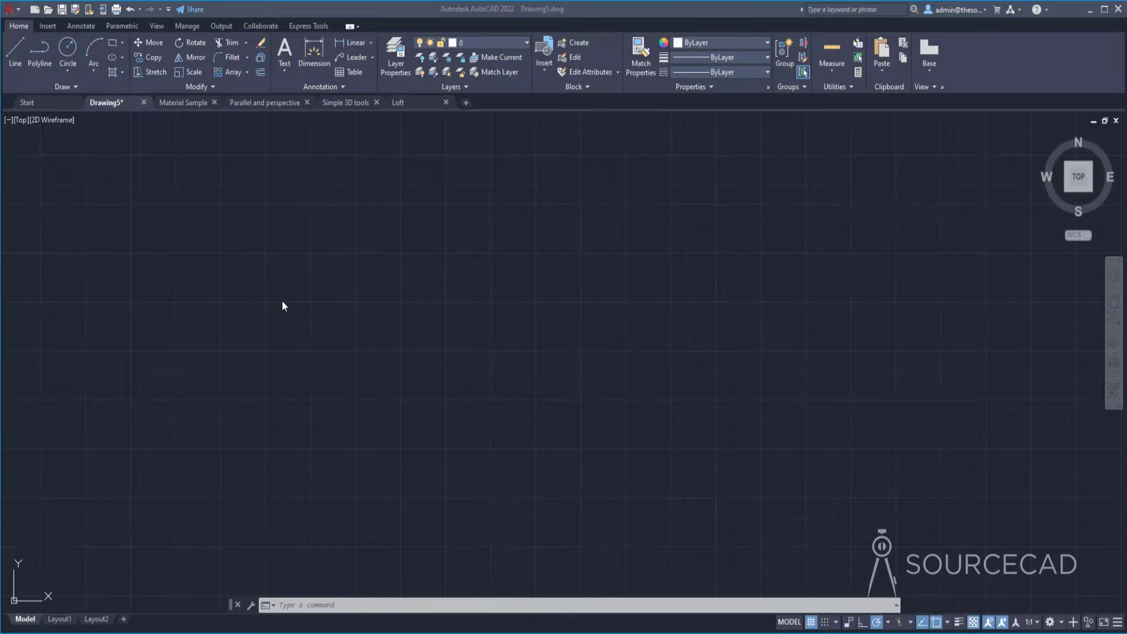
- Switch the empty drawing's workspace from Drafting & Annotation to 3D Modeling
click(47, 103)
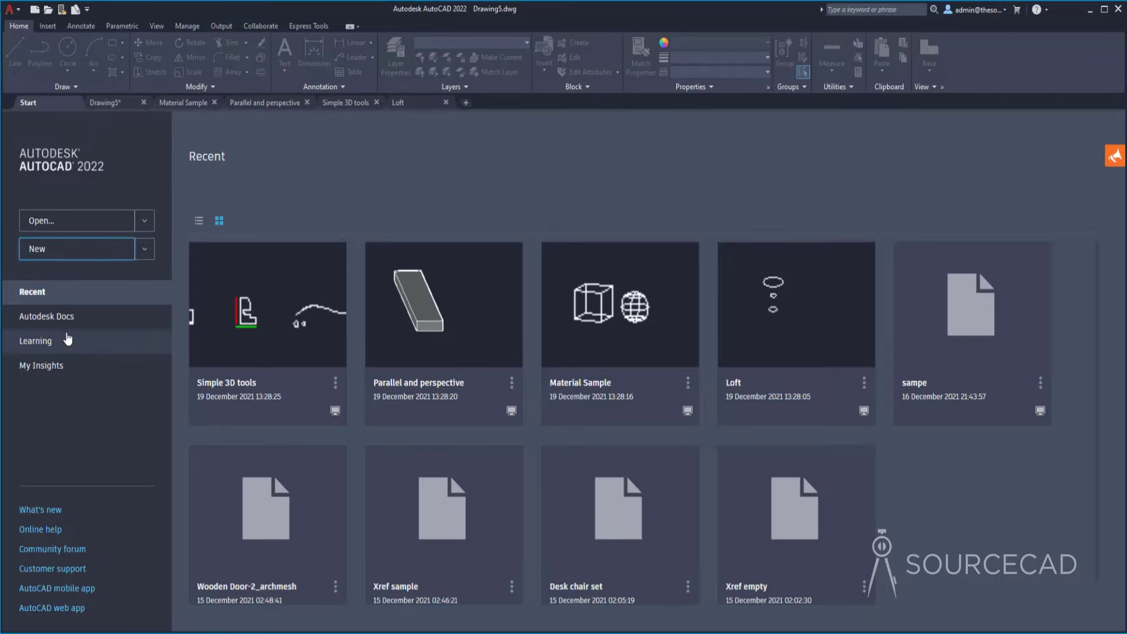
click(109, 102)
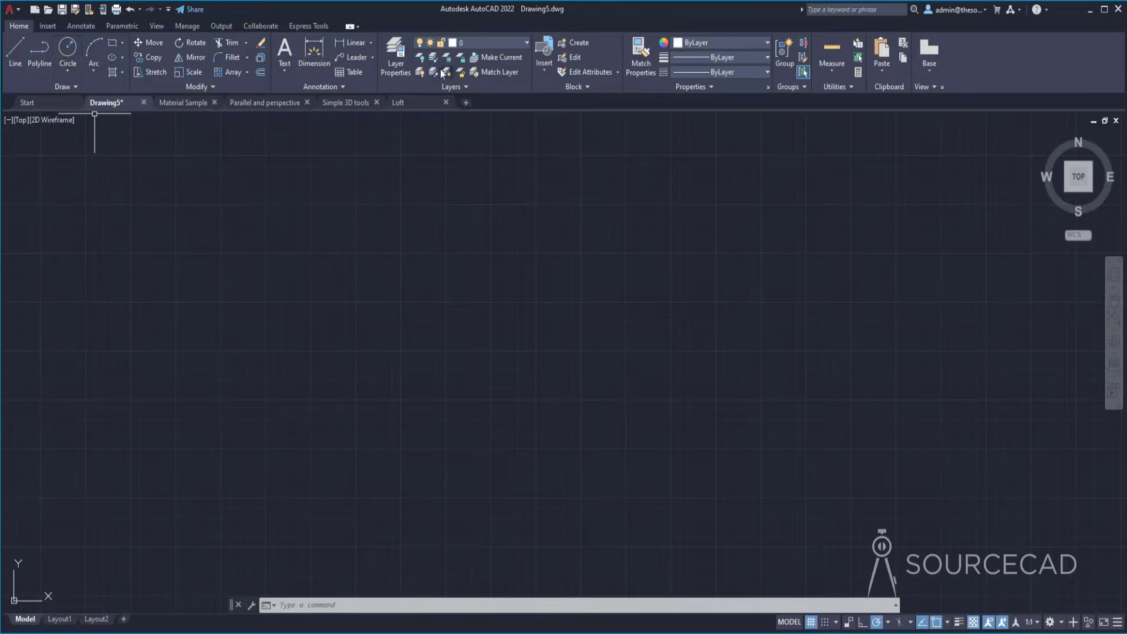
click(1056, 624)
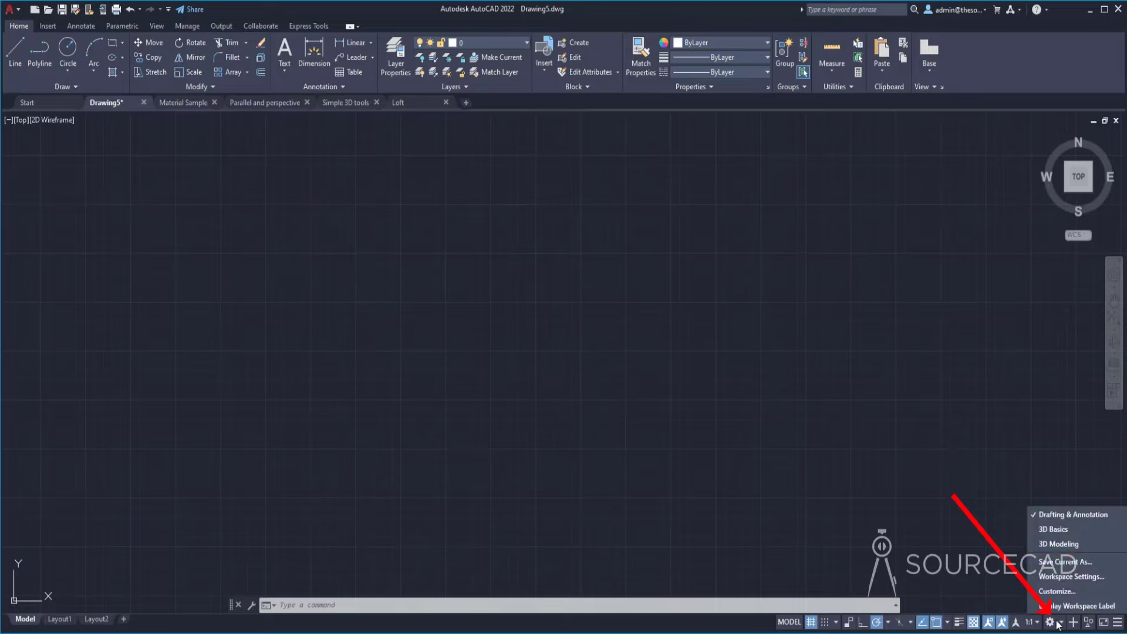
click(1059, 546)
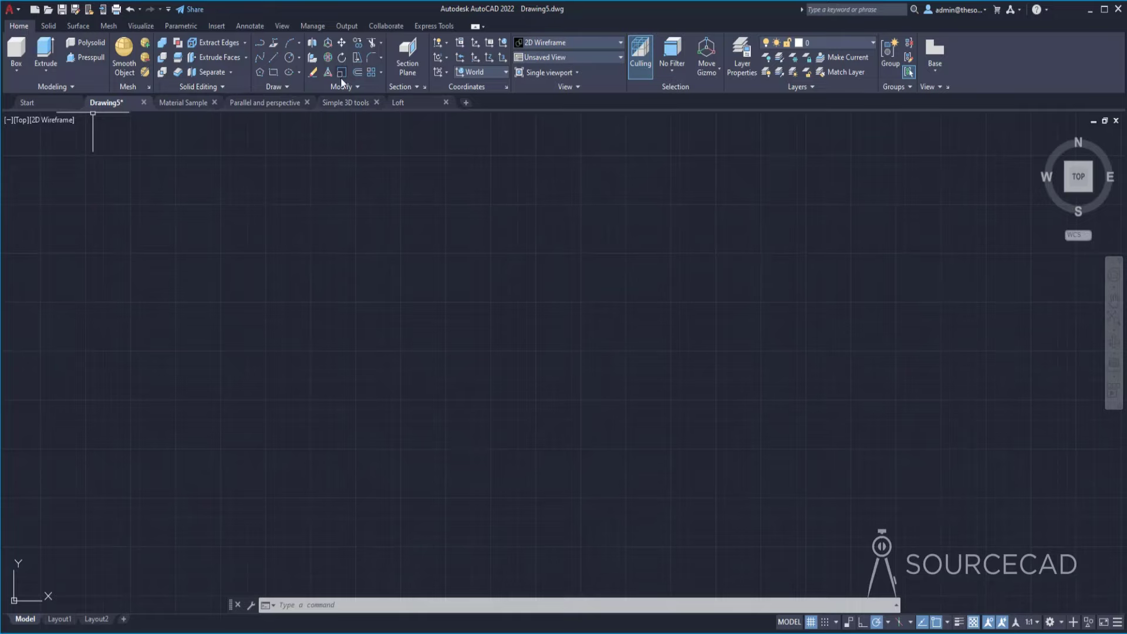
- Look through the Solid, Surface, Mesh, Visualize, Parametric and Insert tool sets and return to the Home tools
click(48, 26)
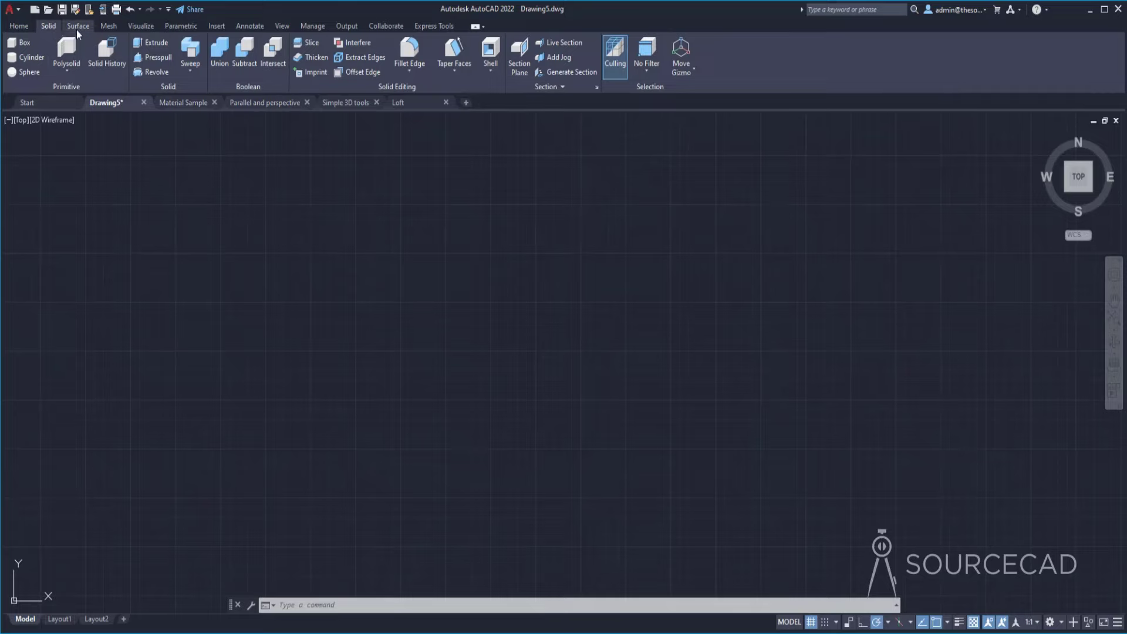
click(76, 30)
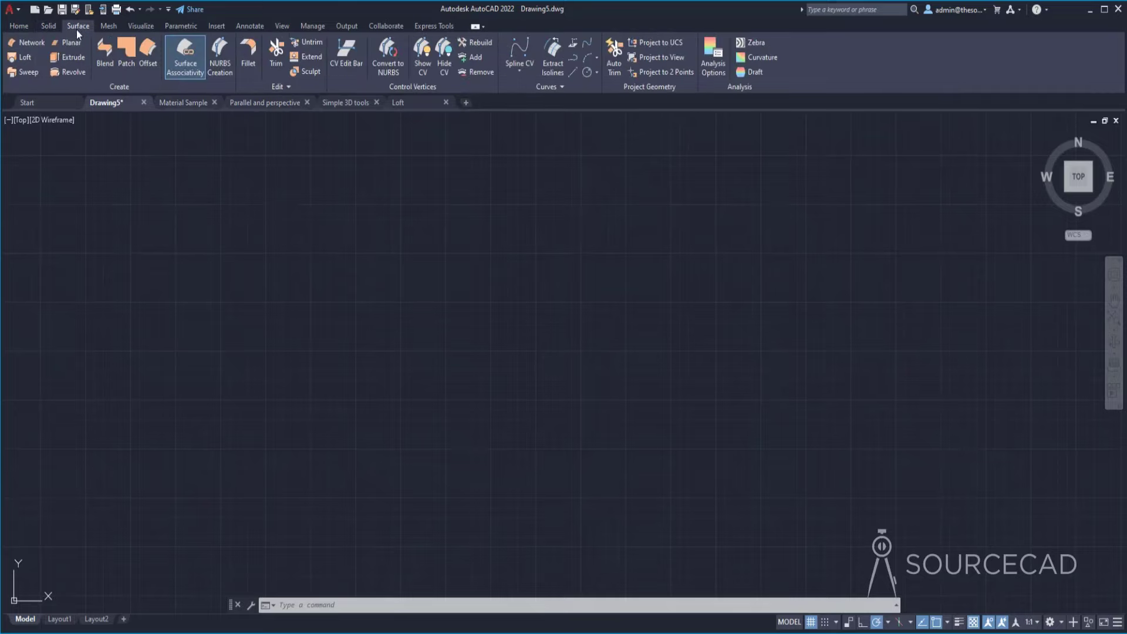
click(110, 24)
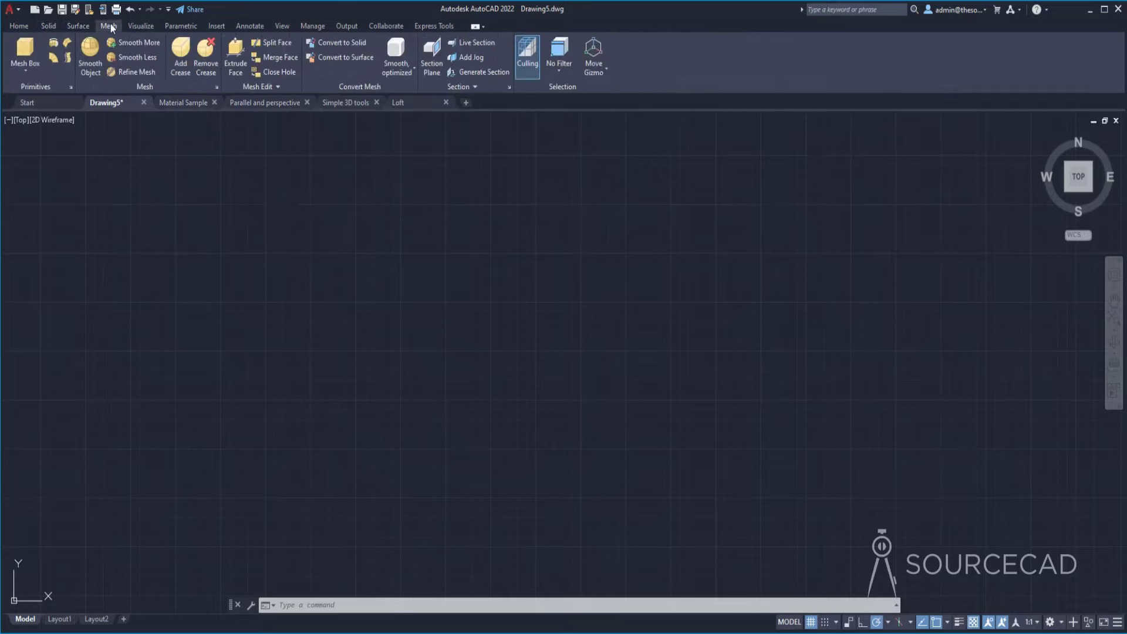
click(145, 25)
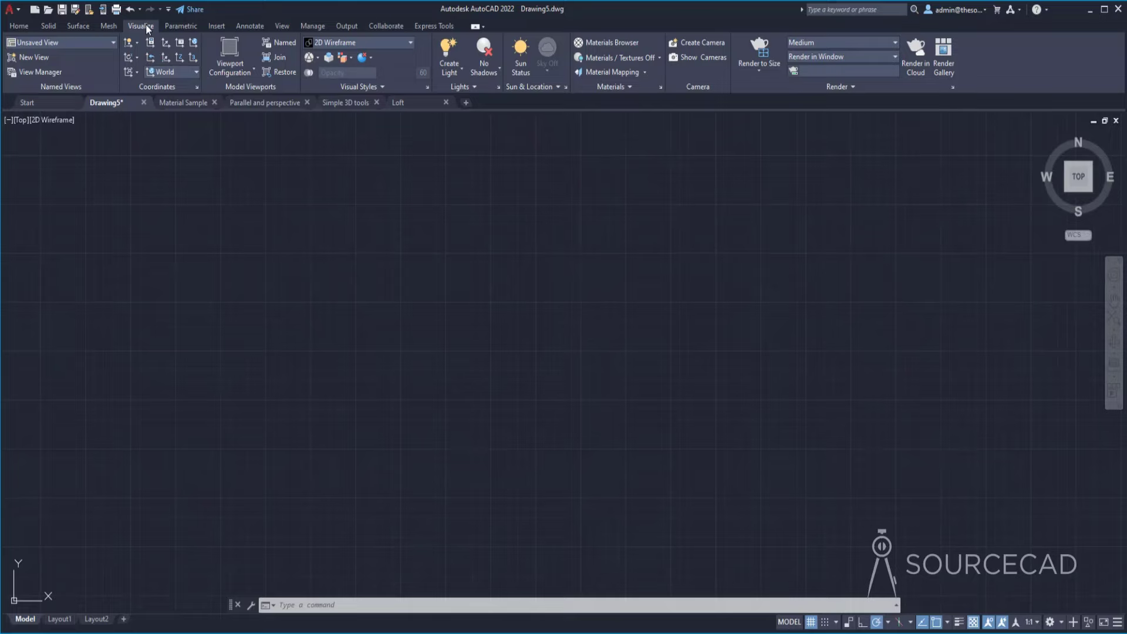
click(191, 30)
click(216, 29)
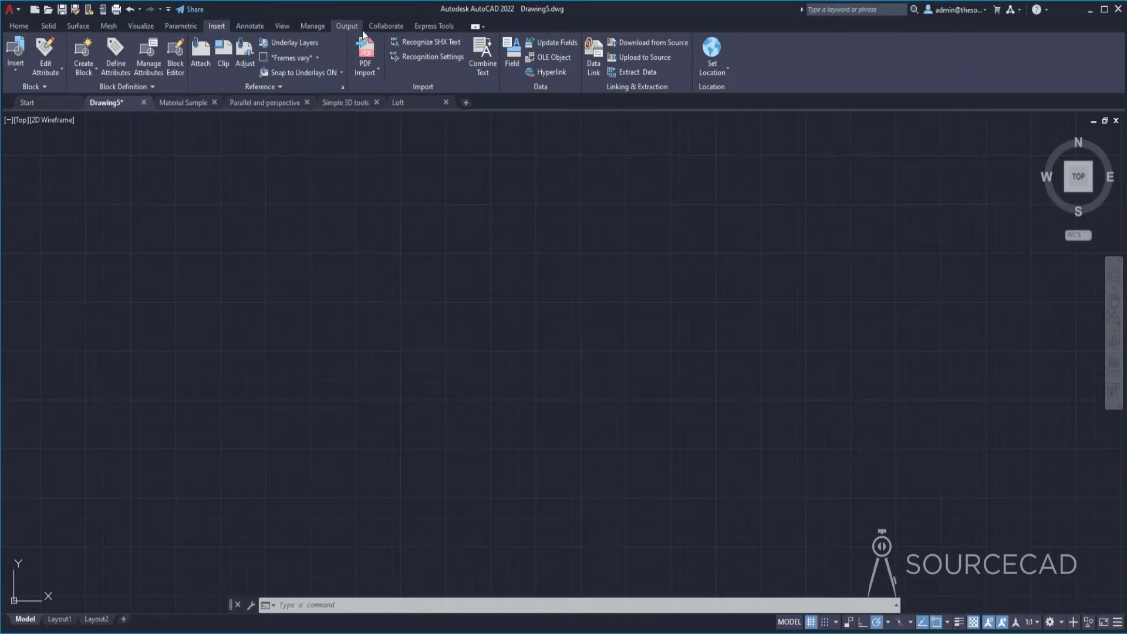
click(30, 28)
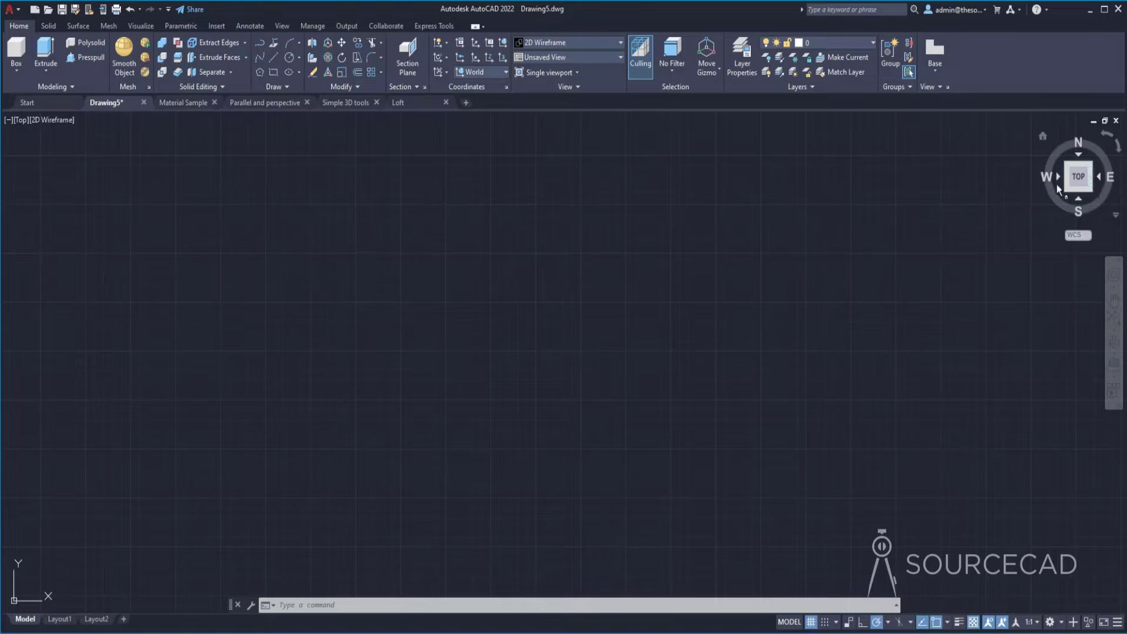
- Check the viewport options that control the ViewCube and navigation bar, and look at the View tools
click(8, 120)
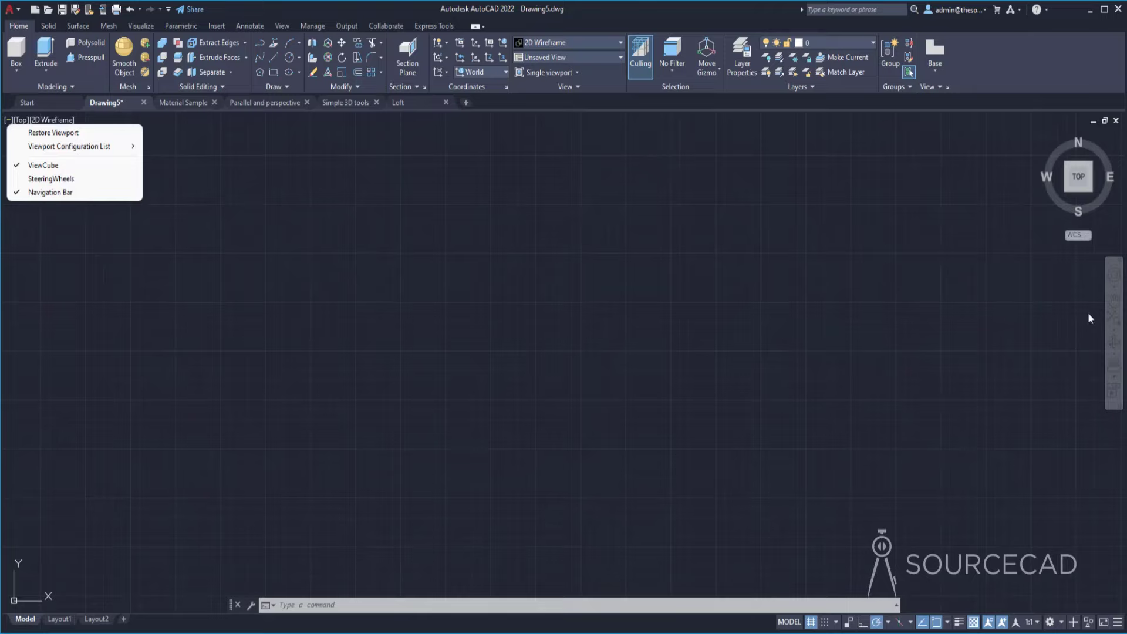
click(706, 297)
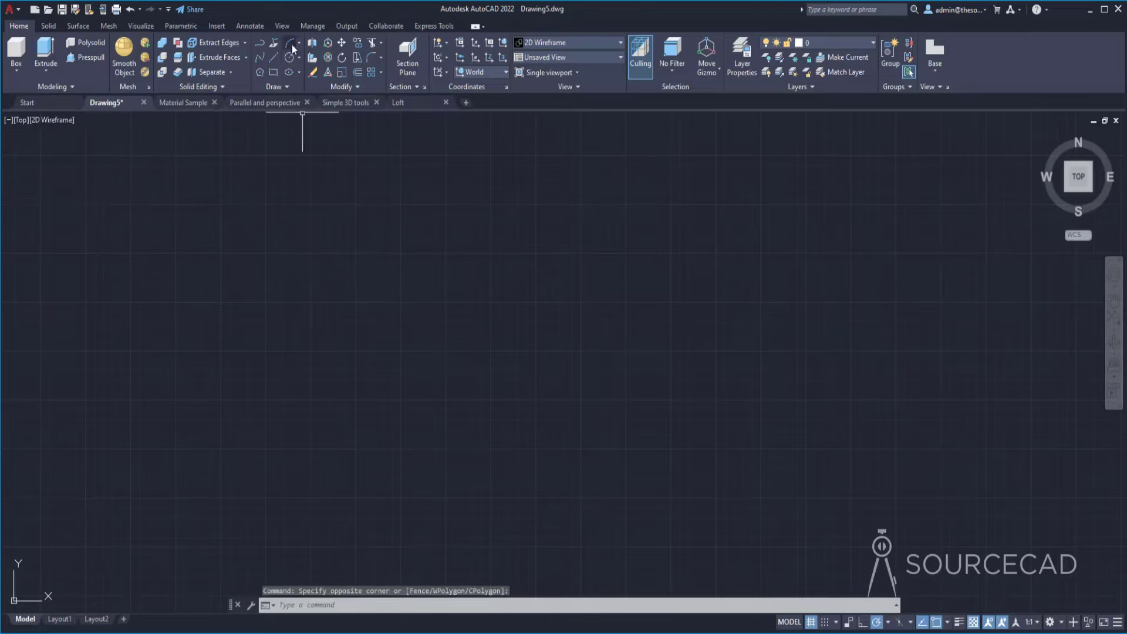
click(283, 26)
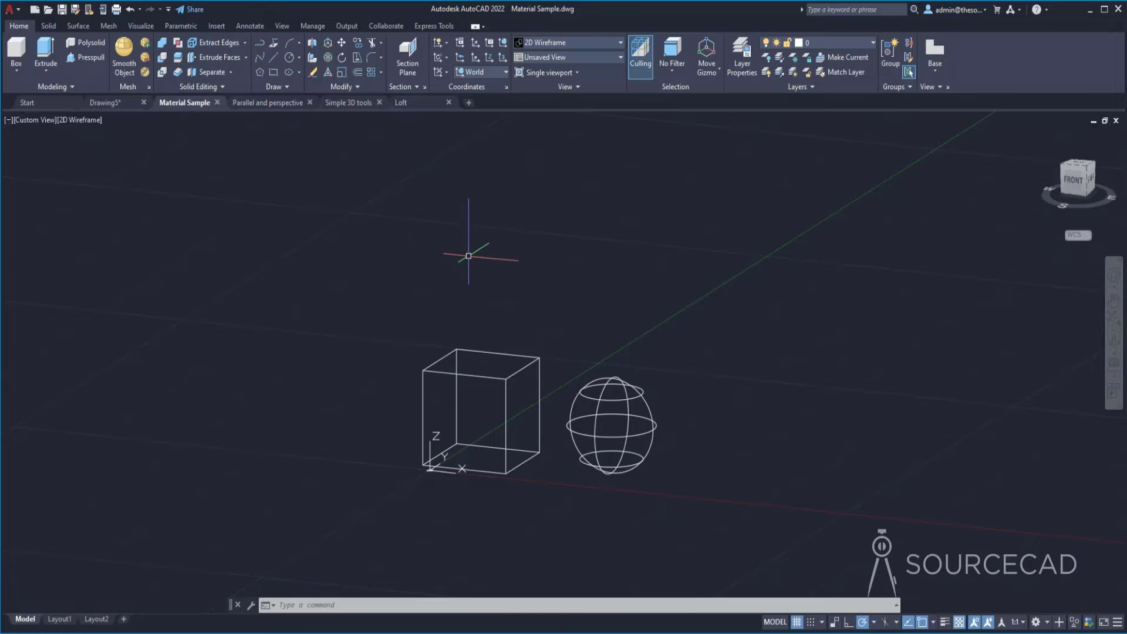
- Inspect the box and sphere in the Material Sample drawing from the home, top, left and front views
middle_drag(469, 407, 479, 270)
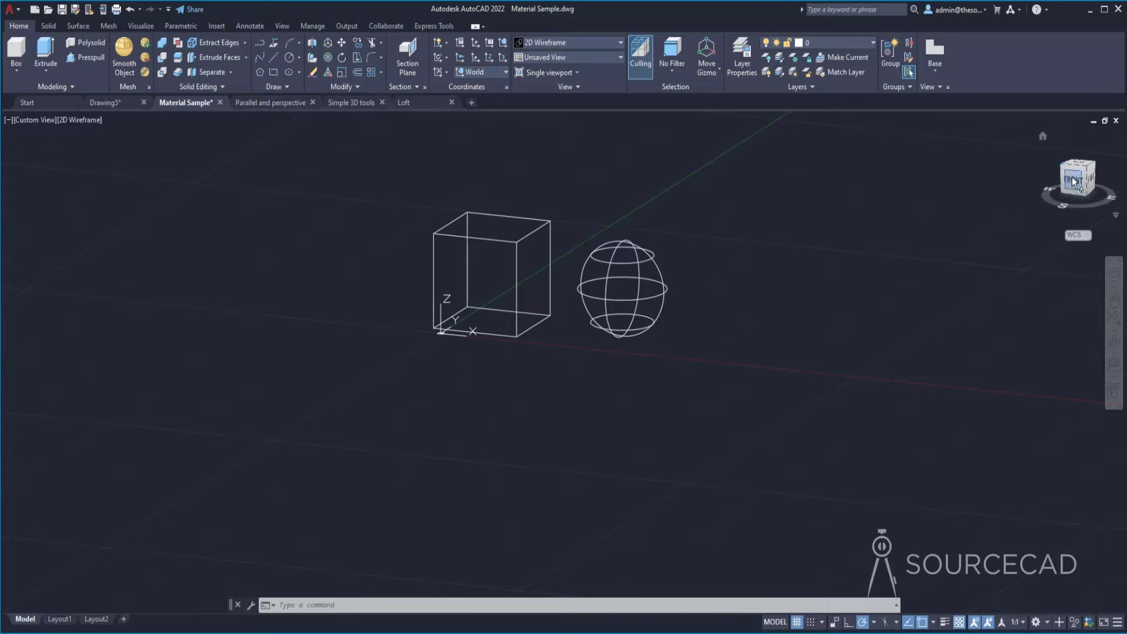
click(1042, 136)
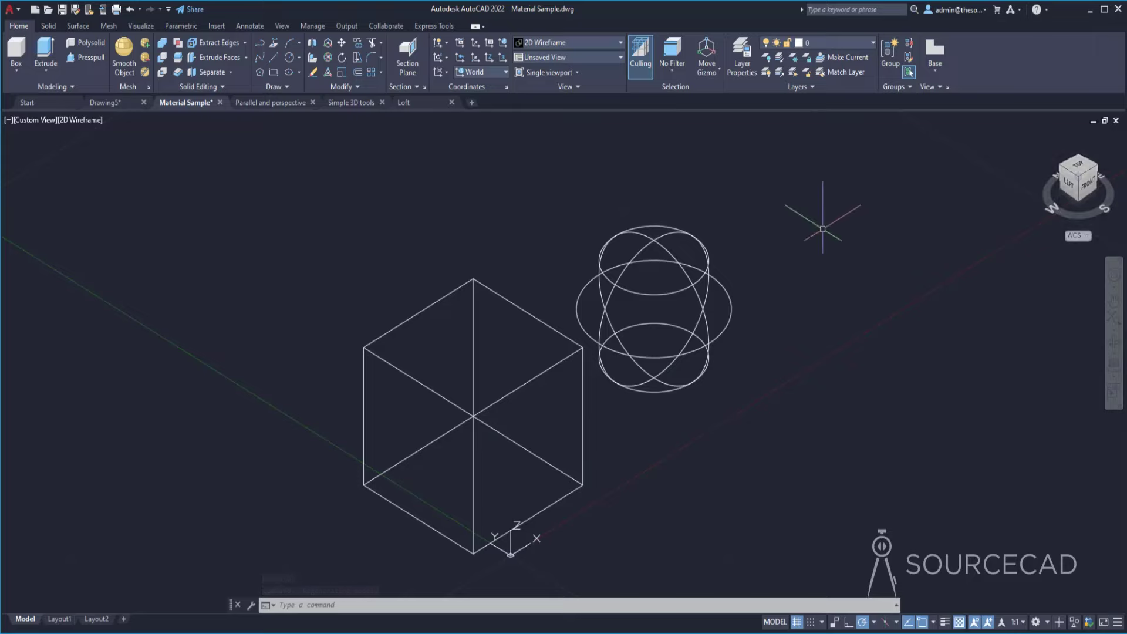
click(1081, 172)
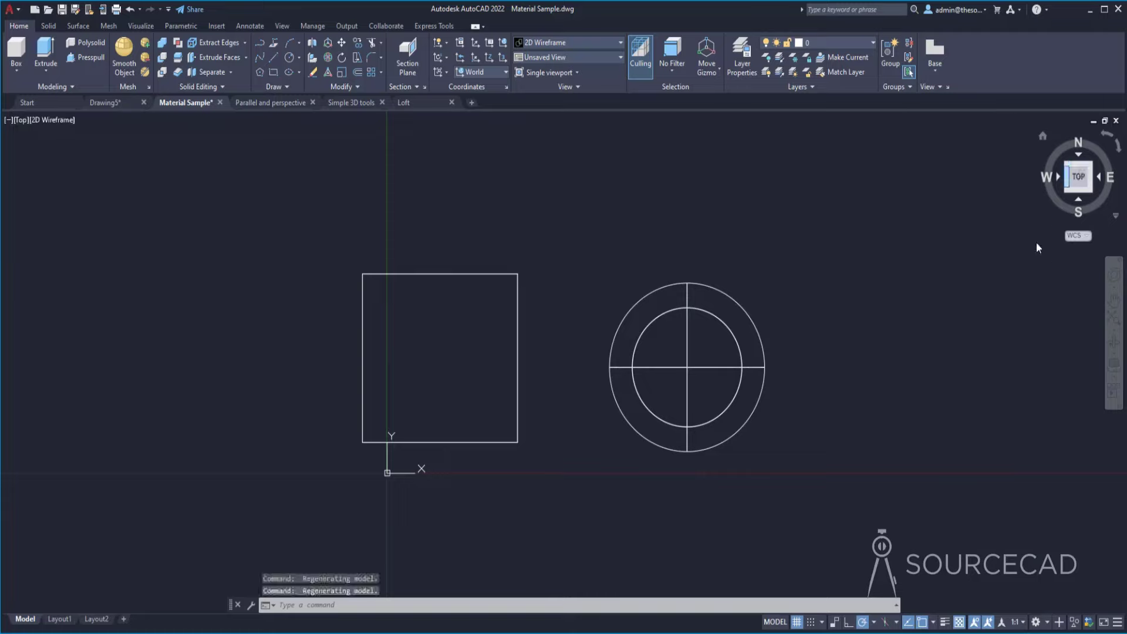
click(1078, 195)
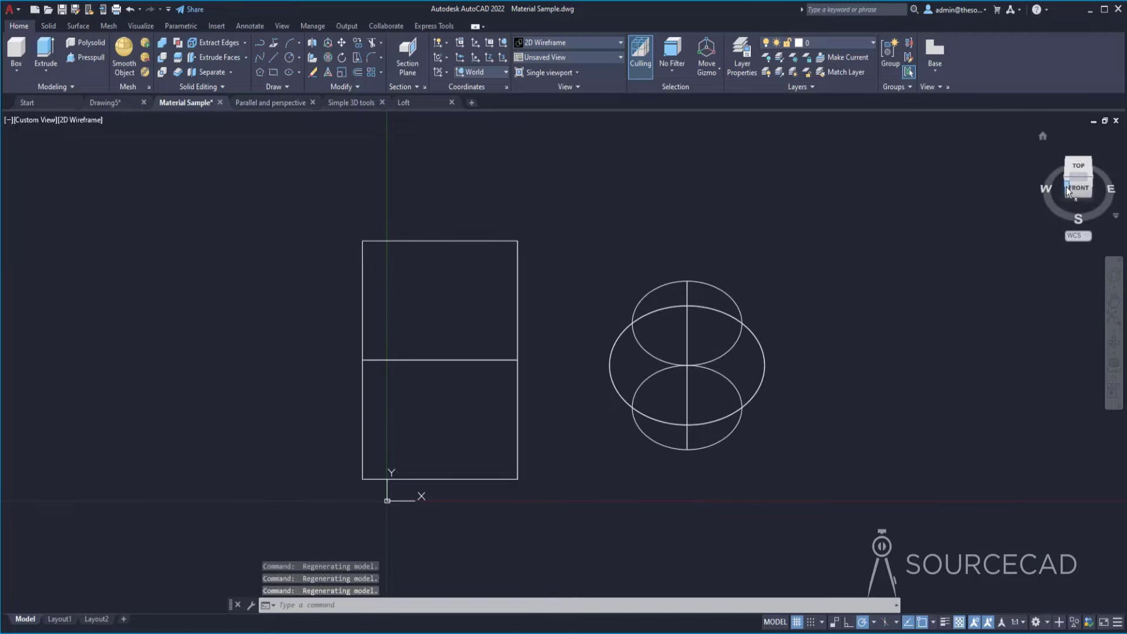
click(1066, 191)
click(1070, 176)
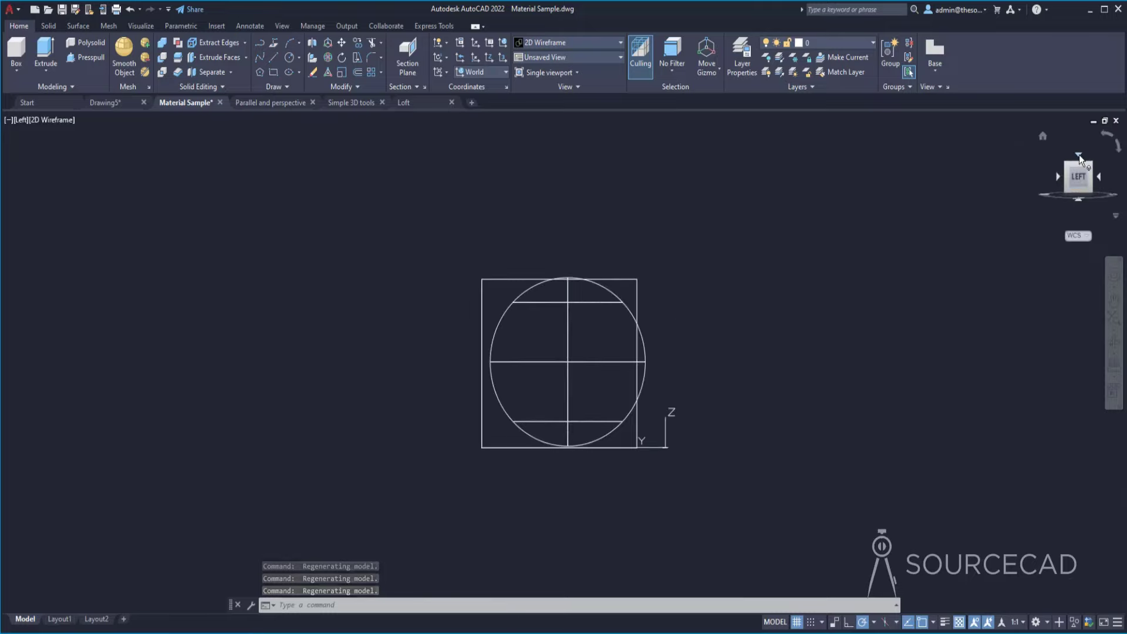
click(1079, 156)
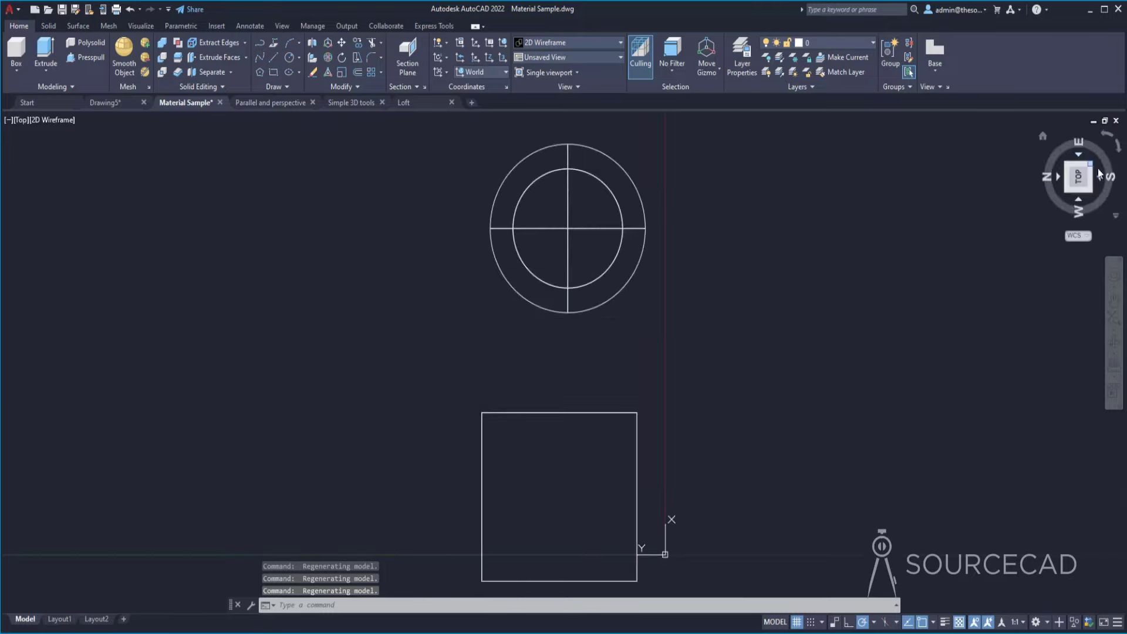
click(1099, 179)
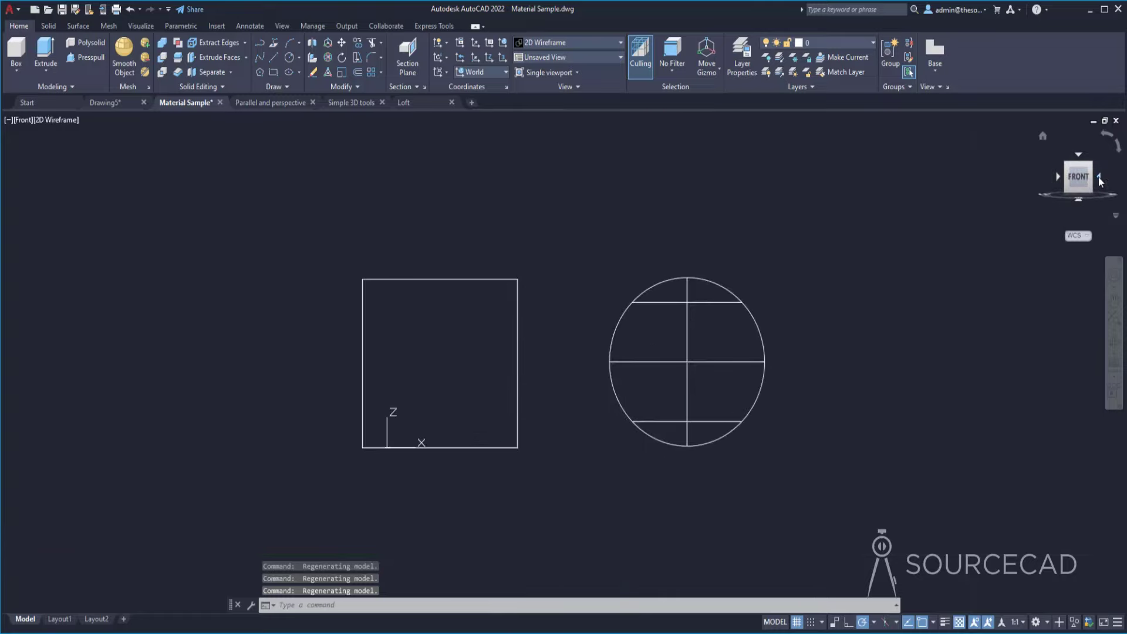
- Roll the front view a quarter turn and back, and return to the home view
click(1107, 138)
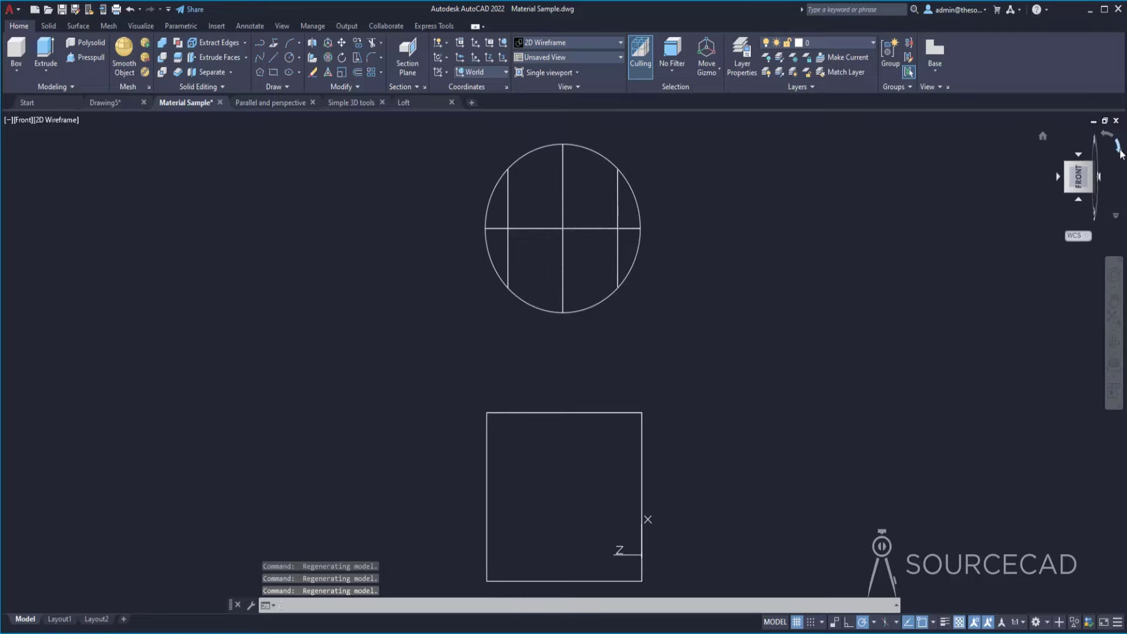
click(1118, 148)
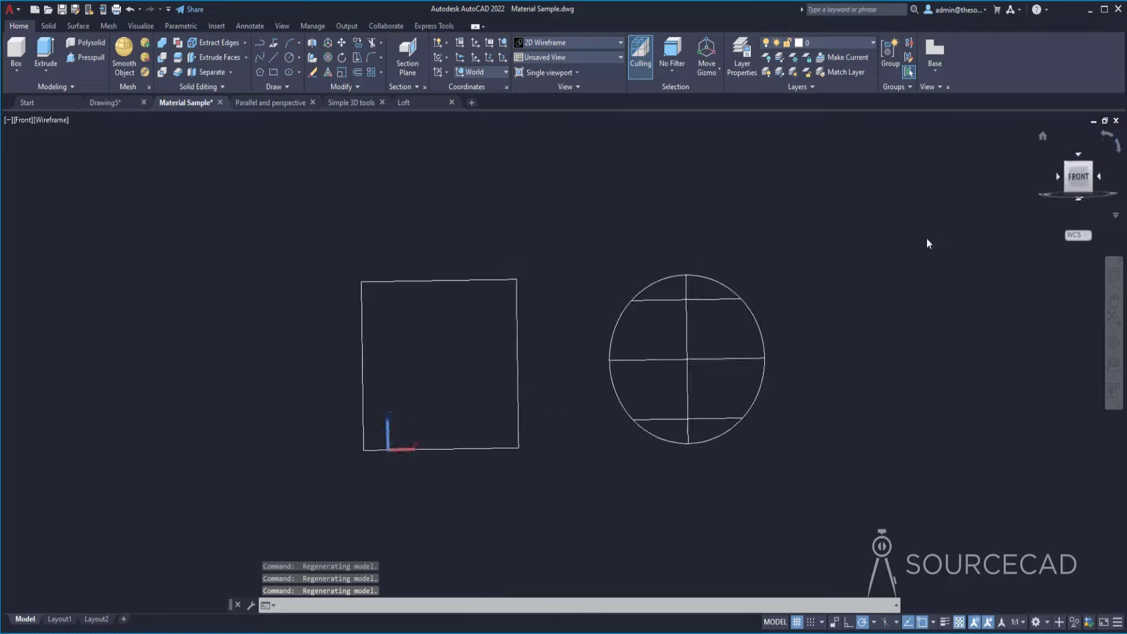
click(1043, 138)
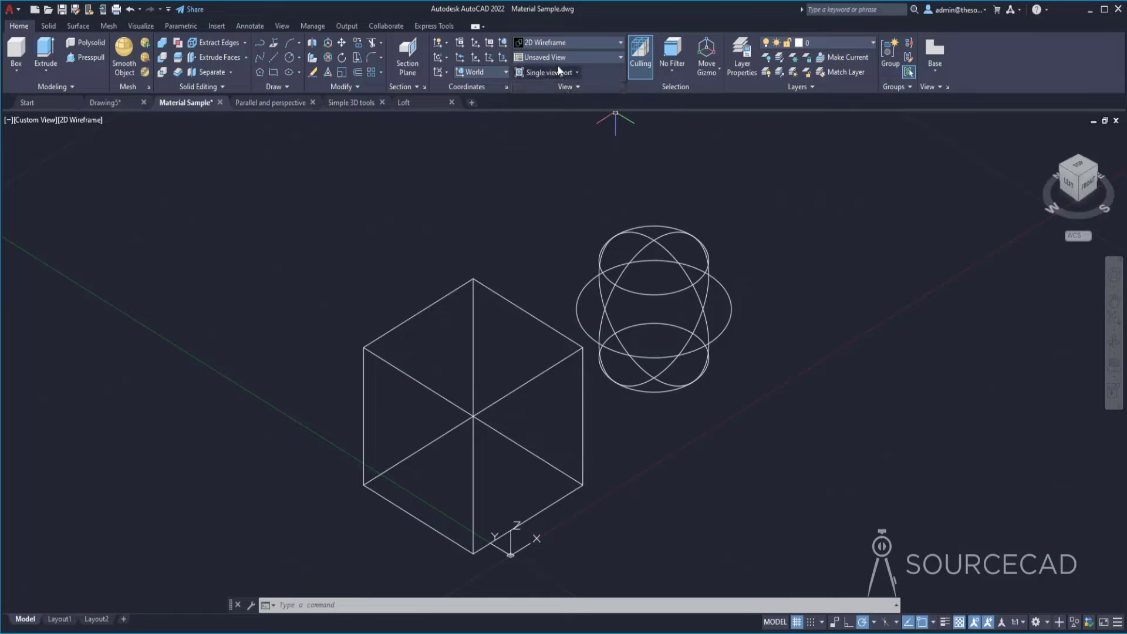
- Display the box and sphere in the Conceptual, Hidden and Realistic visual styles, one after another
click(583, 43)
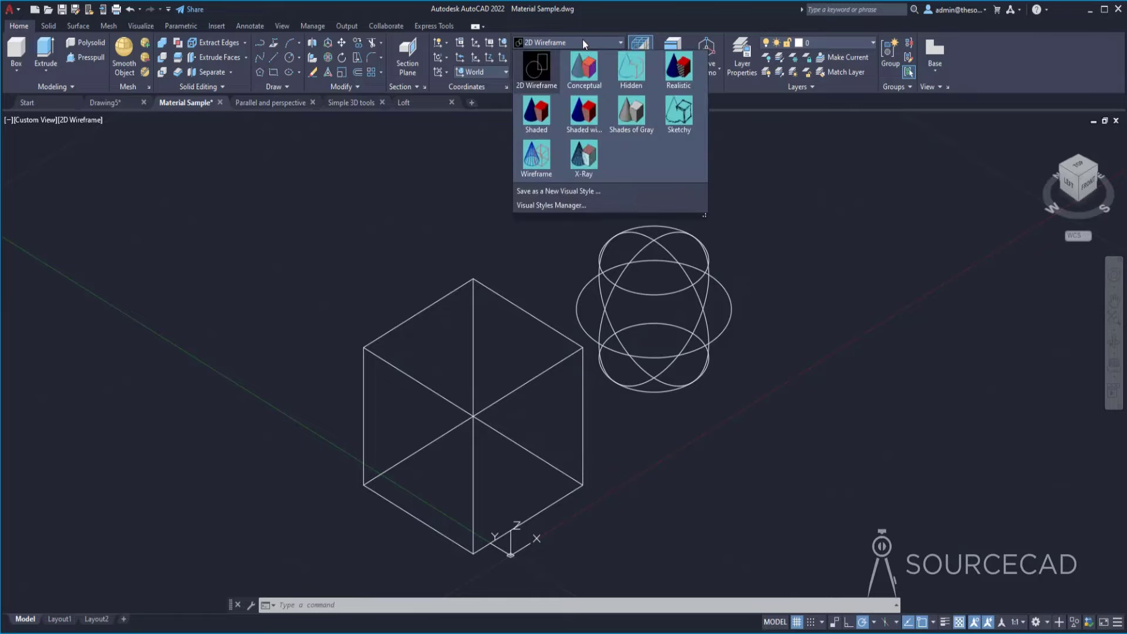
click(589, 73)
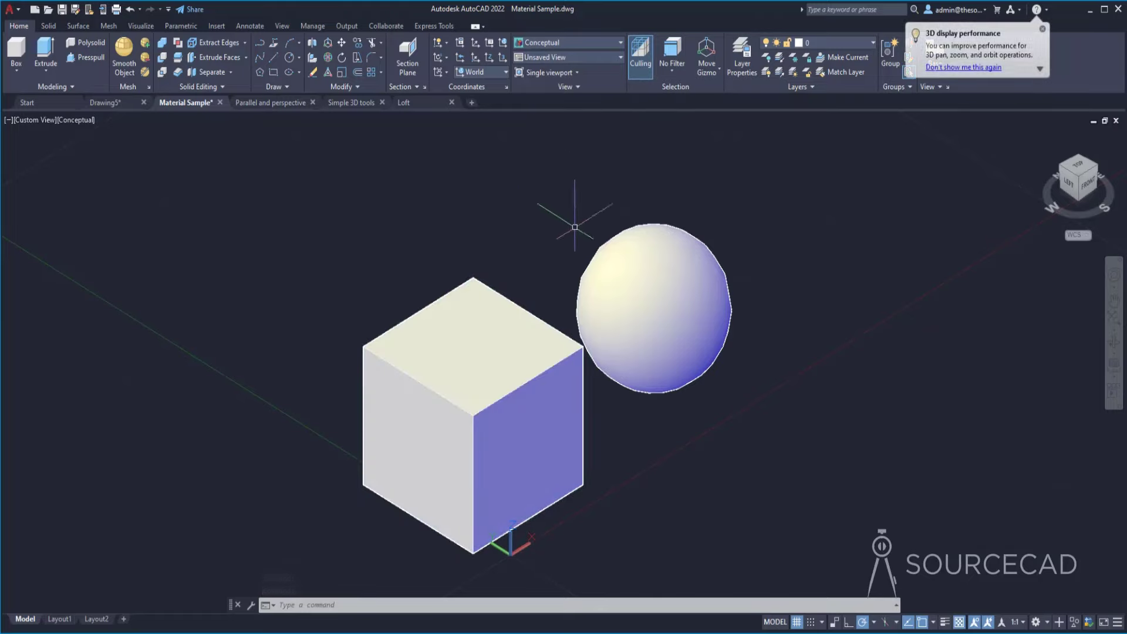
click(575, 50)
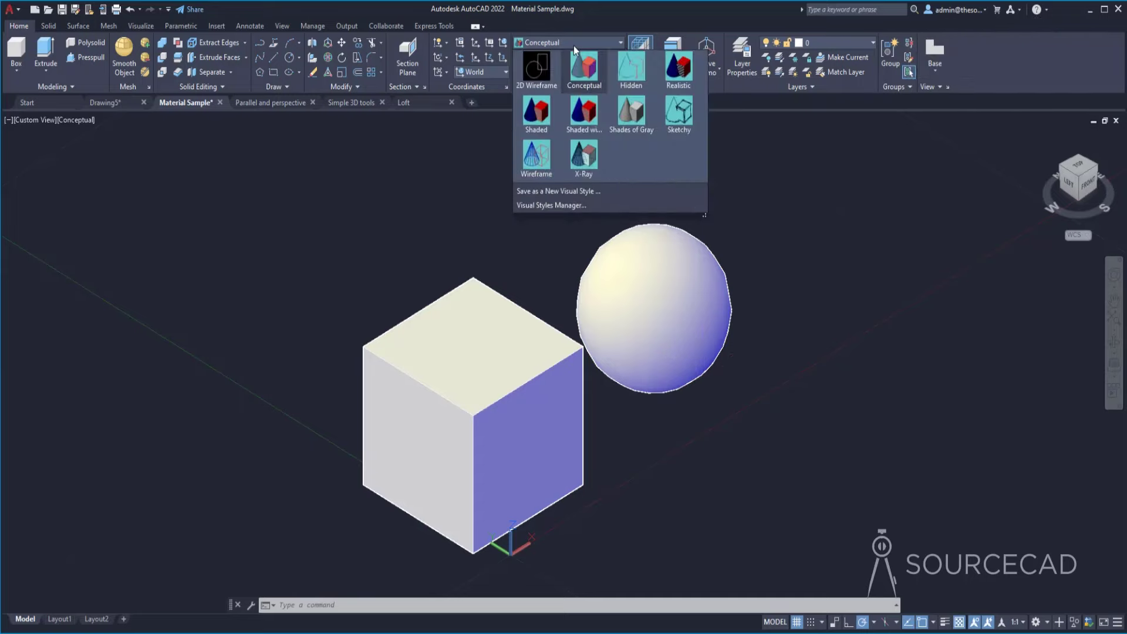
click(622, 79)
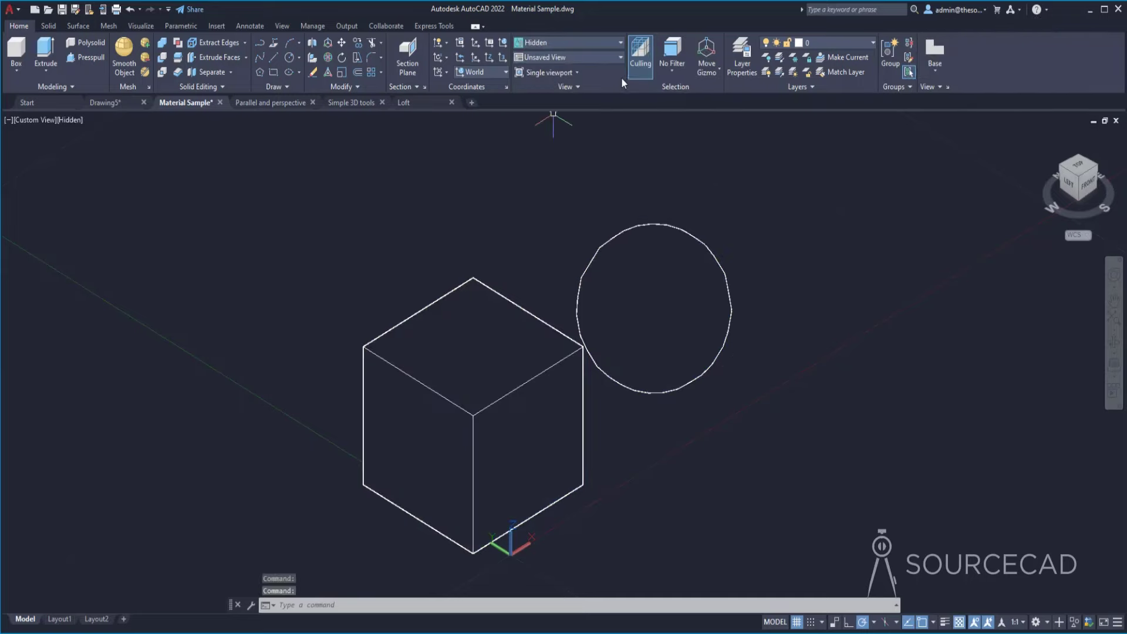
click(605, 43)
click(674, 65)
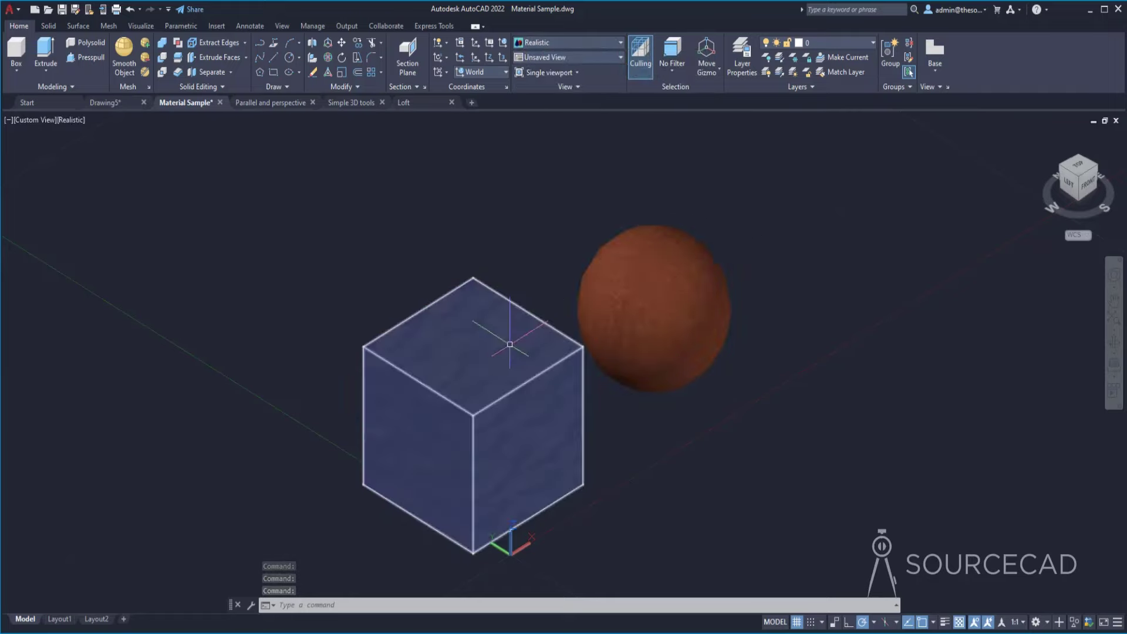
- Display the box and sphere in the Shaded visual style, followed by Shaded with edges
click(572, 45)
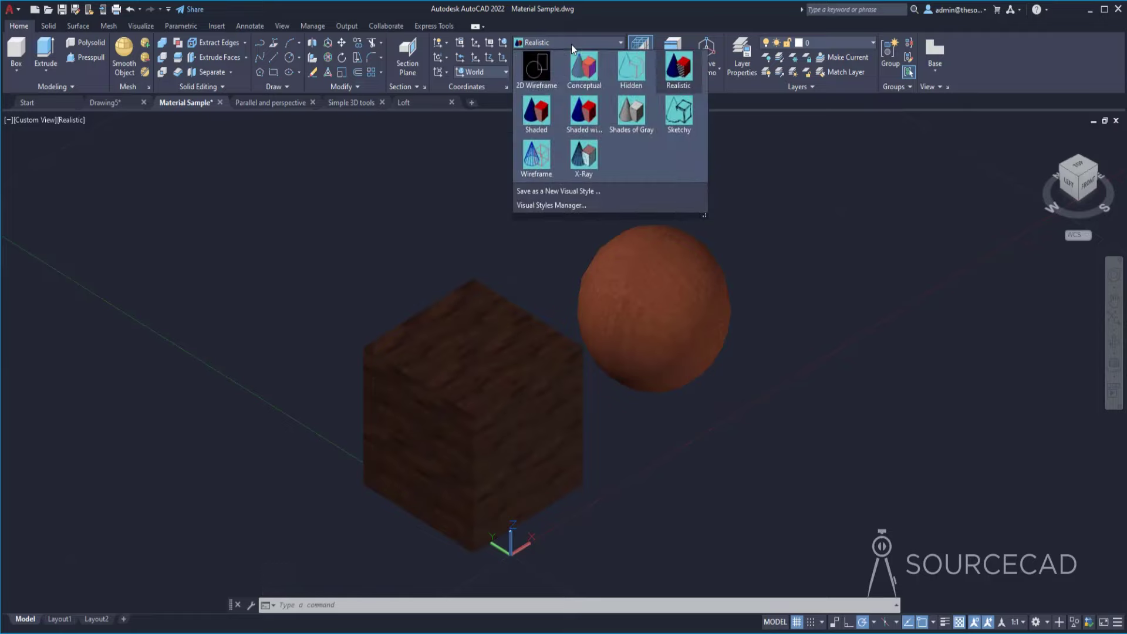
click(537, 117)
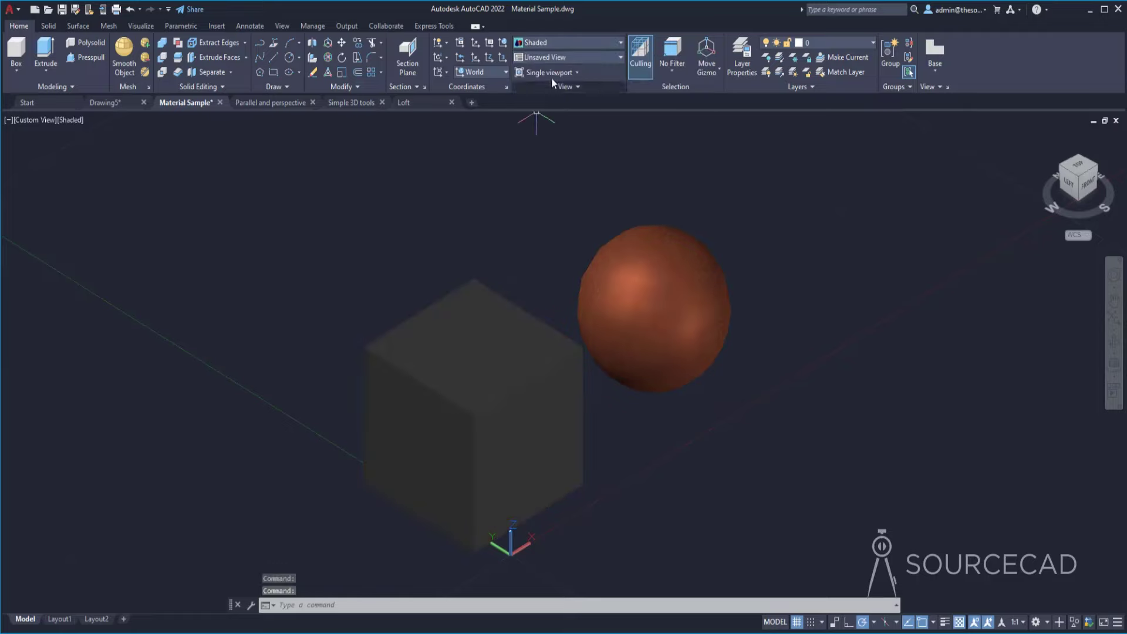
click(561, 41)
click(583, 112)
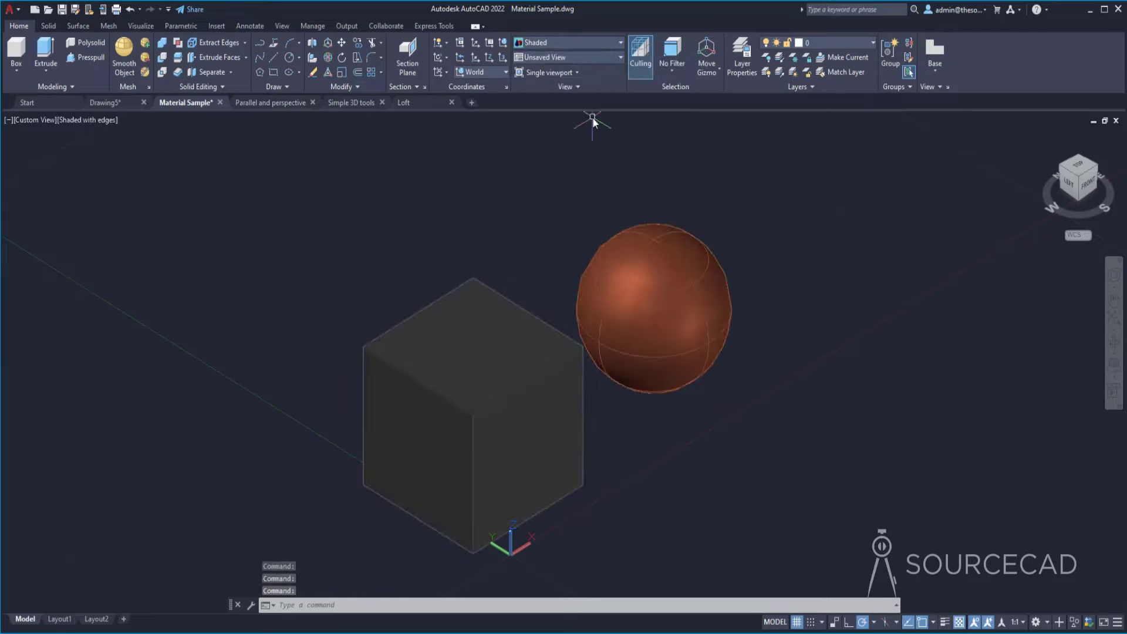
- Display the box and sphere in the Shades of Gray visual style, followed by Sketchy
click(577, 46)
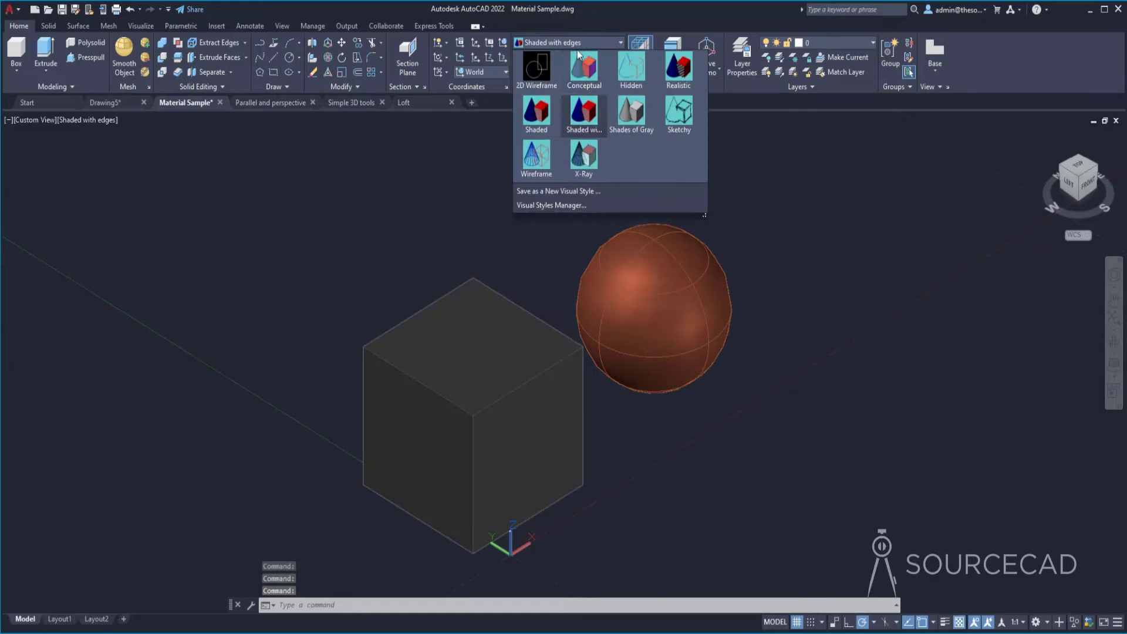
click(642, 122)
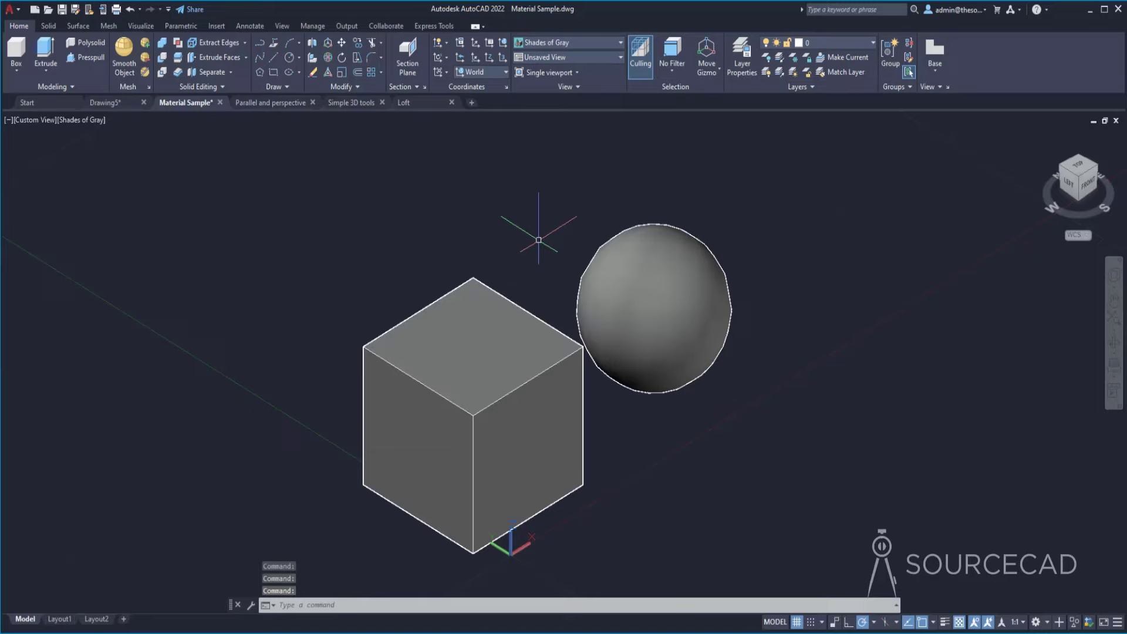
click(575, 42)
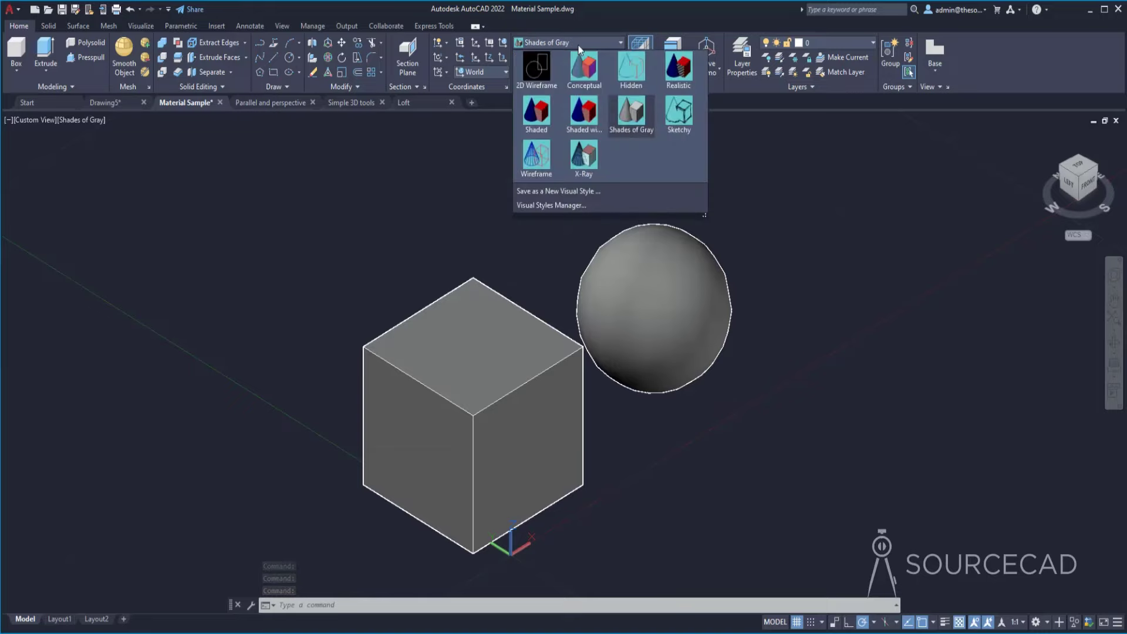
click(683, 120)
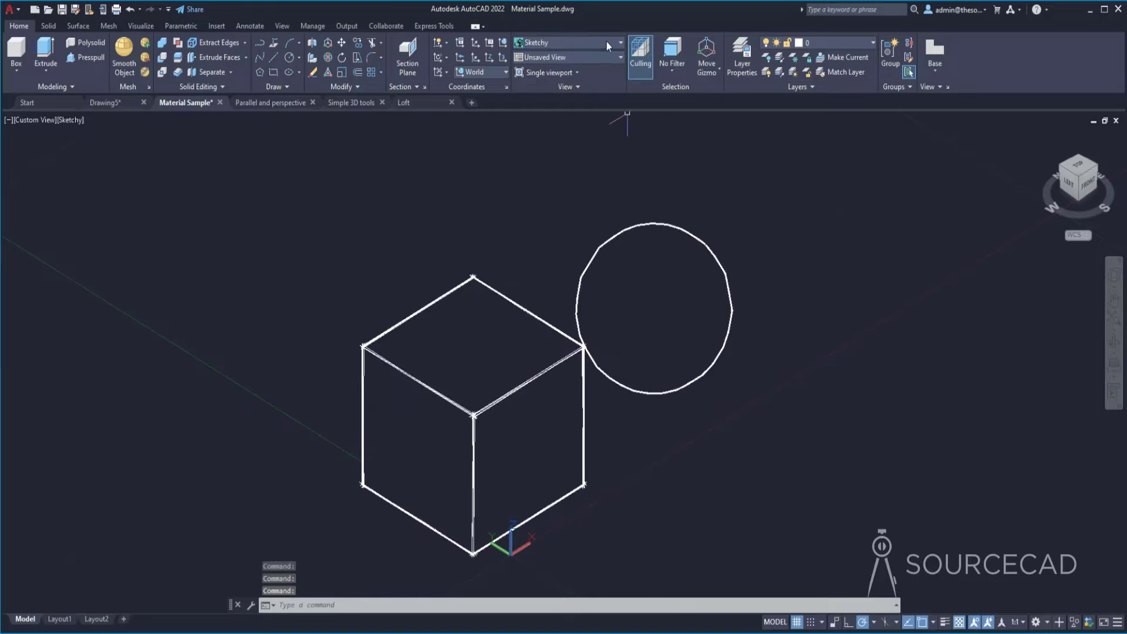
- Display the box and sphere in the Wireframe visual style, followed by X-Ray
click(565, 43)
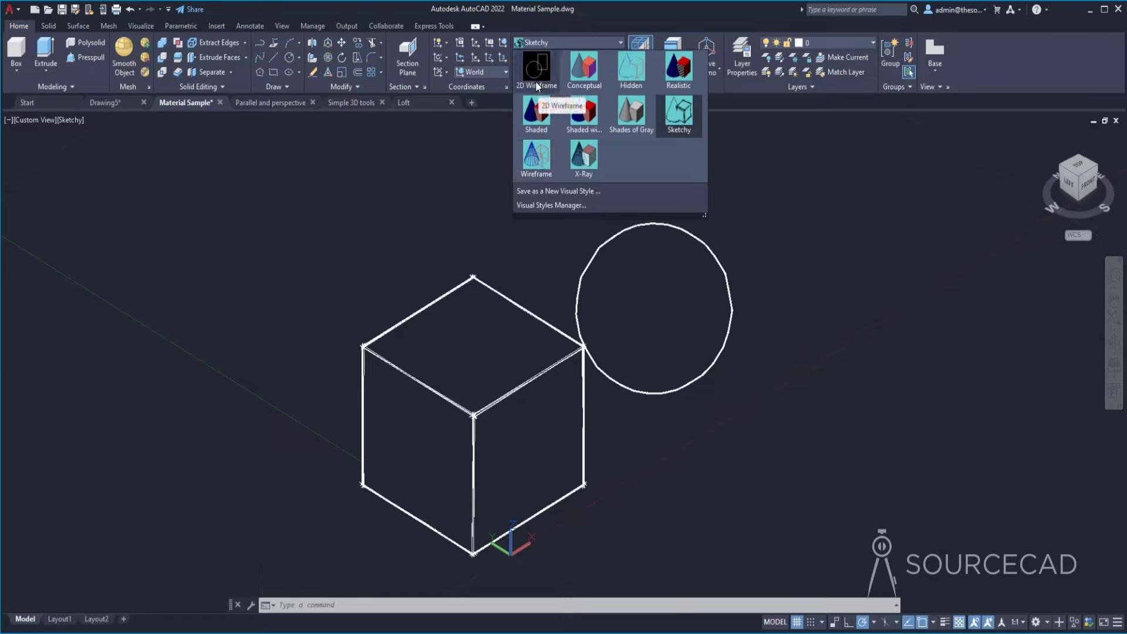
click(536, 157)
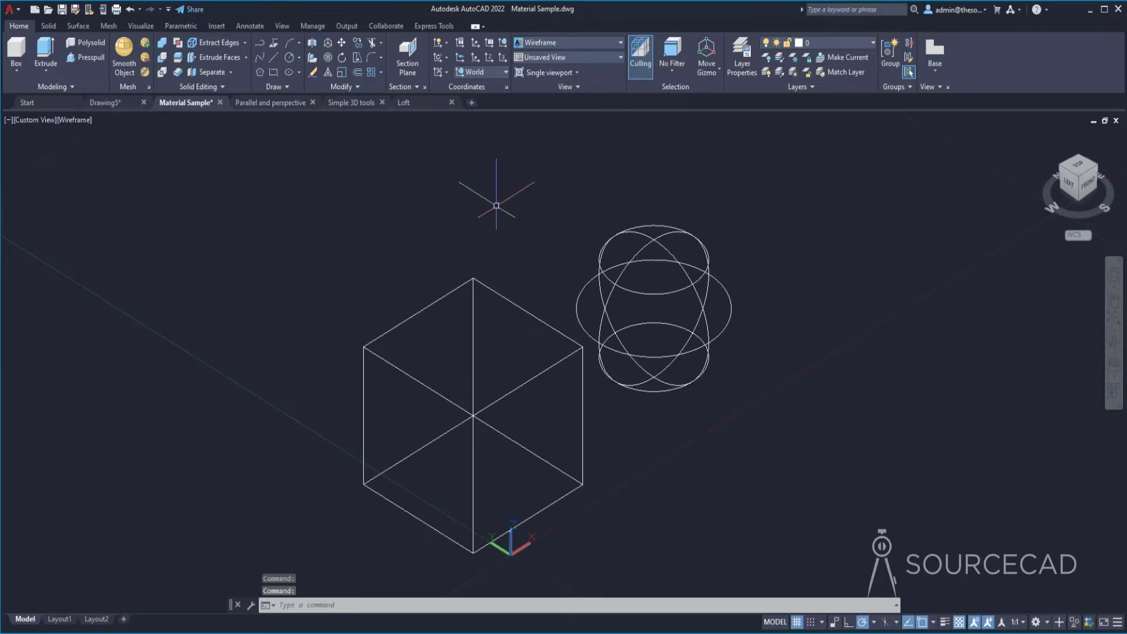
click(554, 43)
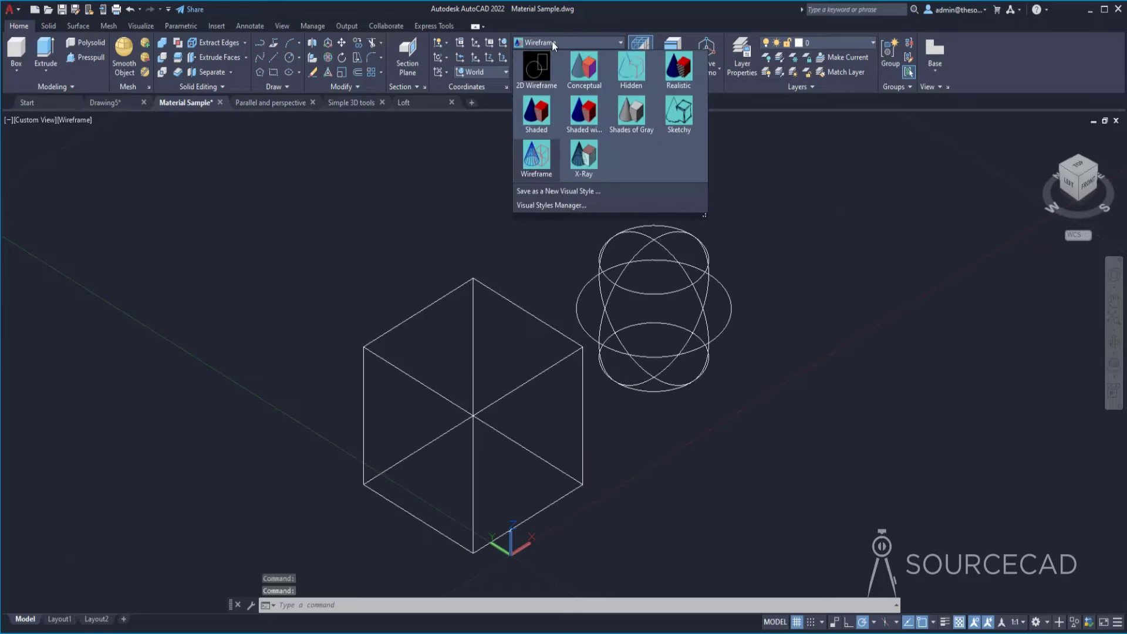
click(585, 176)
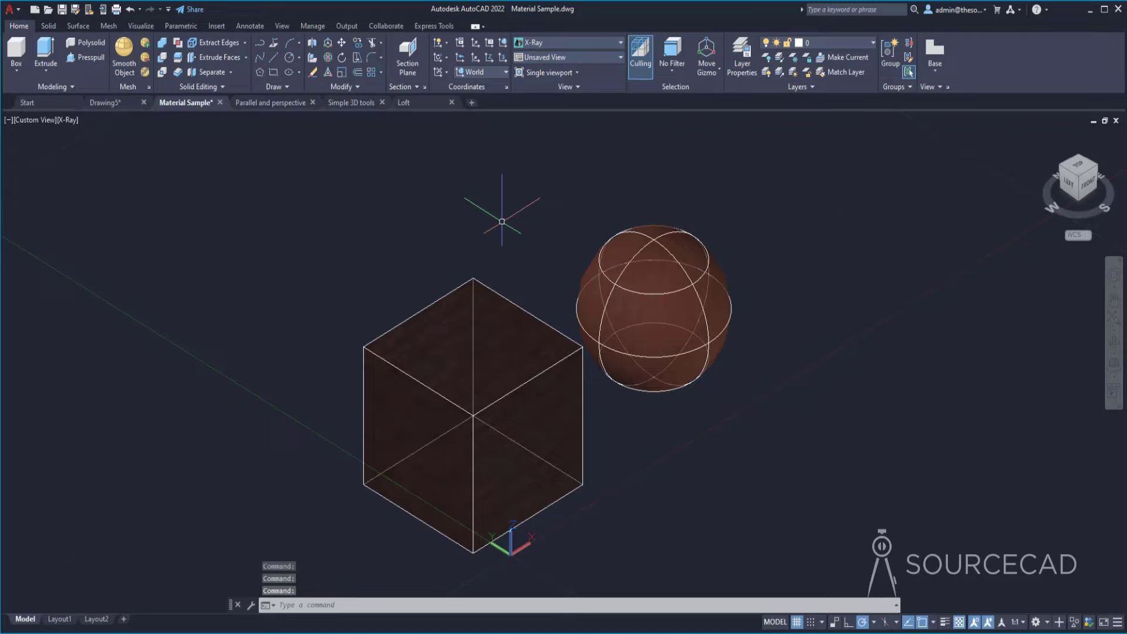
- Orbit the X-Ray box and sphere, pan the view slightly, and orbit to a higher viewing angle
mouse_move(521, 227)
shift+middle_down()
mouse_move(523, 242)
mouse_move(478, 179)
mouse_move(513, 209)
mouse_move(503, 219)
shift+middle_up()
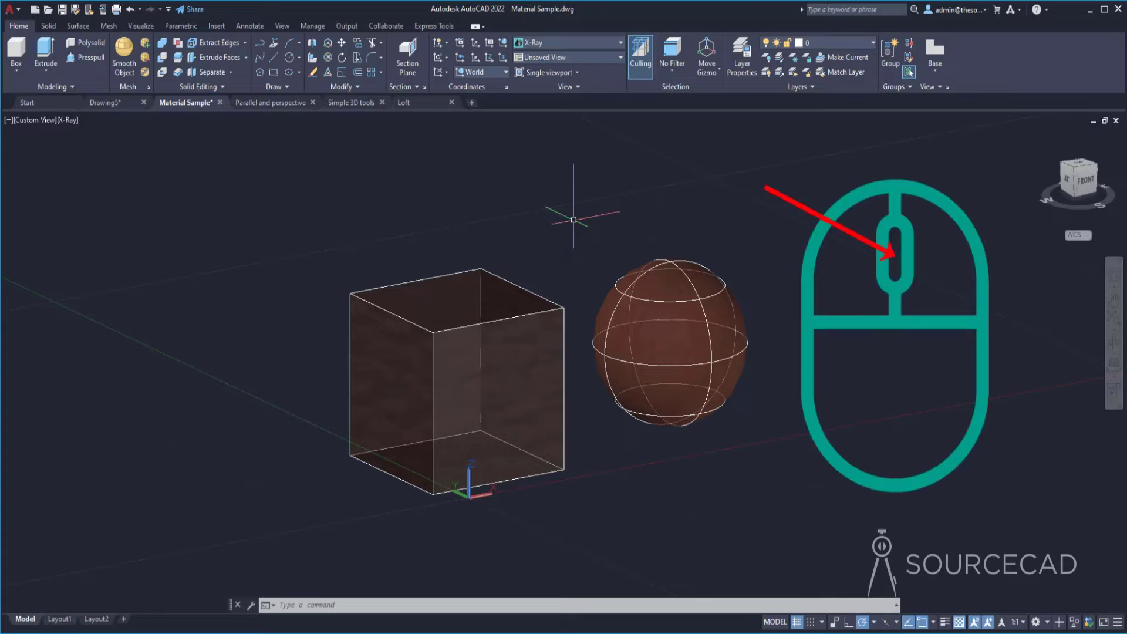
mouse_move(573, 219)
middle_down()
mouse_move(598, 247)
mouse_move(531, 257)
mouse_move(528, 201)
mouse_move(586, 222)
middle_up()
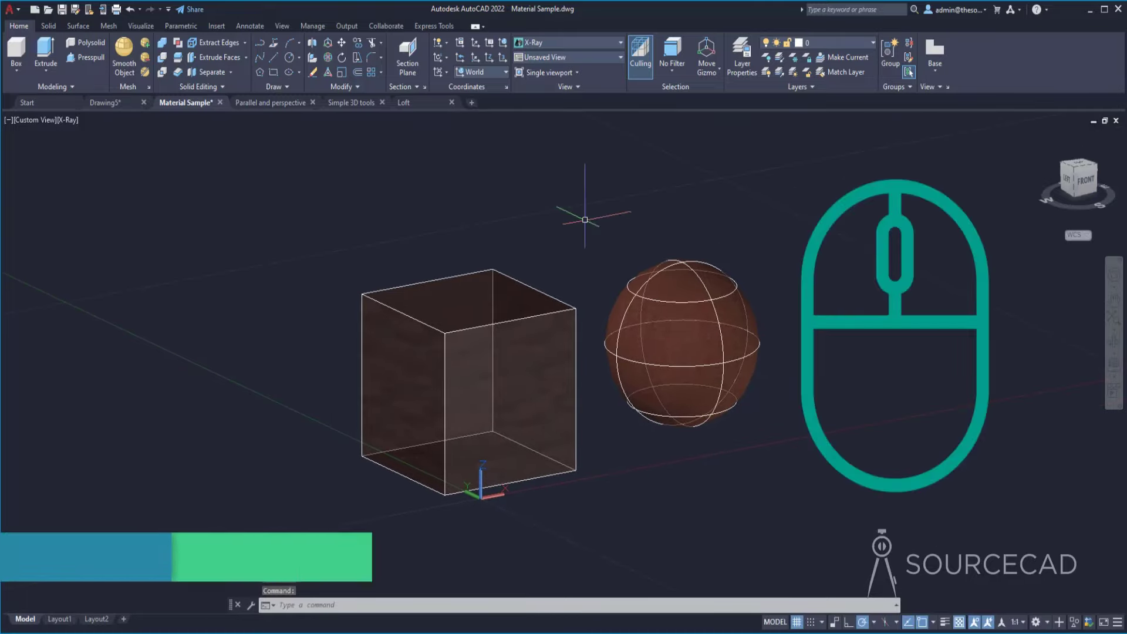
shift+middle_drag(585, 219, 575, 241)
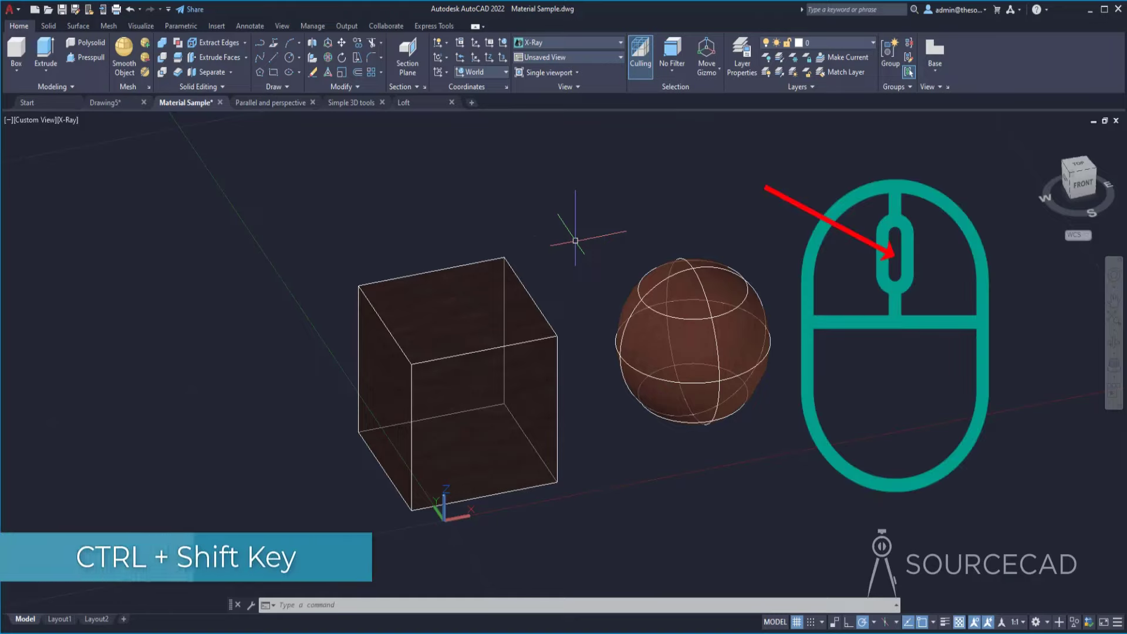
- Freely orbit the box and sphere in all directions, viewing them from the back and from below
ctrl+shift+middle_drag(576, 270, 525, 352)
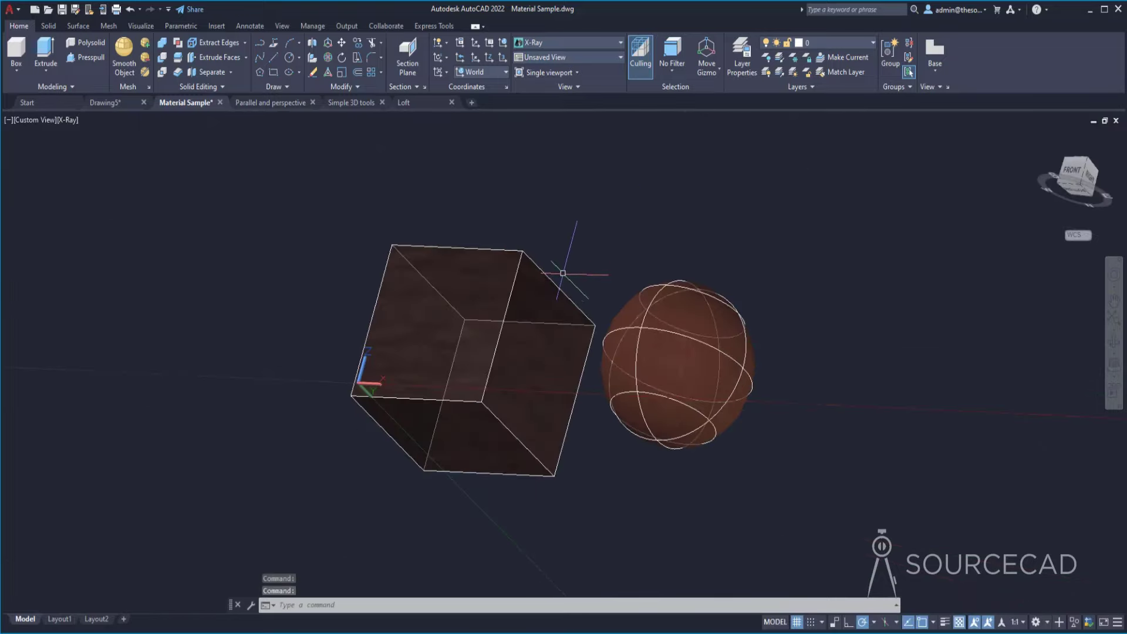
ctrl+shift+middle_drag(562, 273, 581, 246)
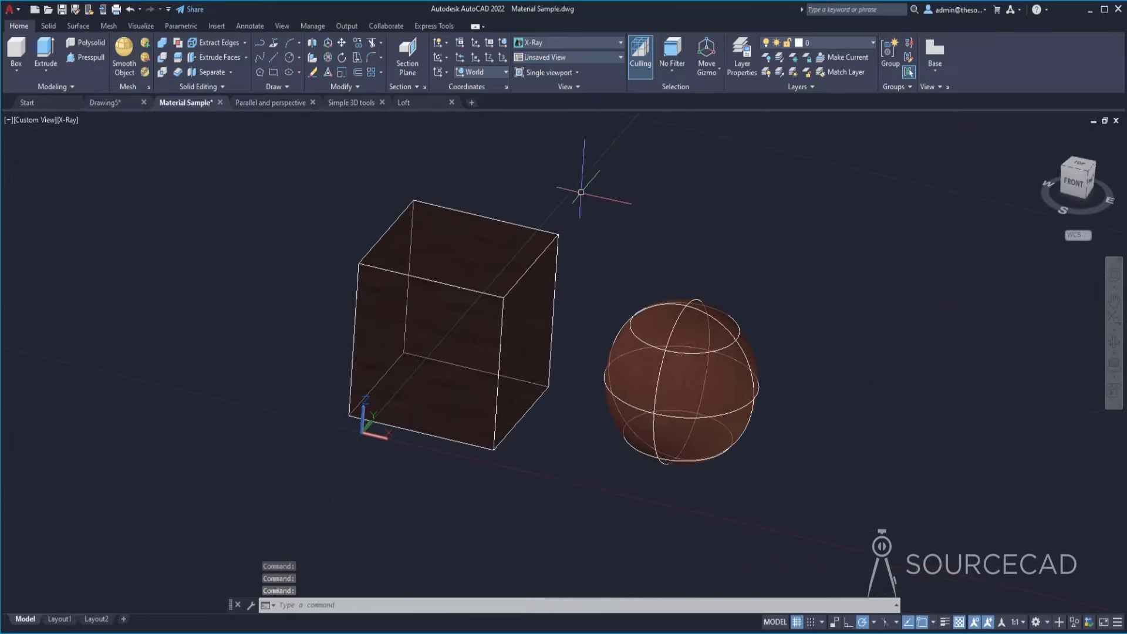
ctrl+shift+middle_drag(581, 191, 352, 117)
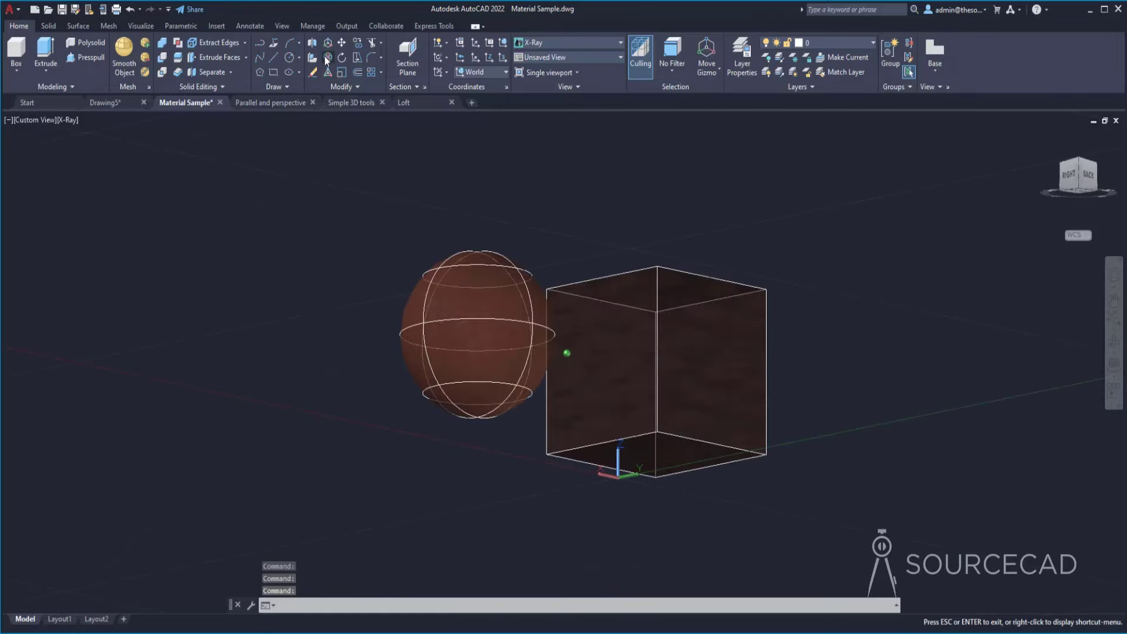
ctrl+shift+middle_drag(563, 364, 550, 160)
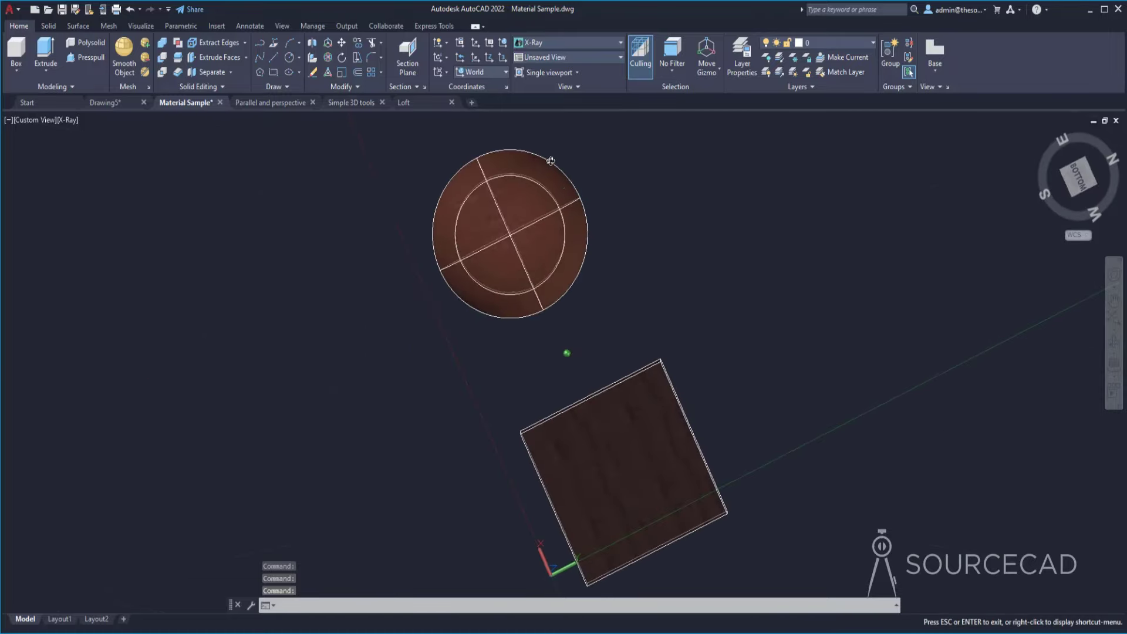
ctrl+shift+middle_drag(573, 340, 565, 235)
ctrl+shift+middle_drag(604, 297, 587, 364)
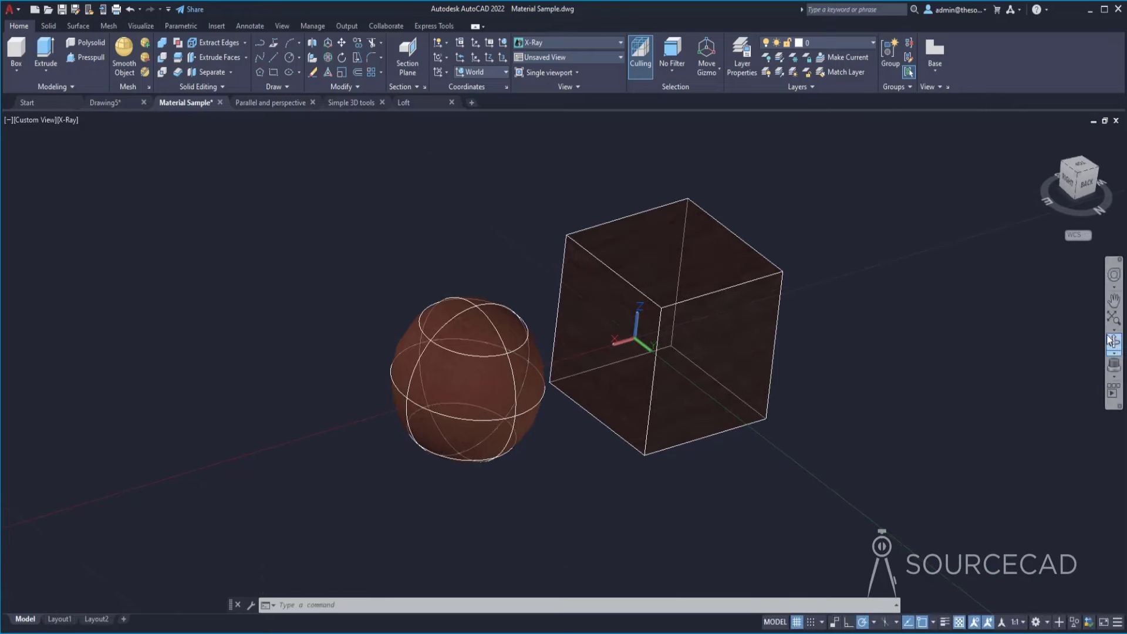
- Rotate the view of the box and sphere with the navigation bar's constrained Orbit tool
click(1114, 353)
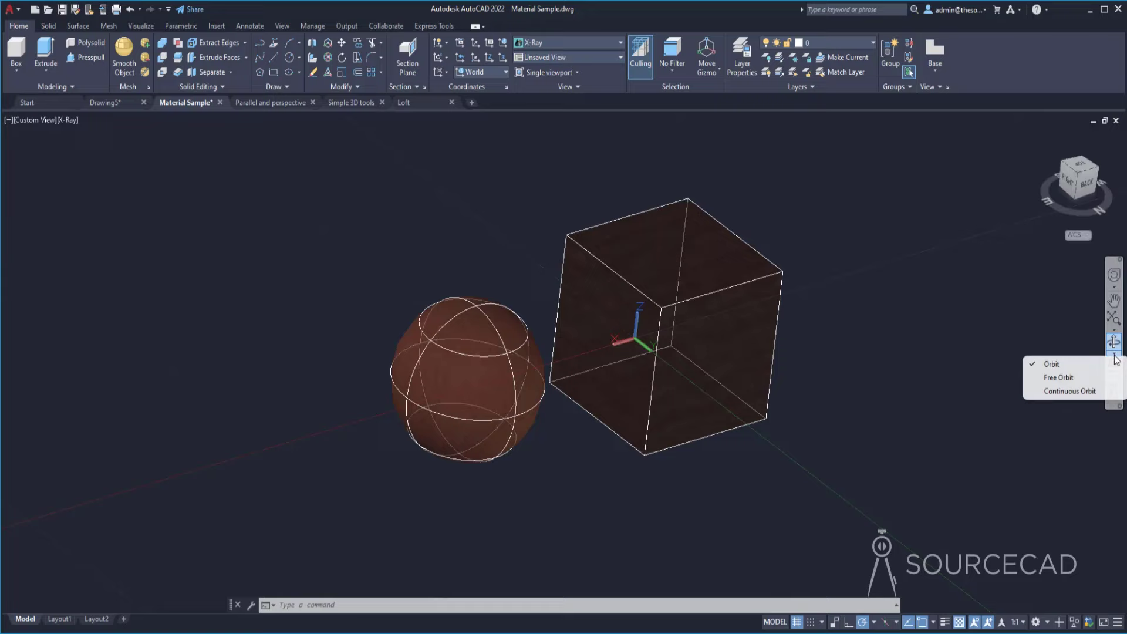
click(1075, 365)
drag(1075, 367, 1016, 367)
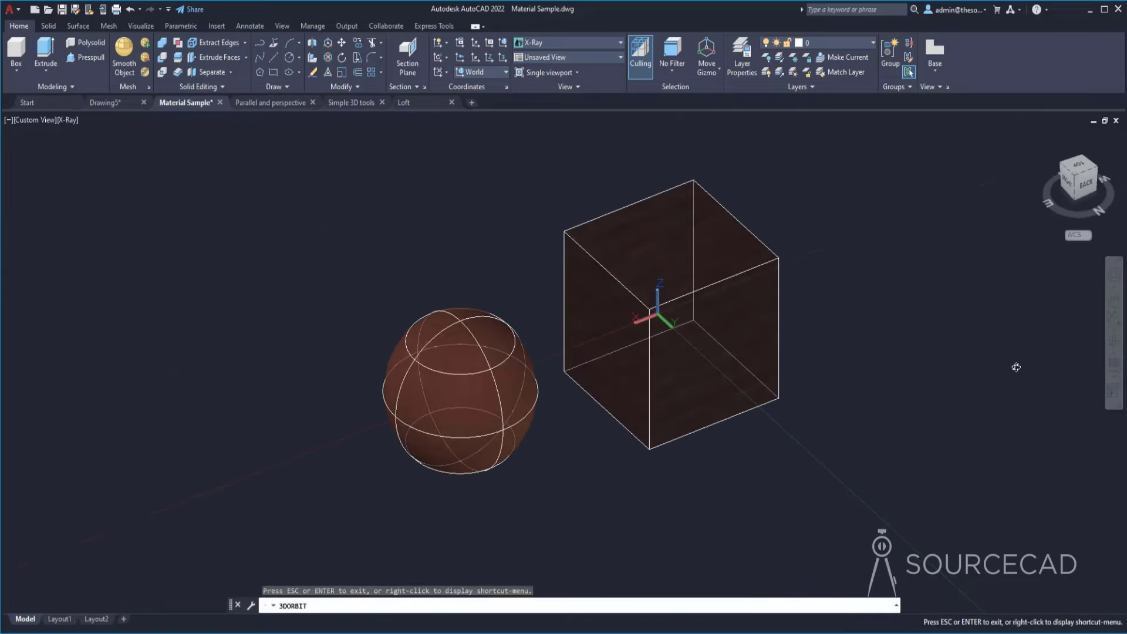
- Rotate the box and sphere with the Free Orbit tool, exit it, and orbit the view upright again
click(1114, 359)
click(1038, 378)
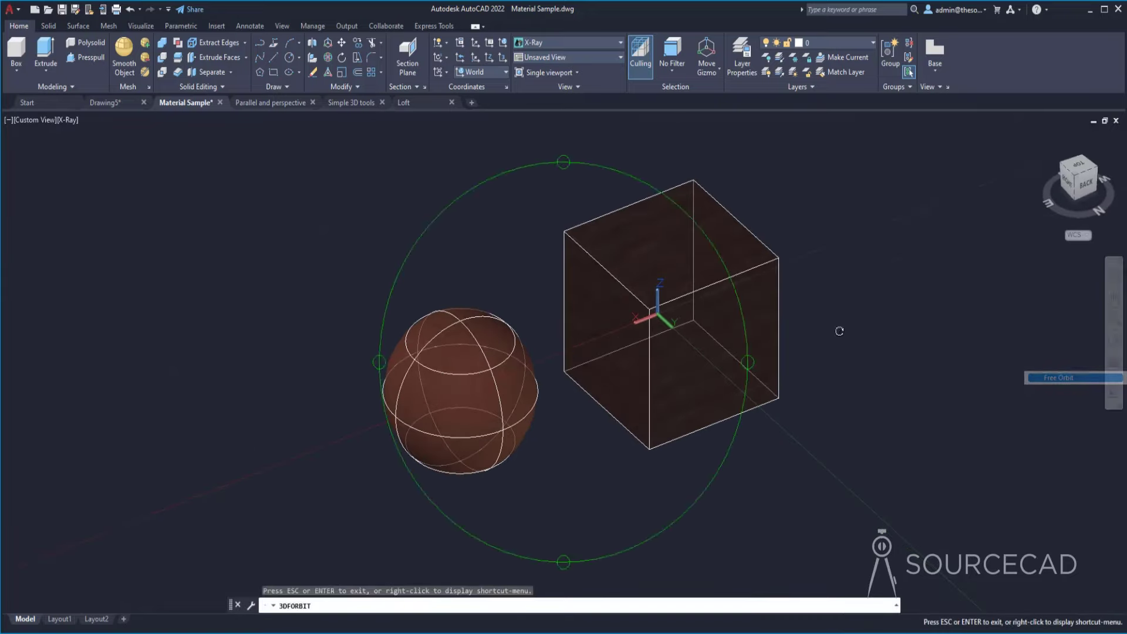
drag(838, 327, 586, 267)
click(1113, 300)
key(Escape)
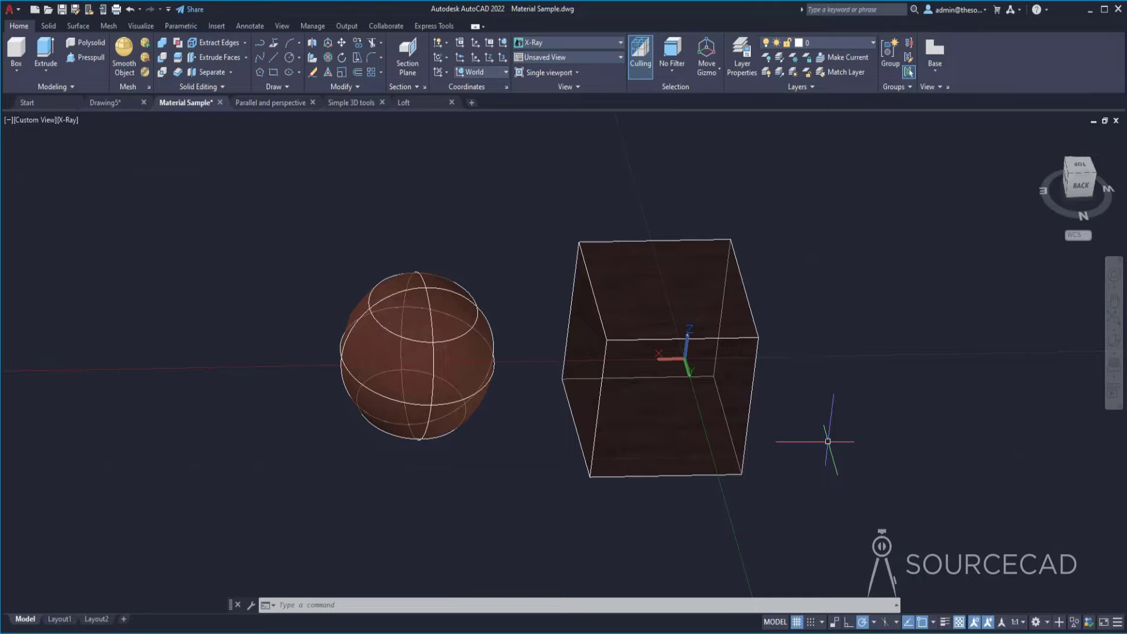
shift+middle_drag(483, 453, 528, 422)
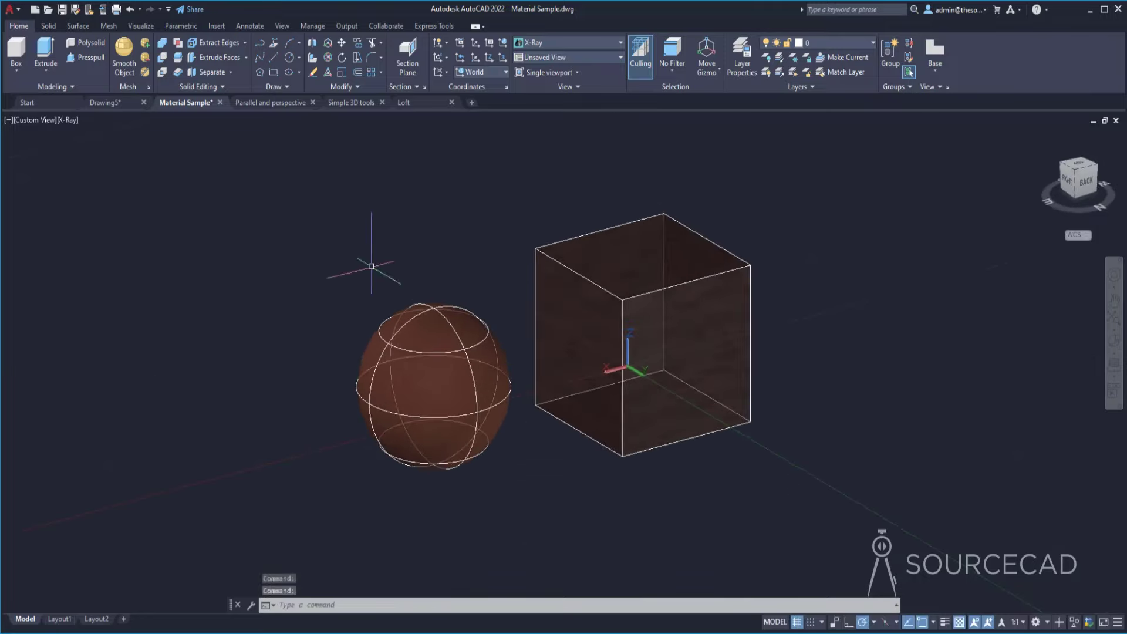
- Switch to the Parallel and perspective drawing and orbit around the long slab to examine it in parallel projection
click(277, 103)
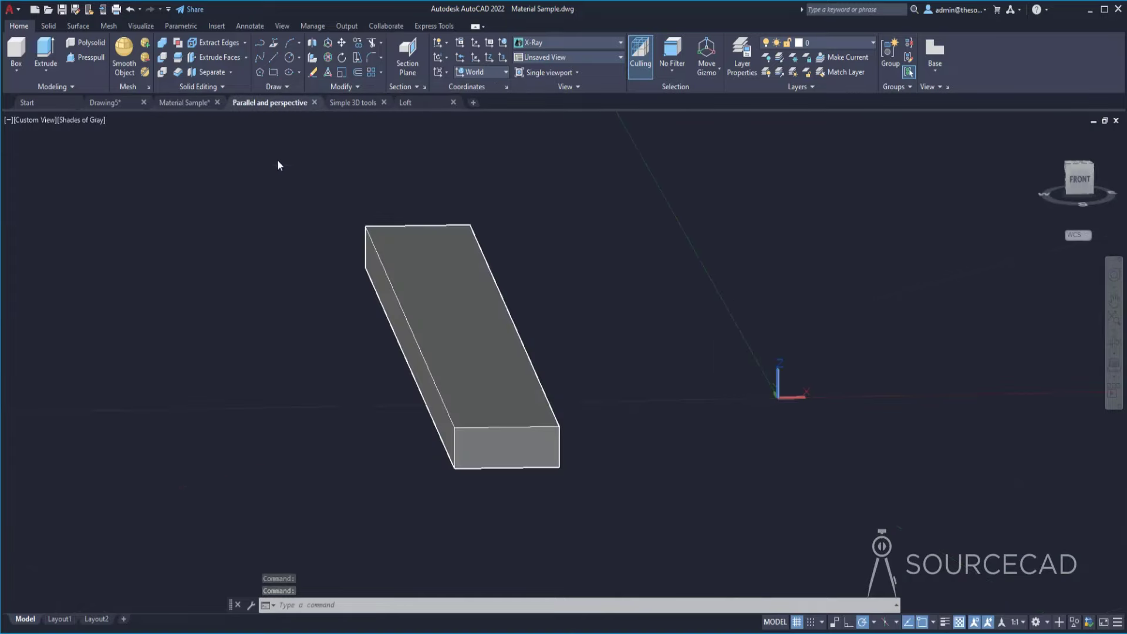
click(566, 263)
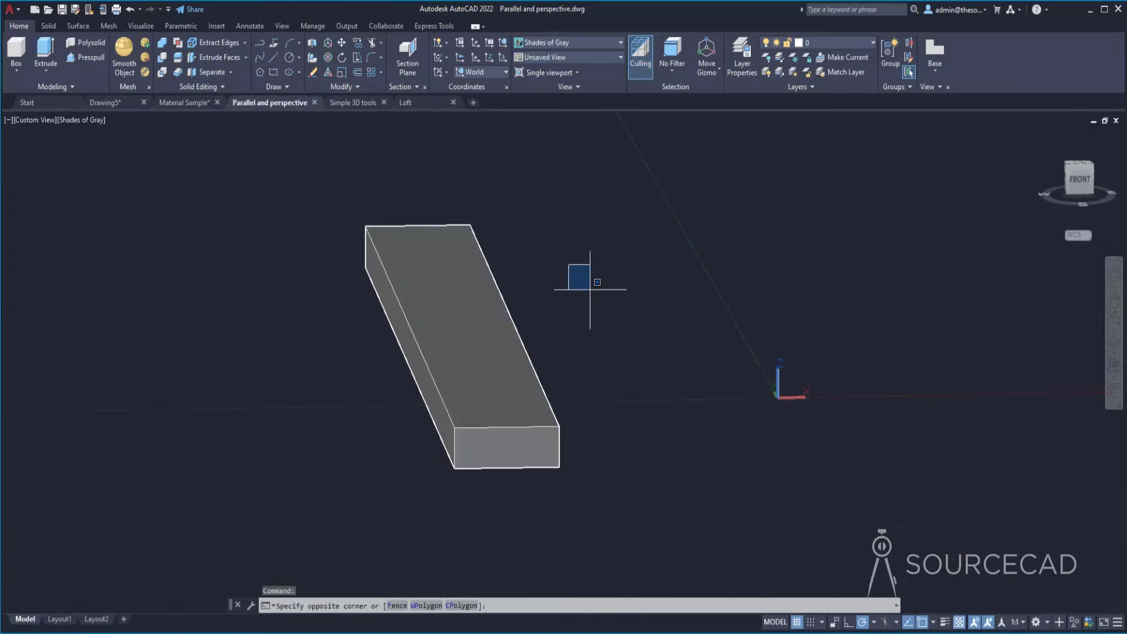
click(456, 236)
shift+middle_drag(456, 236, 418, 271)
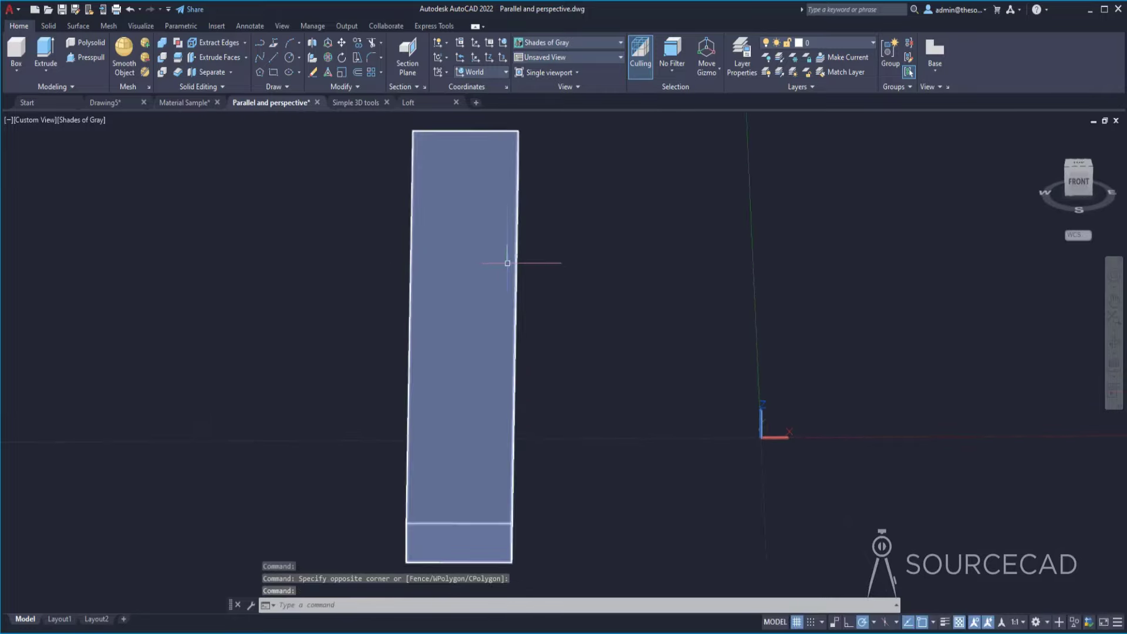
key(Escape)
shift+middle_drag(354, 452, 385, 435)
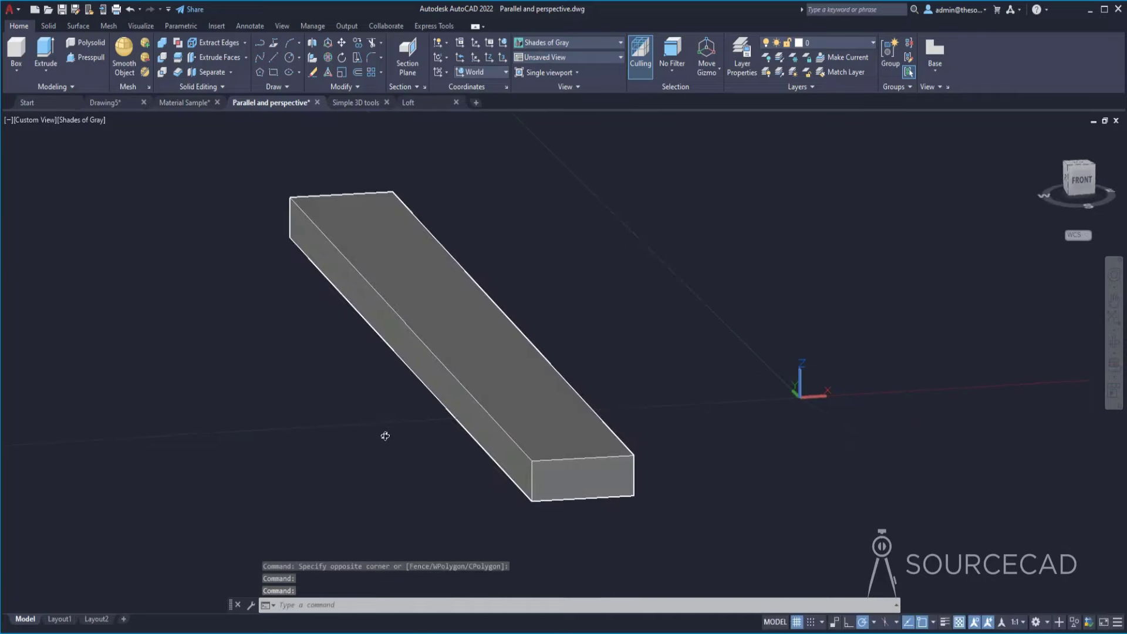
- Set the projection of the slab's view to Perspective and fit the whole slab in view
right_click(1072, 176)
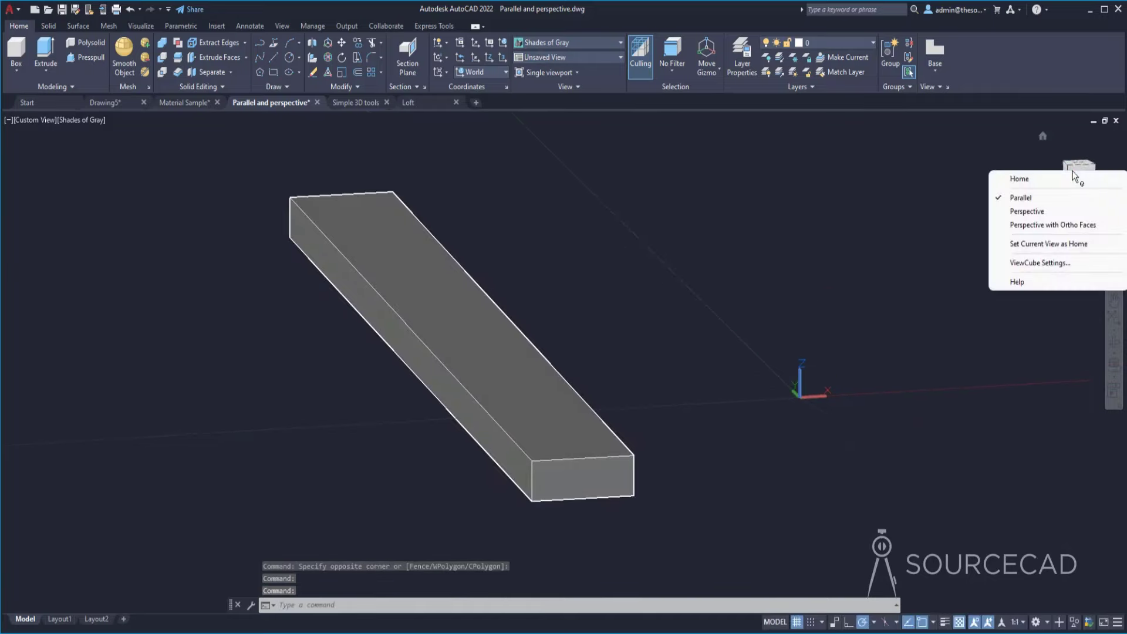
click(1065, 214)
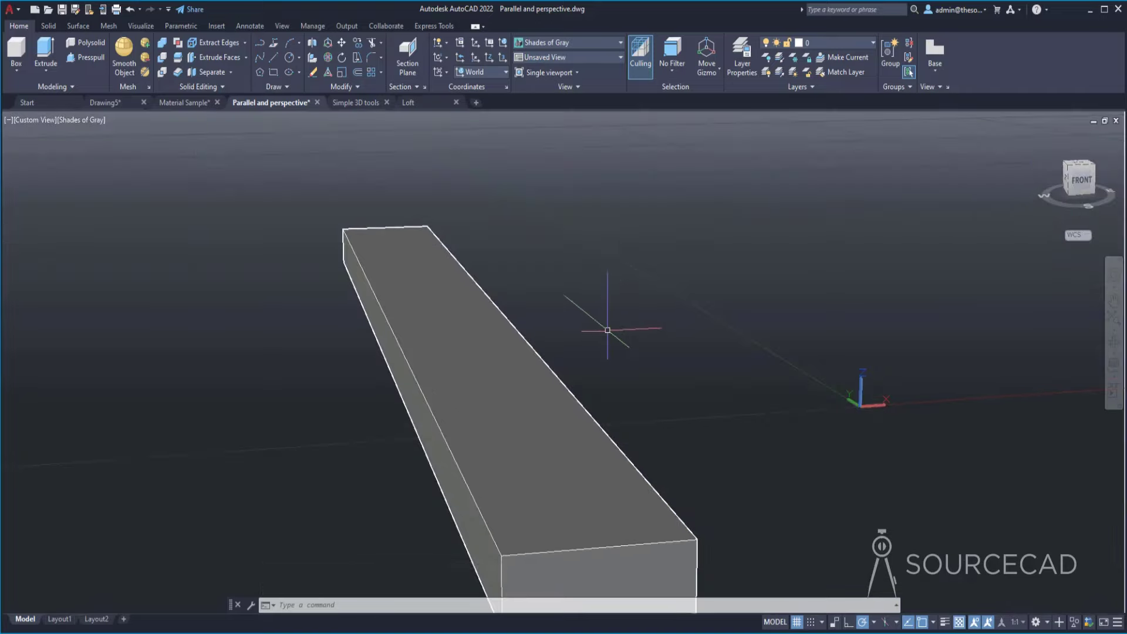
scroll(607, 329, up, 2)
scroll(605, 324, down, 5)
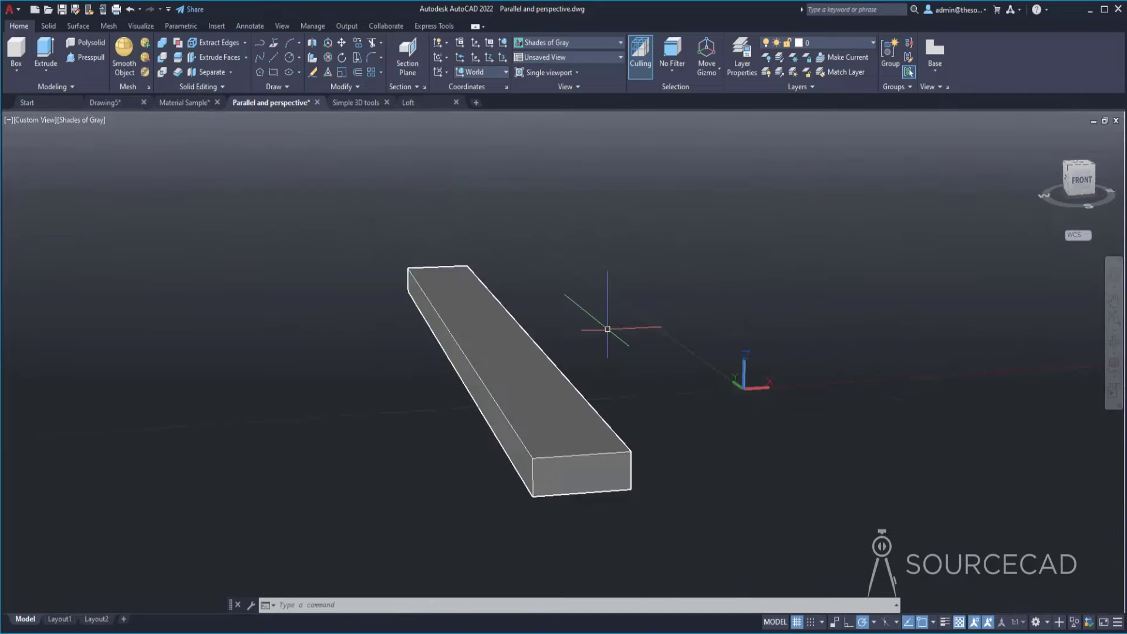
- Examine the slab in perspective from several angles and distances, and set the view back to Parallel projection
shift+middle_drag(541, 516, 529, 495)
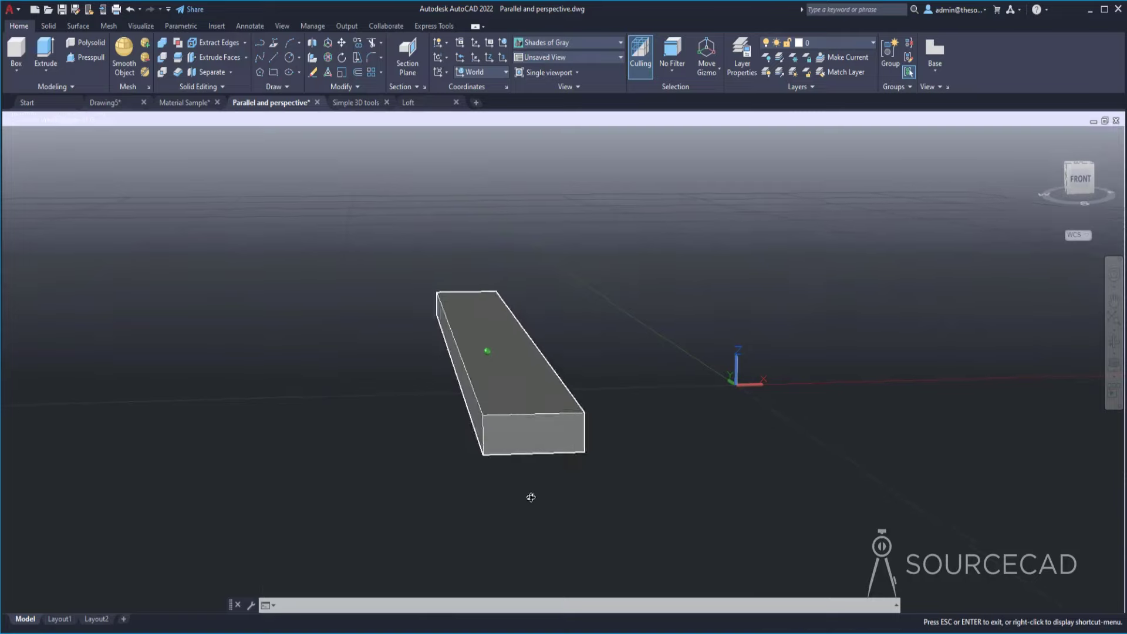
scroll(538, 441, up, 3)
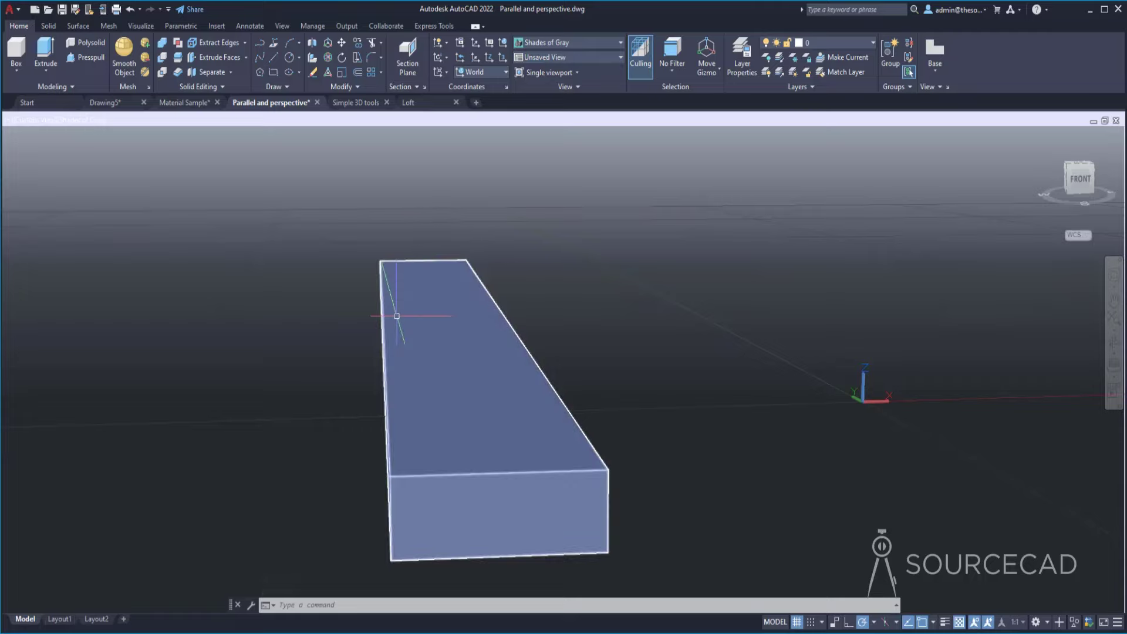
shift+middle_drag(579, 354, 590, 346)
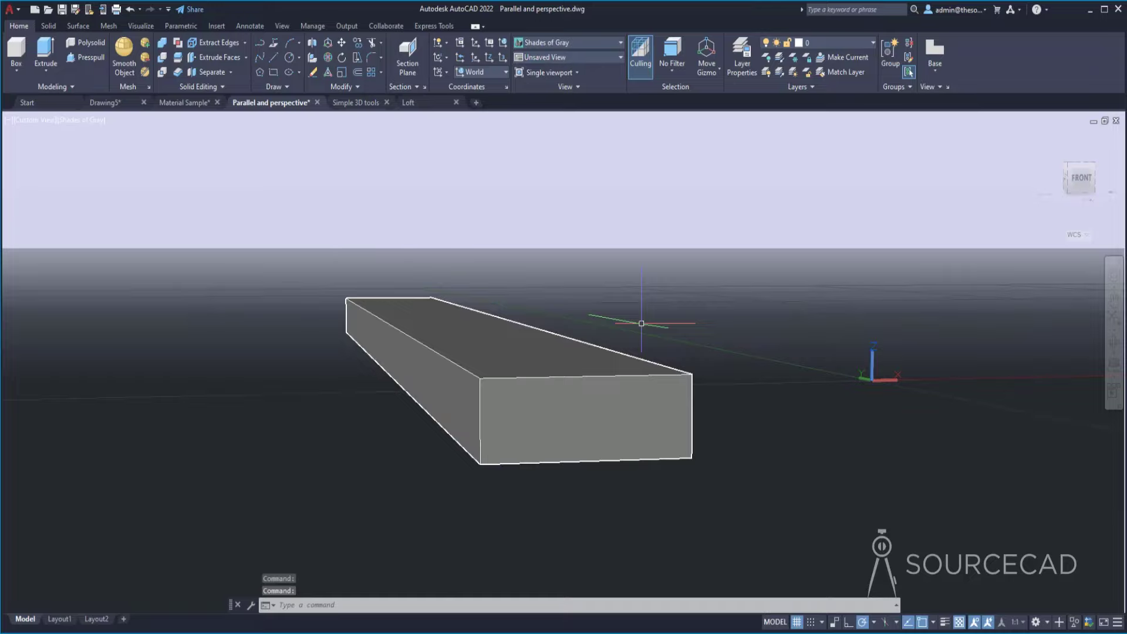
shift+middle_drag(603, 272, 631, 299)
scroll(593, 275, up, 2)
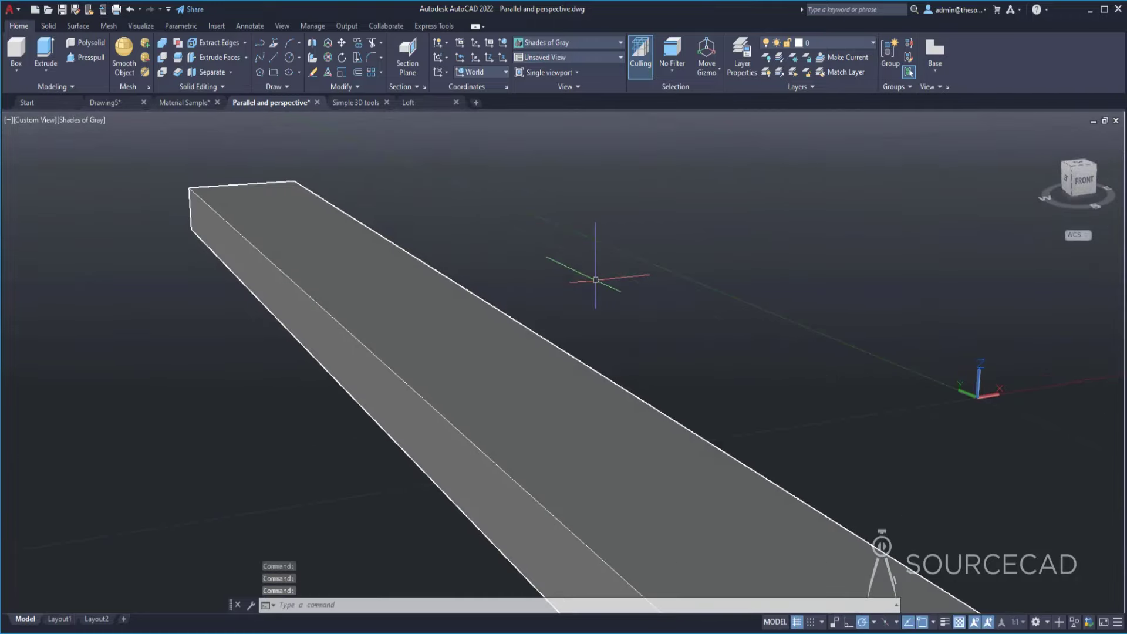
scroll(595, 278, down, 5)
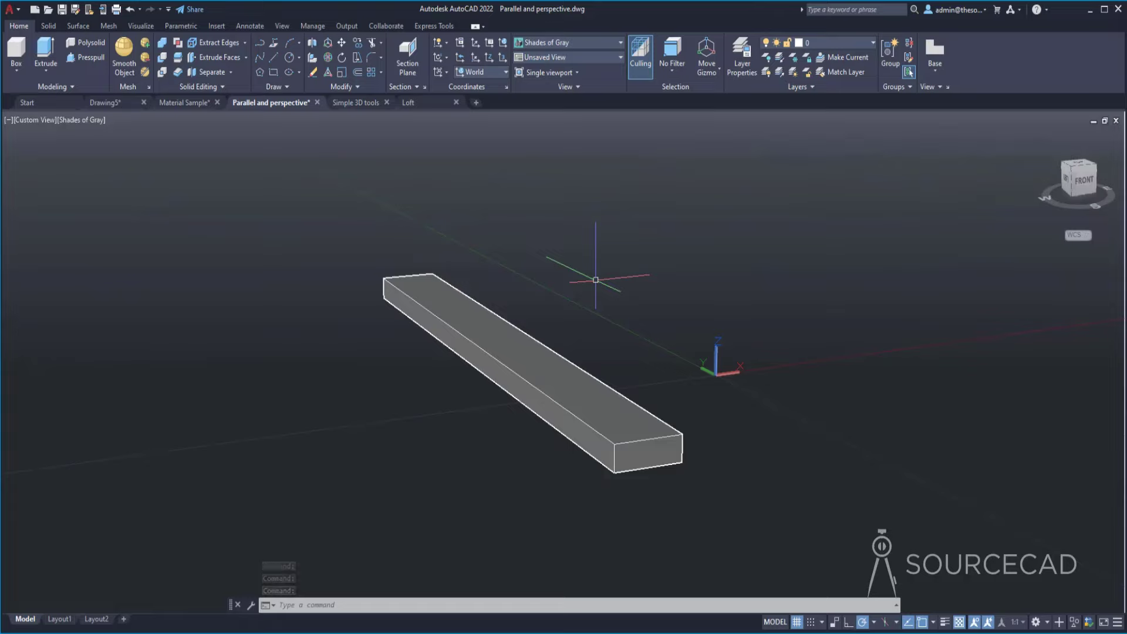
right_click(1069, 179)
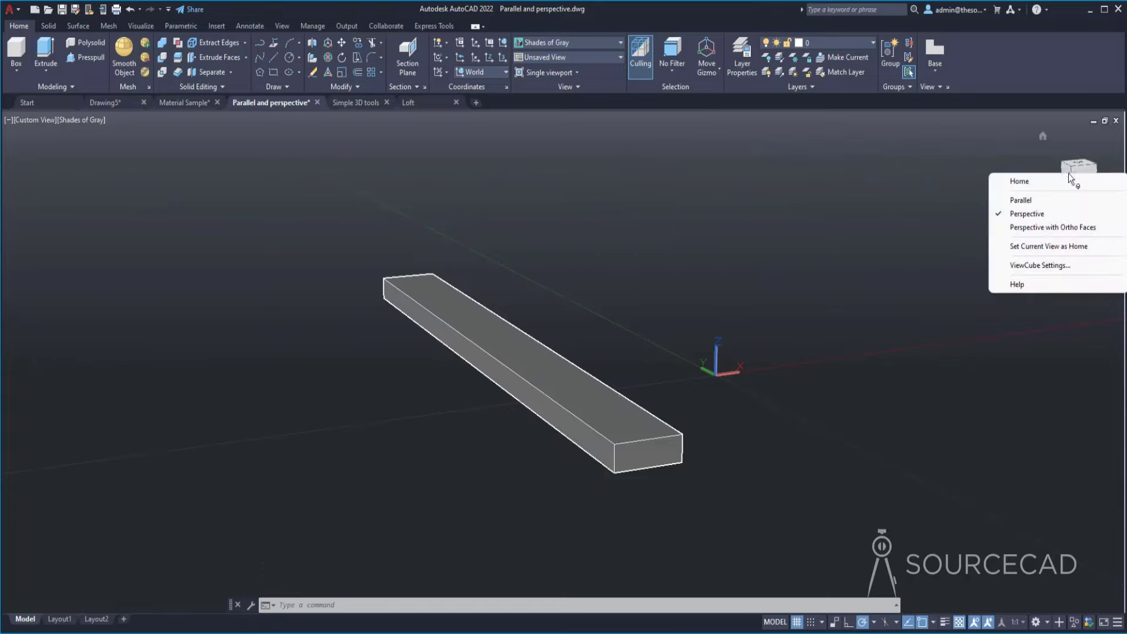
click(1053, 200)
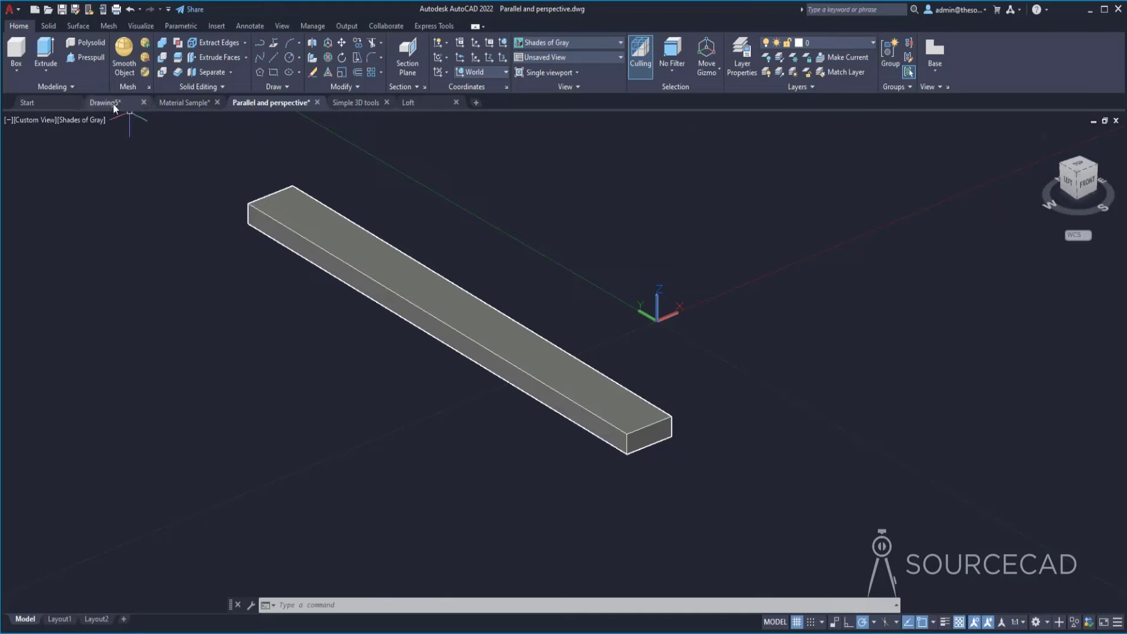
- Switch to the empty Drawing5 drawing and set its view to the home SW Isometric view
click(113, 103)
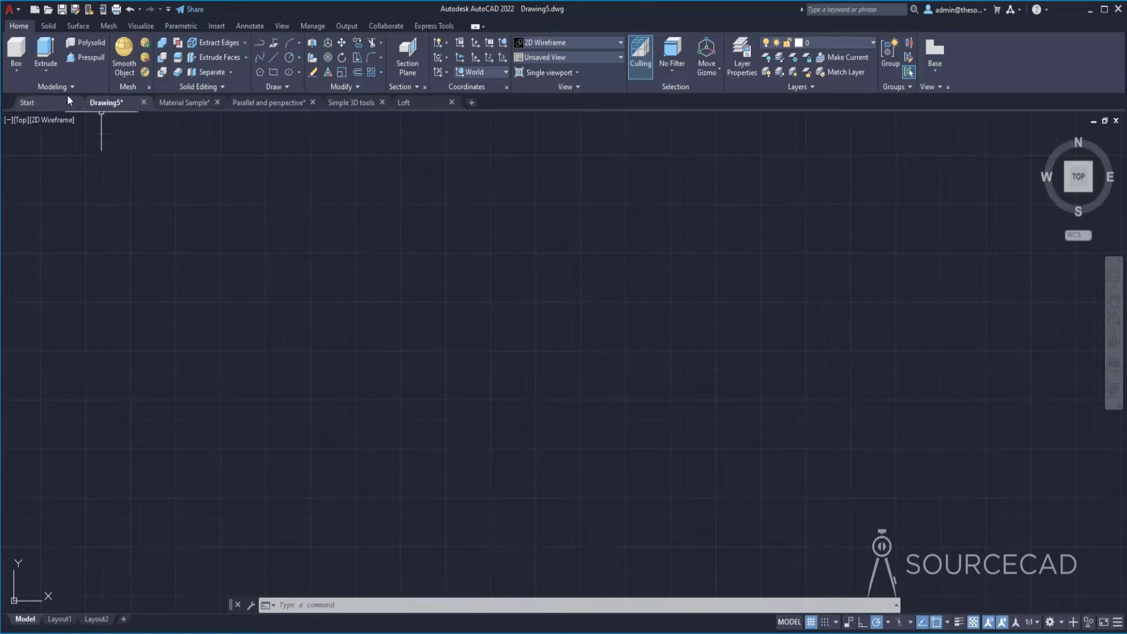
click(19, 72)
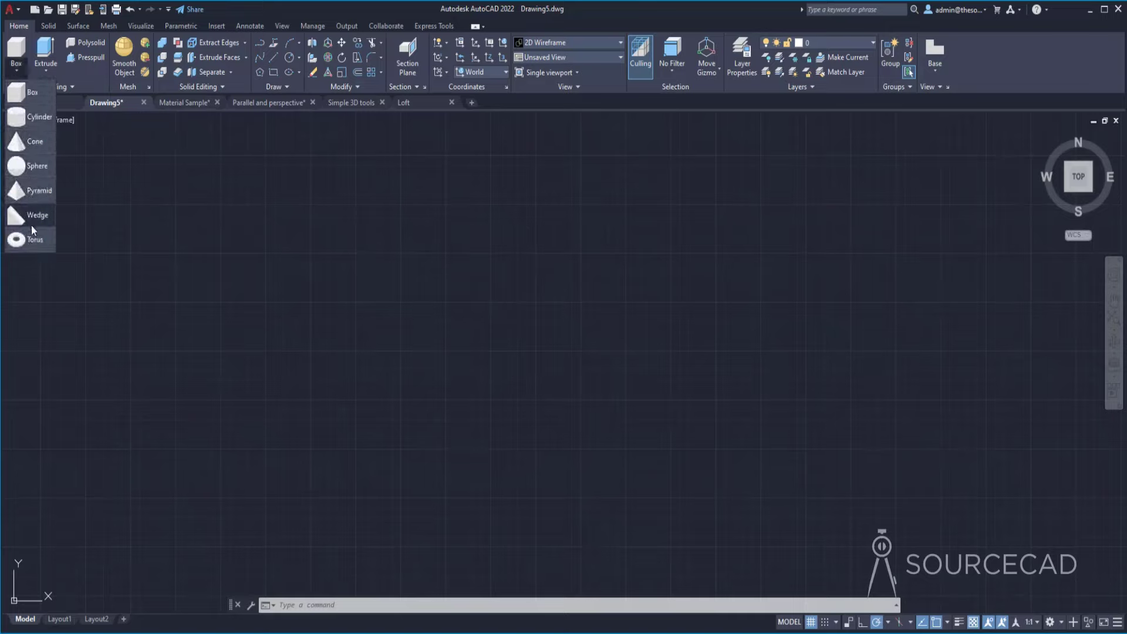
click(142, 171)
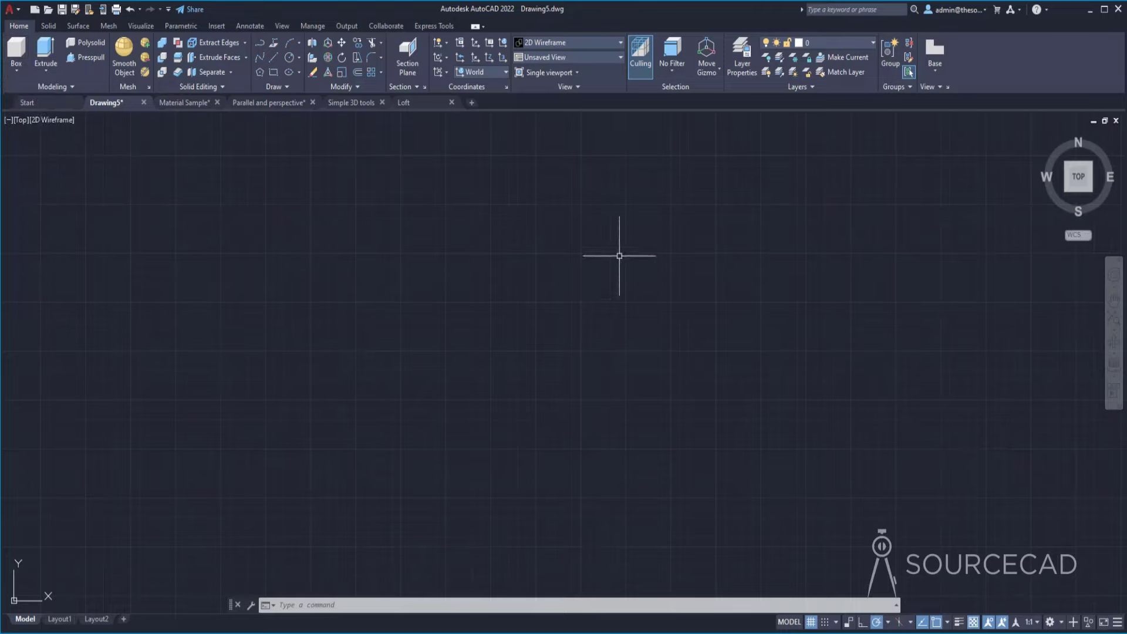
mouse_move(1041, 141)
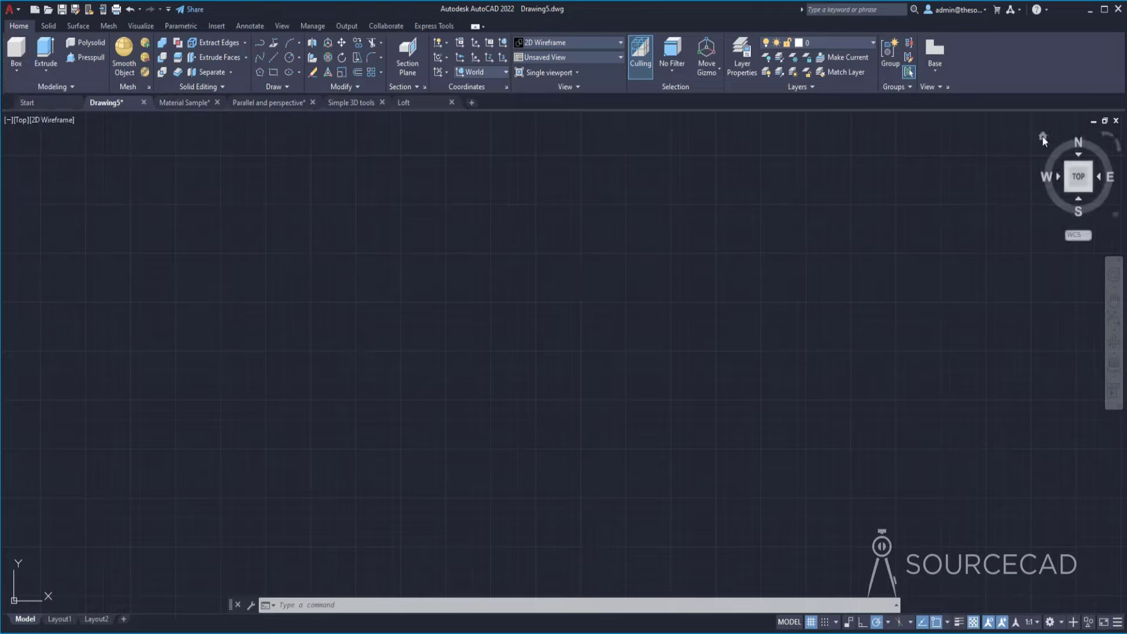
click(1042, 138)
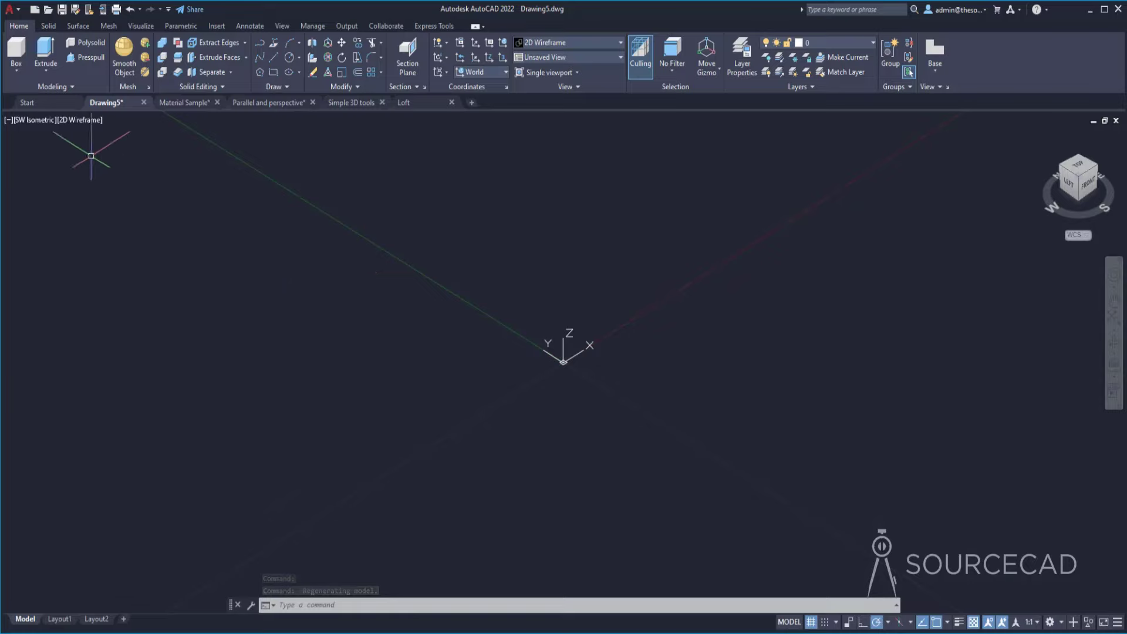
- Draw a freehand solid box beside the origin, about 2.52 units high, and orbit around it slightly
click(17, 69)
click(32, 94)
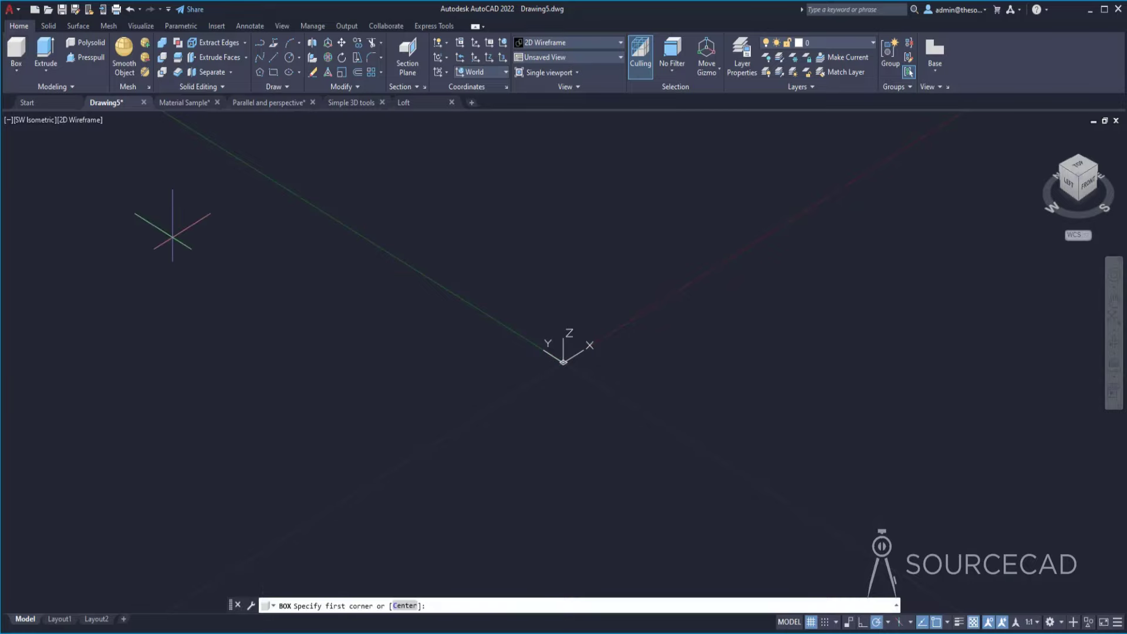
click(287, 366)
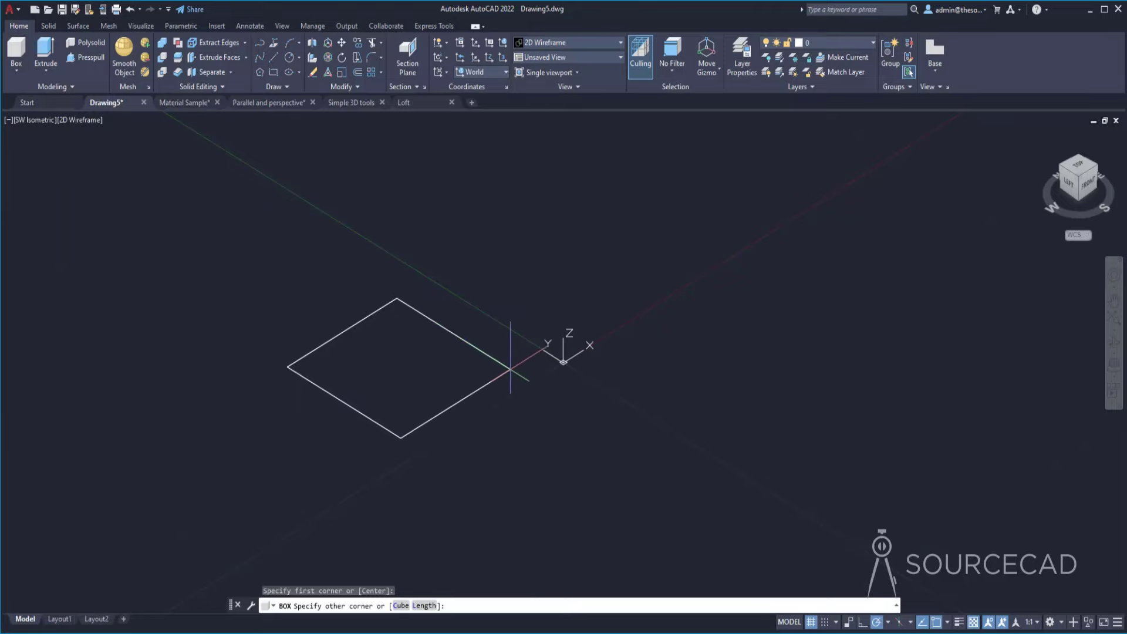
click(510, 369)
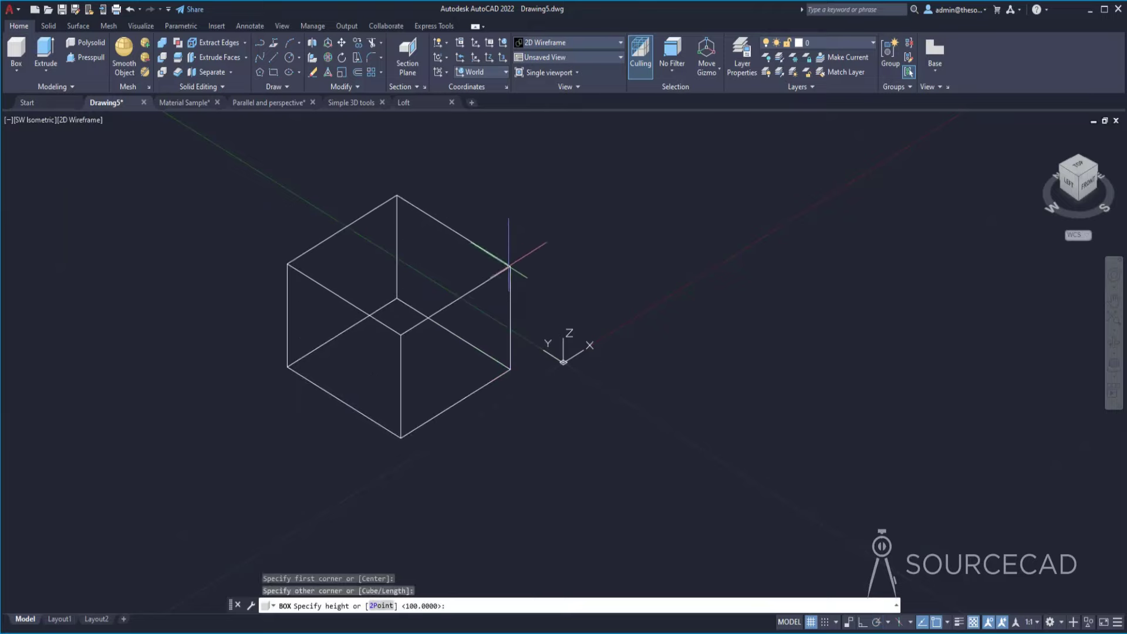
click(509, 267)
mouse_move(666, 307)
shift+middle_down()
mouse_move(575, 325)
mouse_move(656, 315)
shift+middle_up()
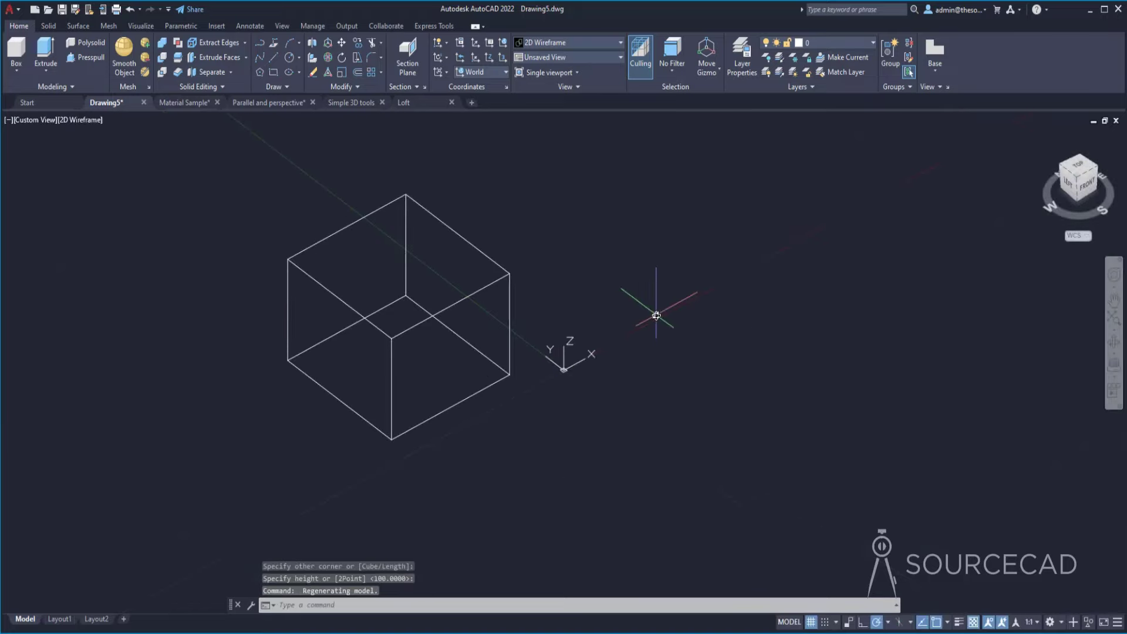
- Apply the Shades of Gray visual style to the box and orbit the view slightly
click(605, 44)
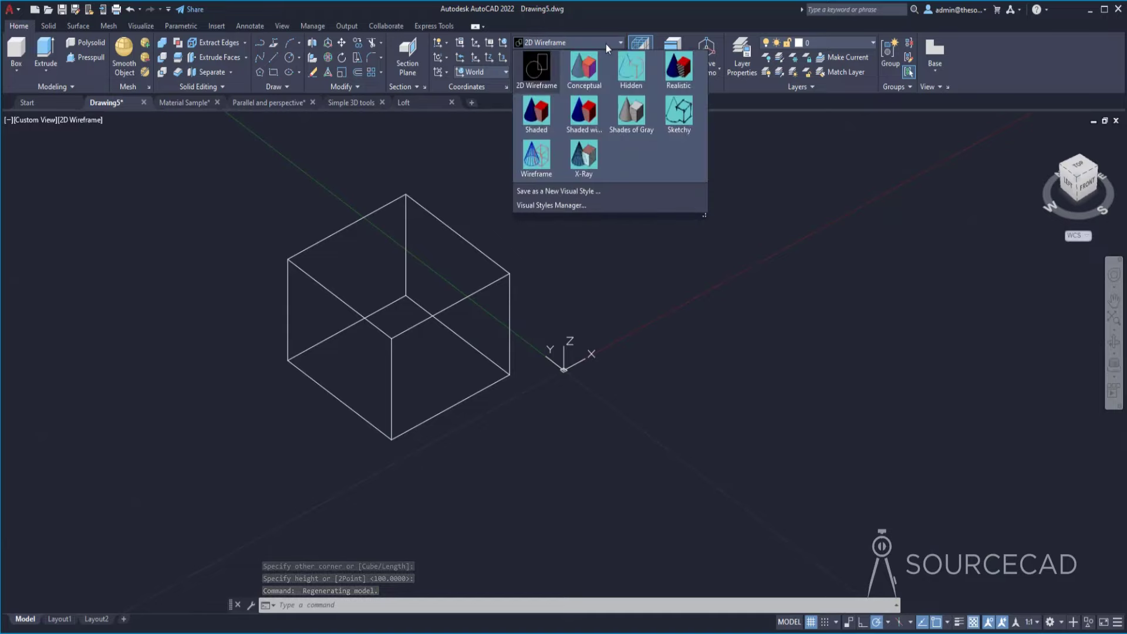
click(634, 122)
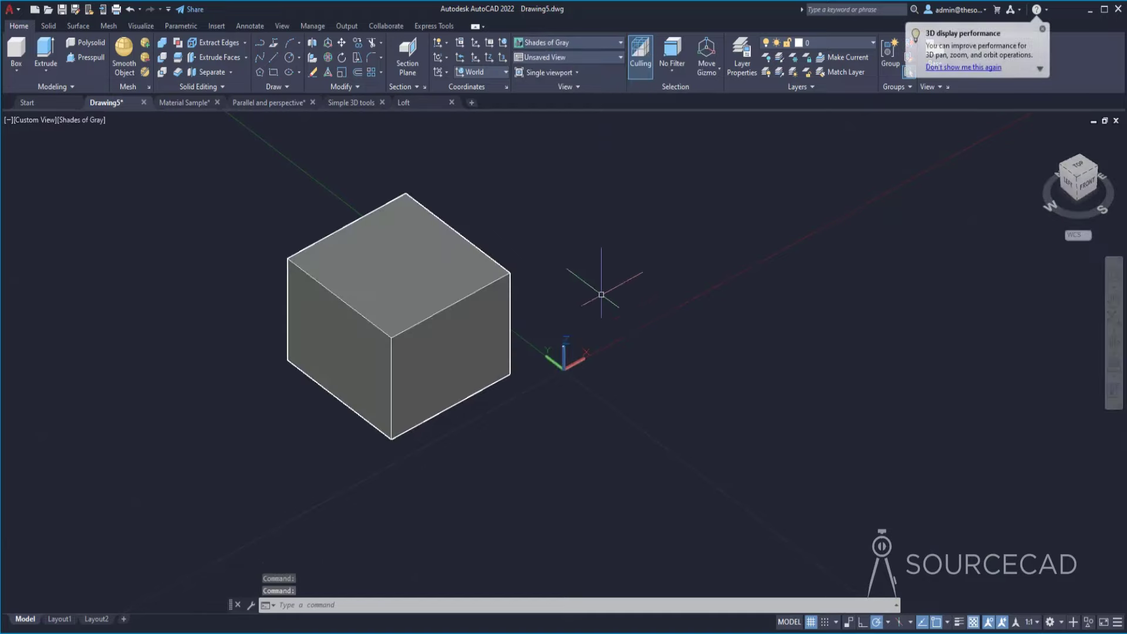
shift+middle_drag(598, 282, 538, 256)
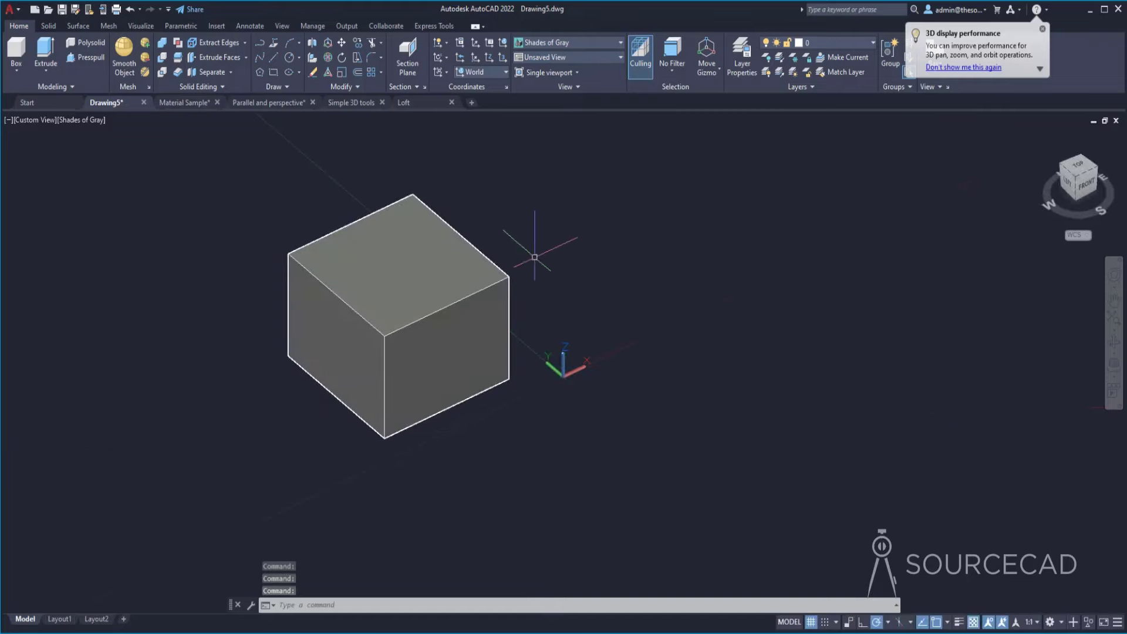
- Draw a freehand solid cylinder behind the origin, with a base radius of about 1.41 and a height of about 2.59
click(22, 66)
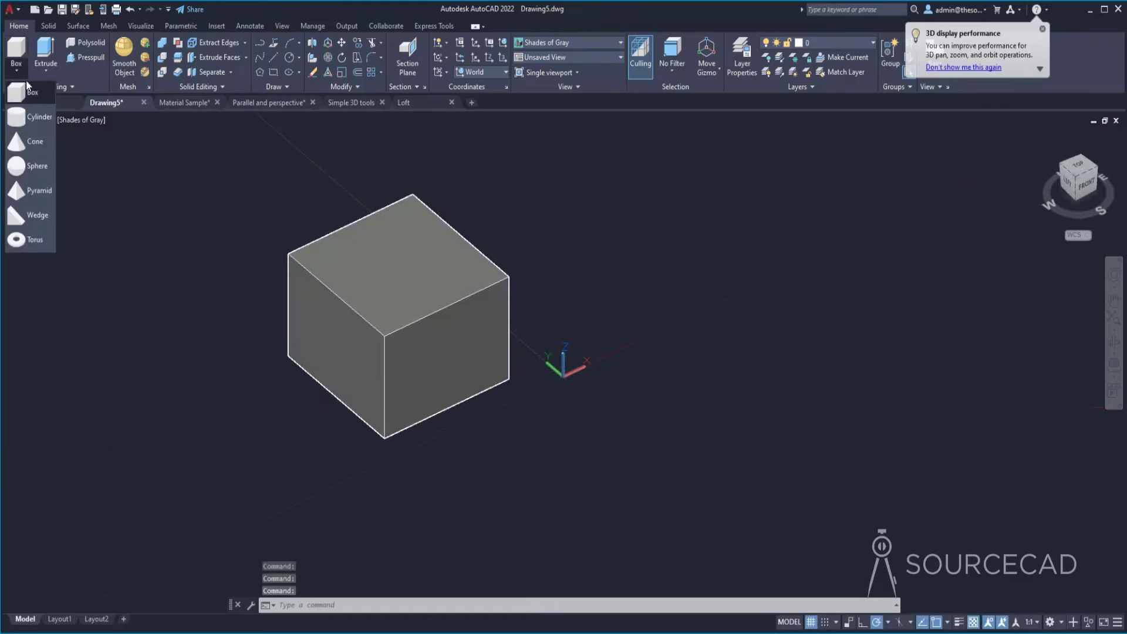
click(29, 117)
click(609, 267)
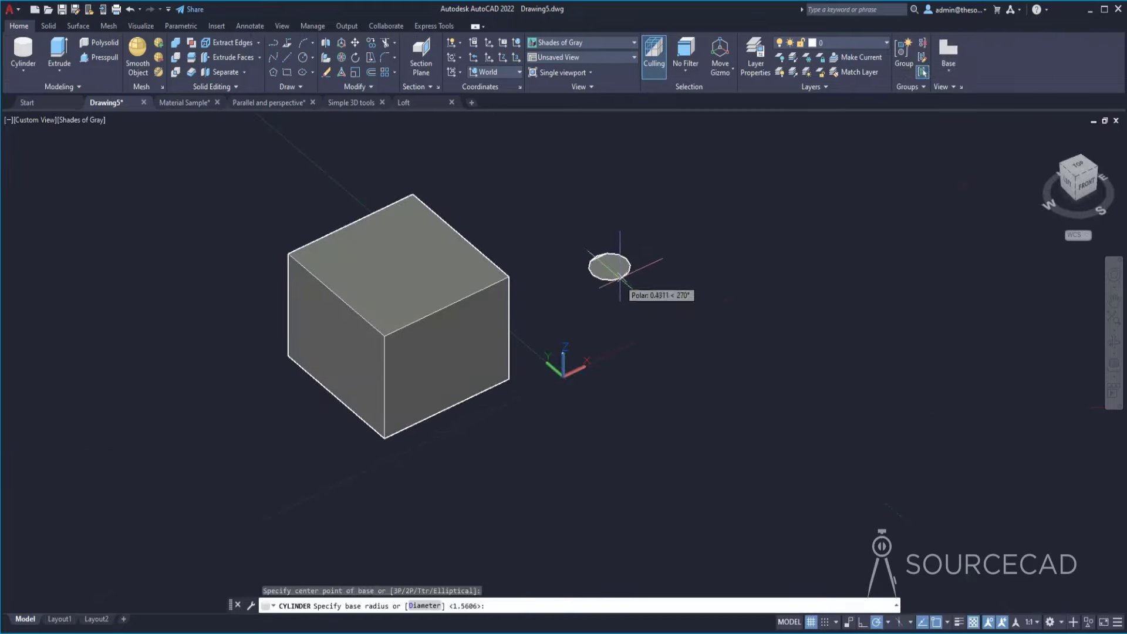
click(652, 300)
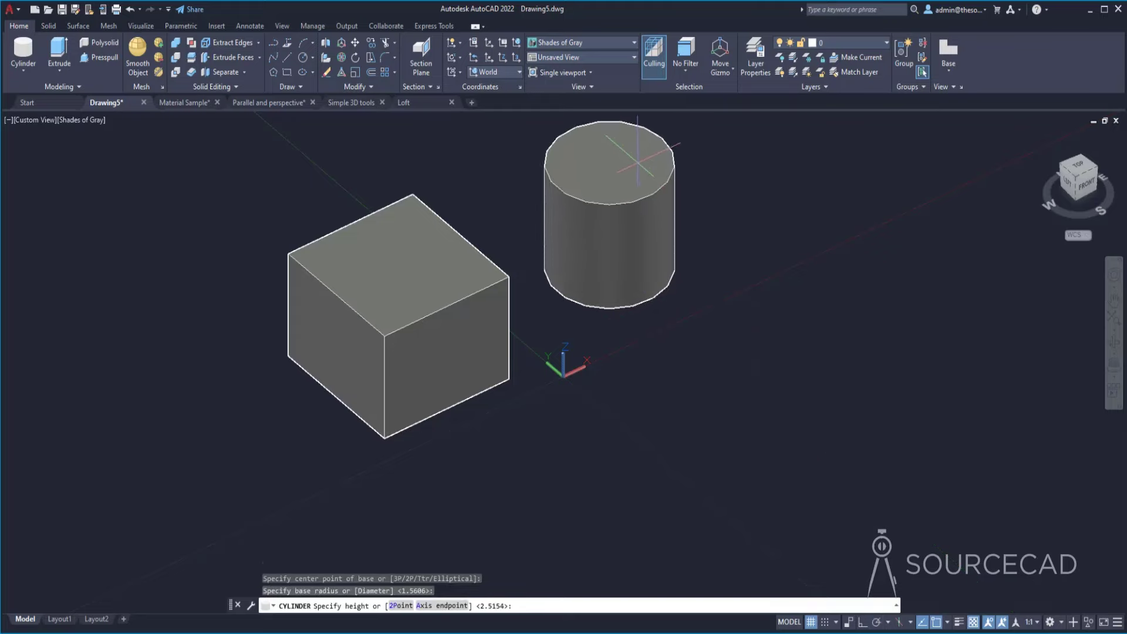
click(638, 159)
- Draw a freehand cone beside the cylinder, with a base radius of about 1.5 and its apex pointing downward
click(23, 68)
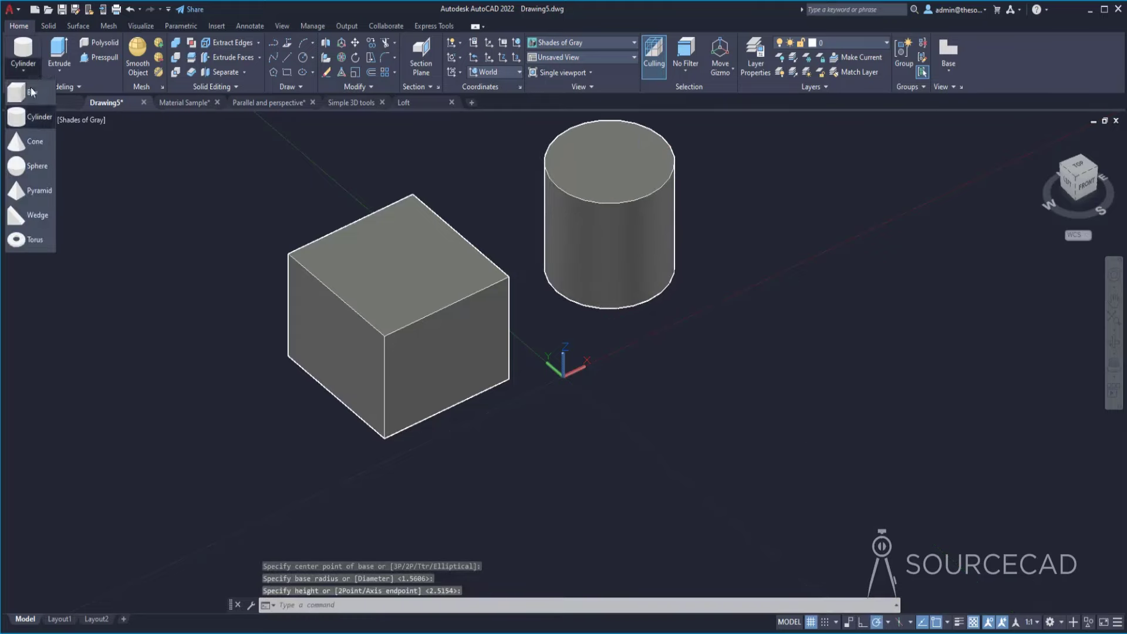
click(31, 141)
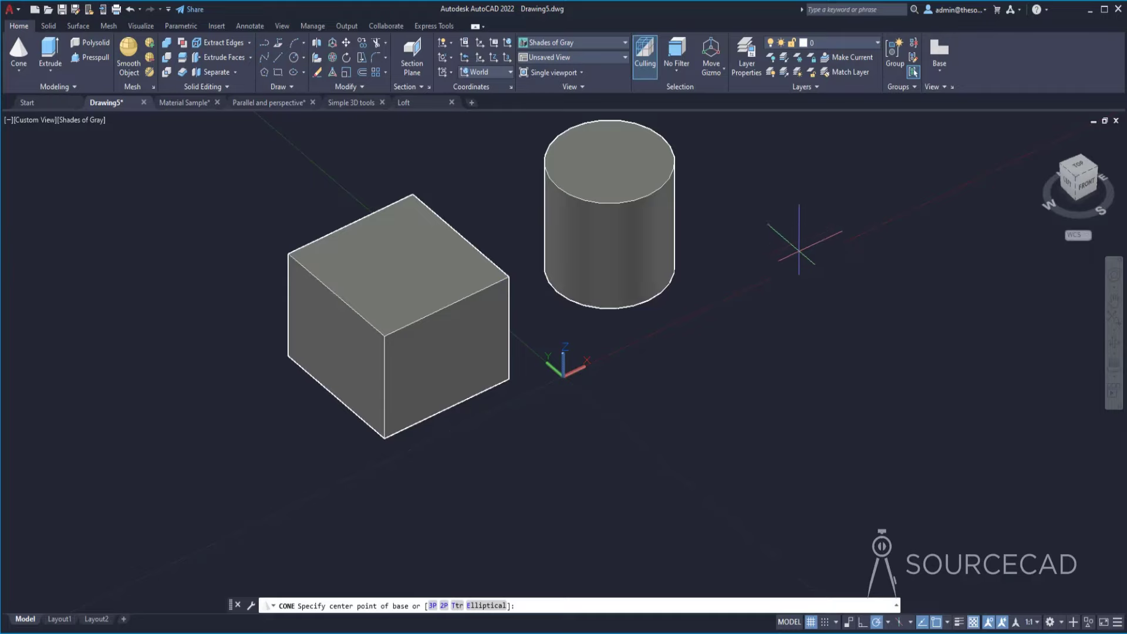
click(798, 250)
click(839, 296)
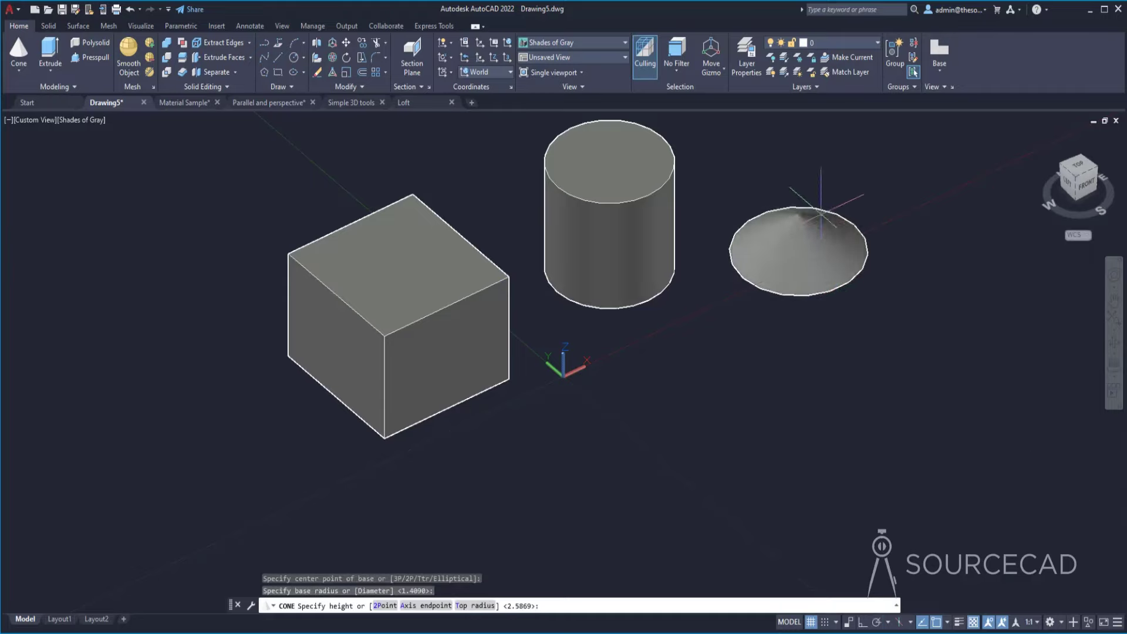
click(802, 394)
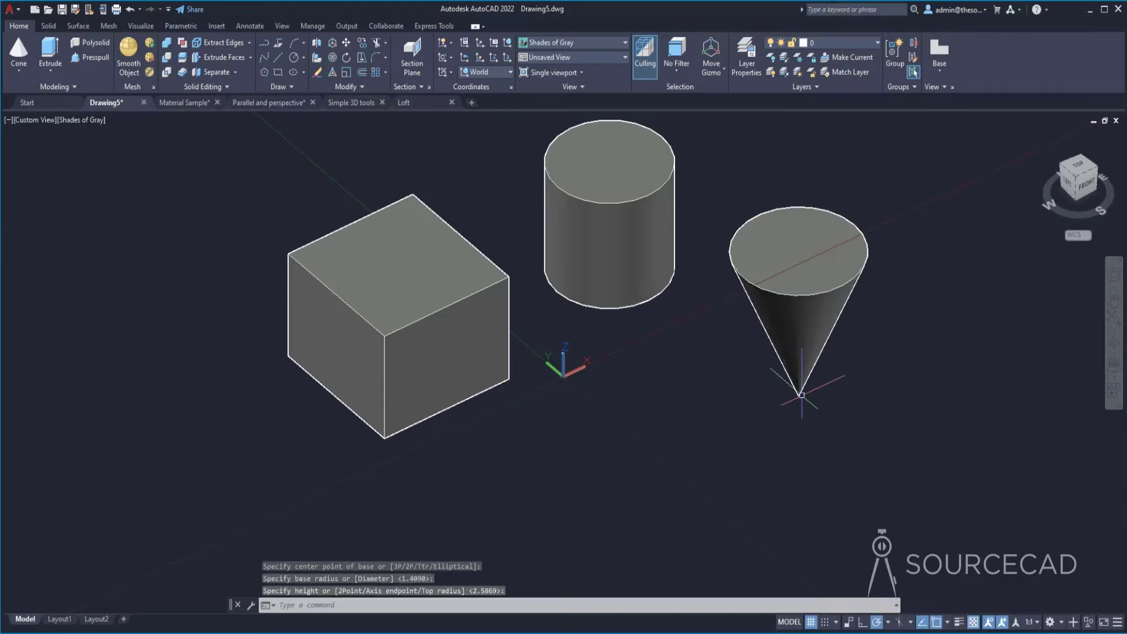
- Draw a second box beside the inverted cone, placing its opposite corner at the relative coordinates @1,1.5,3
click(11, 74)
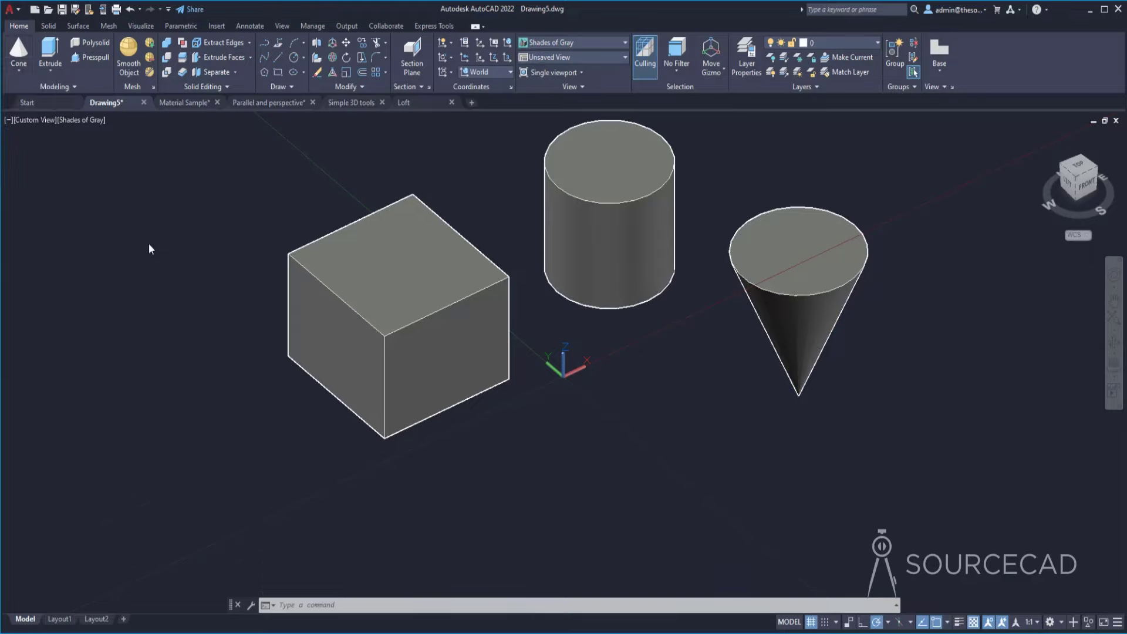
middle_drag(691, 410, 426, 409)
click(18, 70)
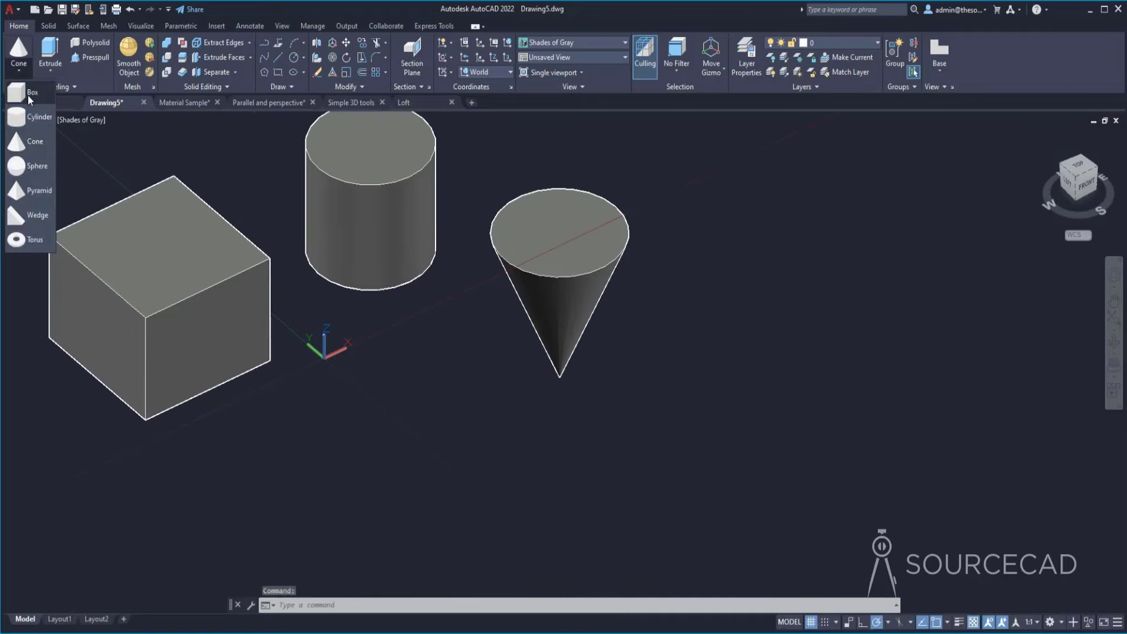
click(23, 115)
click(684, 344)
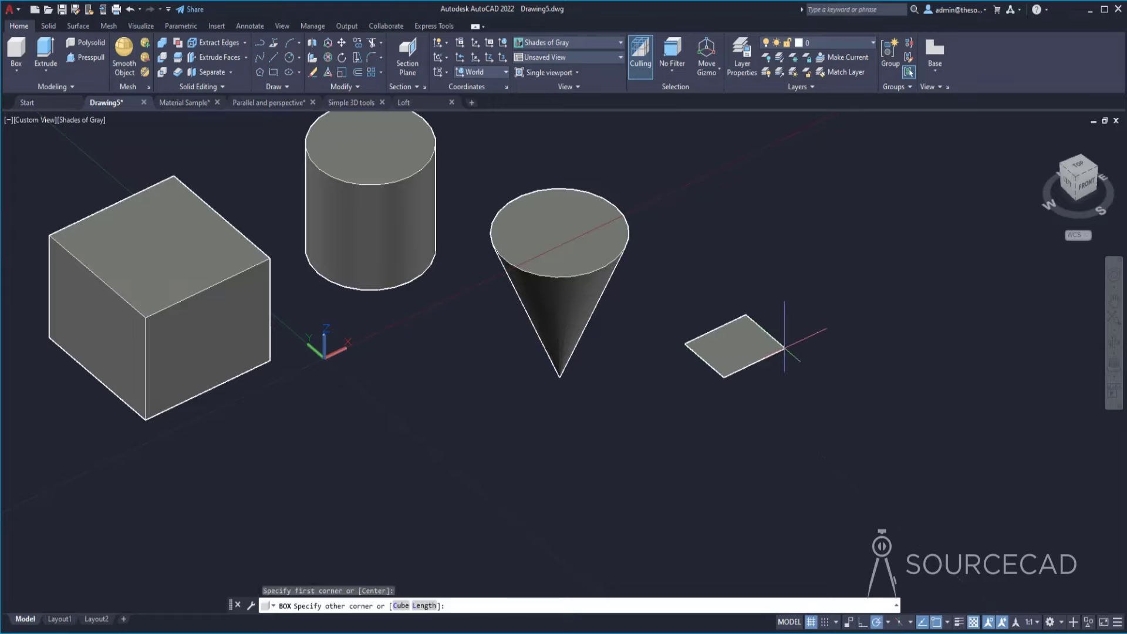
key(F8)
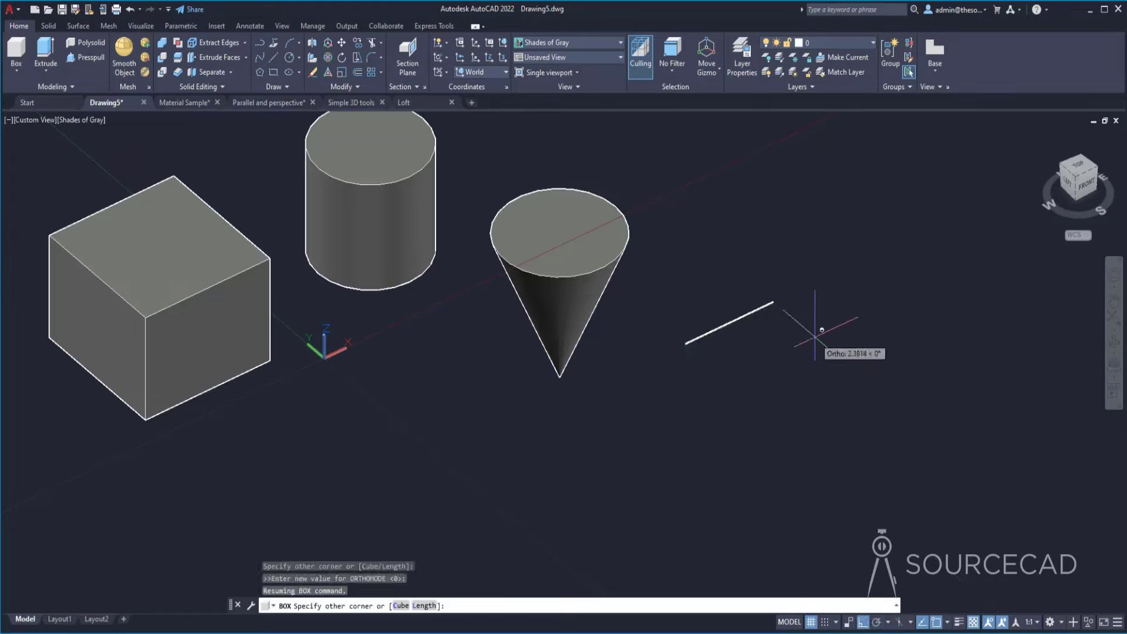
text(@1,)
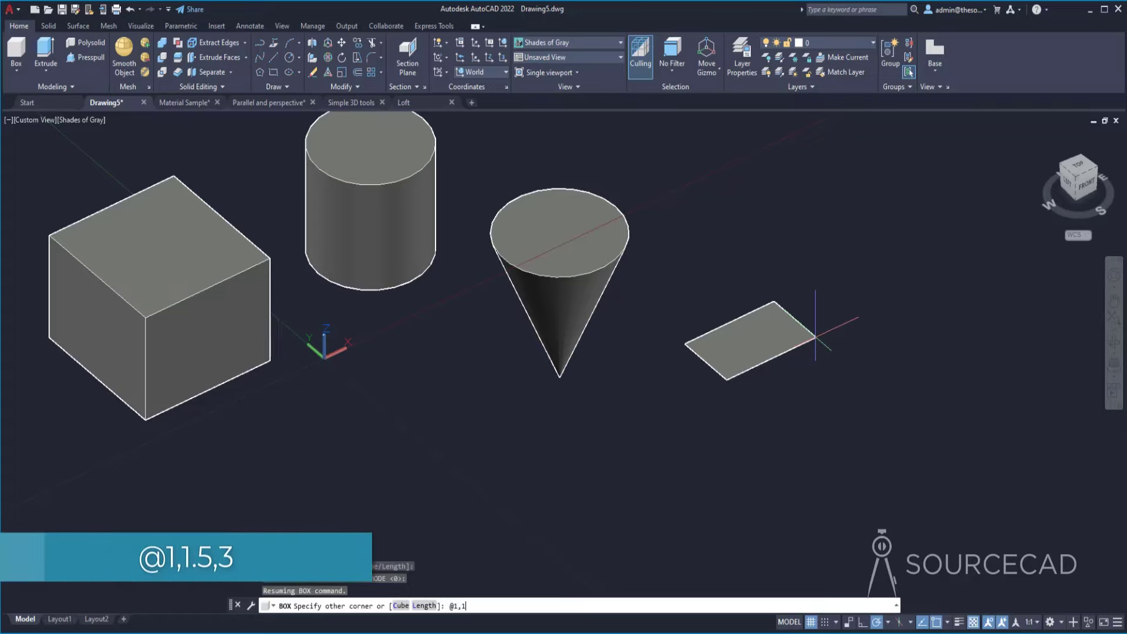
text(1.5,3)
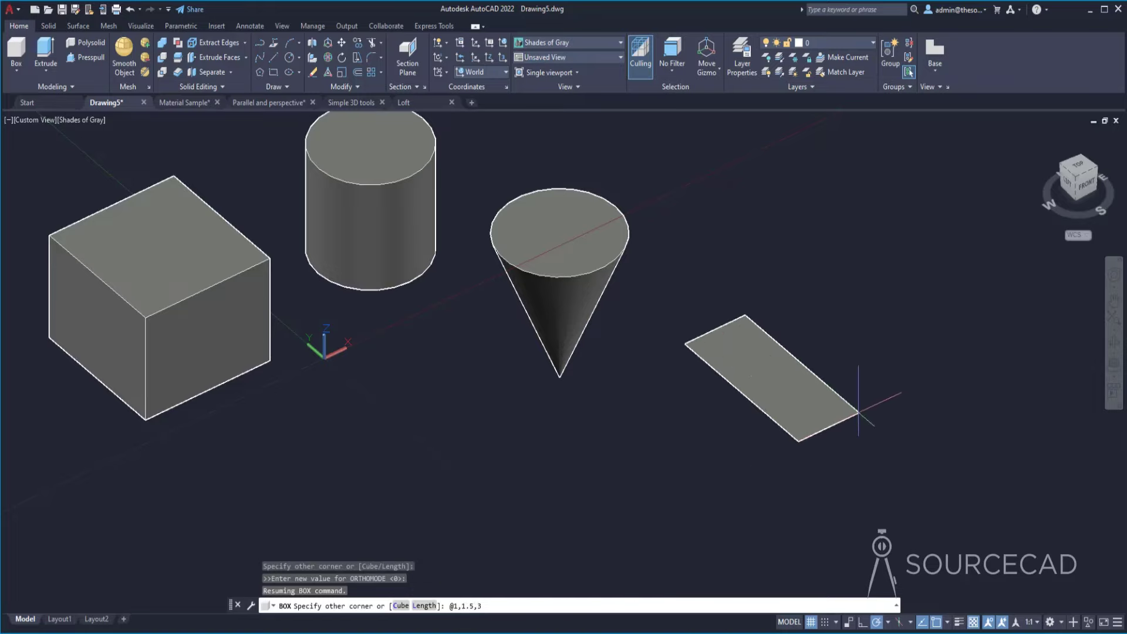
key(Return)
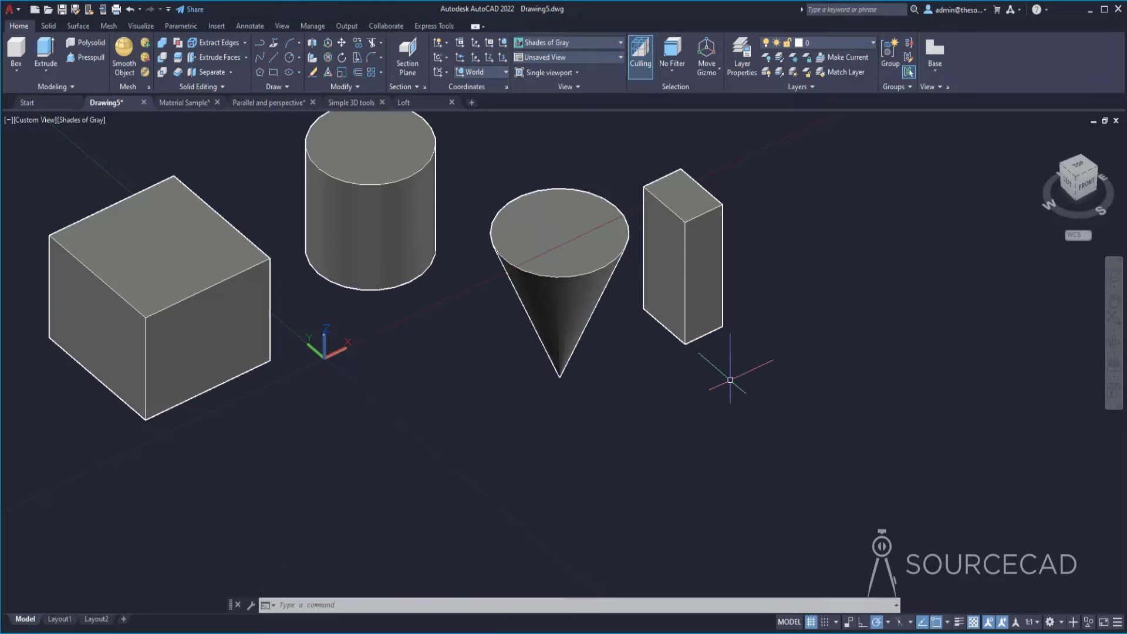
- Draw a second cylinder beside the tall box with a base radius of 1 and a height of -2
click(21, 75)
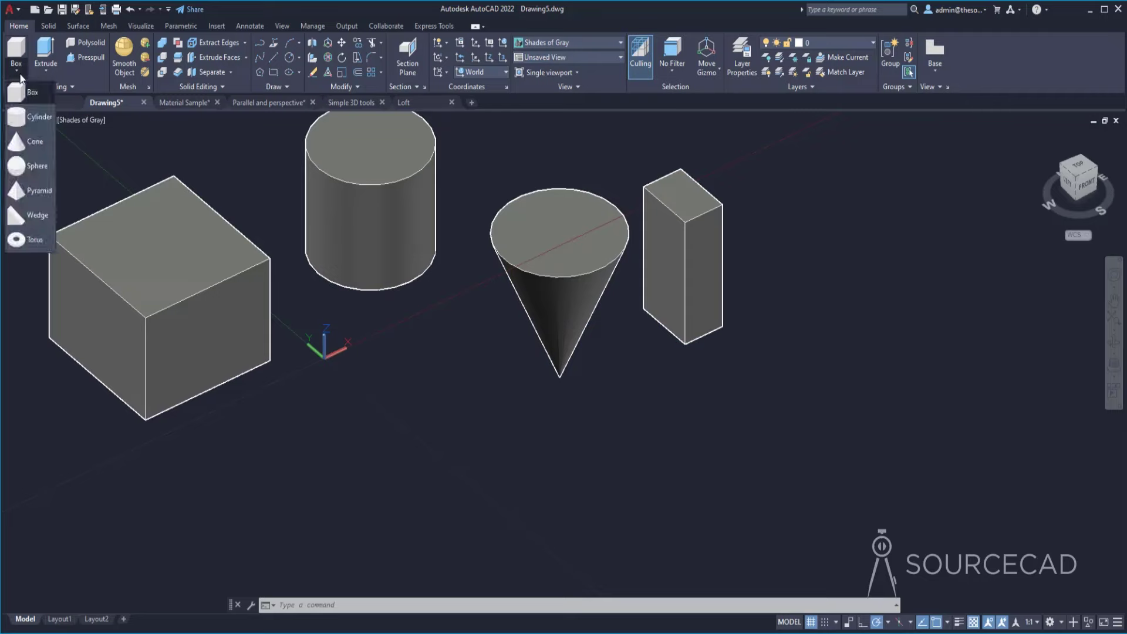
click(32, 117)
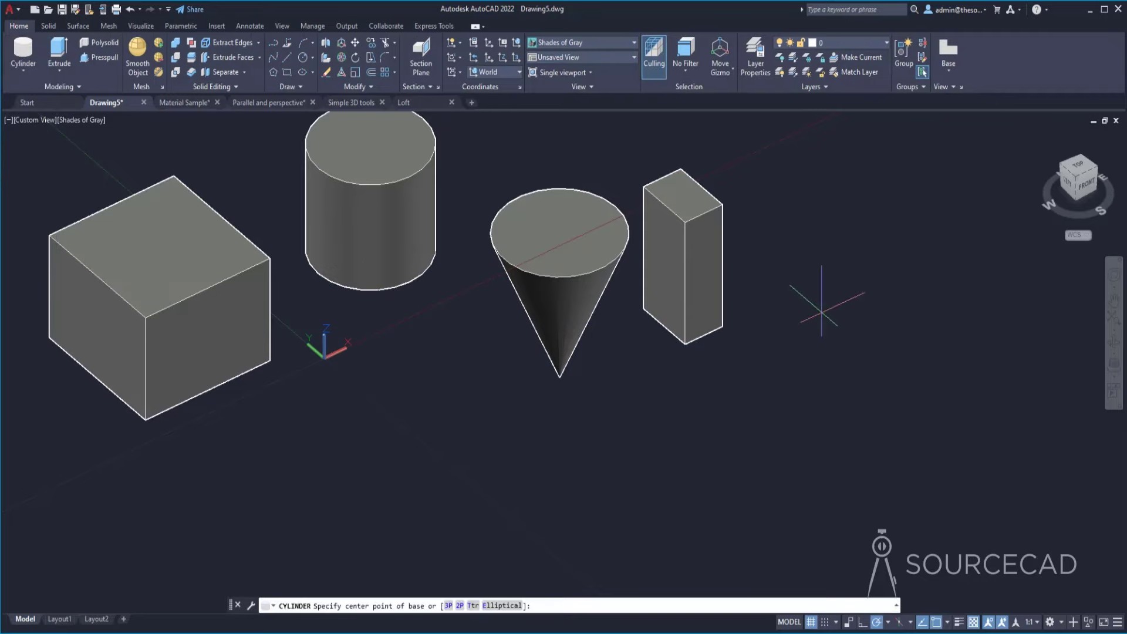
click(821, 311)
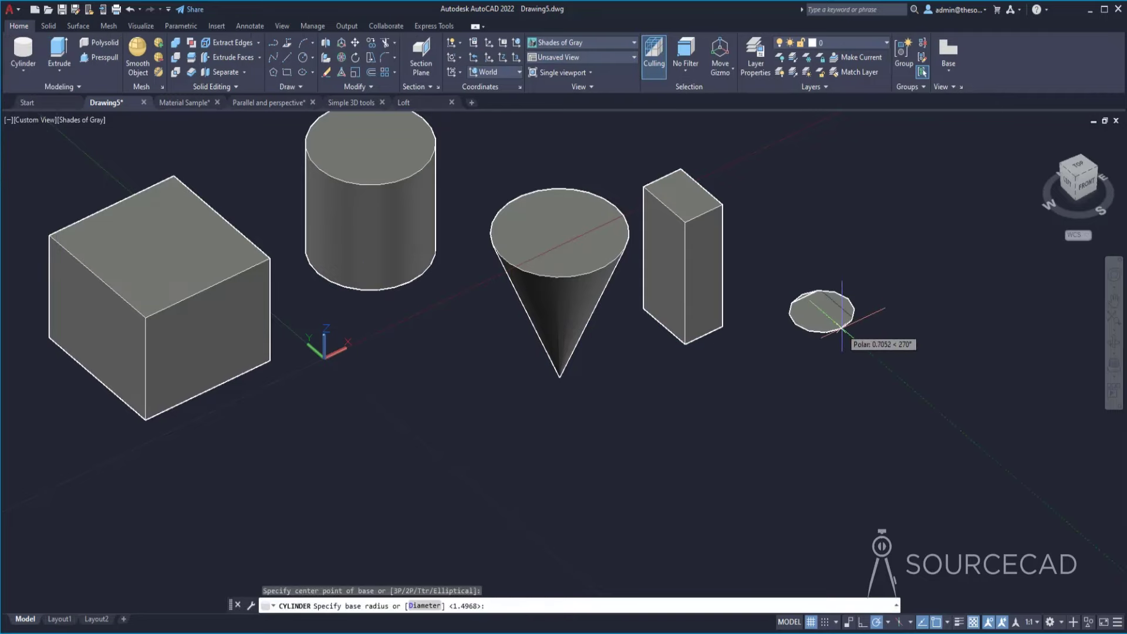
text(1)
key(Return)
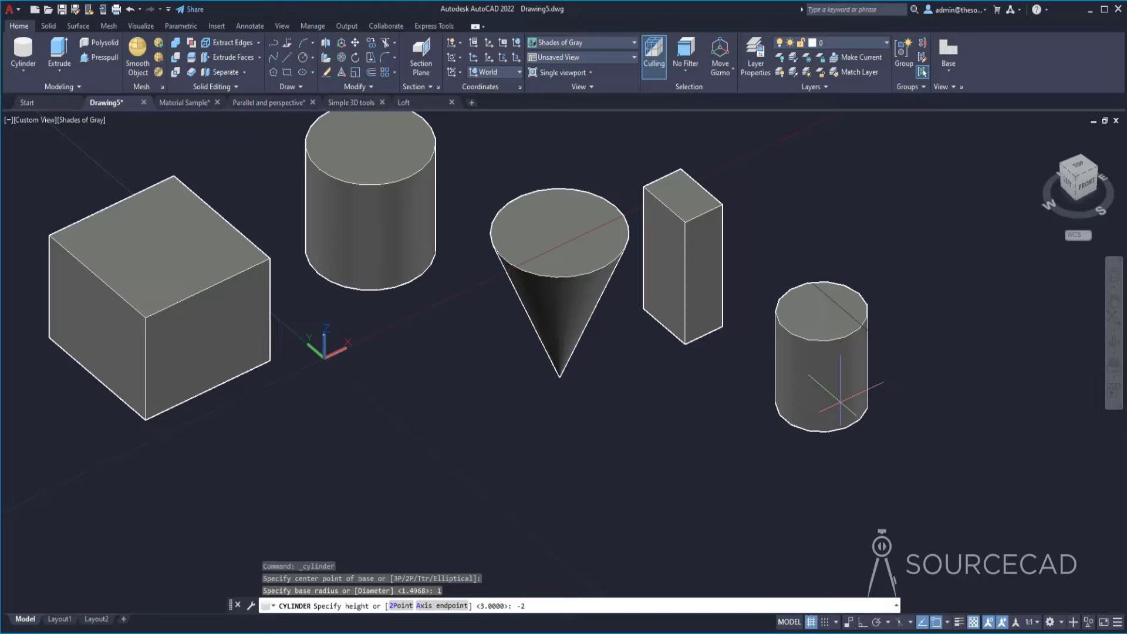
key(Return)
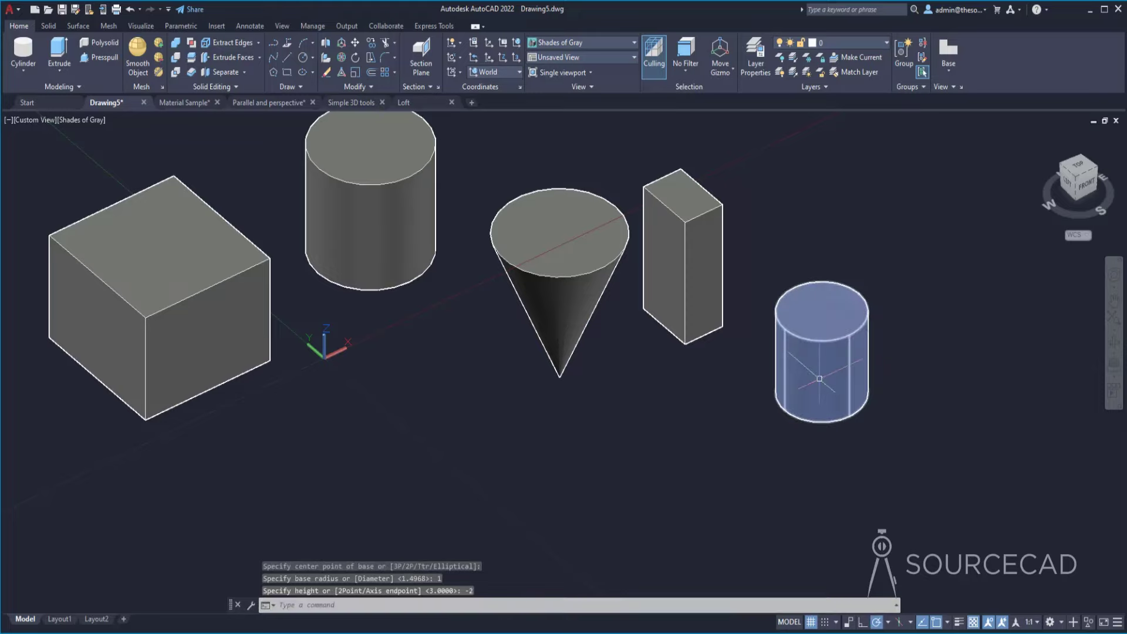
- Draw an upright cone in front of the inverted one with a base radius of 1 and a height of 1.5
click(24, 72)
click(23, 141)
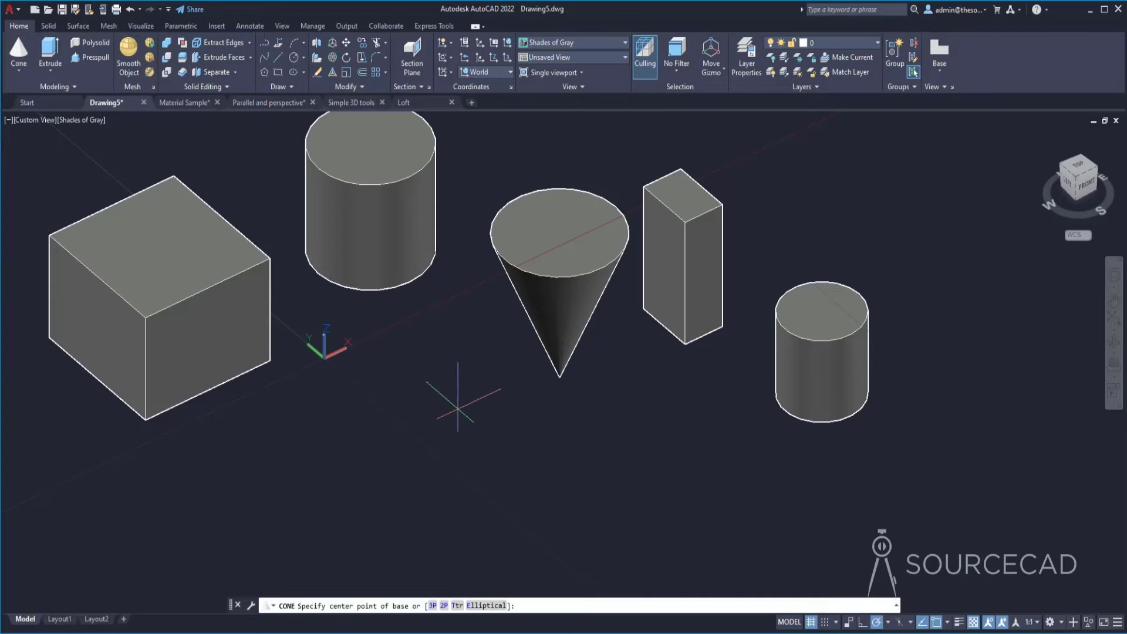
click(457, 406)
text(1)
key(Return)
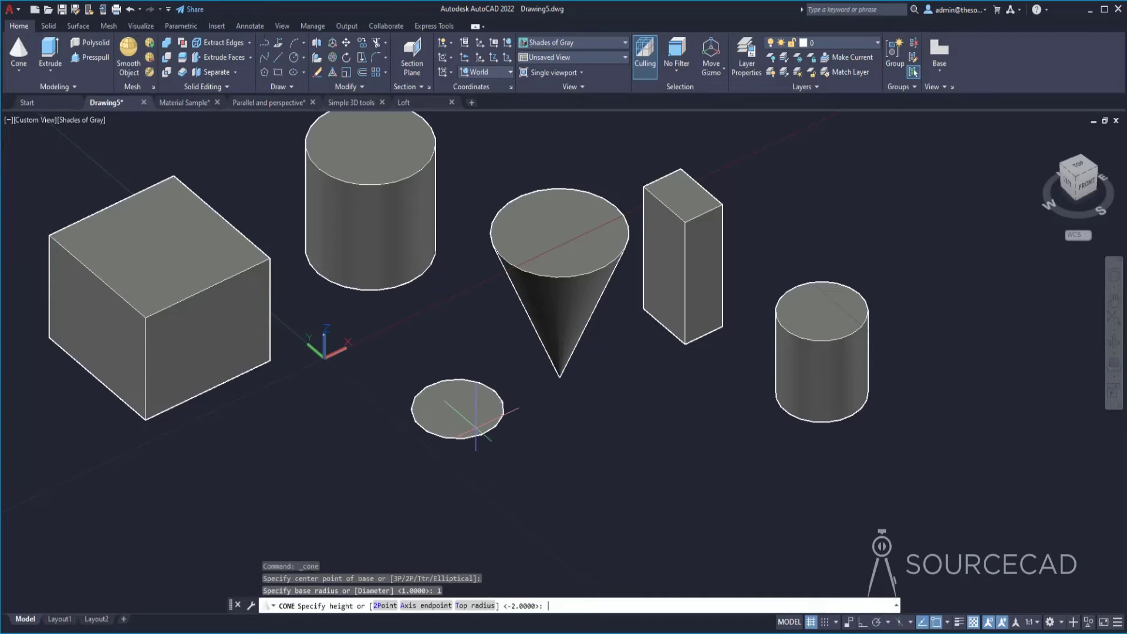
text(1.)
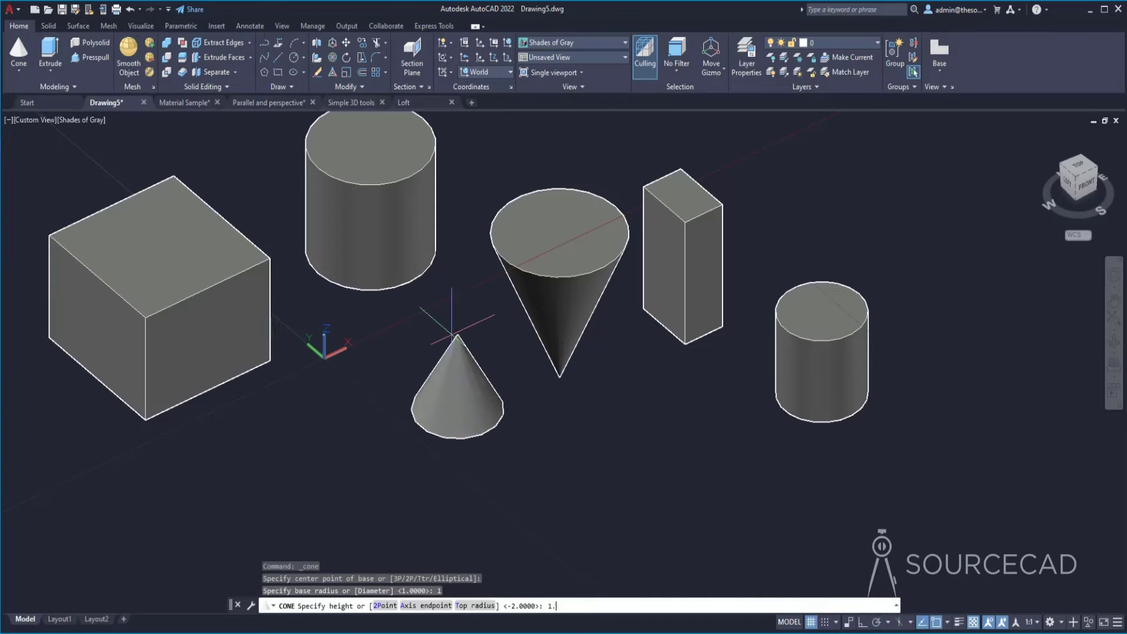
text(5)
key(Return)
click(51, 71)
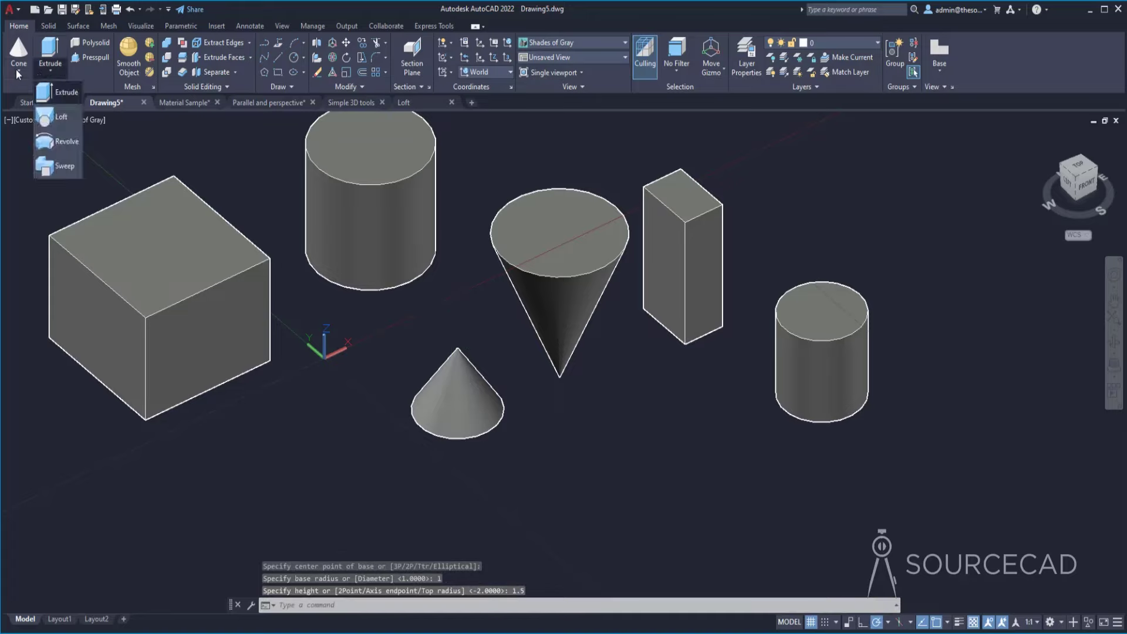
- Draw a sphere with a radius of 2 in the open space behind the short cylinder
click(17, 71)
click(36, 167)
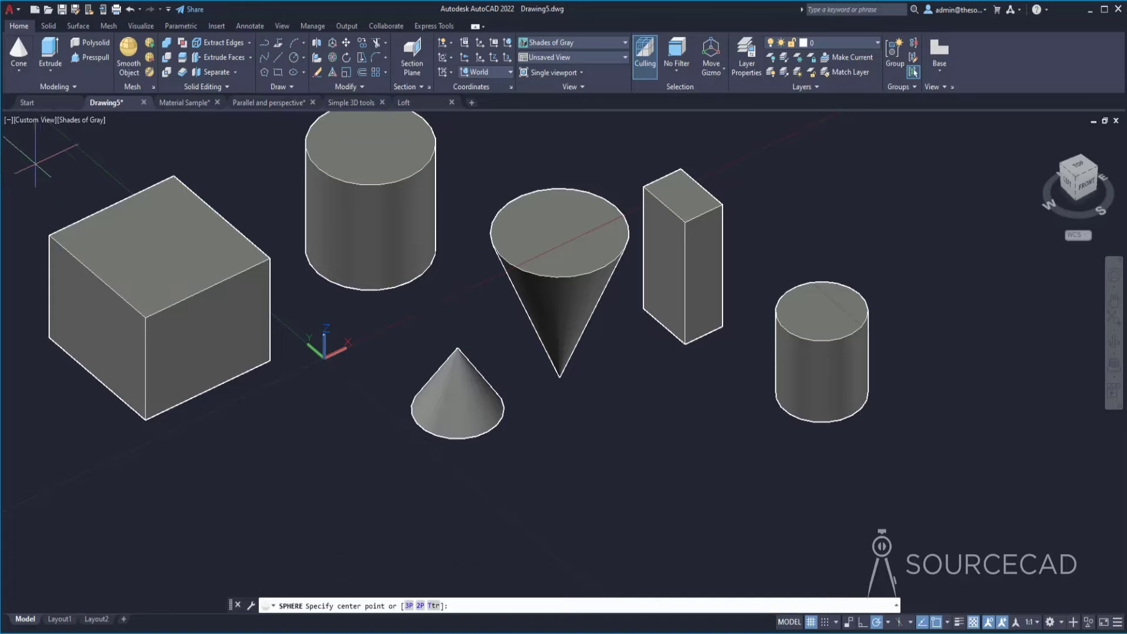
middle_drag(894, 292, 872, 420)
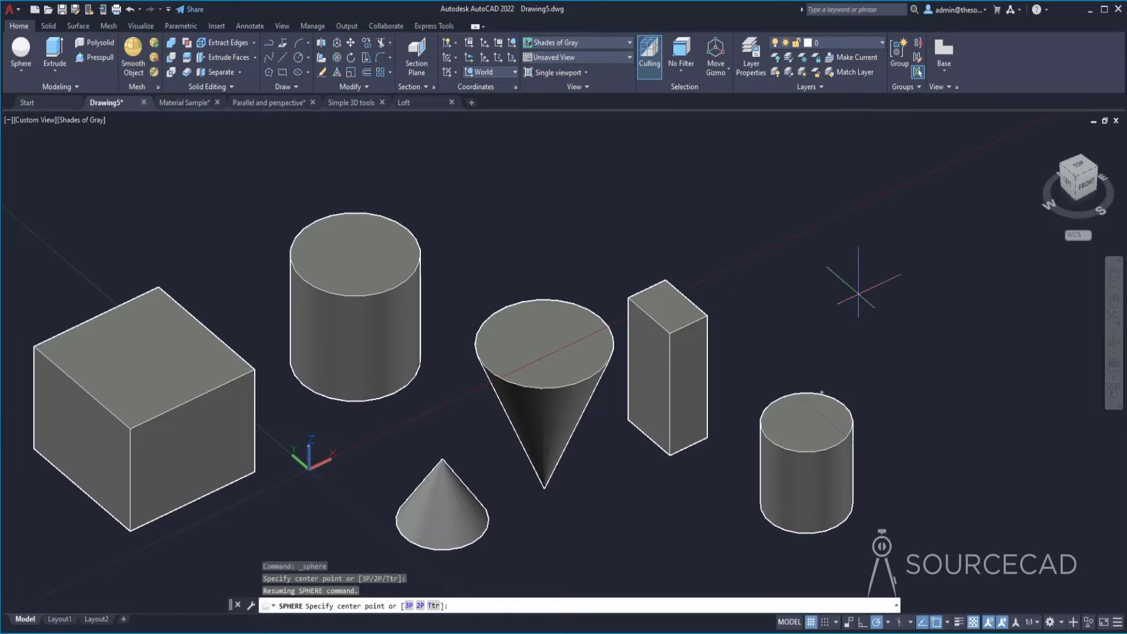
click(841, 257)
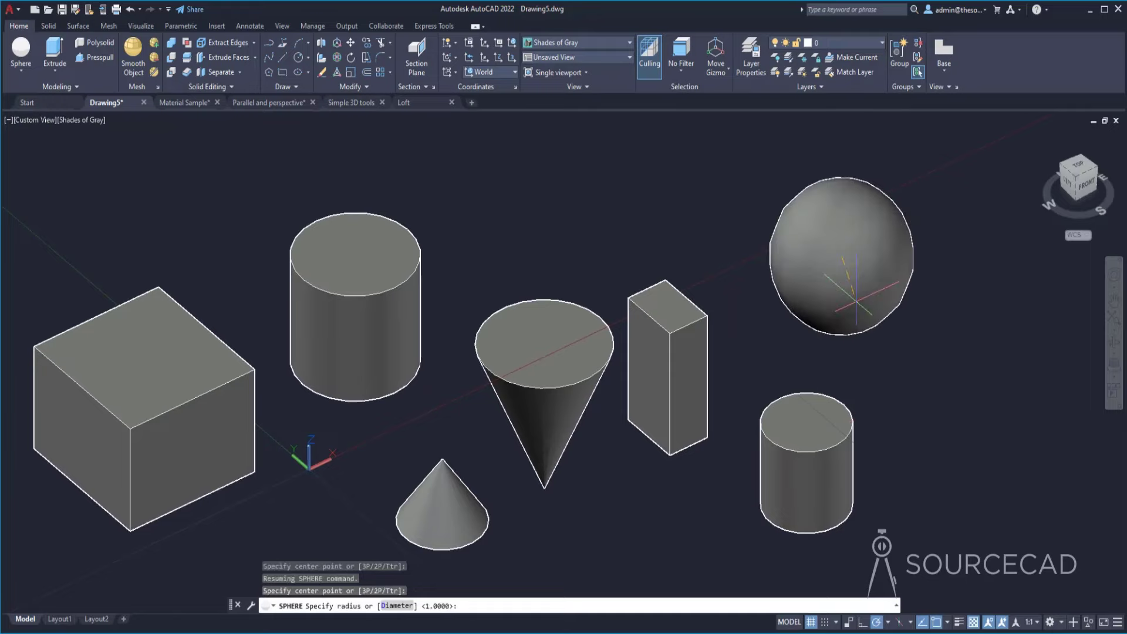
text(2)
key(Return)
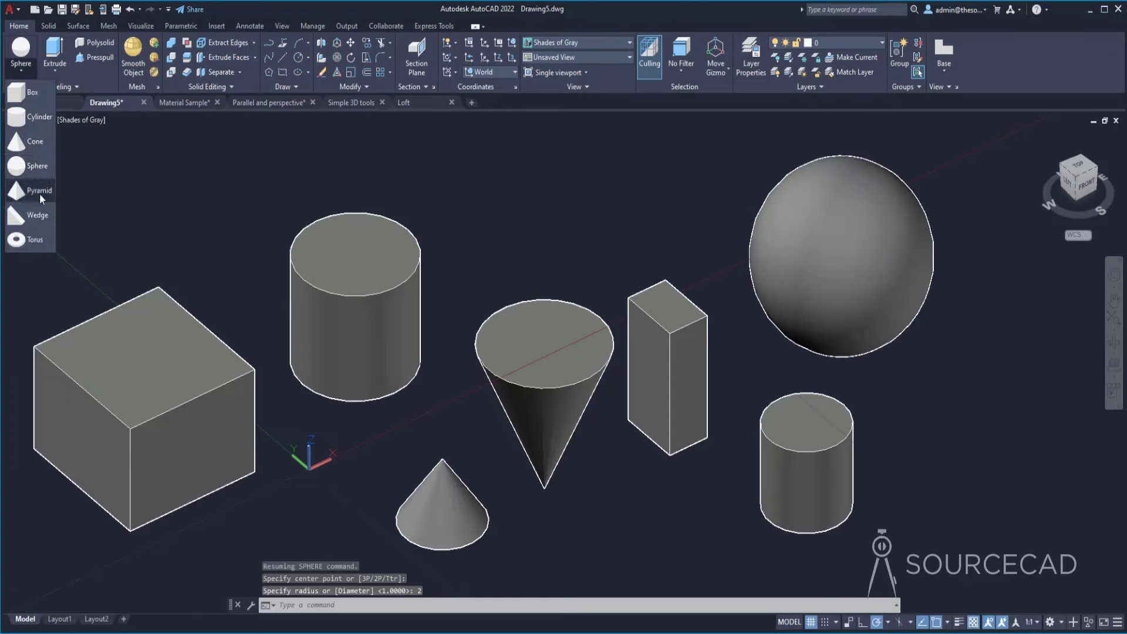
- Draw a four-sided pyramid behind the inverted cone with an inscribed base radius of 2 and a freehand height of about 2.5
click(38, 191)
middle_drag(514, 245, 486, 326)
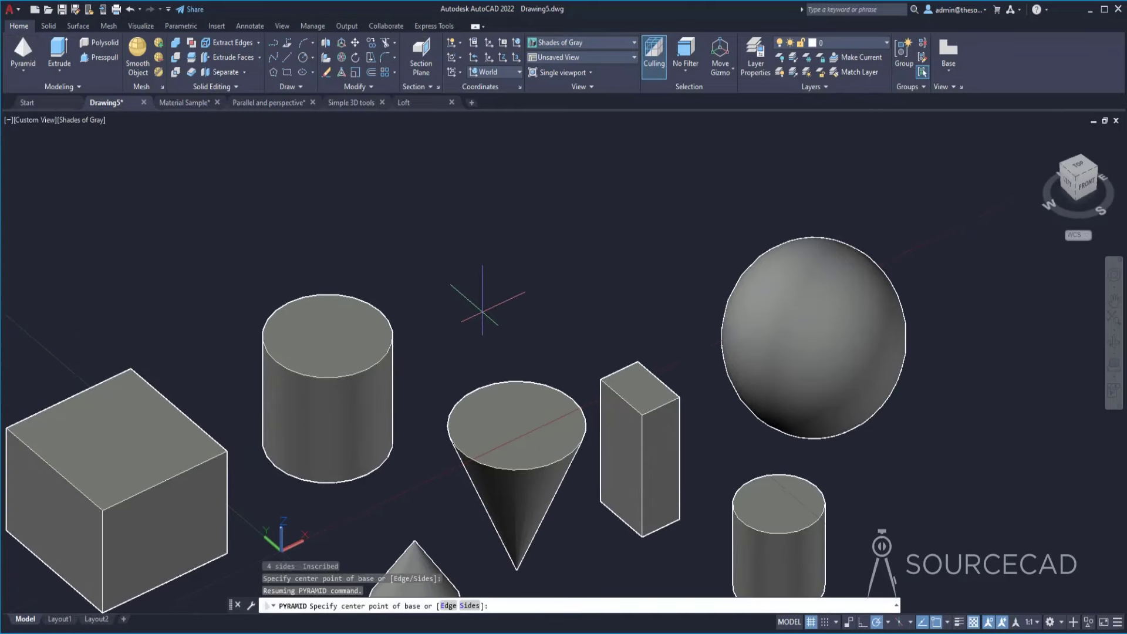
click(460, 221)
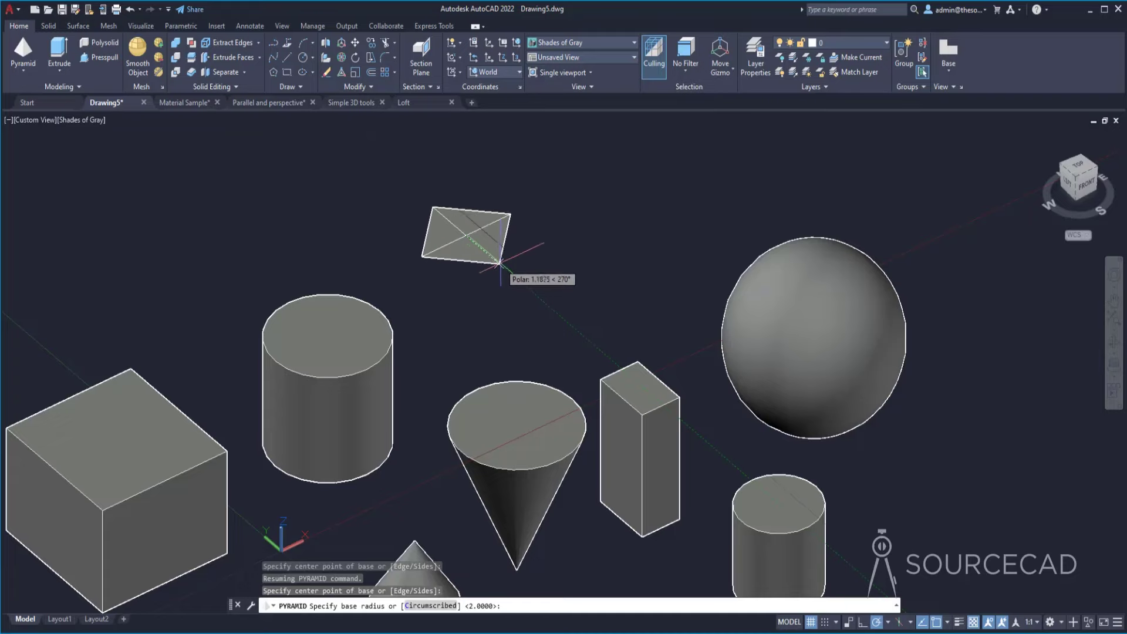
click(506, 271)
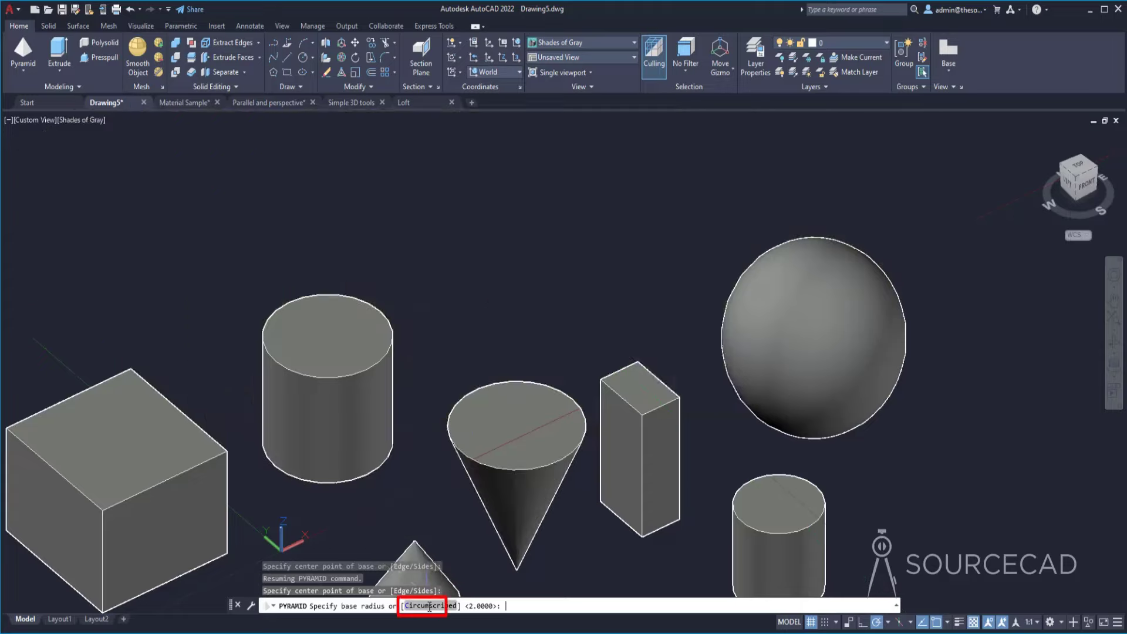
click(429, 605)
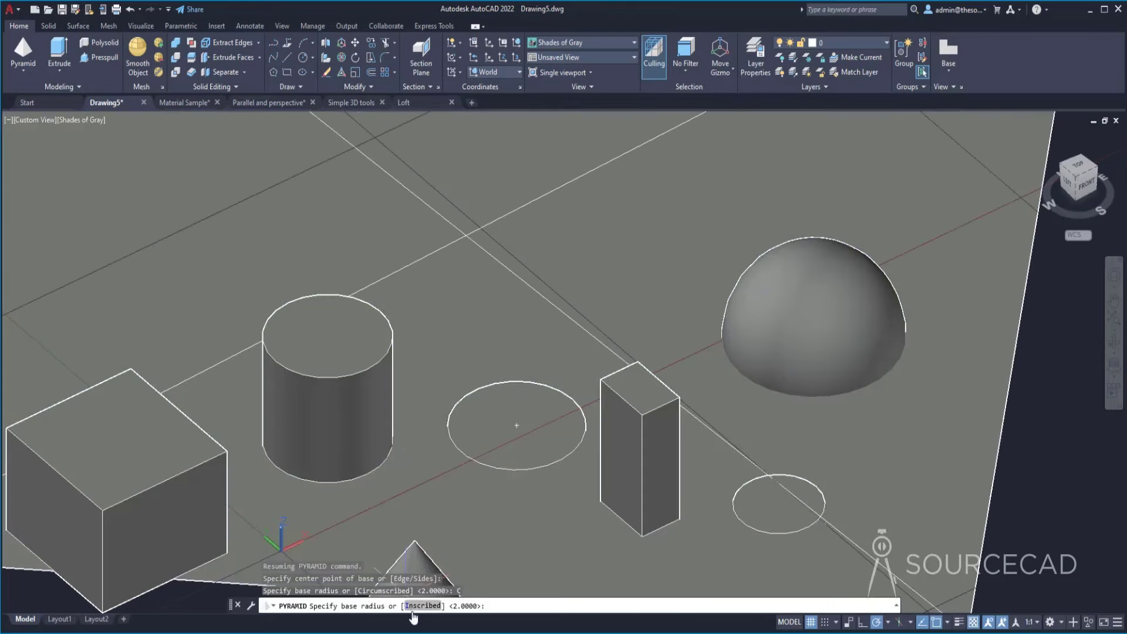
click(423, 605)
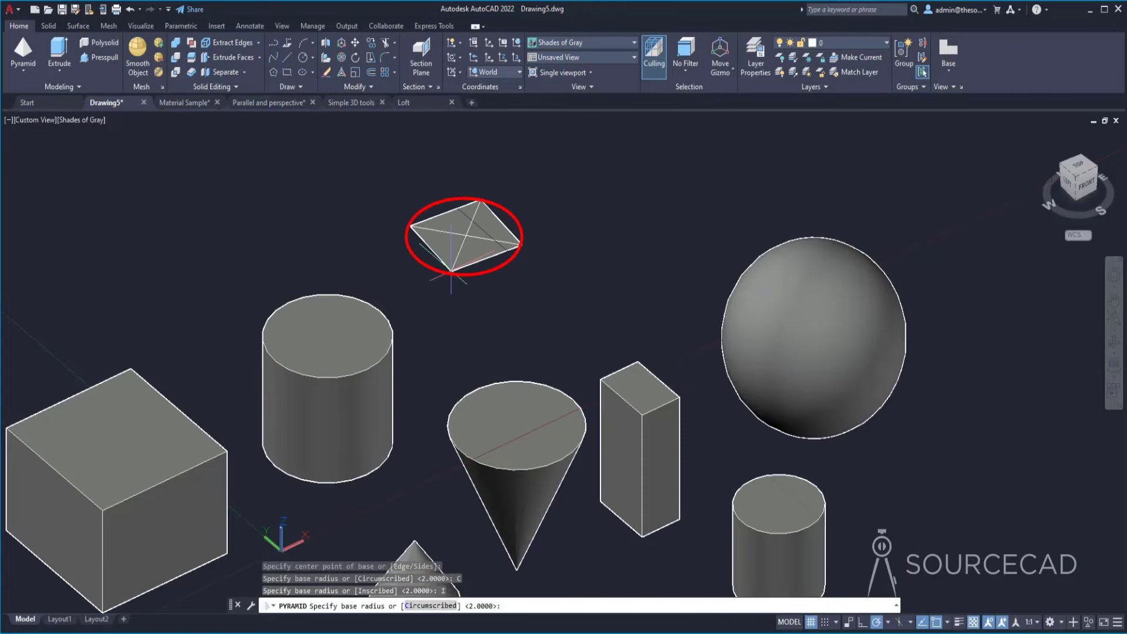
text(2)
key(Return)
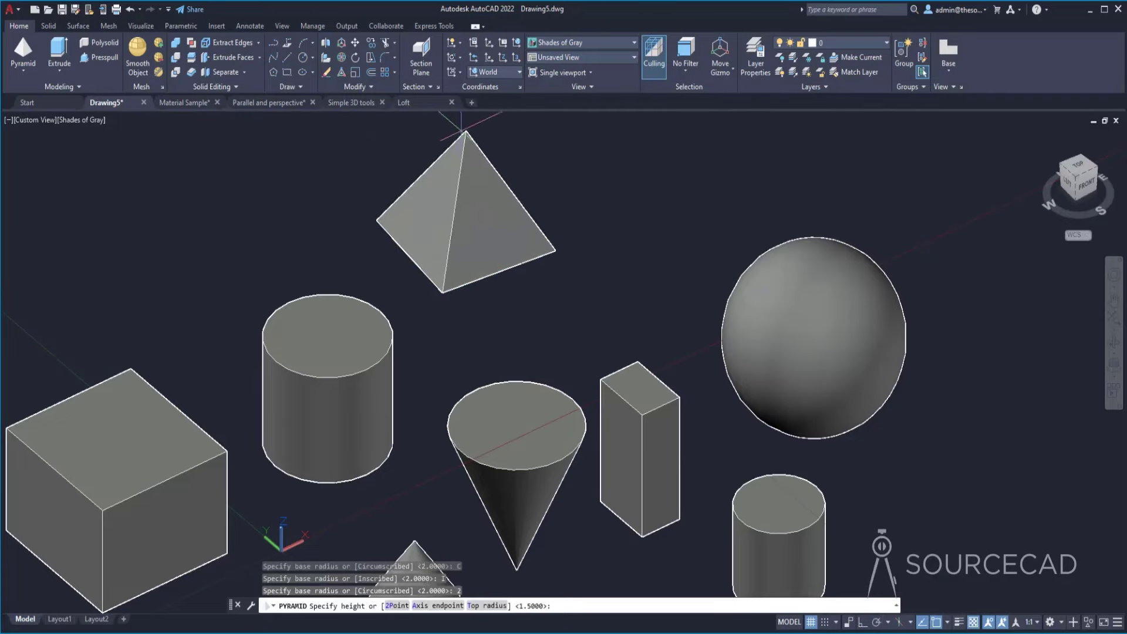
click(467, 126)
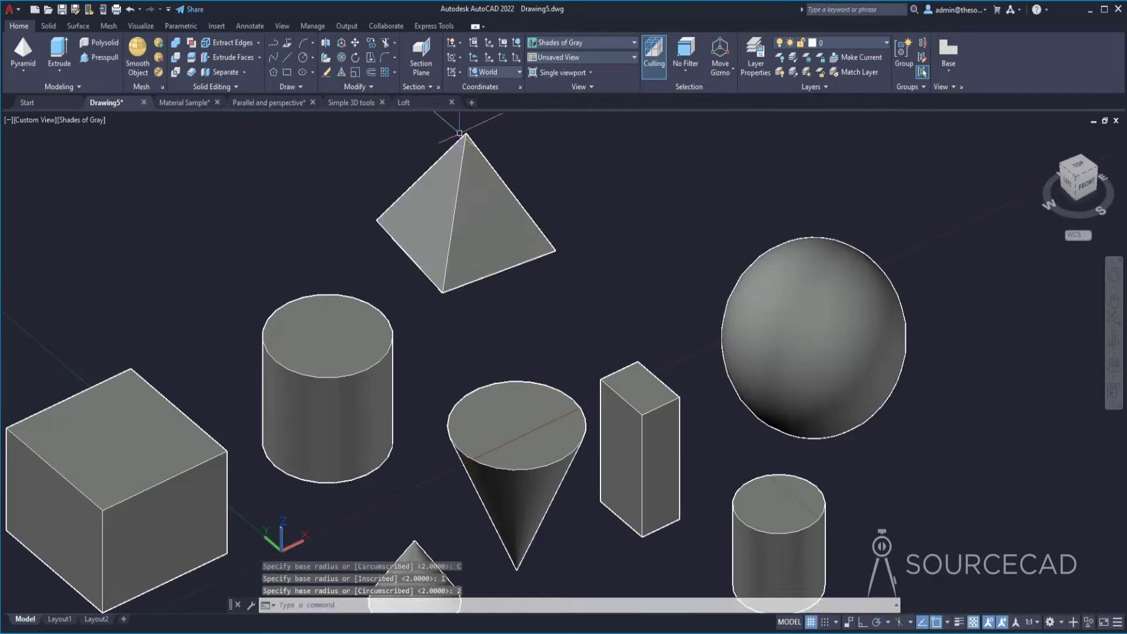
- Draw a freehand wedge beside the pyramid, behind the sphere, with a long narrow base and a low upward height
click(23, 61)
middle_drag(376, 353, 232, 418)
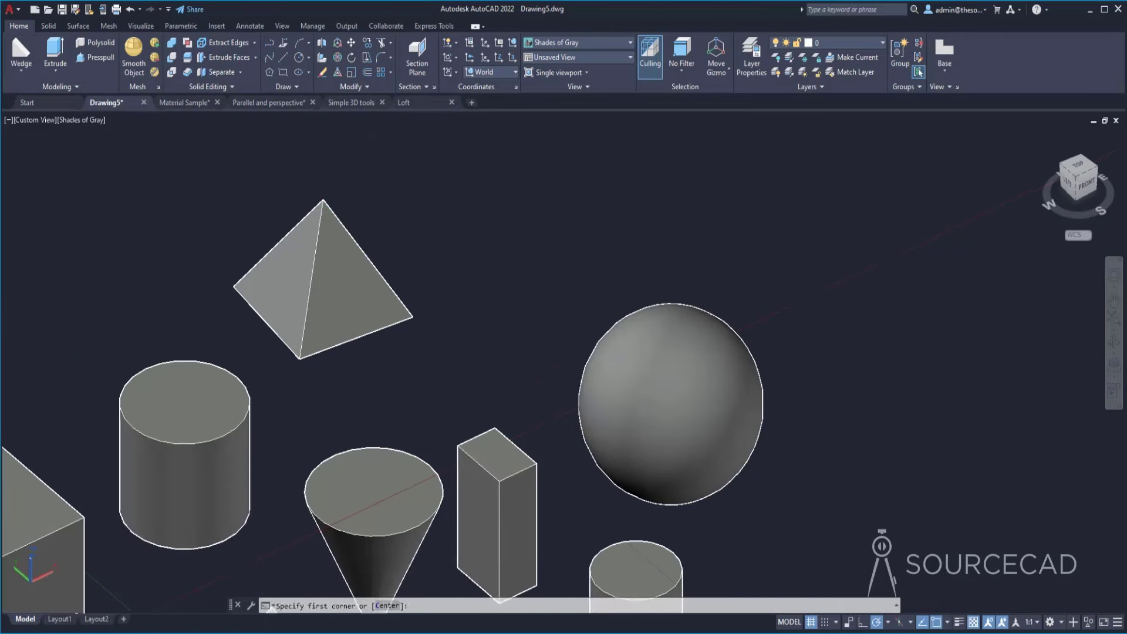
click(461, 228)
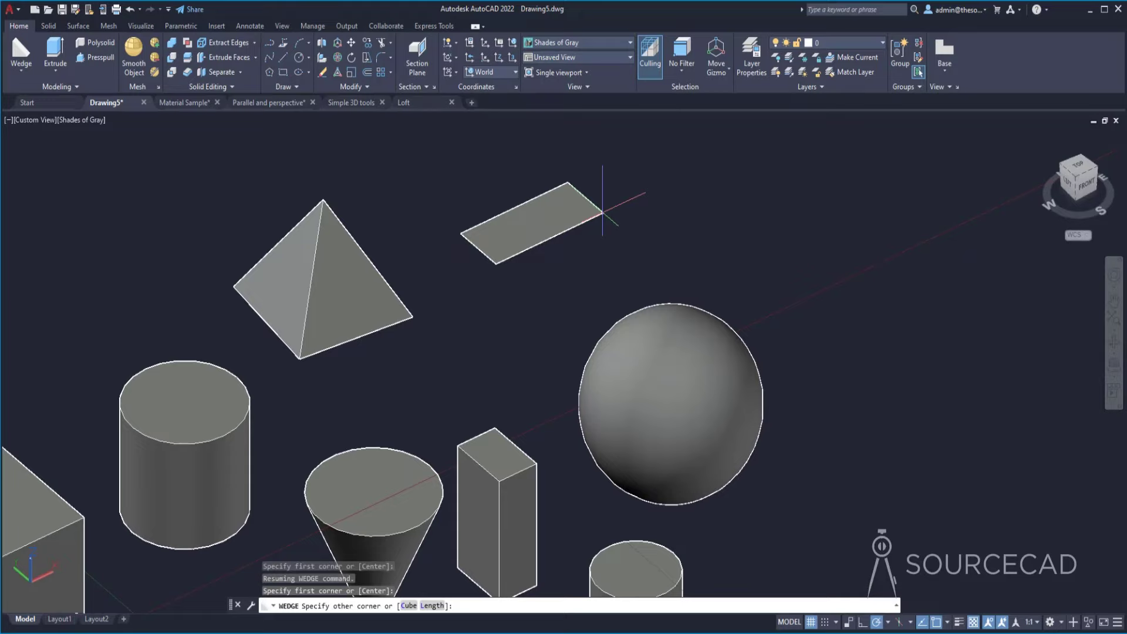
click(602, 212)
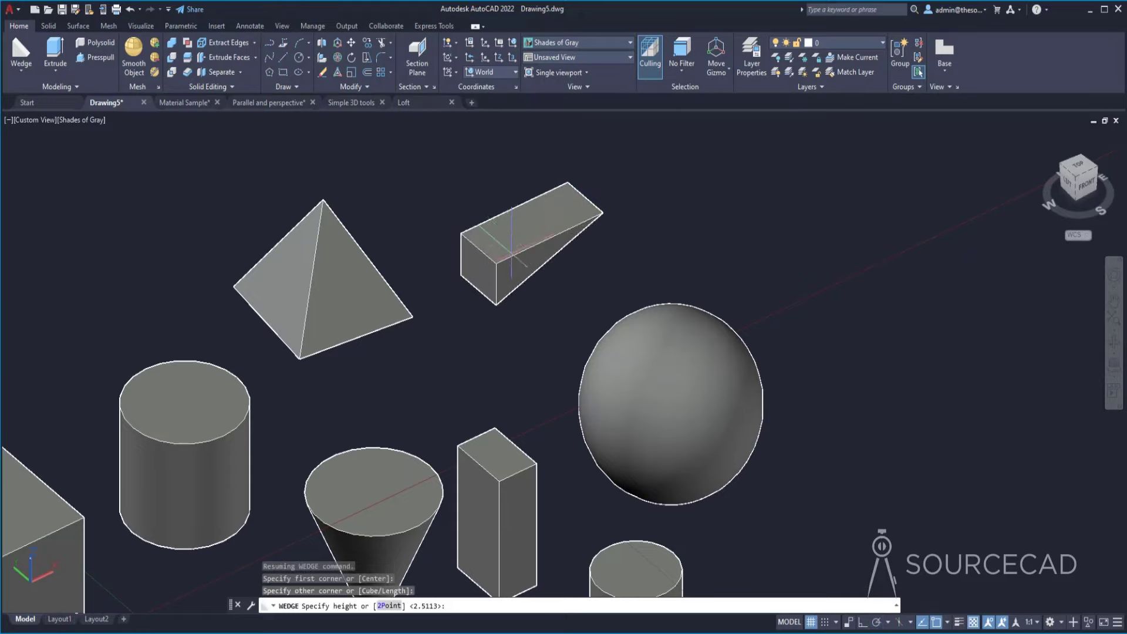
click(456, 171)
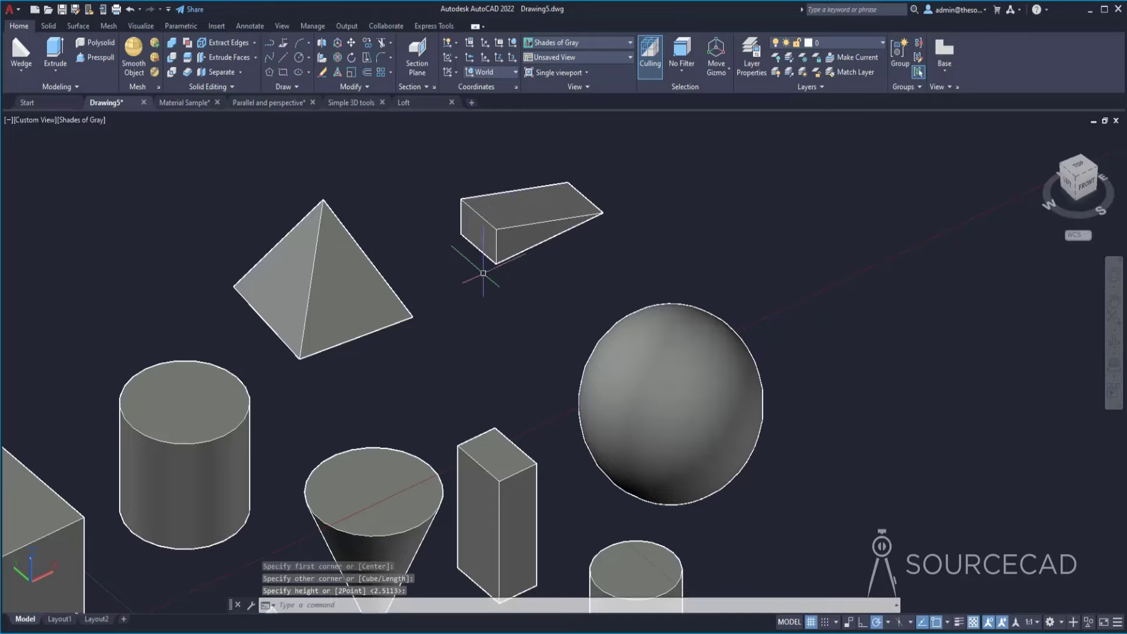
- Draw a torus beside the sphere with a freehand ring radius and a tube radius of 0.2
click(23, 72)
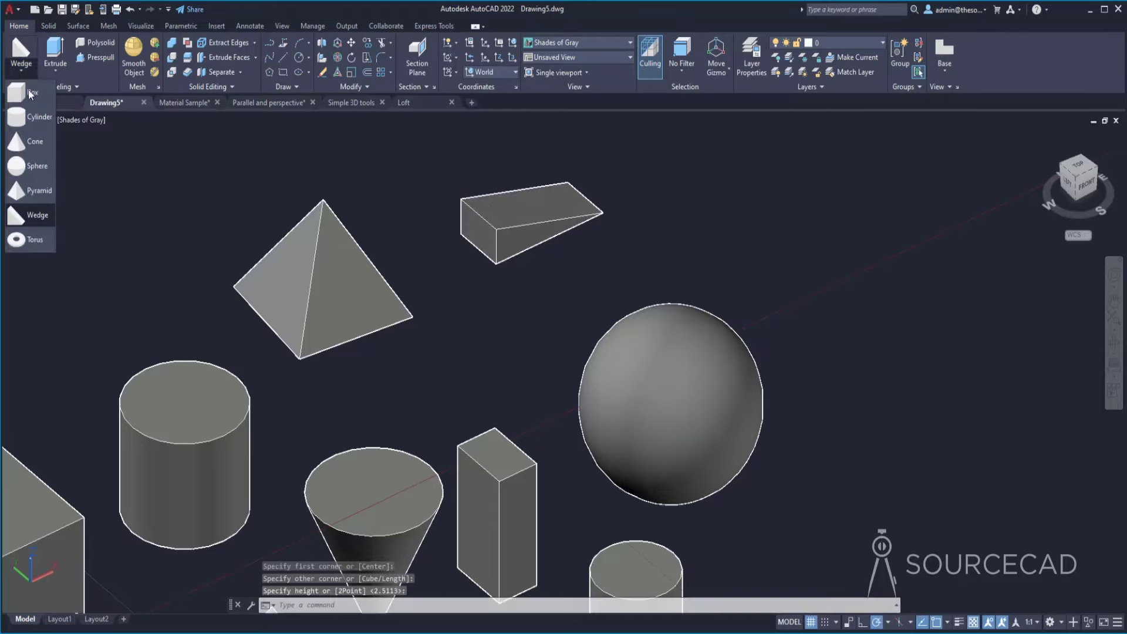
click(39, 234)
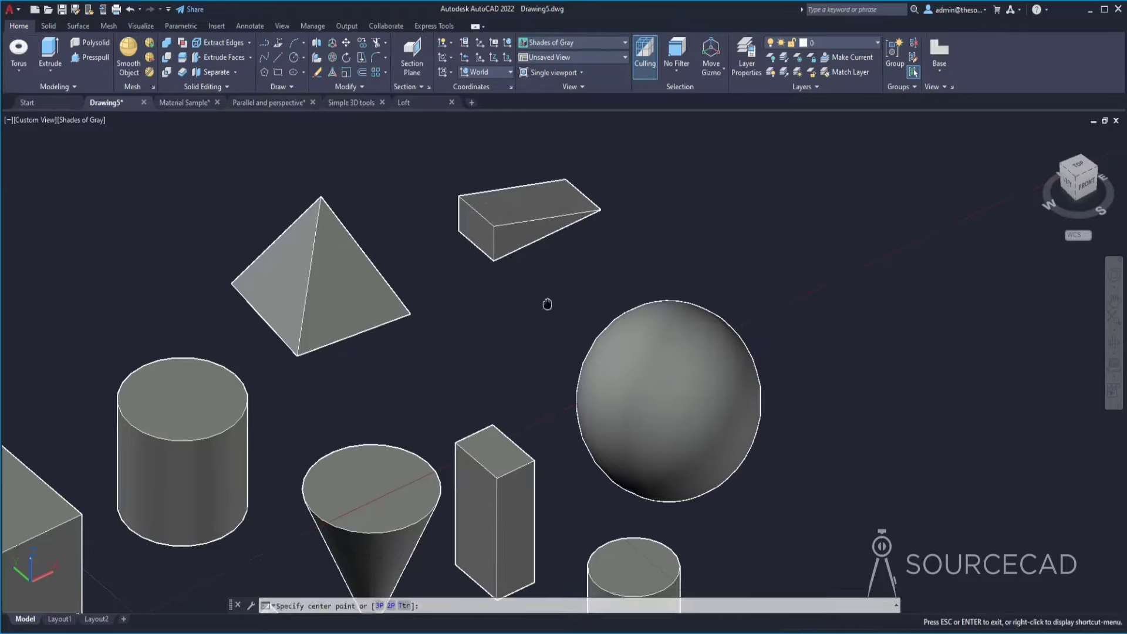
middle_drag(548, 305, 315, 115)
click(638, 286)
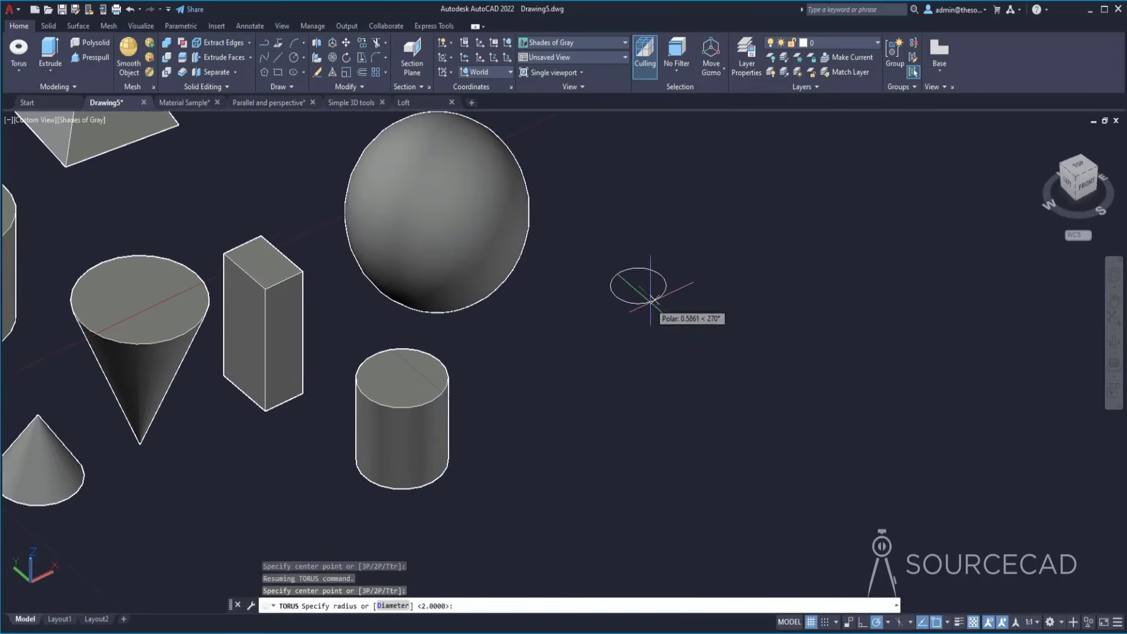
click(677, 322)
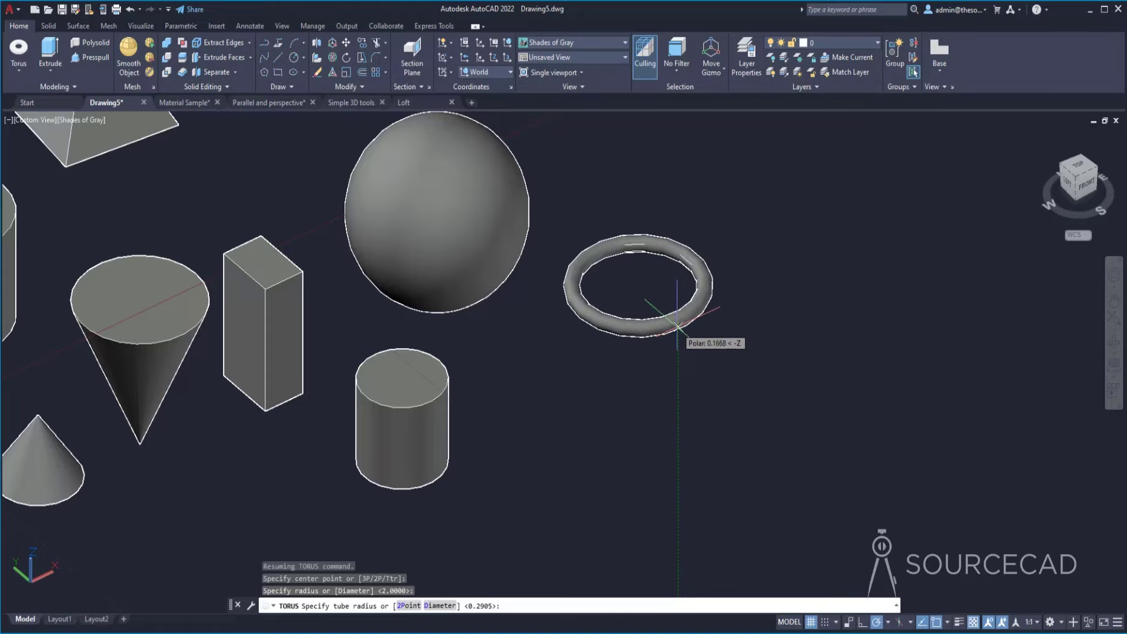
text(0.2)
key(Return)
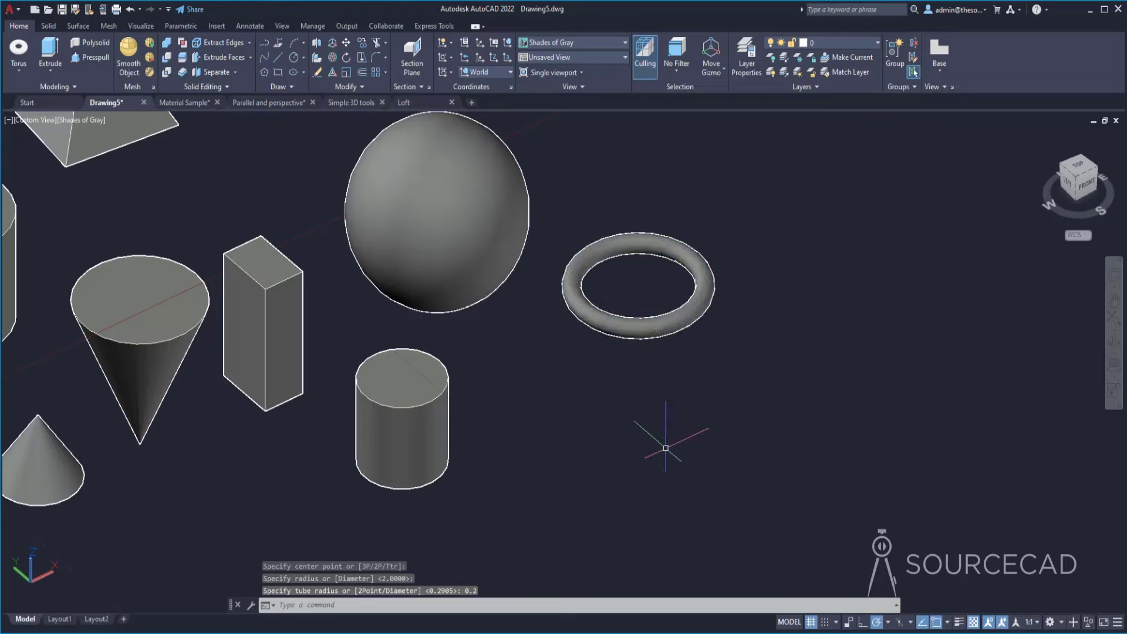
- Look over the finished primitives and switch to the Simple 3D tools drawing with its 2D profiles
scroll(559, 378, up, 3)
scroll(559, 377, down, 6)
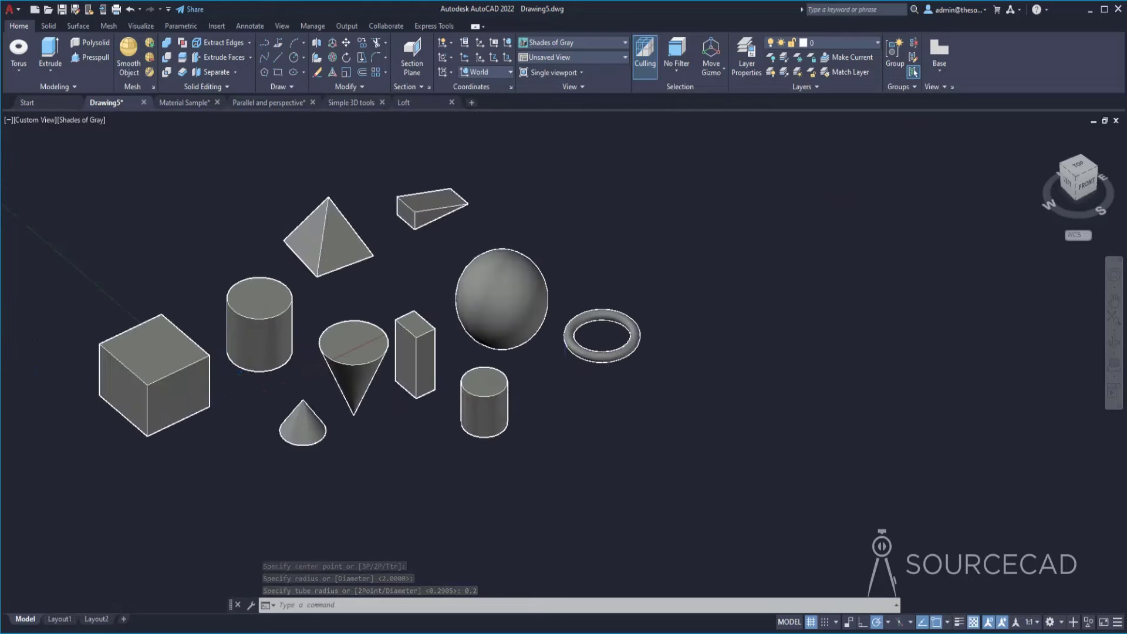
middle_drag(399, 300, 571, 323)
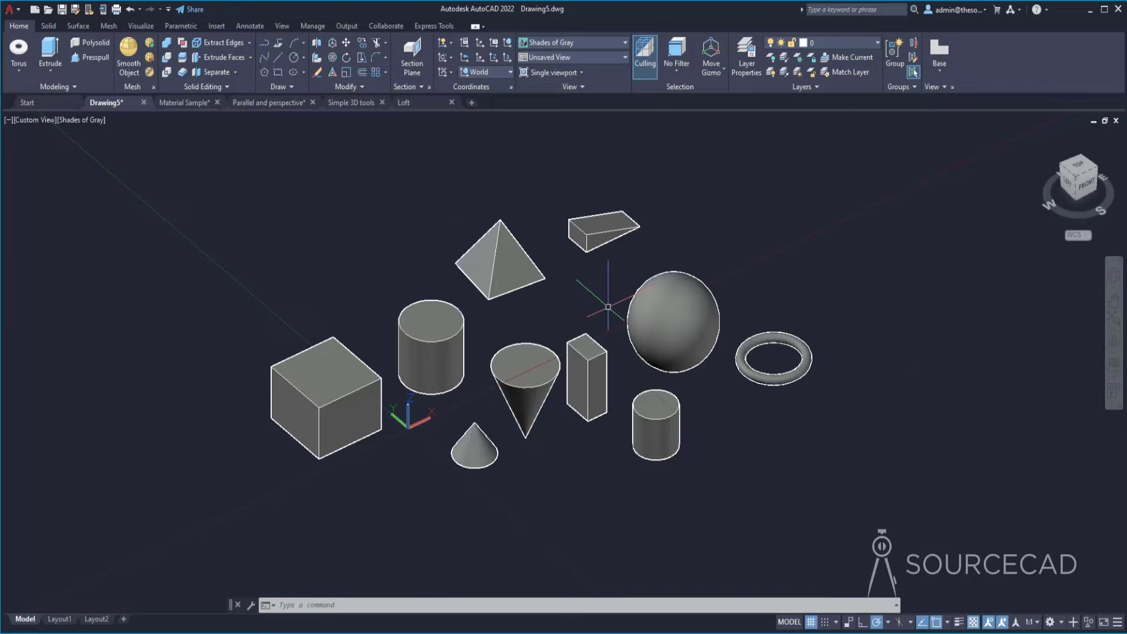
click(350, 103)
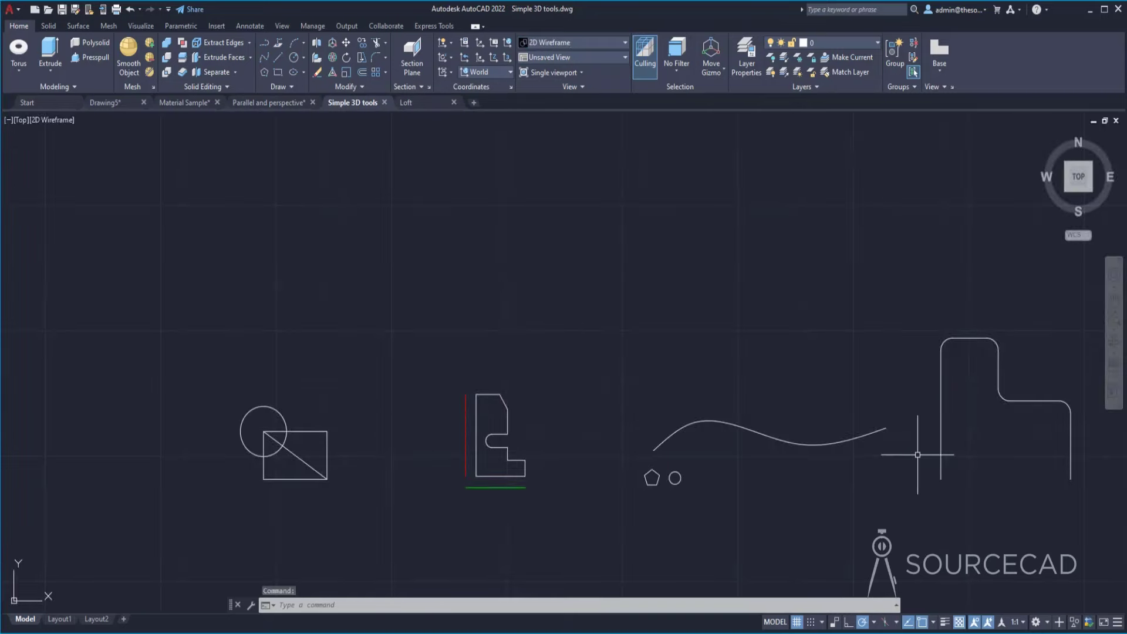
middle_drag(913, 455, 839, 406)
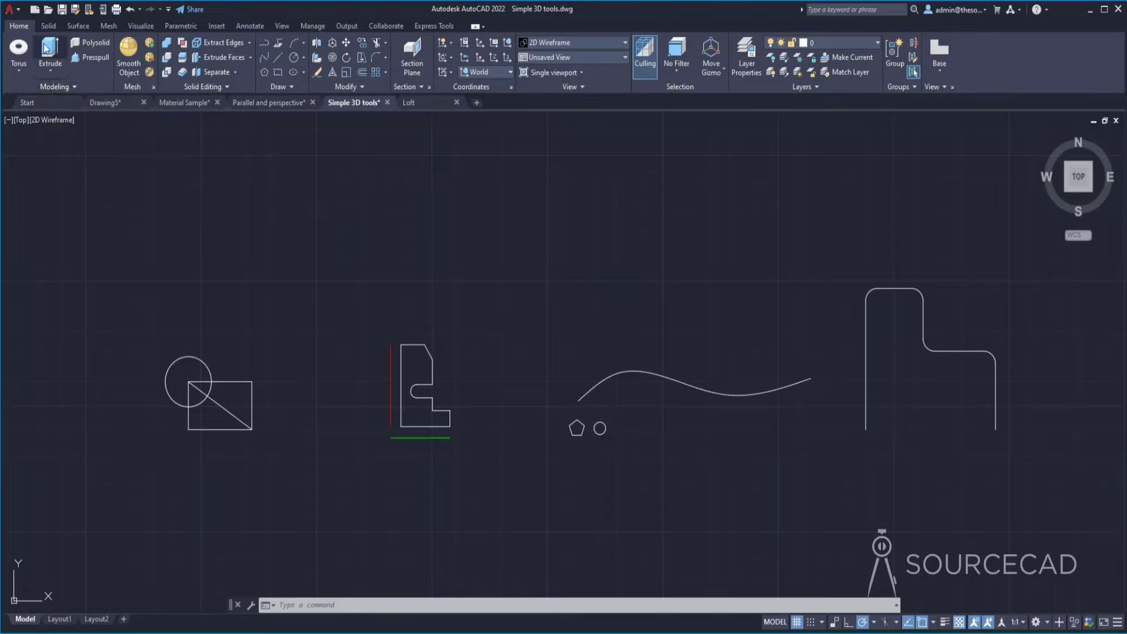
- Extrude the circle upward freehand by about 13.5 in the isometric home view and apply the Shades of Gray visual style
click(53, 64)
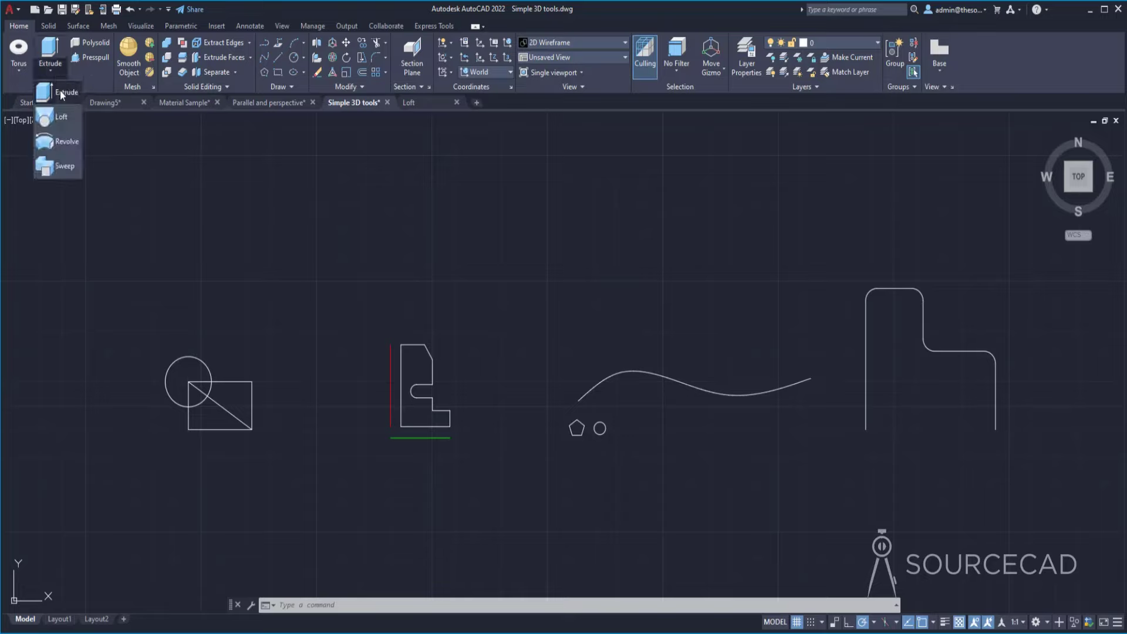
click(60, 92)
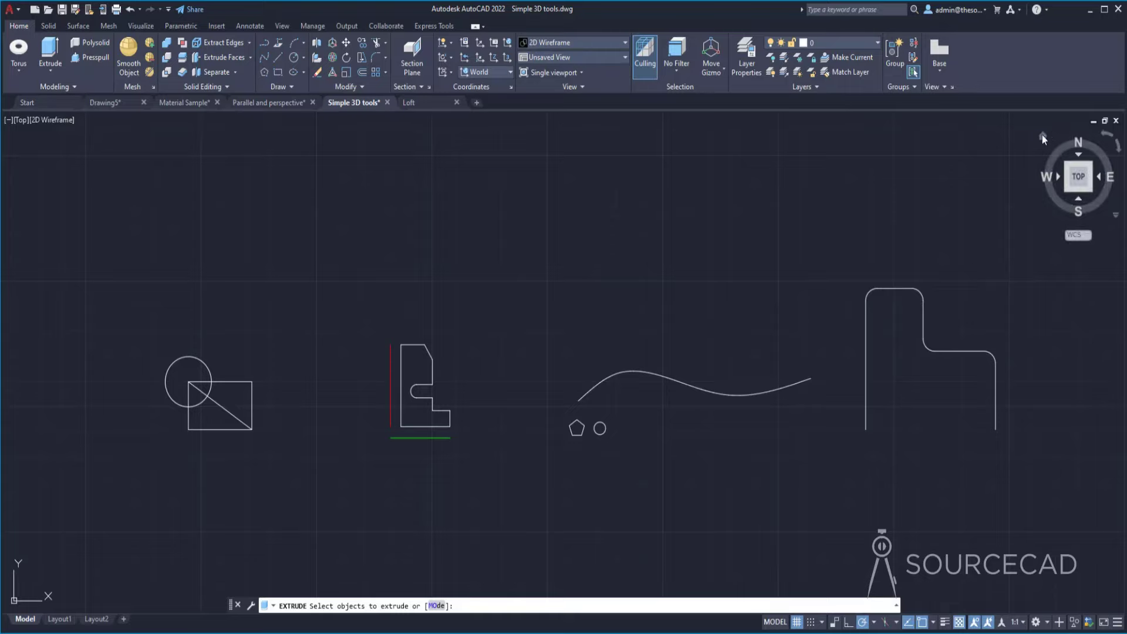
click(1041, 136)
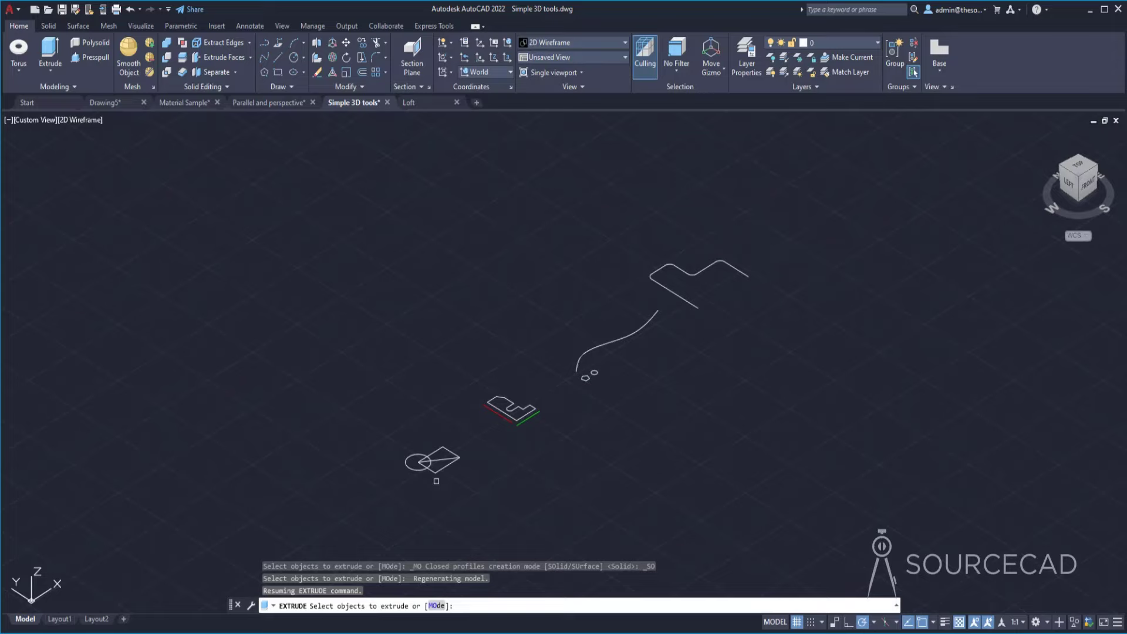
scroll(419, 465, up, 10)
middle_drag(418, 460, 450, 450)
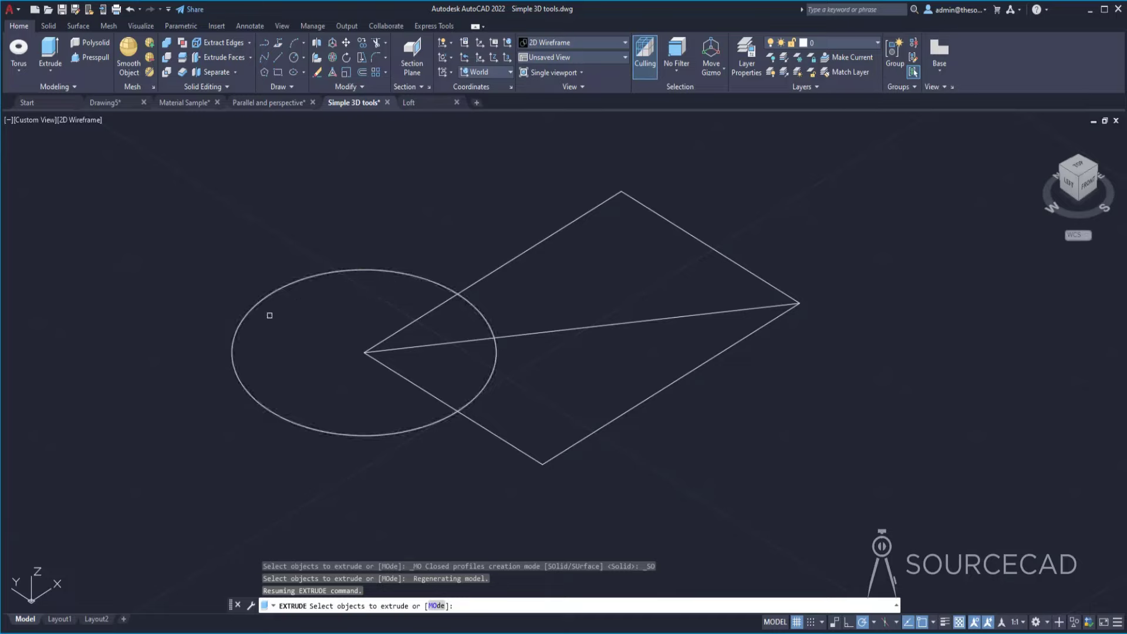
click(236, 336)
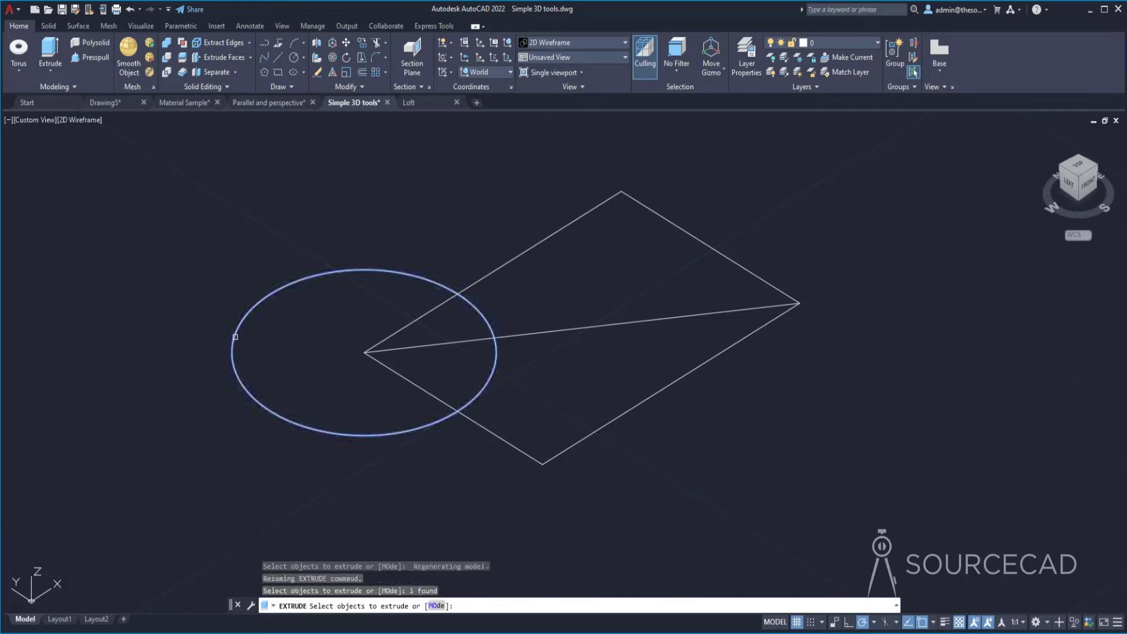
key(alt)
key(Return)
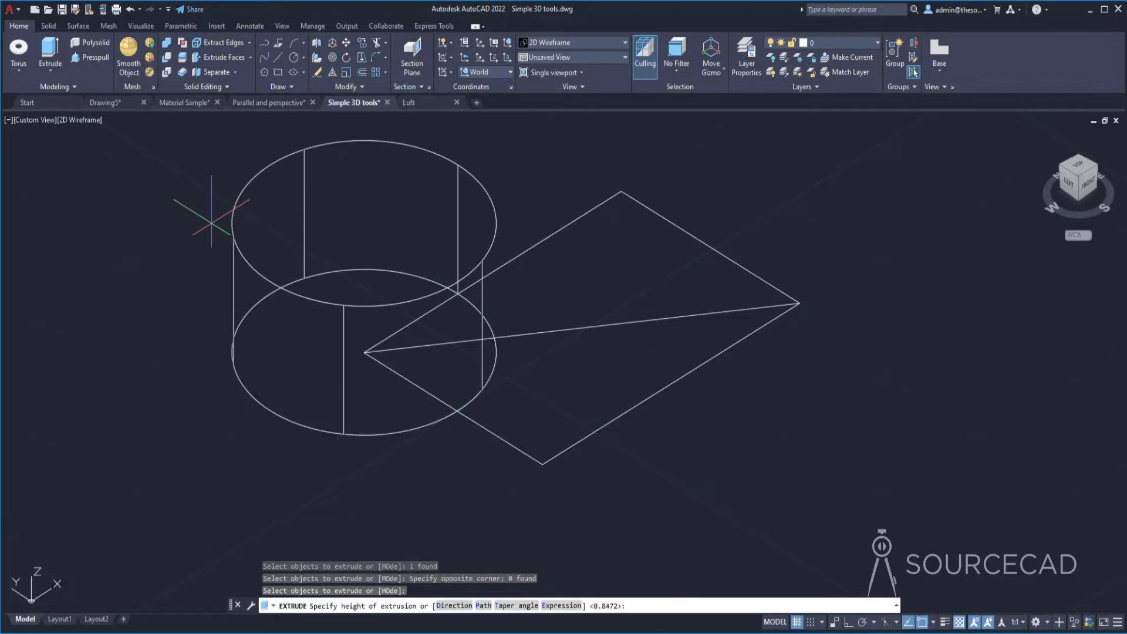
click(266, 194)
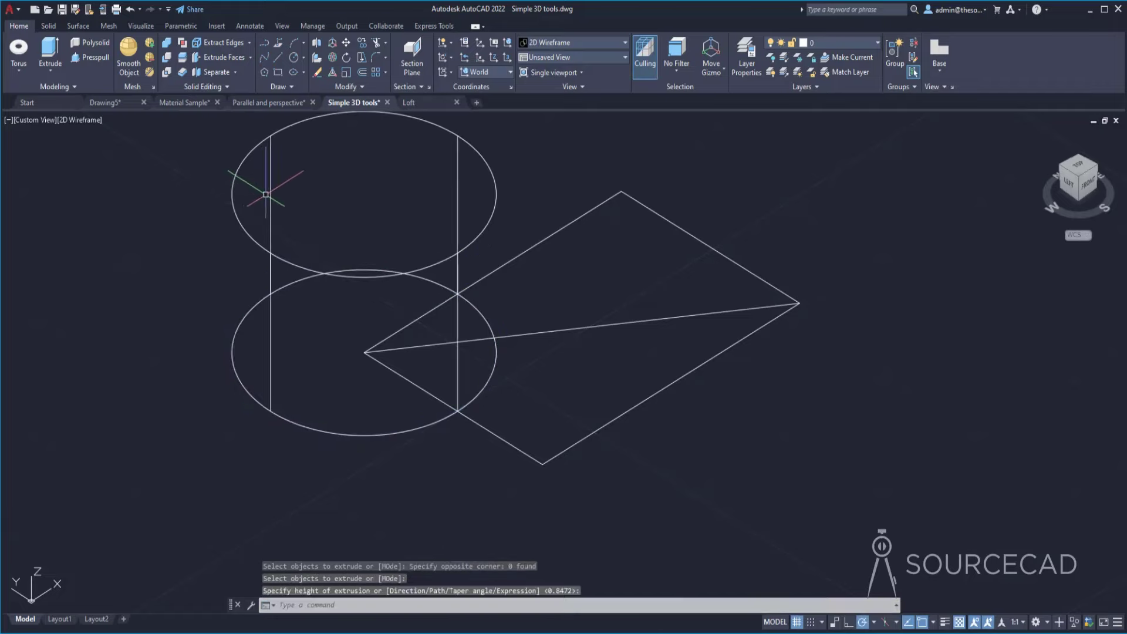
click(554, 44)
click(637, 124)
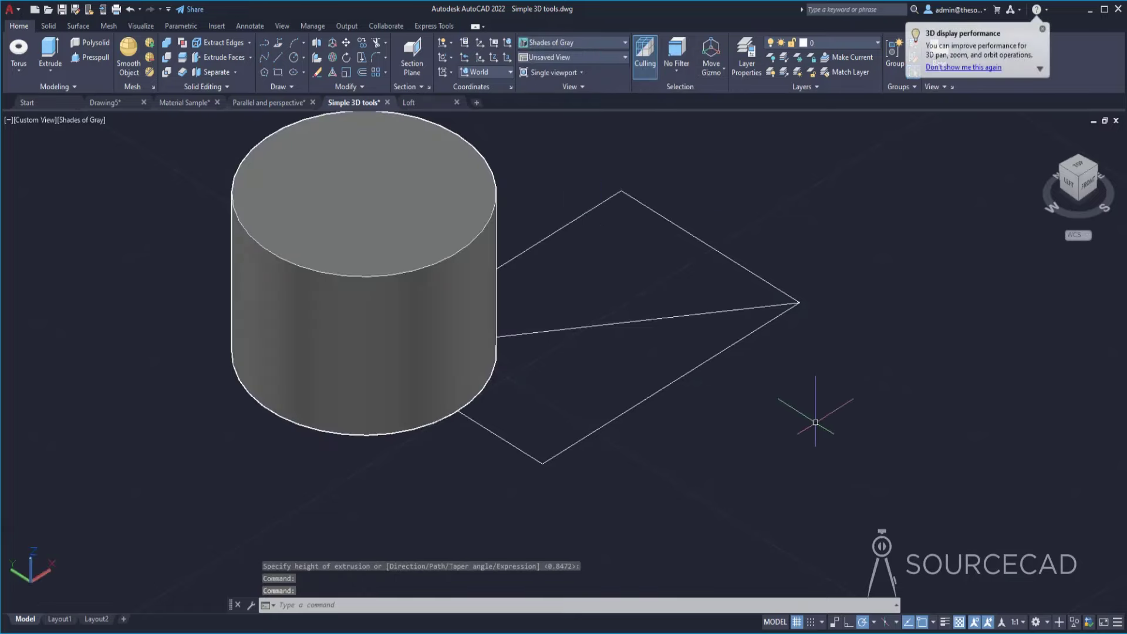
- Extrude the rectangle beside the cylinder upward freehand into a slab much lower than the cylinder
click(50, 53)
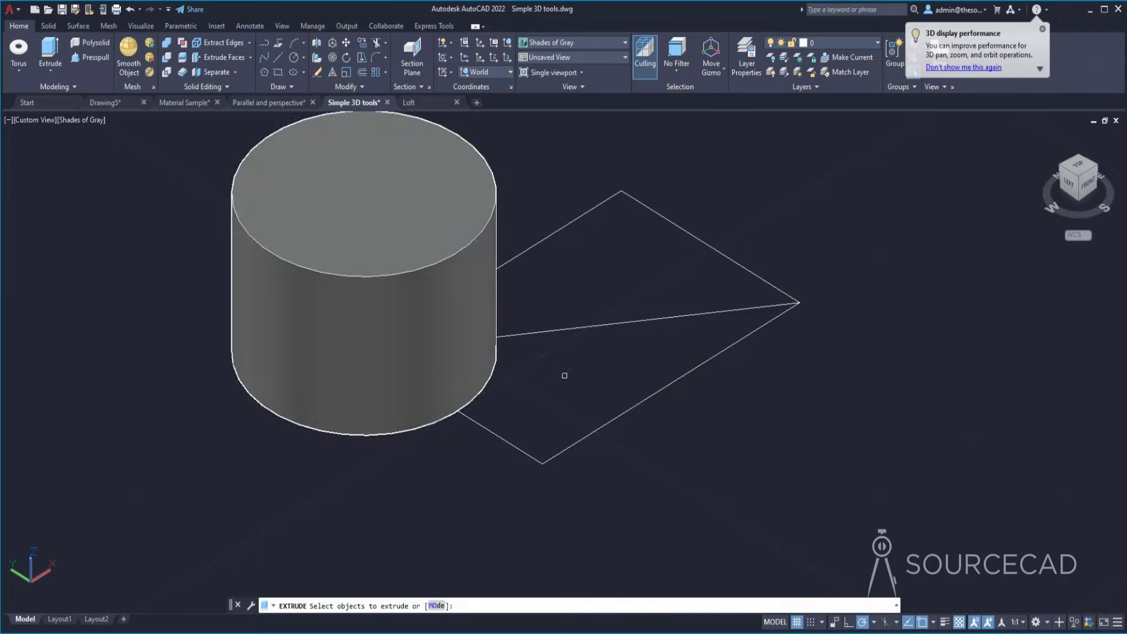
click(611, 415)
key(Return)
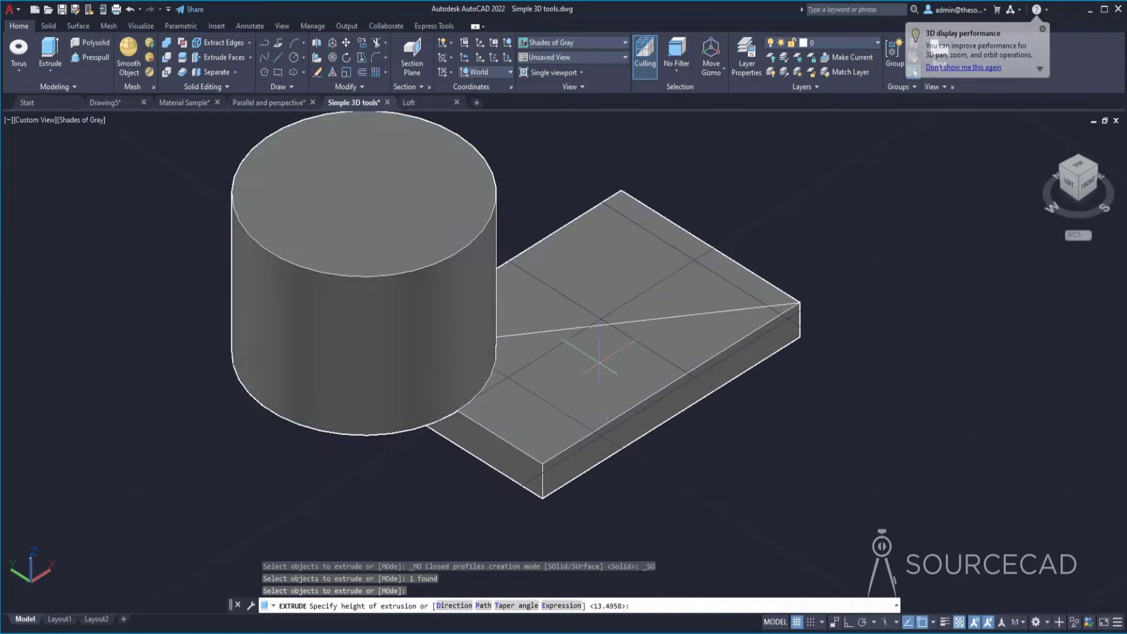
key(Return)
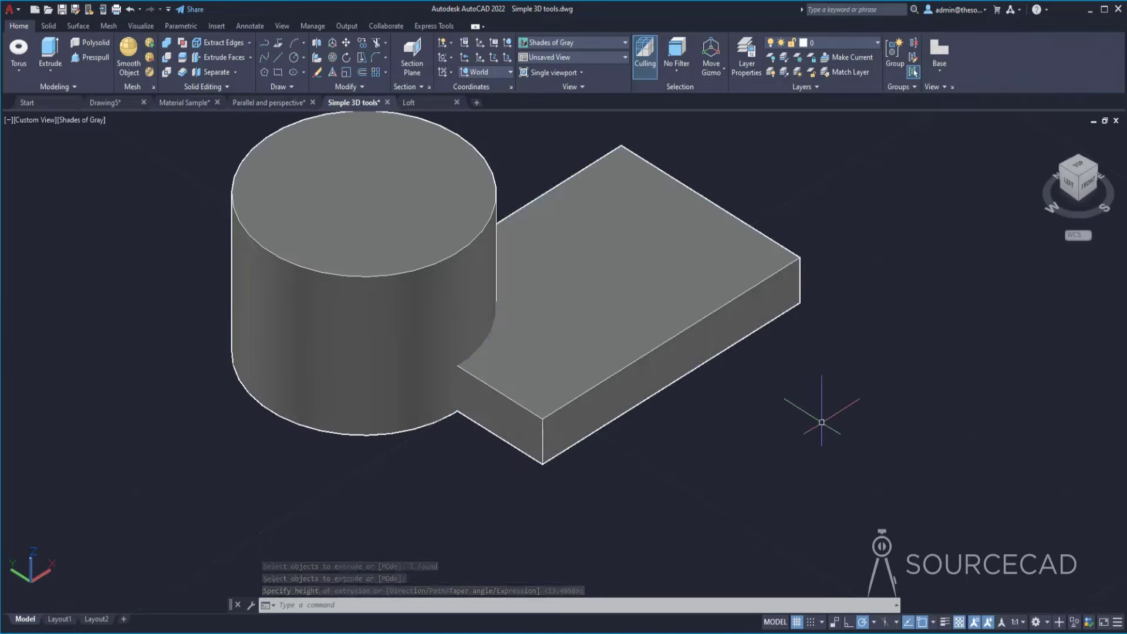
- Undo the circle and rectangle extrusions together with the visual style and view changes
key(ctrl+z)
key(ctrl+z)
key(ctrl+z)
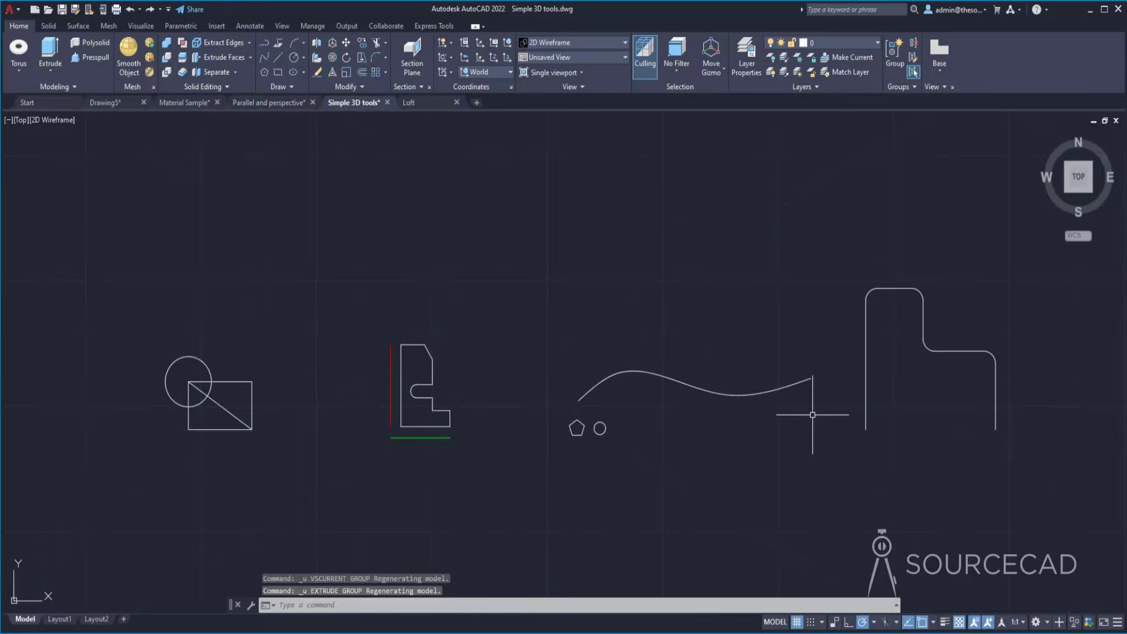
- Return to the isometric home view around the circle and rectangle and apply the Shades of Gray visual style
click(1066, 190)
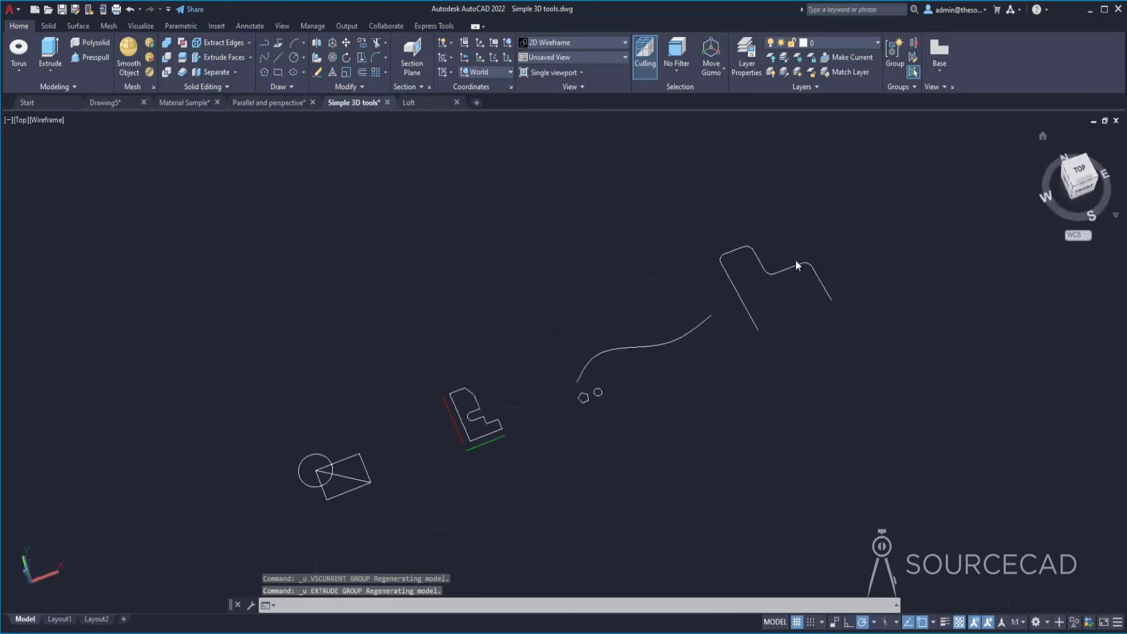
scroll(429, 464, up, 12)
scroll(440, 457, down, 2)
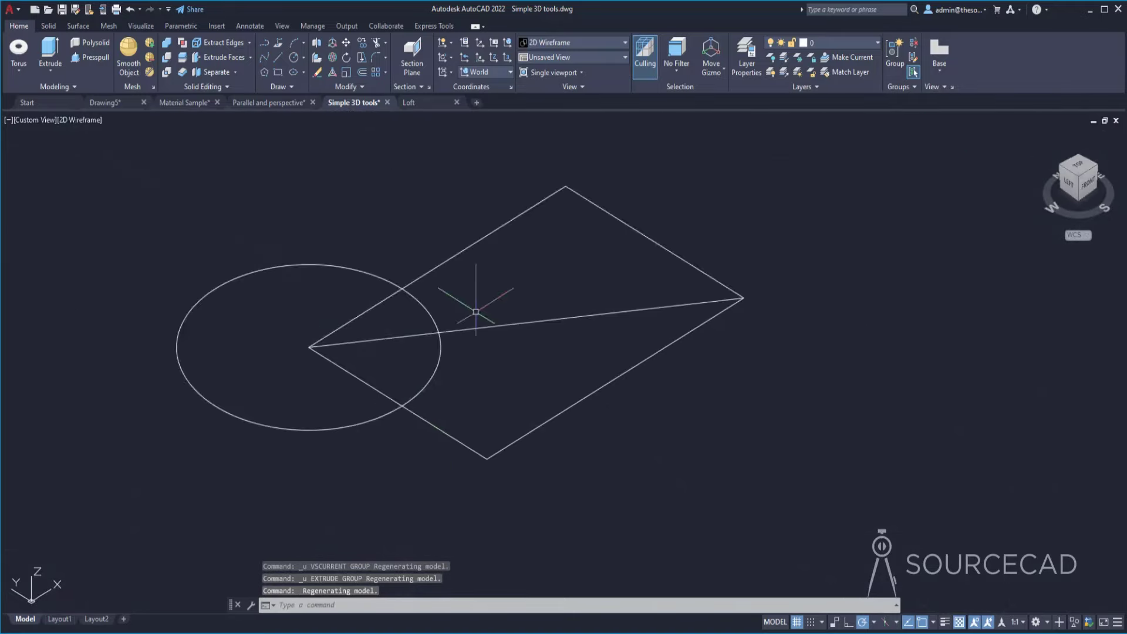
click(543, 43)
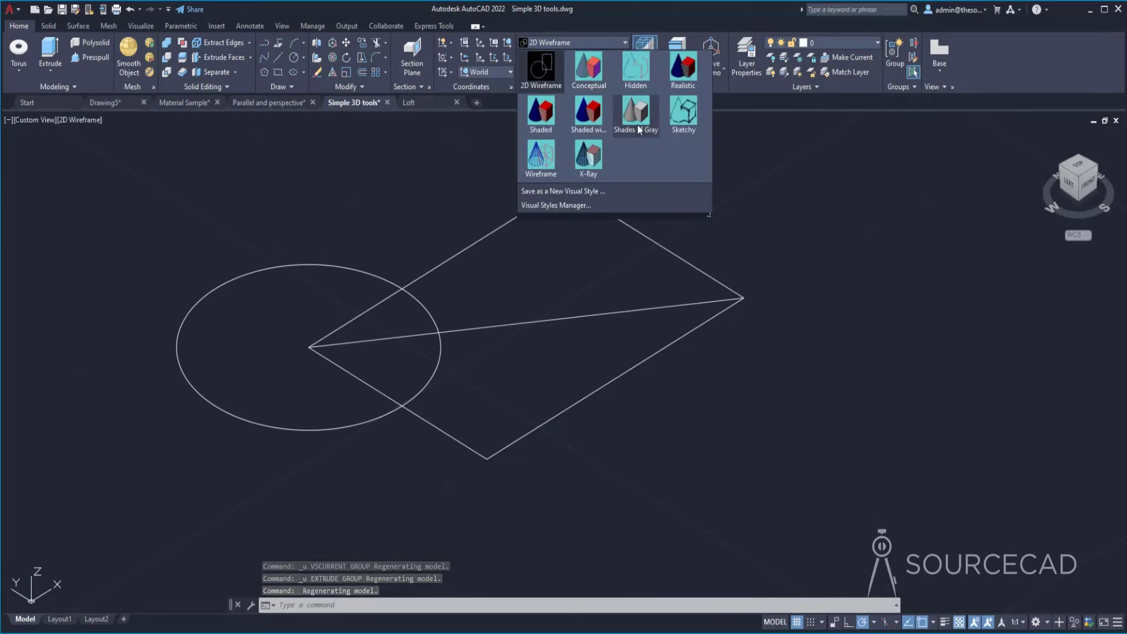
click(638, 125)
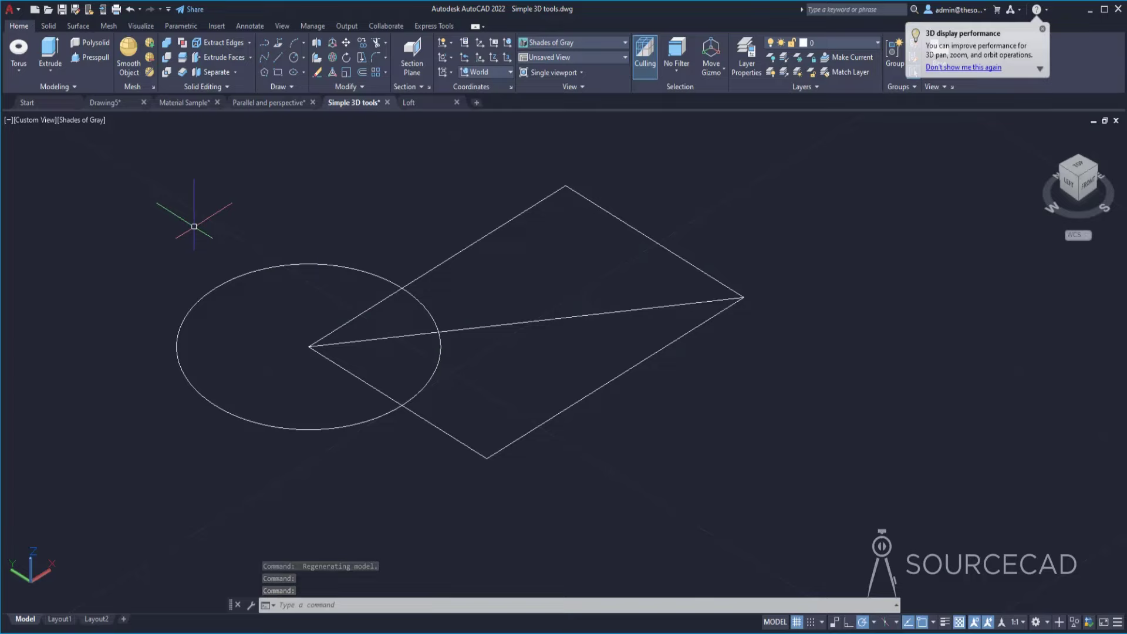
mouse_move(195, 231)
middle_down()
mouse_move(218, 246)
mouse_move(277, 247)
middle_up()
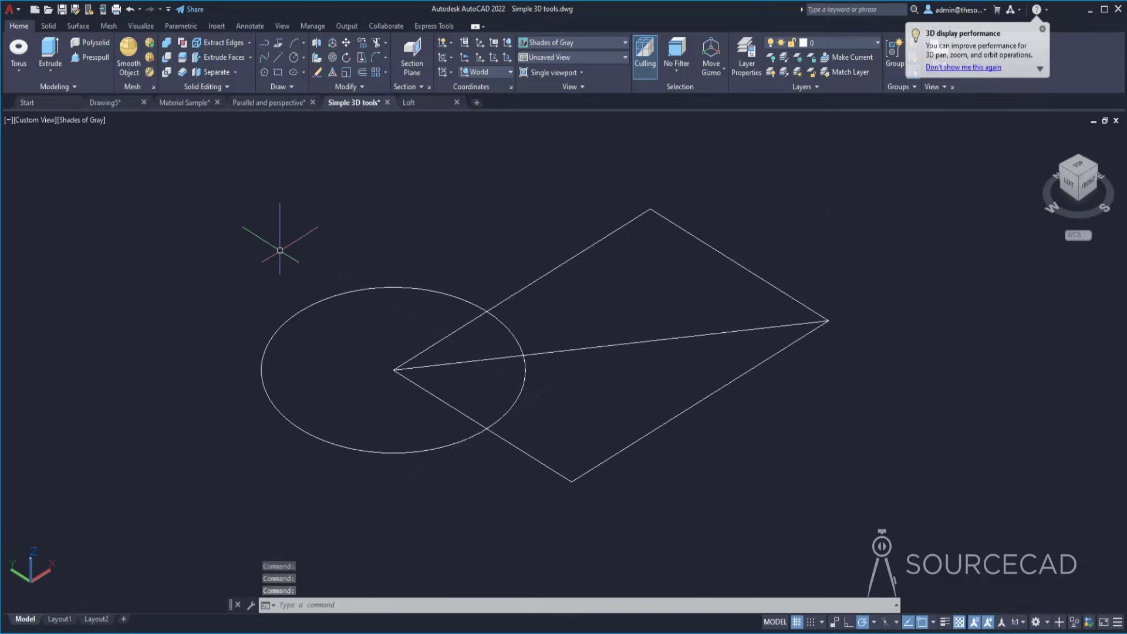
- Extrude the circle upward freehand by about 8.7 with the closed profile creation mode set to Surface
click(50, 52)
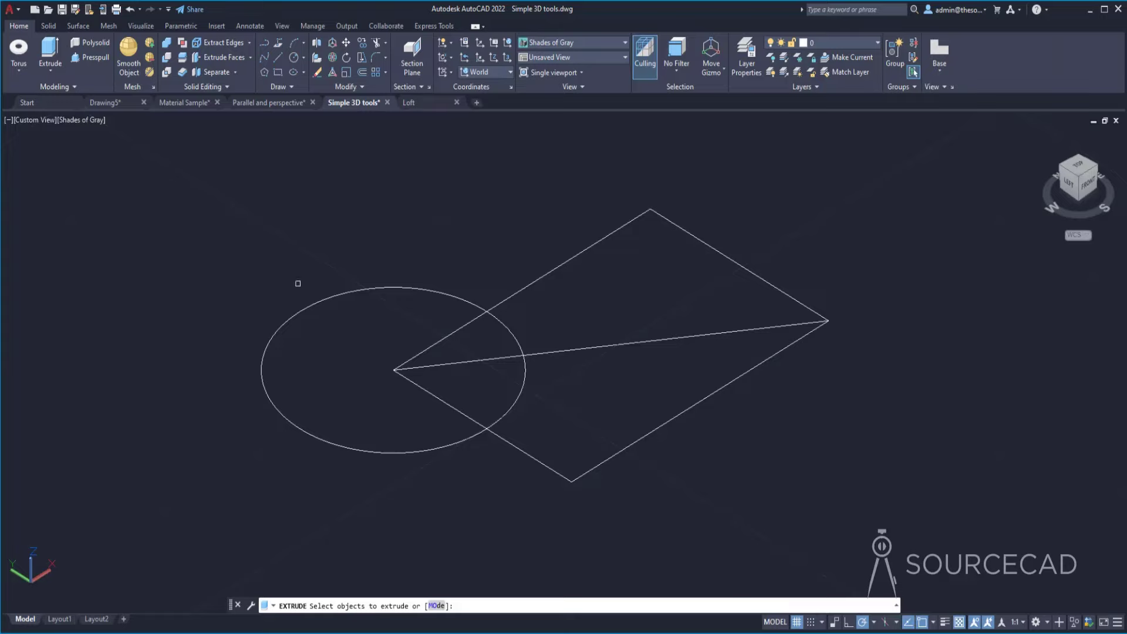
click(311, 304)
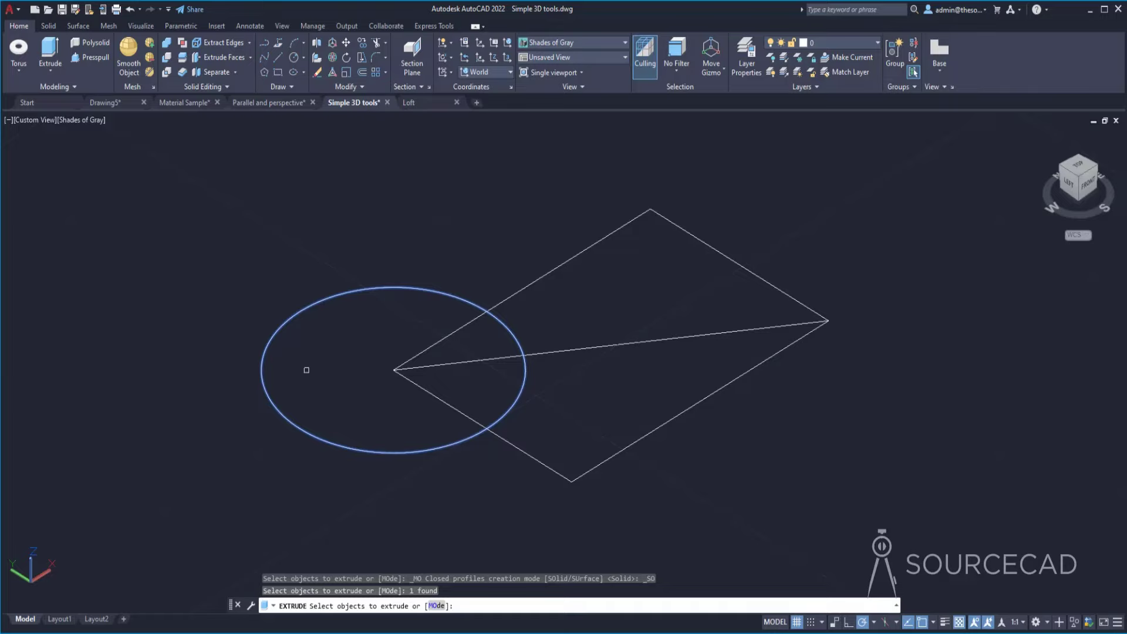
click(437, 605)
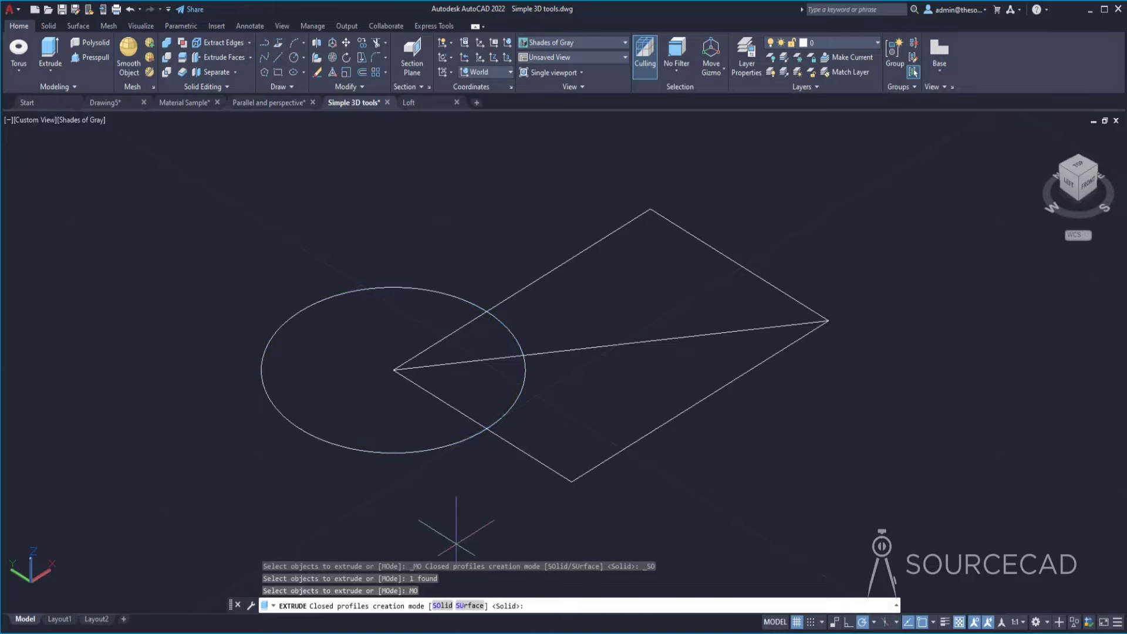
click(470, 605)
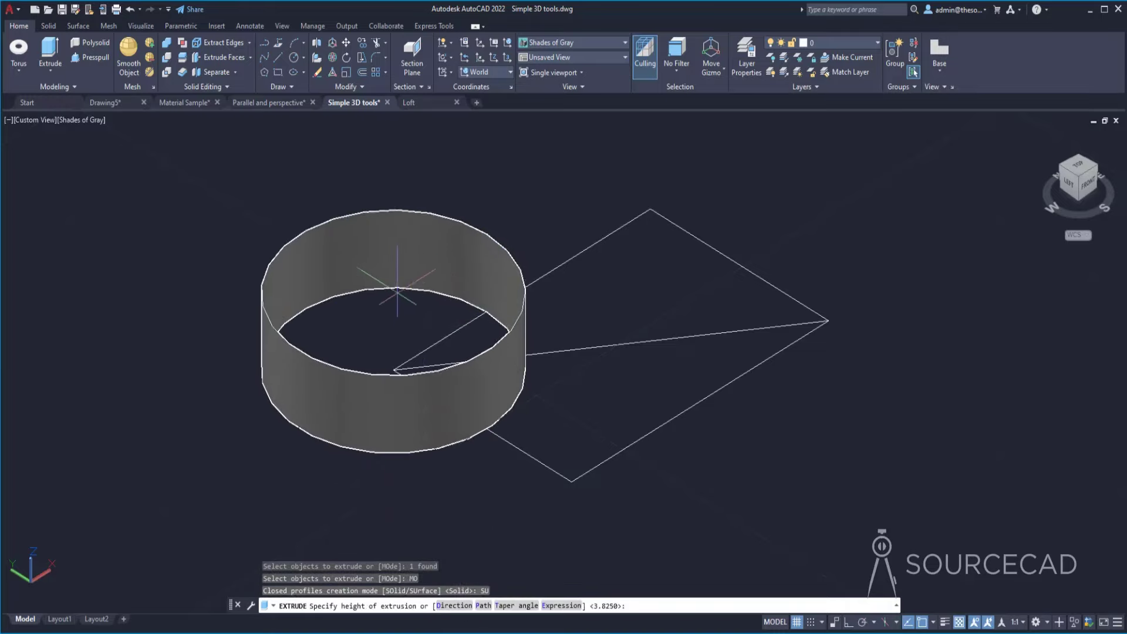
click(394, 267)
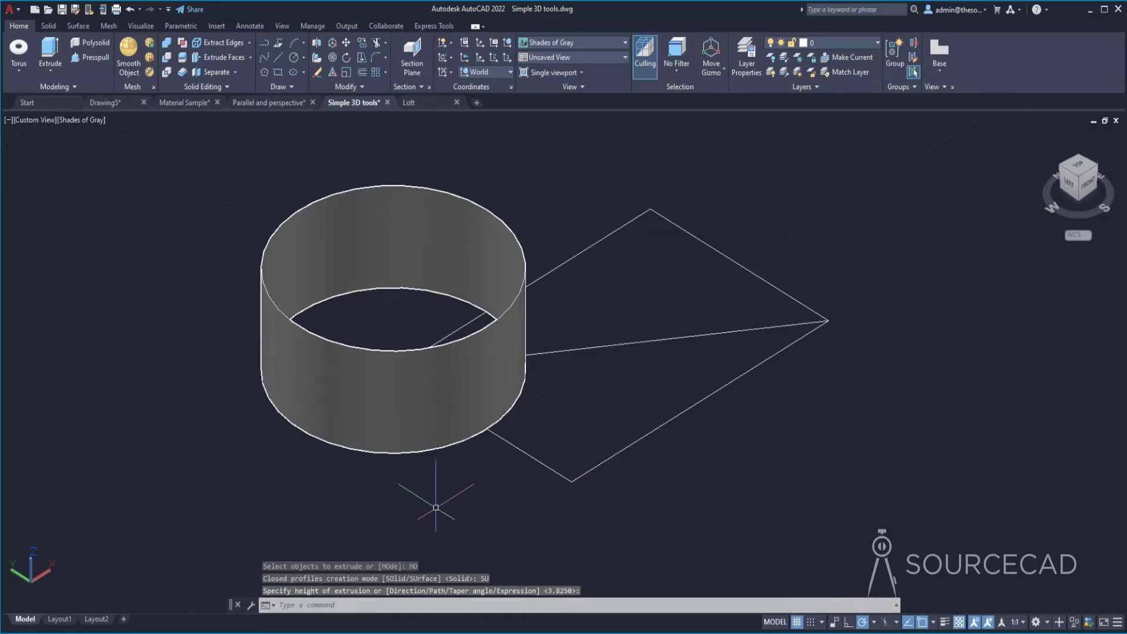
mouse_move(363, 224)
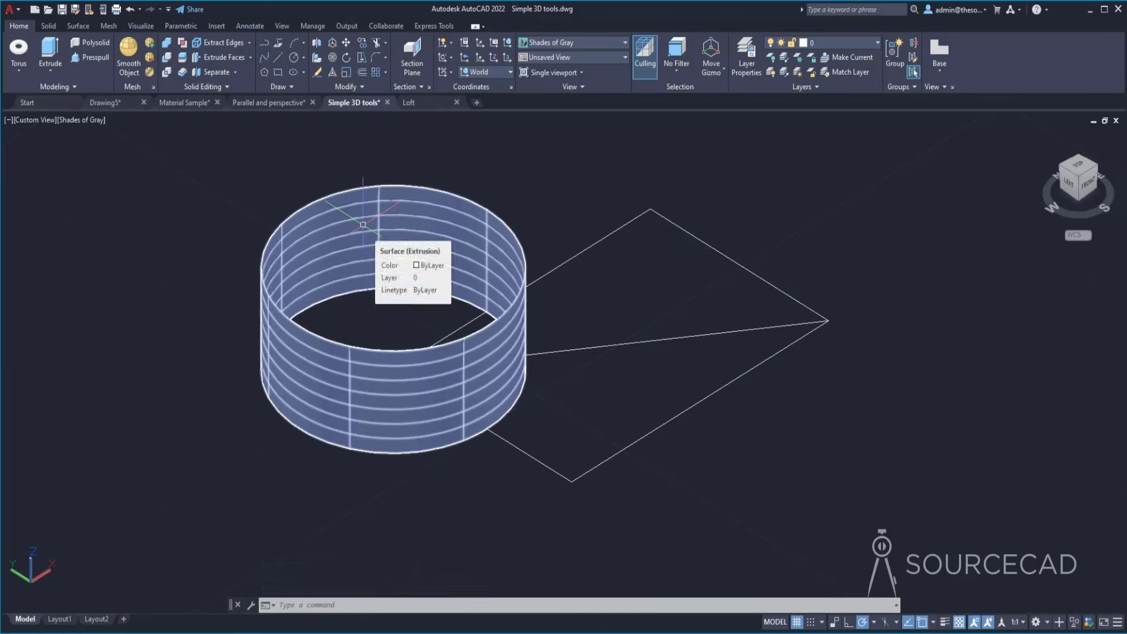
- Extrude the rectangle upward freehand by about 13.6 with the surface Extrude tool, and undo both surface extrusions
click(87, 26)
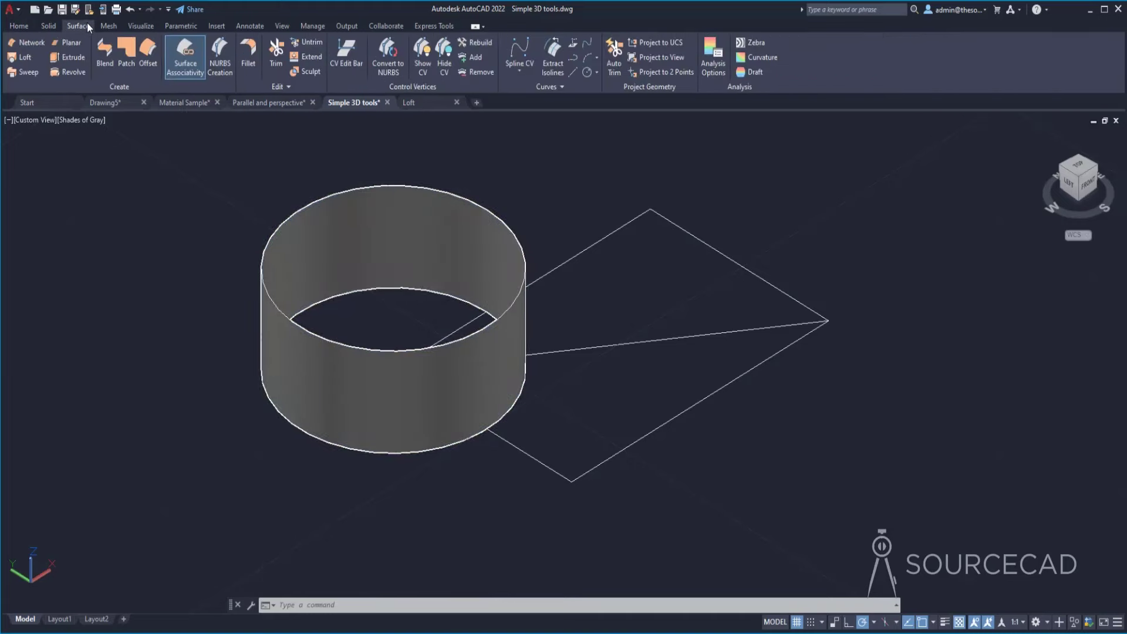
click(68, 56)
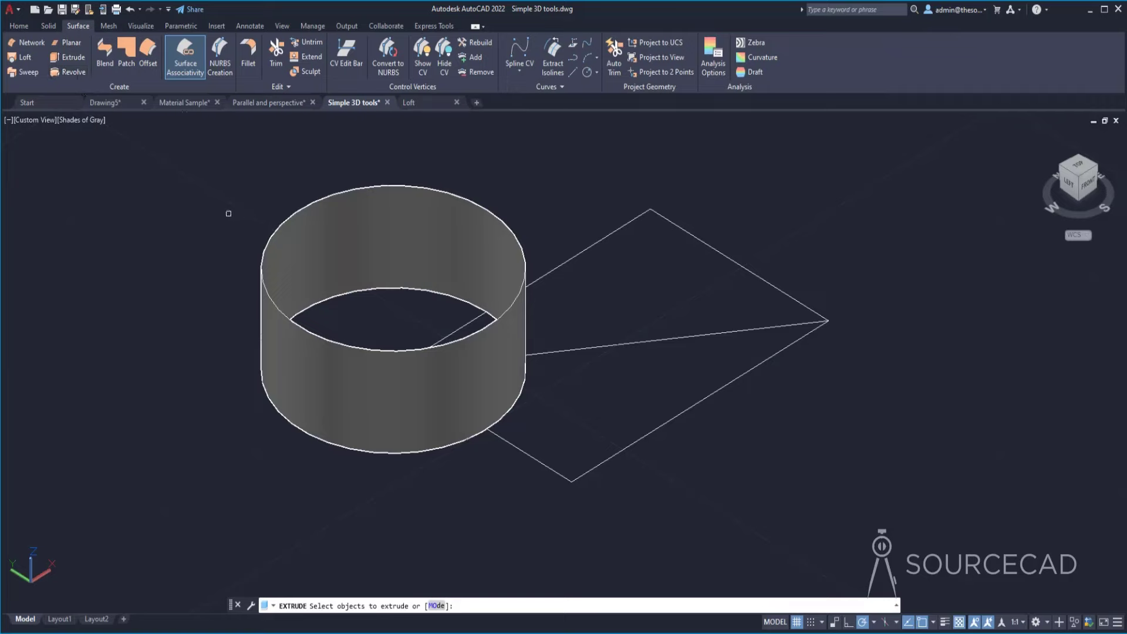
click(627, 448)
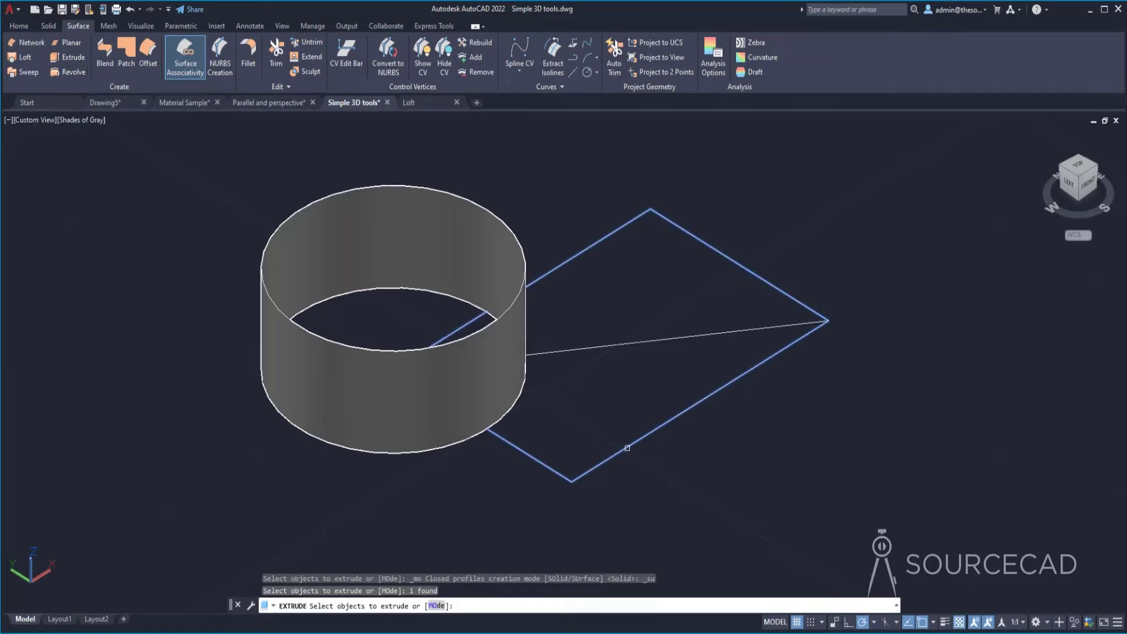
key(Return)
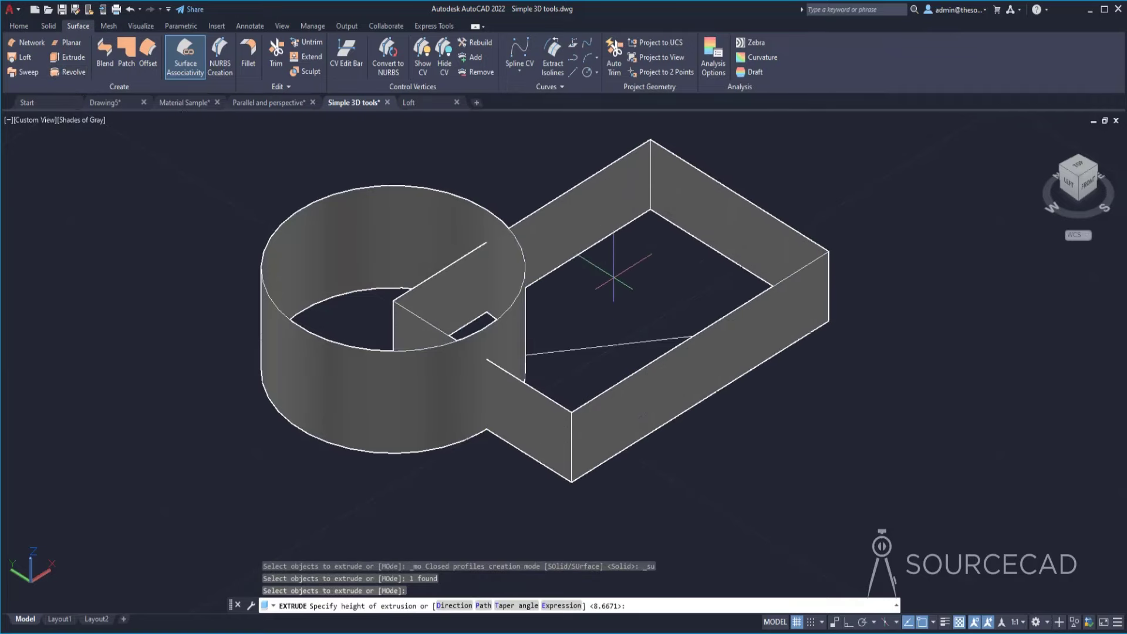
click(583, 181)
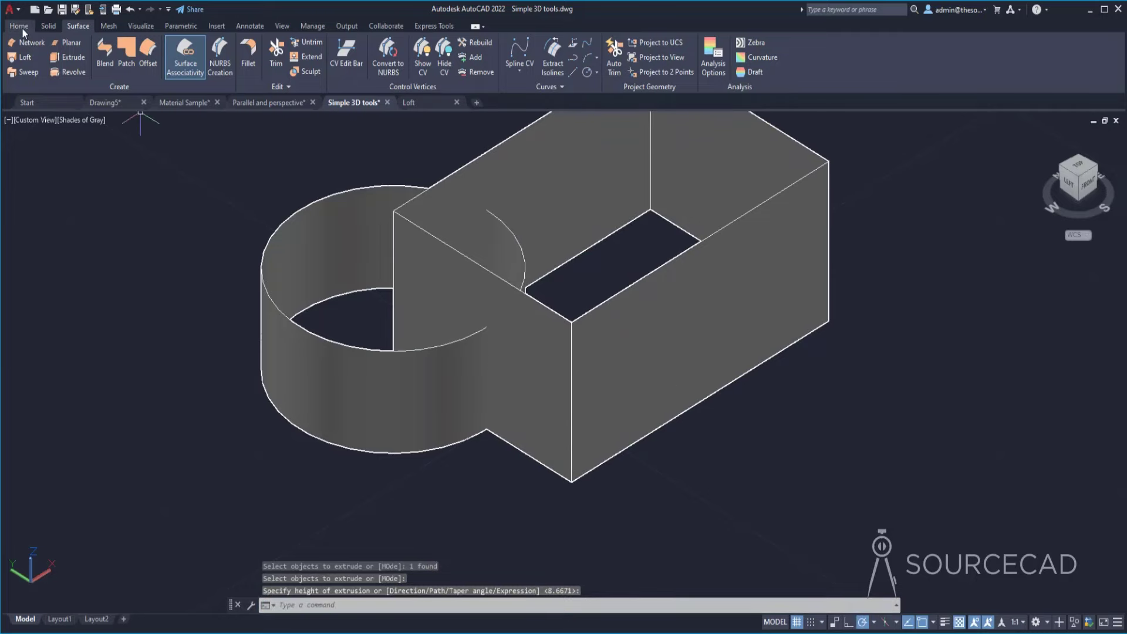
key(ctrl+z)
key(ctrl+z)
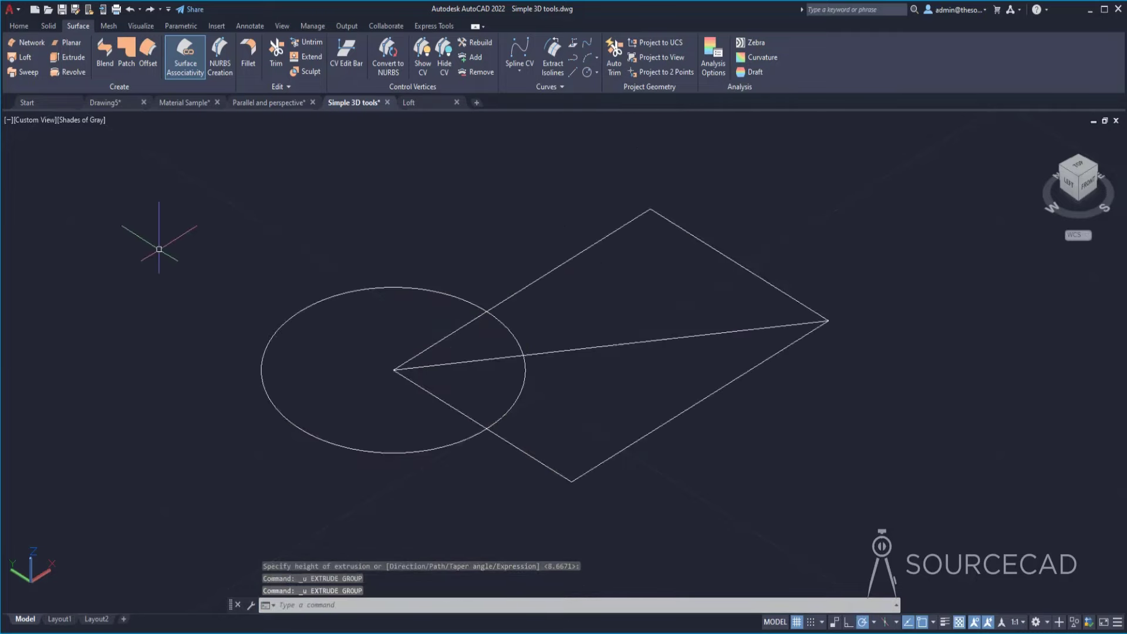
- Extrude the rectangle's diagonal line upward freehand by about 10.8 with the solid Extrude tool, and undo it
click(19, 26)
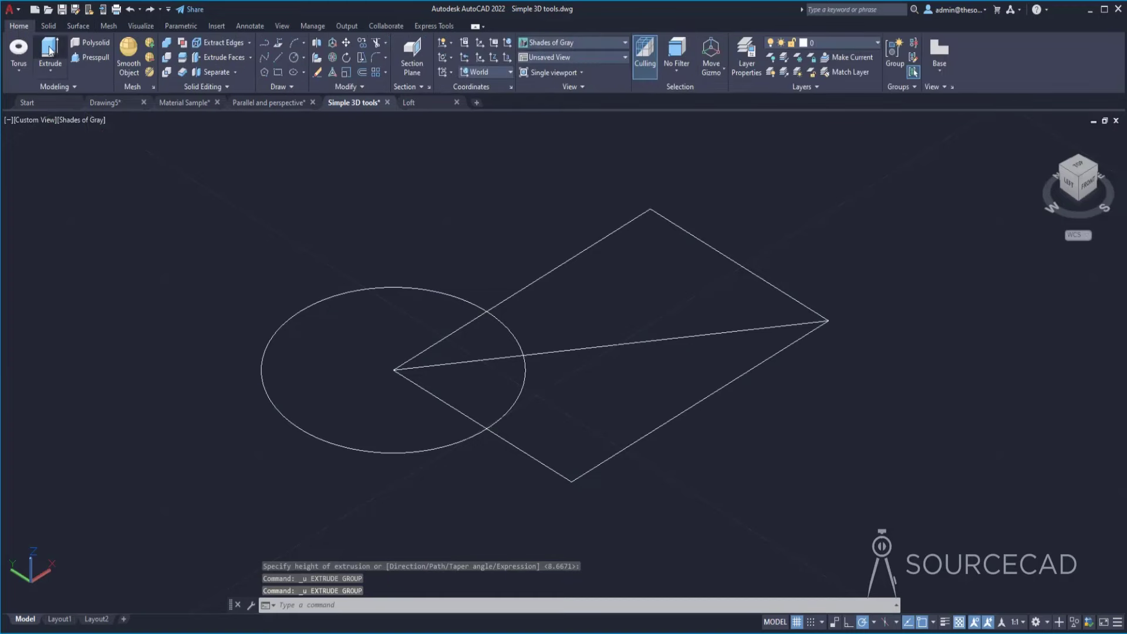
click(50, 51)
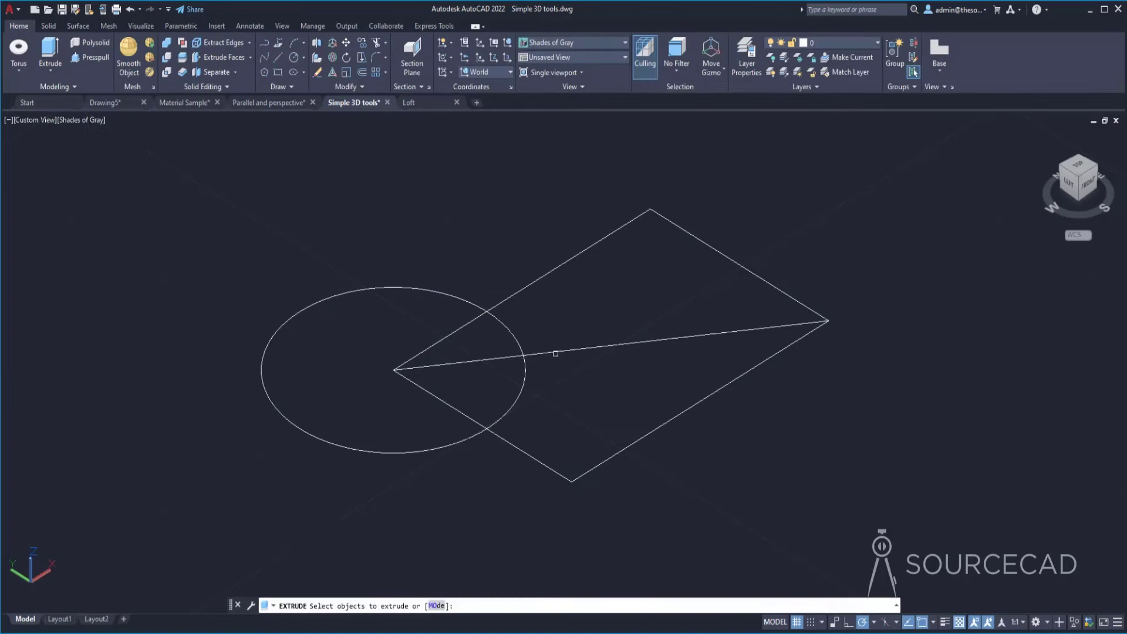
click(561, 351)
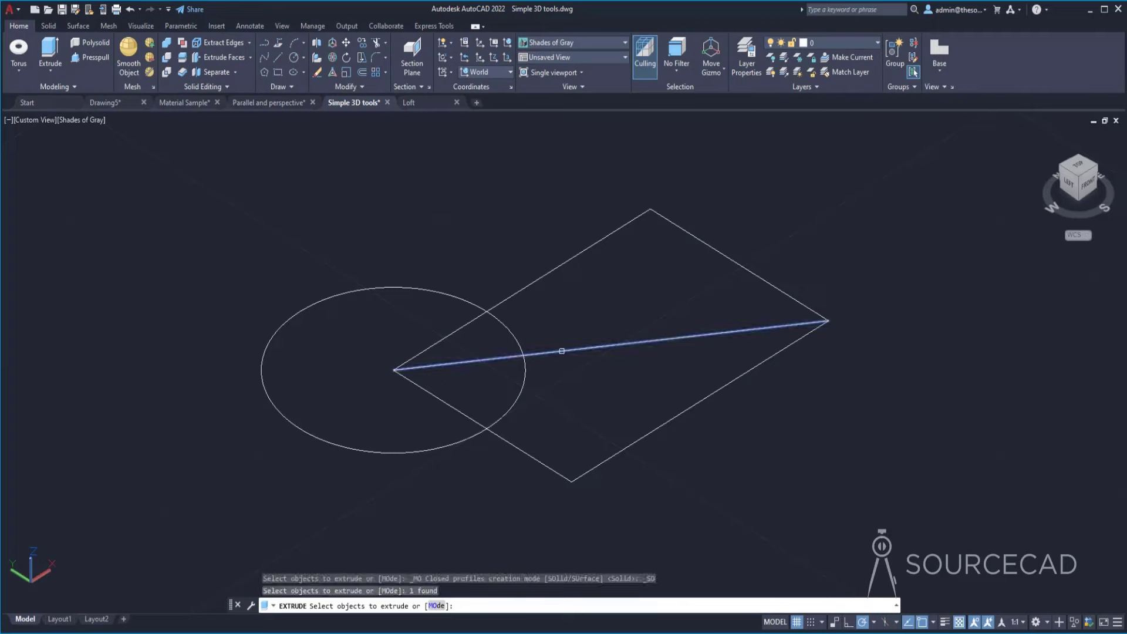
key(Return)
click(523, 213)
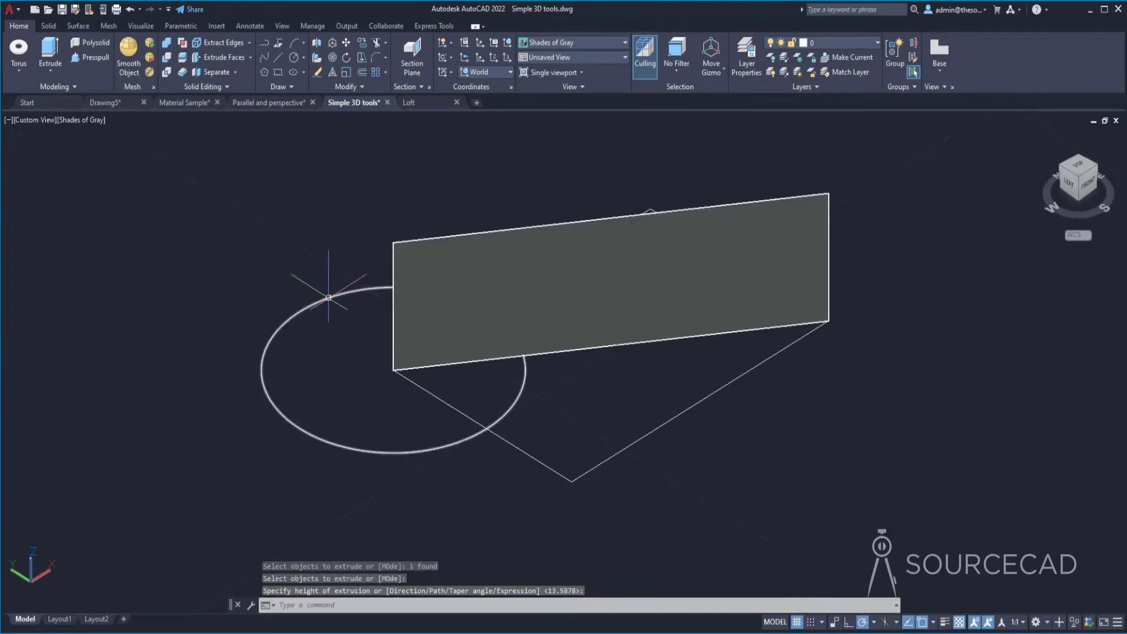
key(ctrl+z)
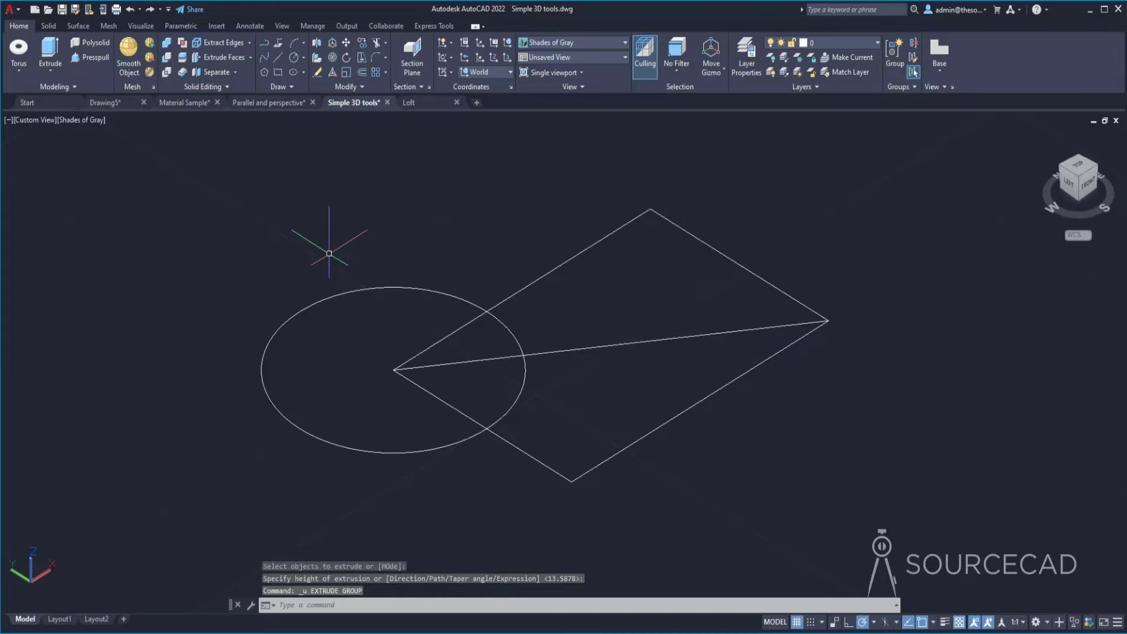
- Extrude the circle in Solid mode with a taper angle of 10 and a height of 10, and undo it
click(48, 70)
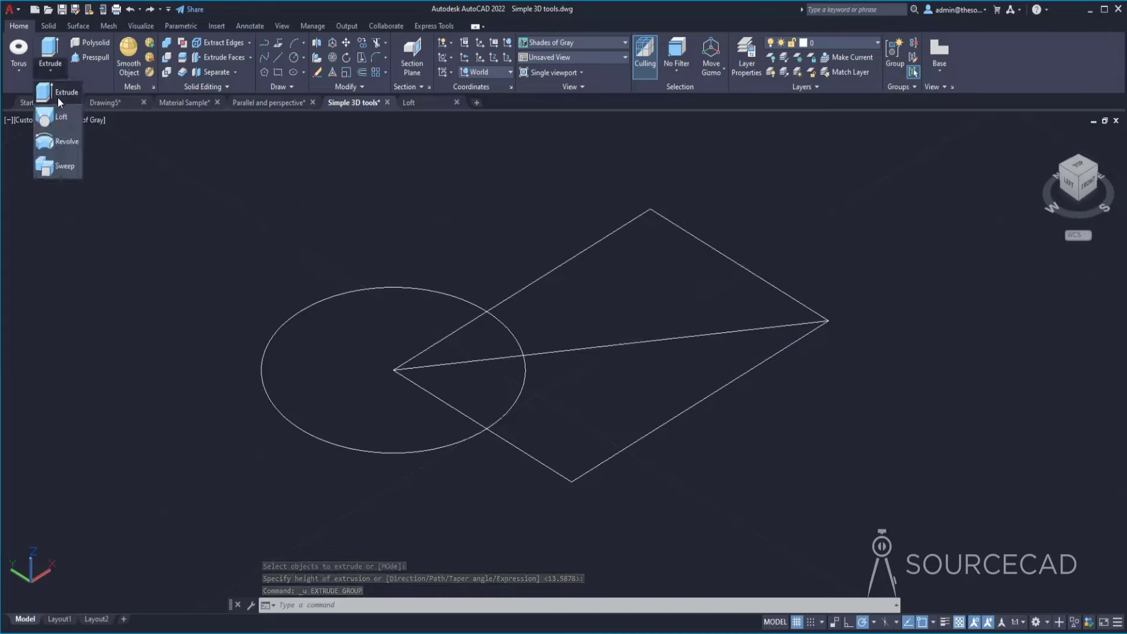
click(57, 97)
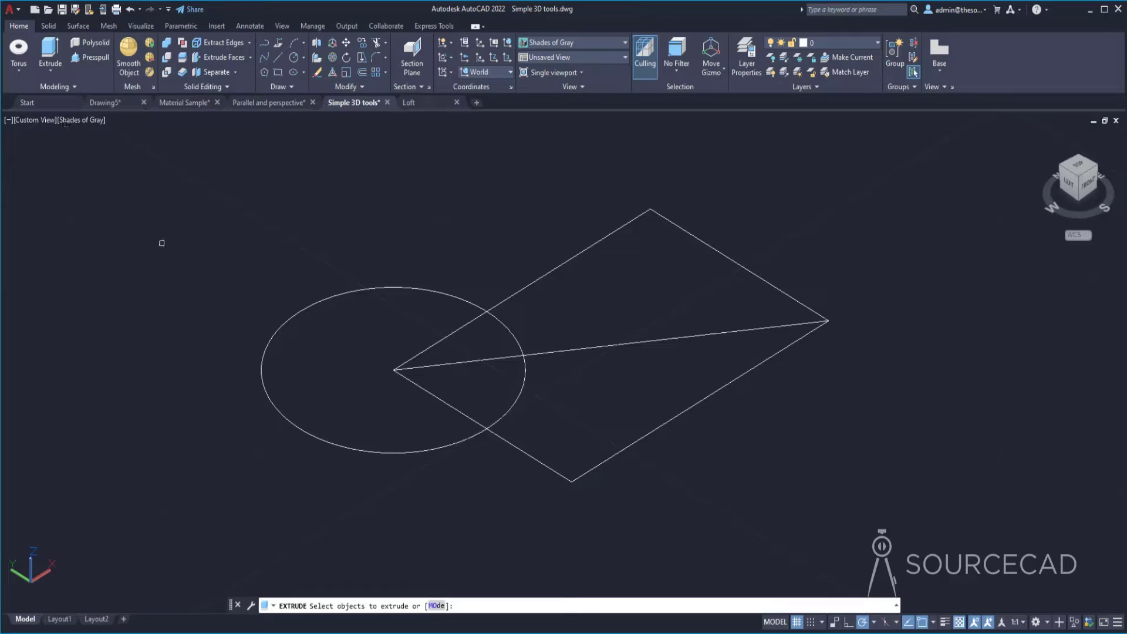
click(437, 606)
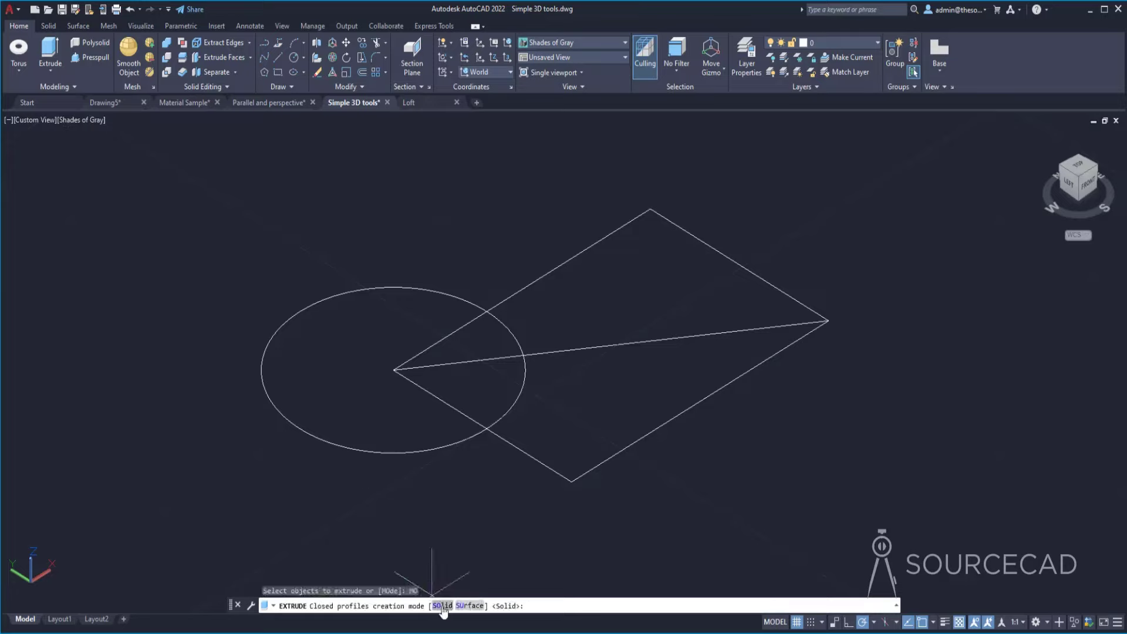
click(442, 606)
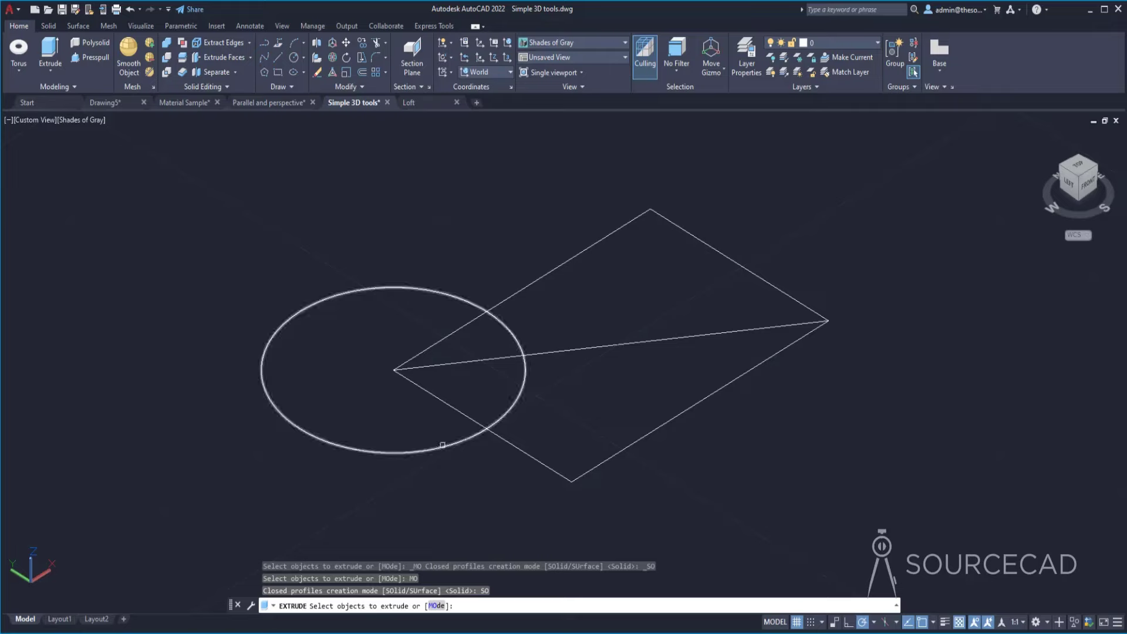
click(441, 447)
key(alt)
key(Return)
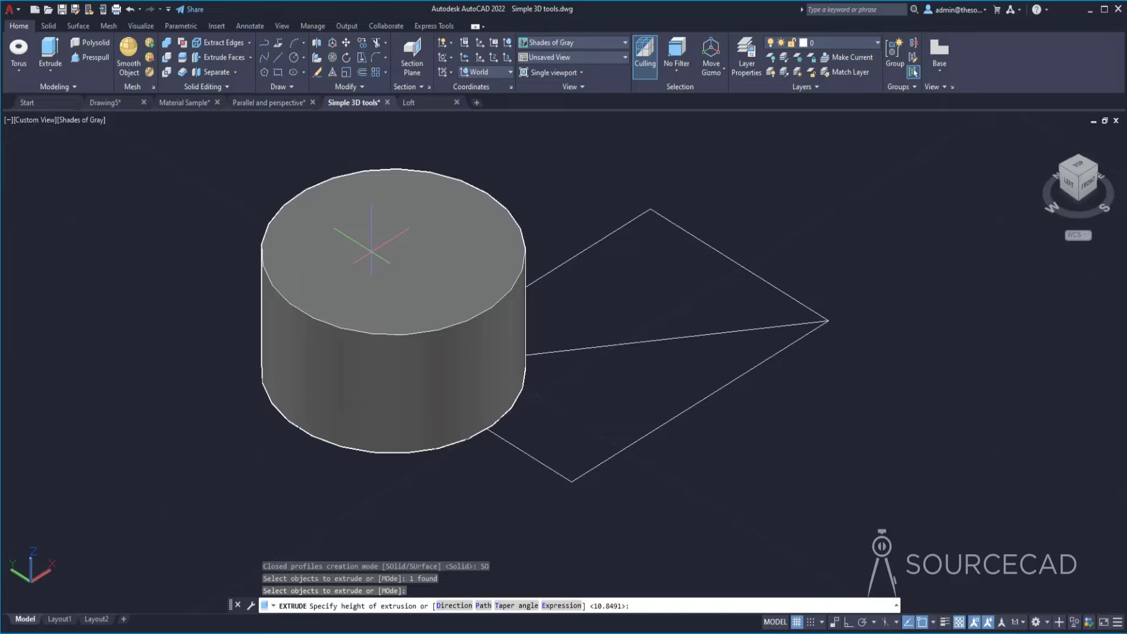
click(526, 607)
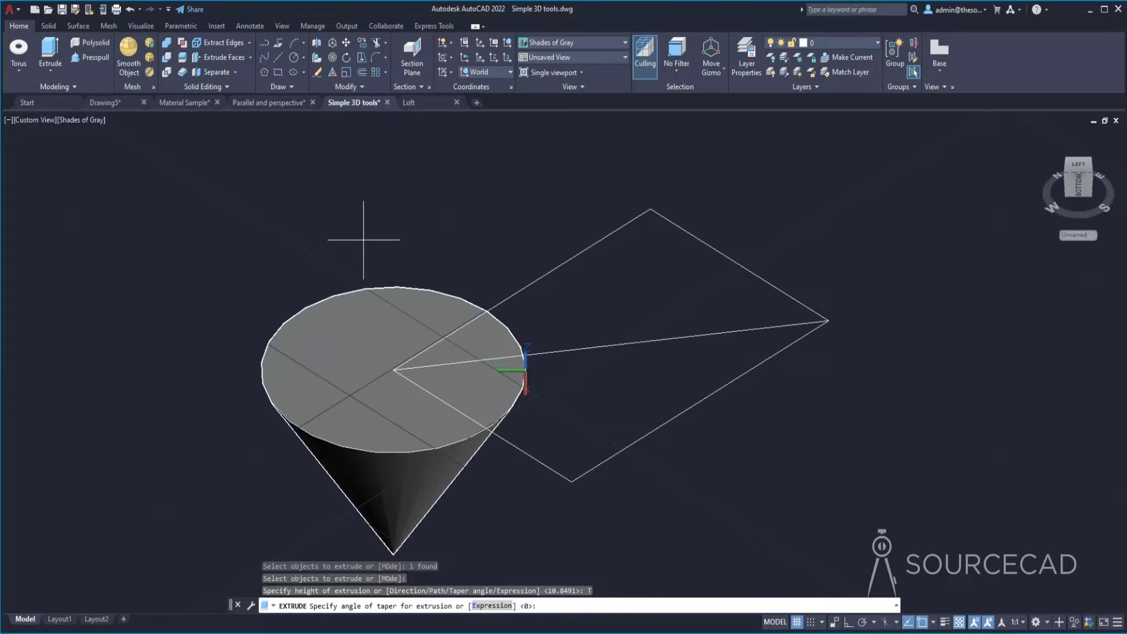
text(10)
key(Return)
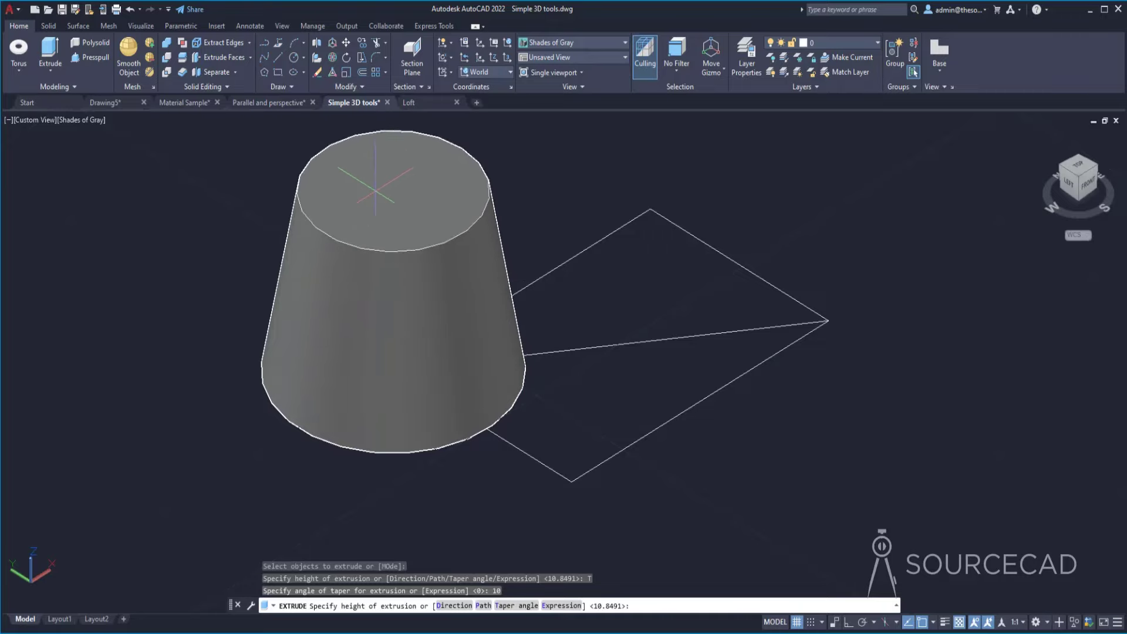
middle_drag(377, 184, 377, 216)
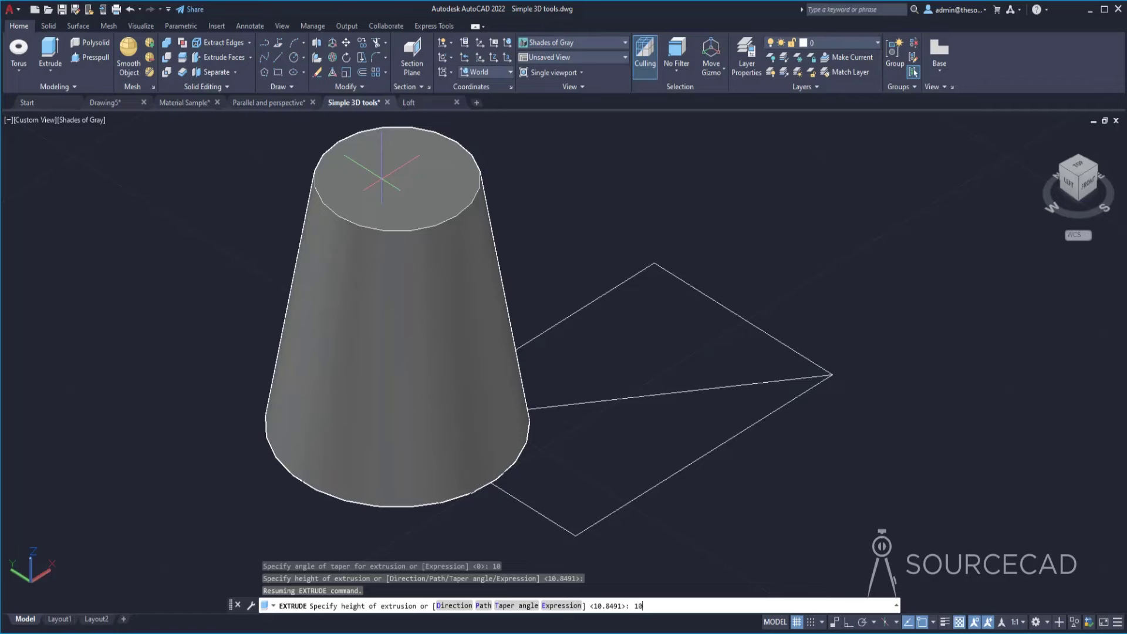
key(Return)
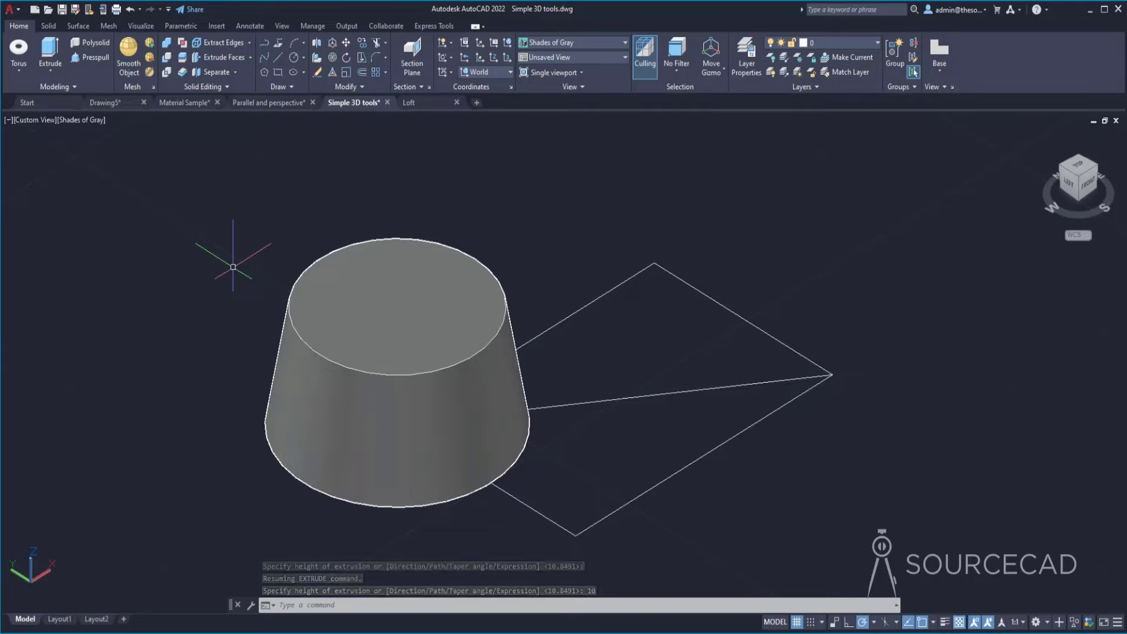
key(ctrl+z)
- Extrude the circle upward freehand with a taper angle of -10, and undo the extrusion
key(Return)
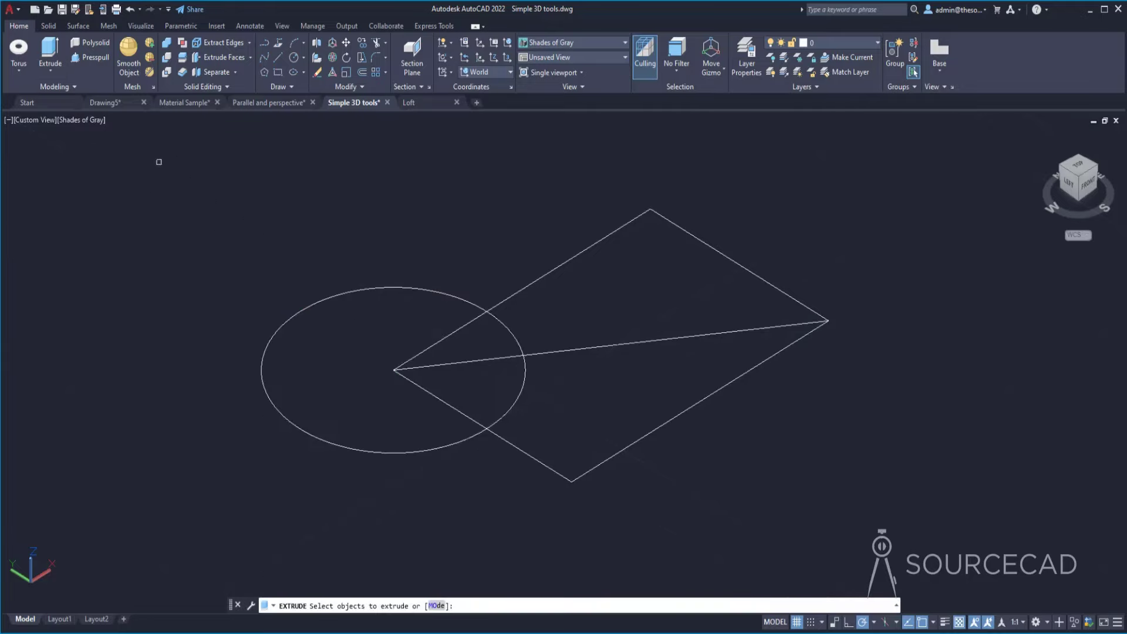
click(302, 311)
key(Return)
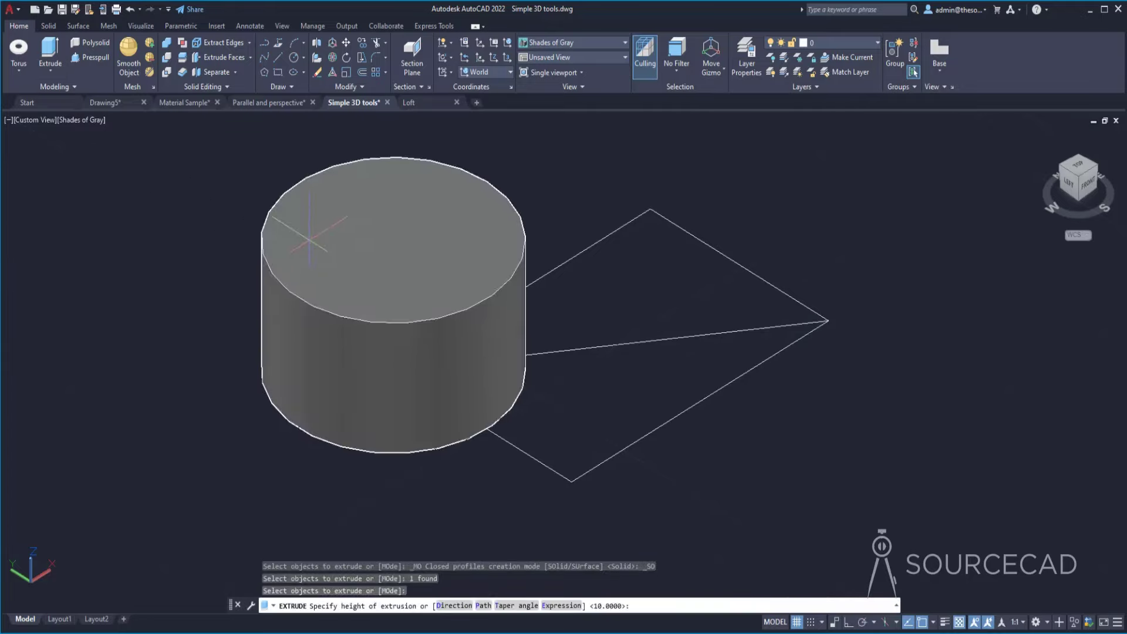
text(T)
key(Return)
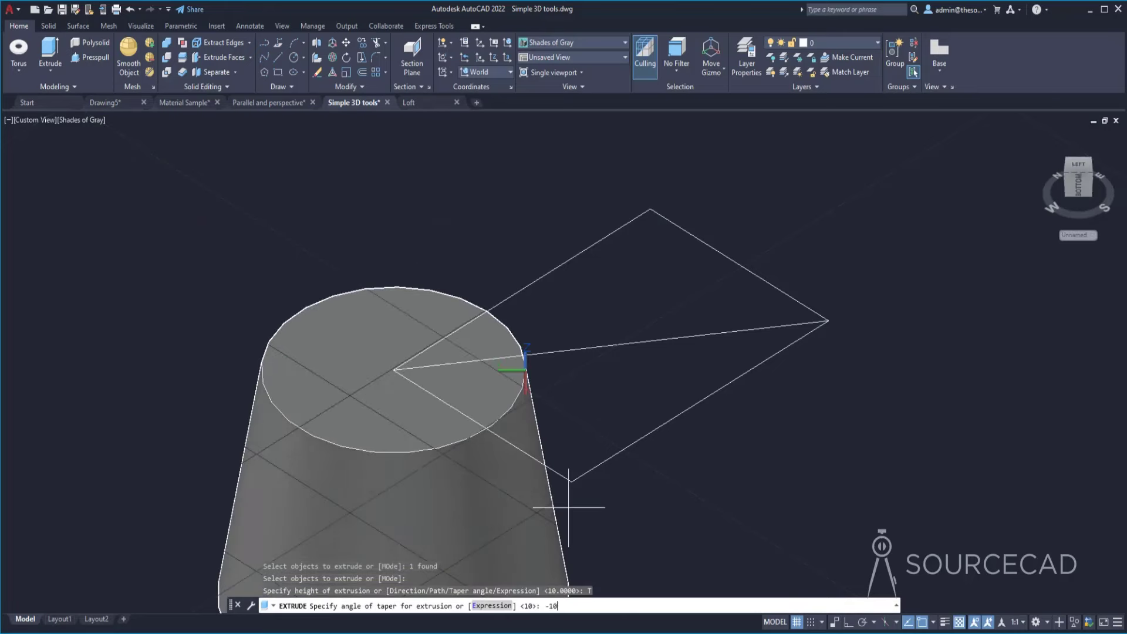
text(-10)
key(Return)
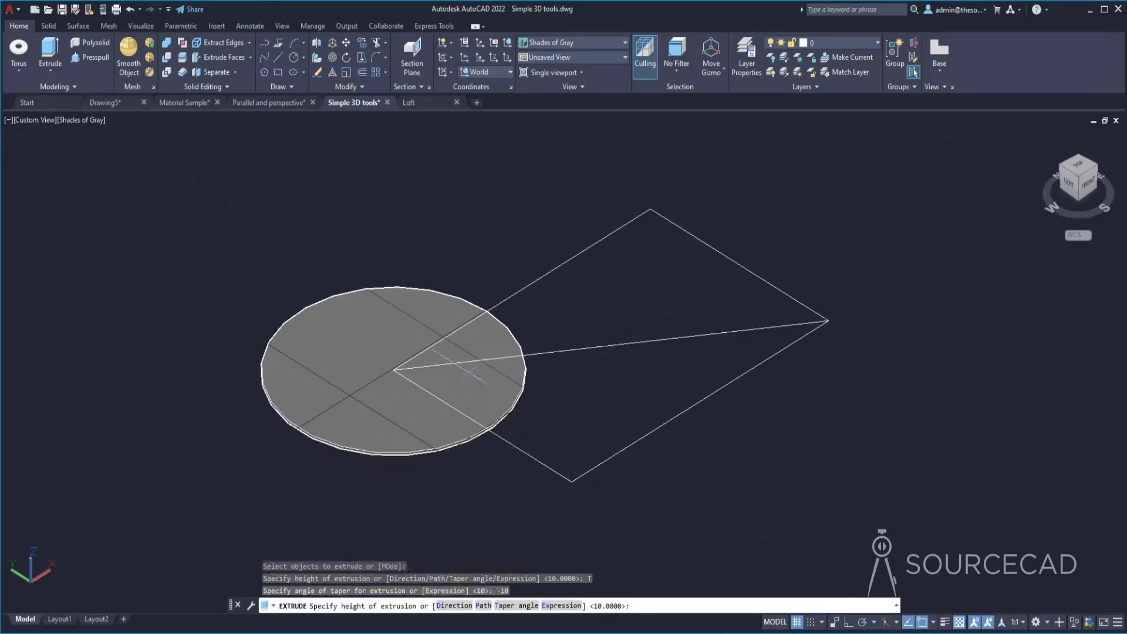
click(419, 226)
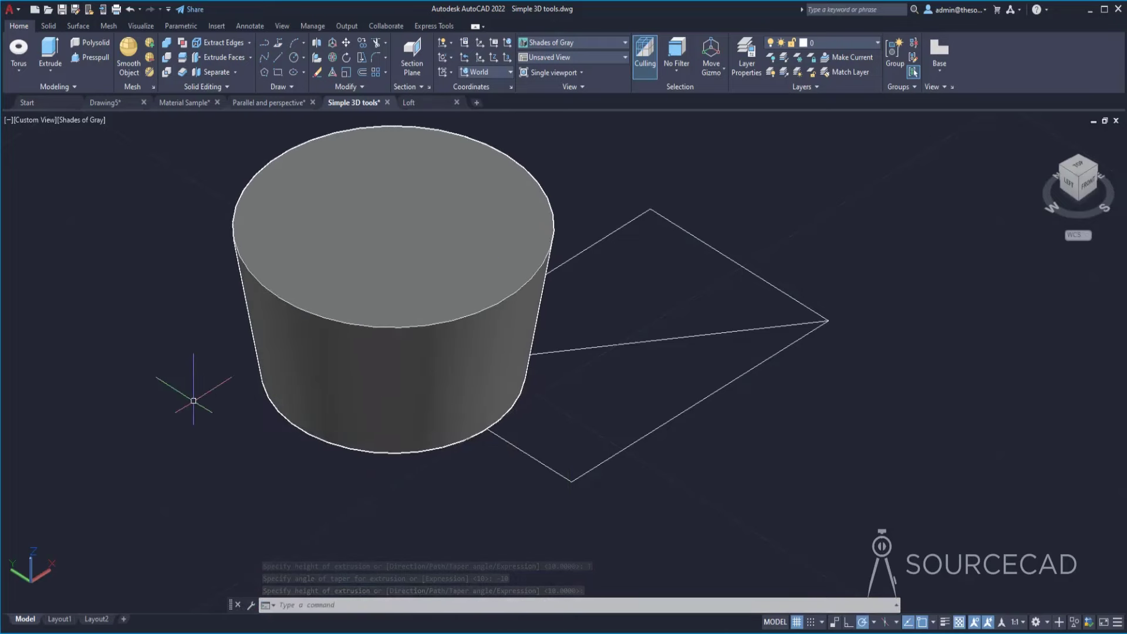
key(ctrl+z)
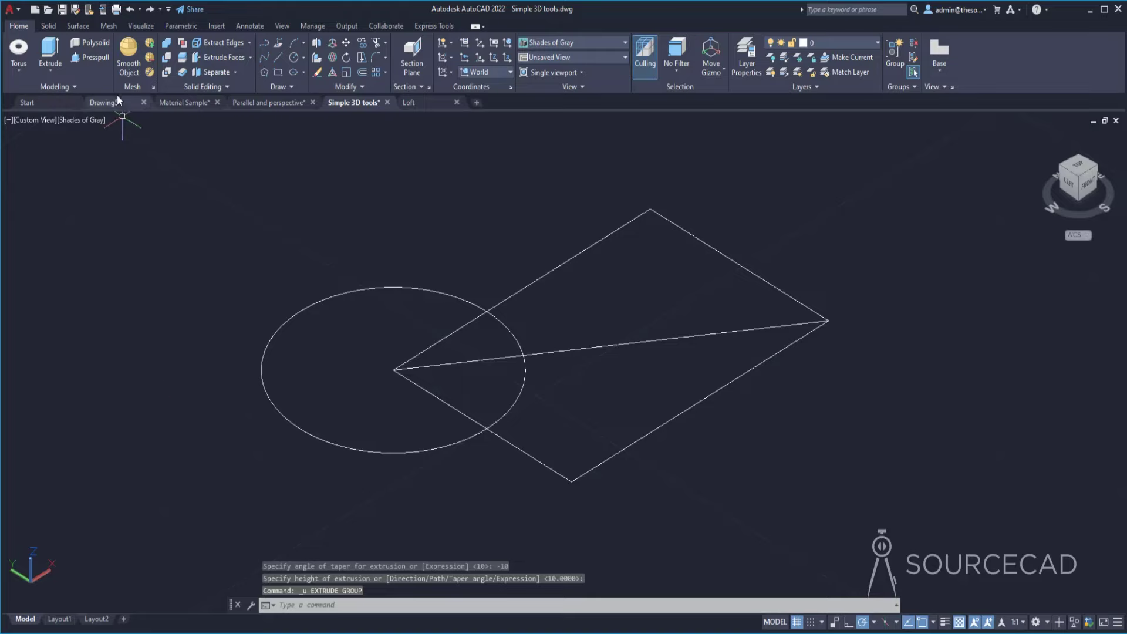
- Presspull the circle's outer area and the rectangle's two areas outside the circle separately to different freehand heights, and undo them
click(95, 57)
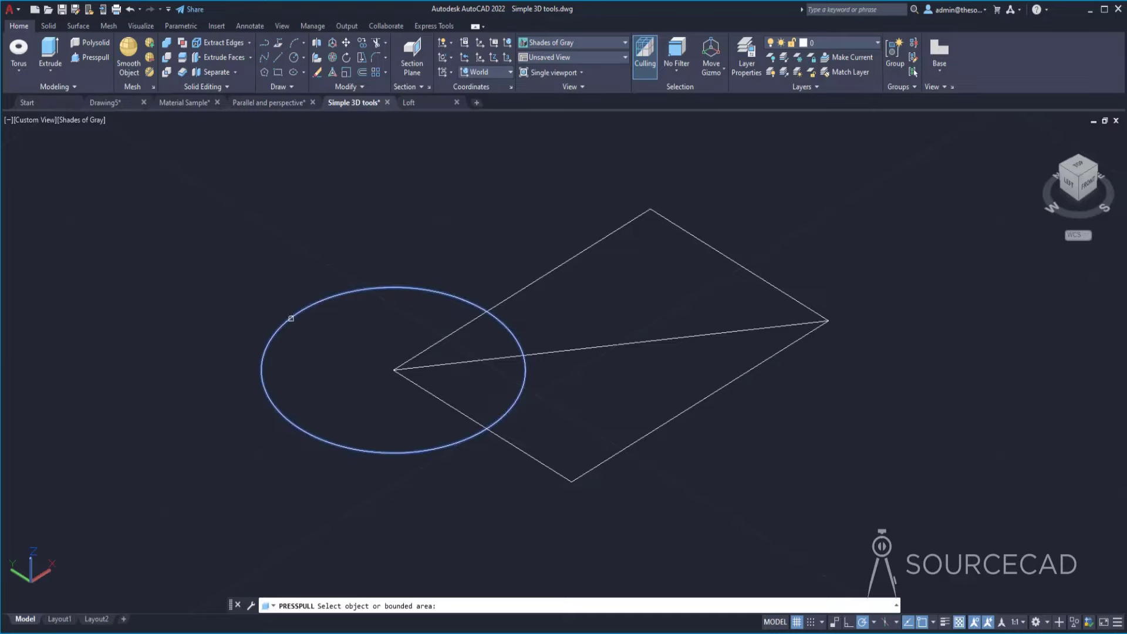
click(374, 324)
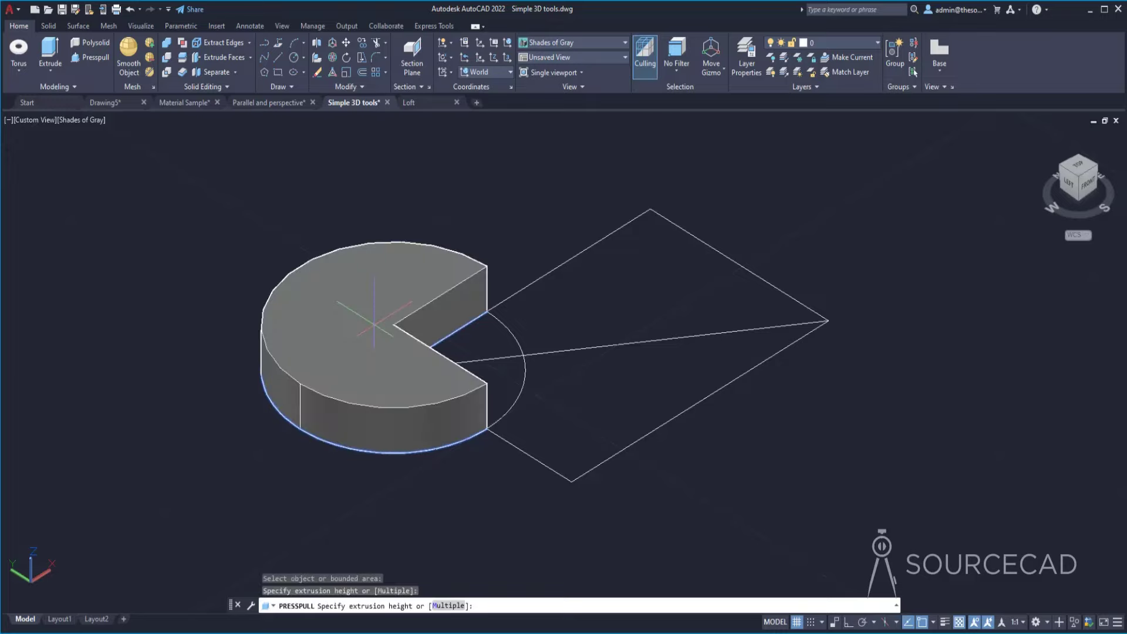
click(391, 372)
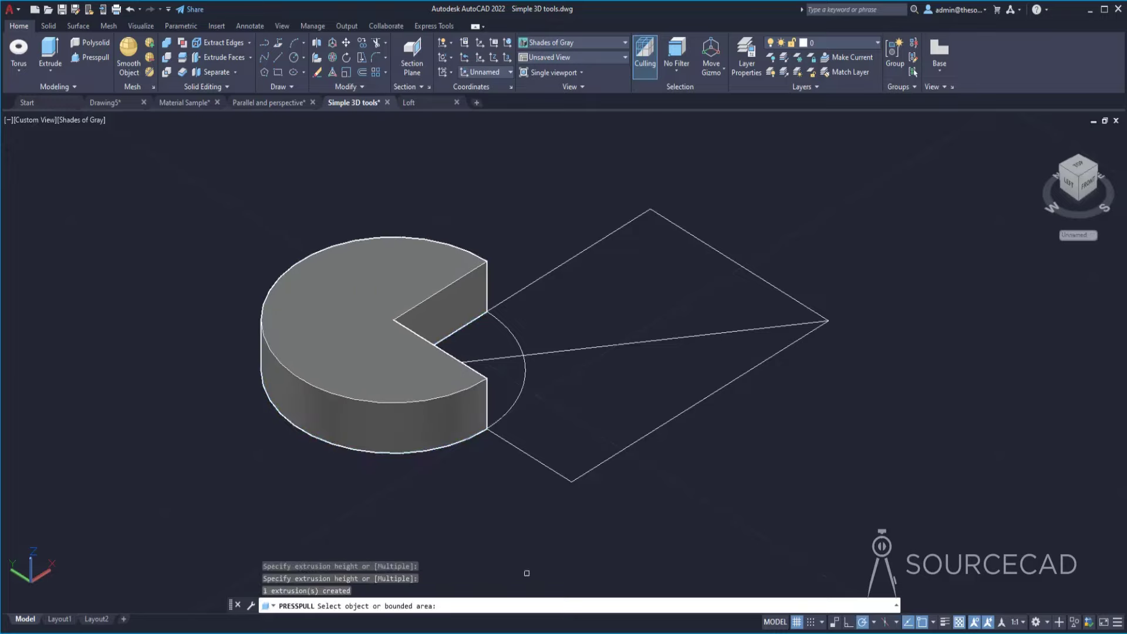
click(673, 289)
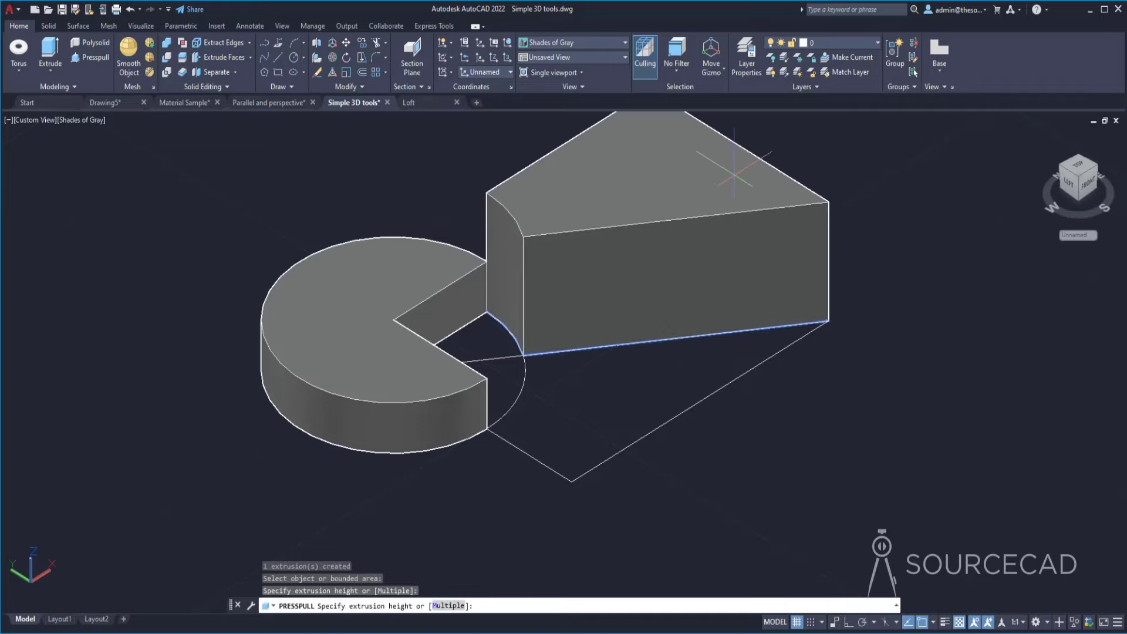
click(724, 246)
click(656, 380)
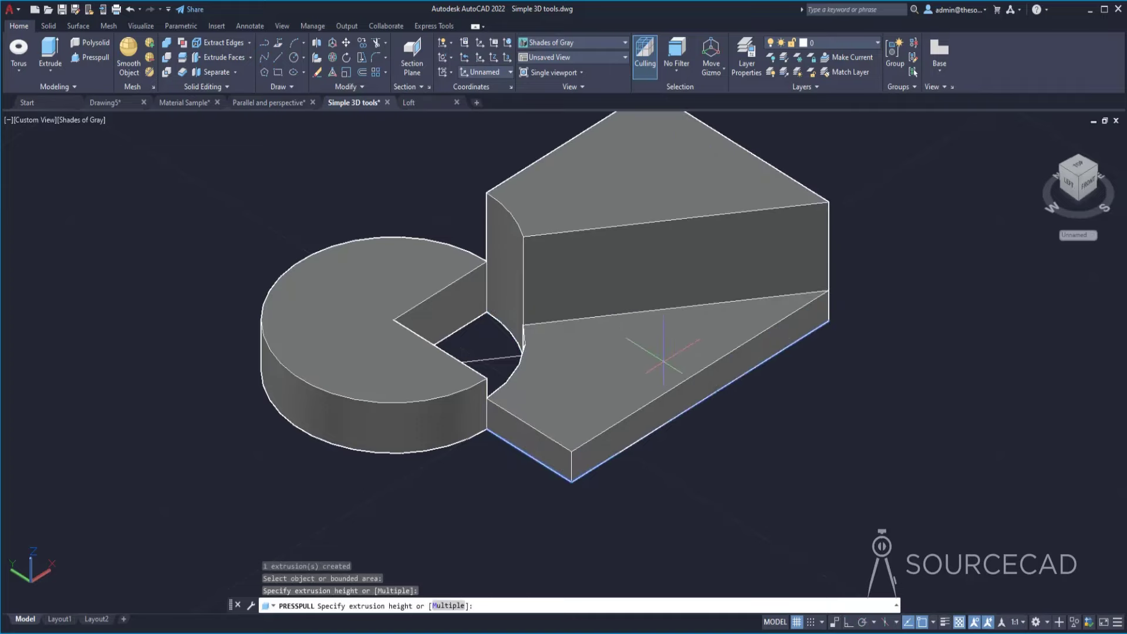
click(663, 359)
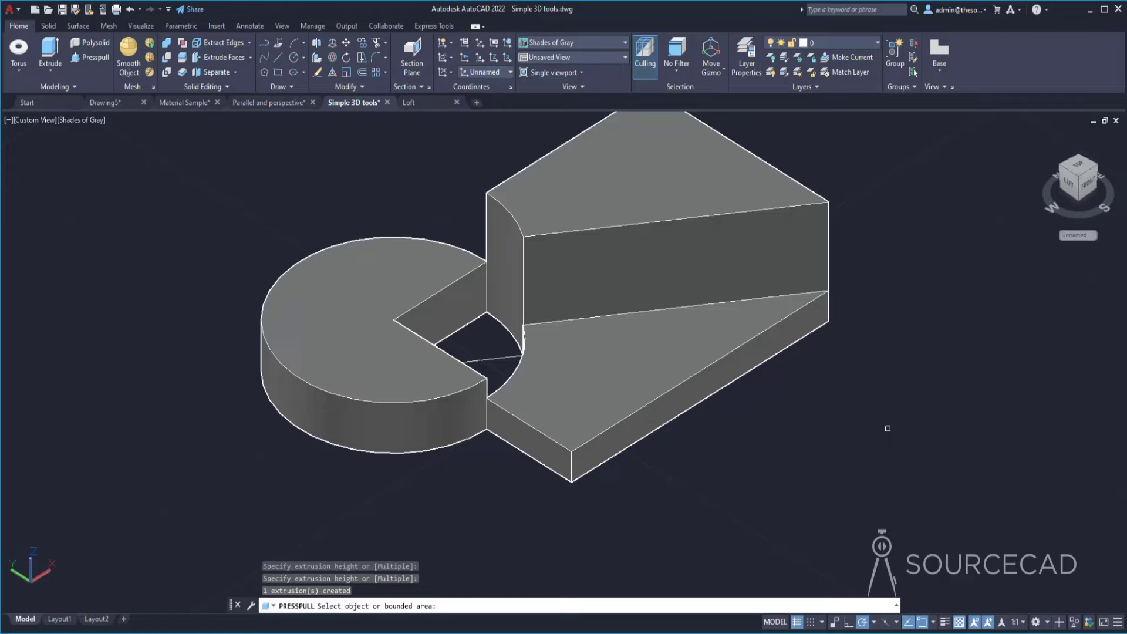
key(Return)
key(ctrl+z)
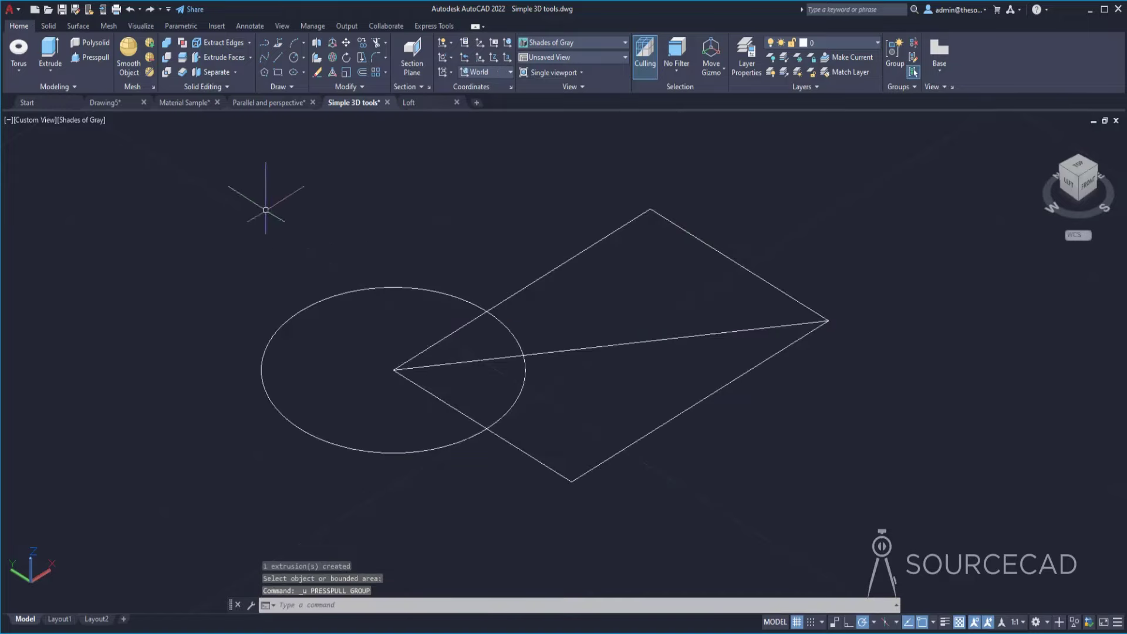
- Presspull three bounded areas together upward freehand with the Multiple option: the upper overlap wedge, the rectangle's upper half and the circle's outer area
click(93, 59)
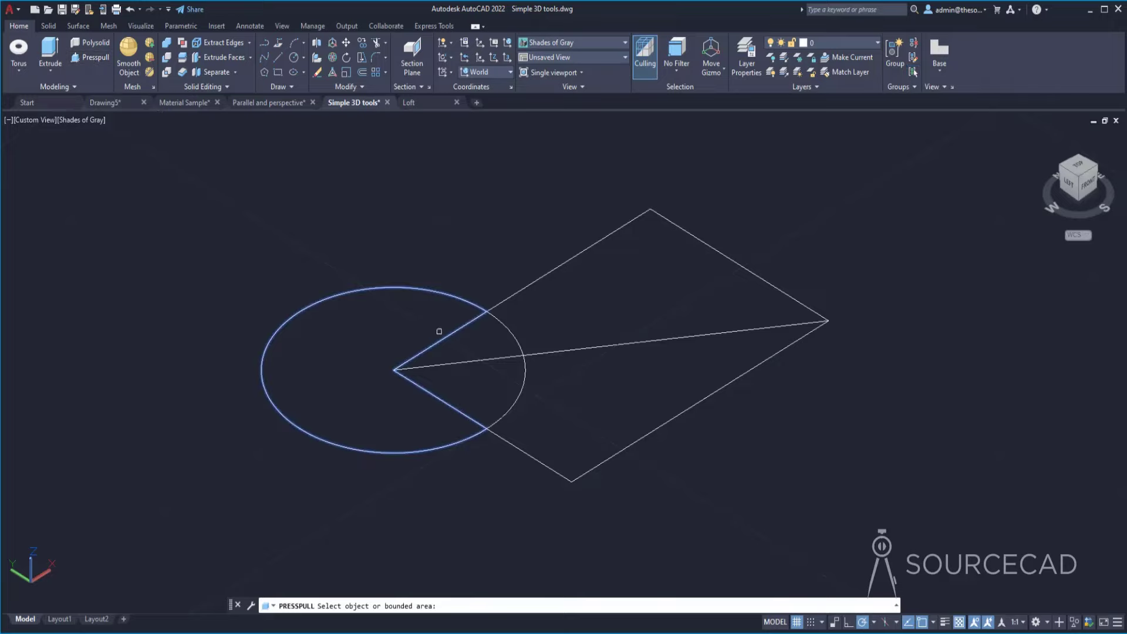
click(480, 342)
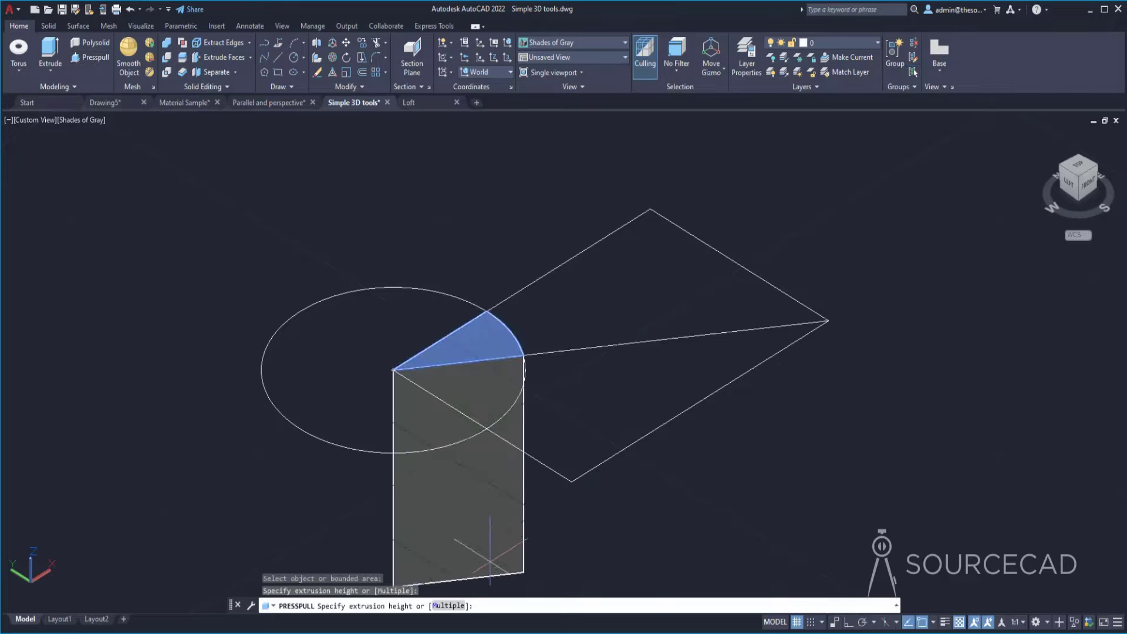
click(448, 606)
click(622, 312)
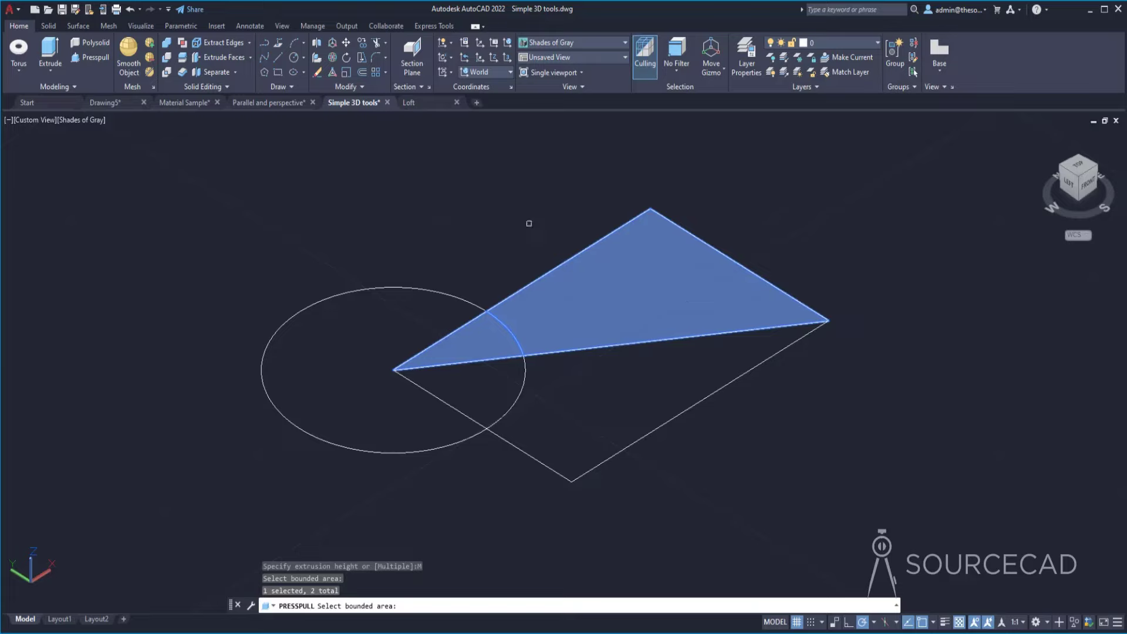
click(366, 324)
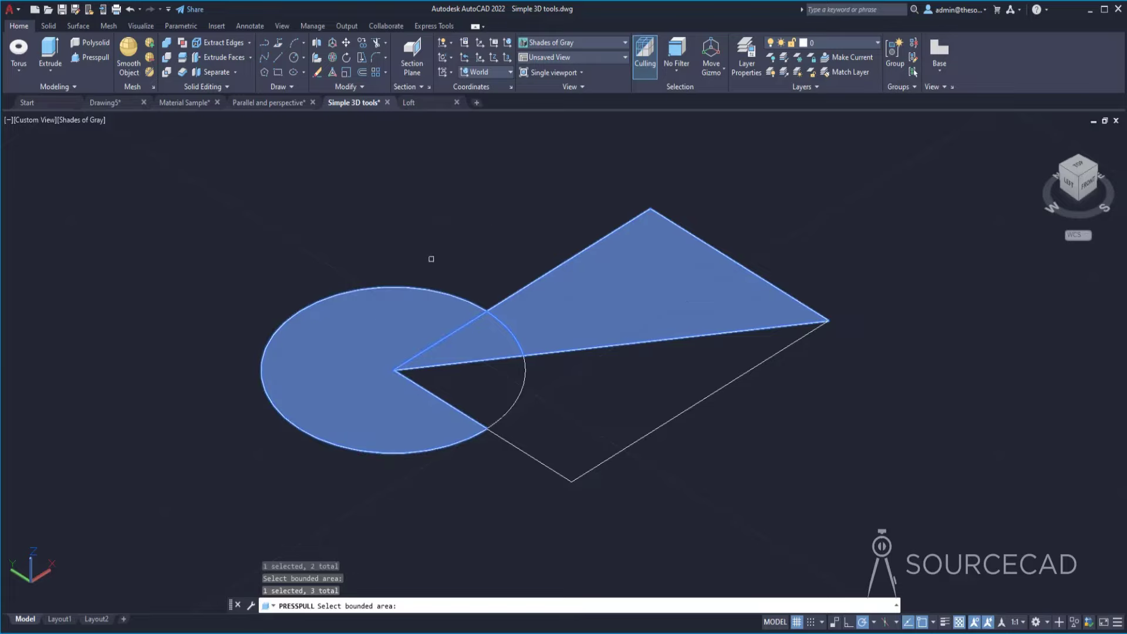
key(Return)
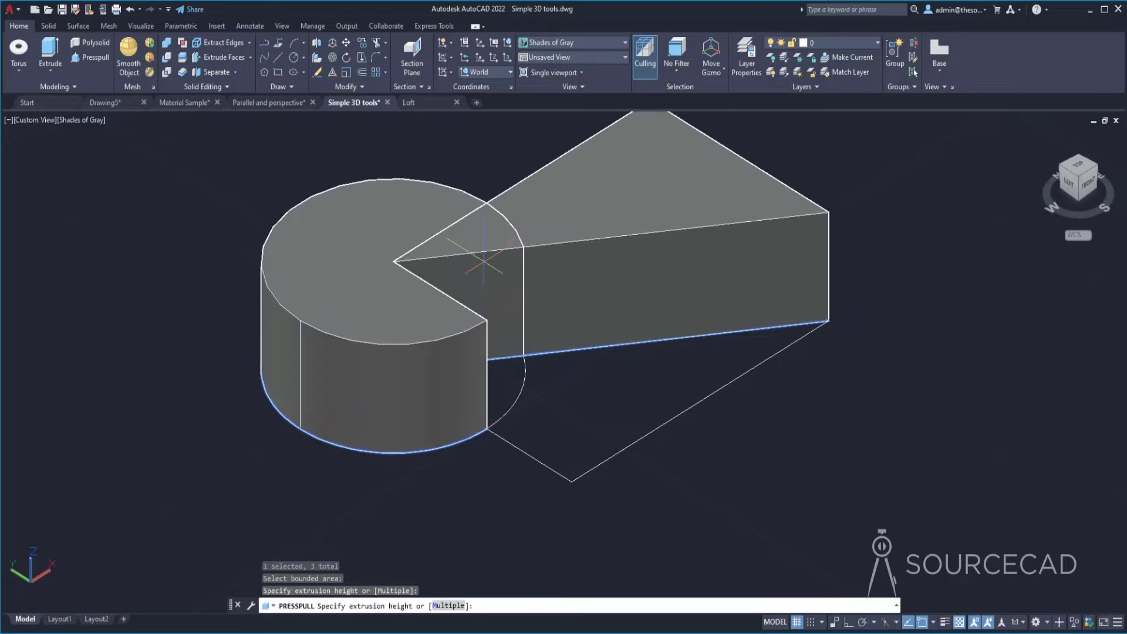
click(483, 276)
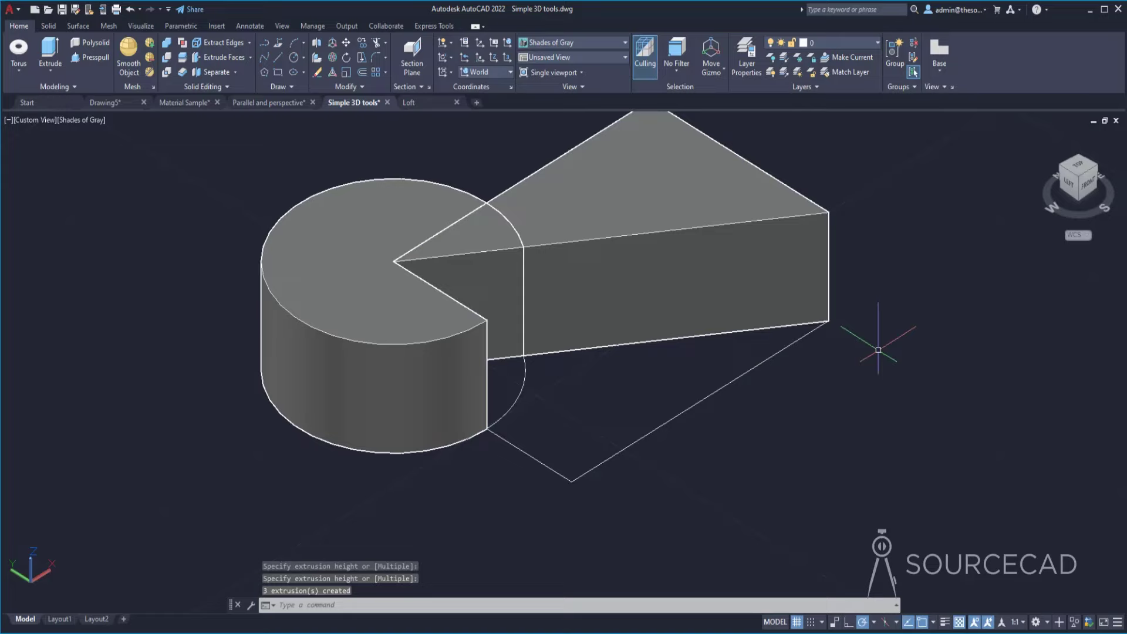
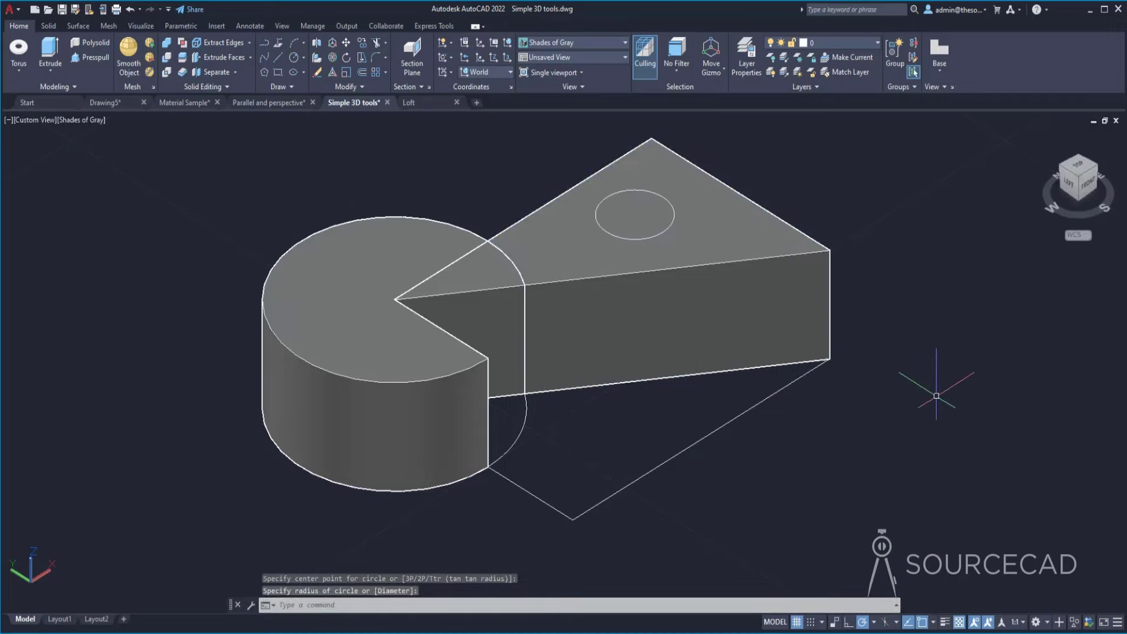
- Add the Dynamic UCS toggle to the status bar through the customization list
click(1117, 623)
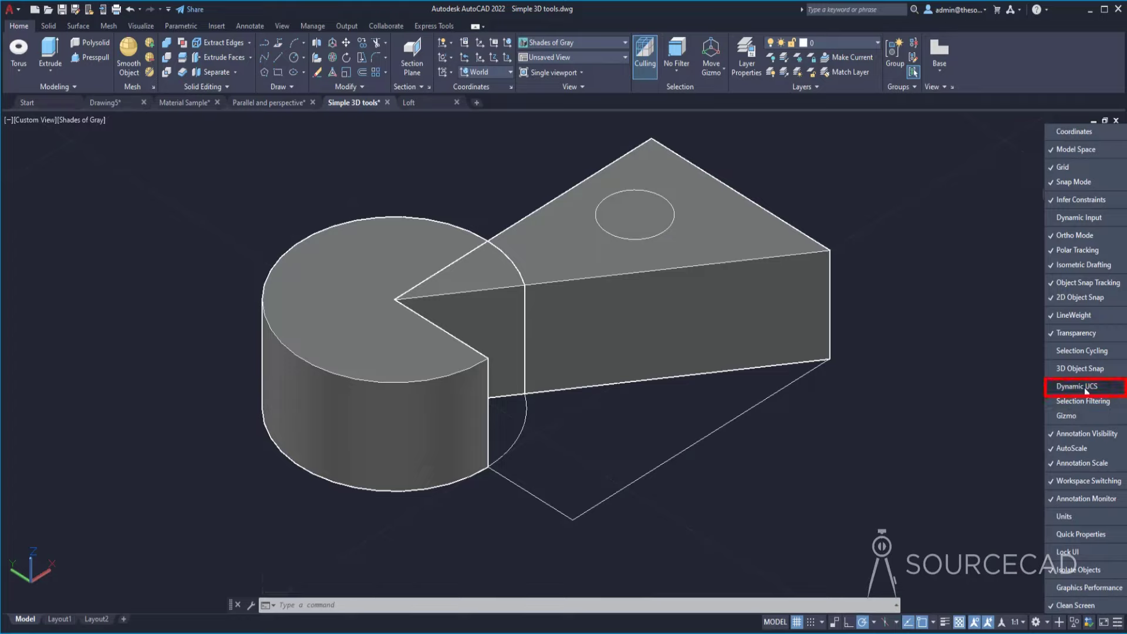
click(1077, 386)
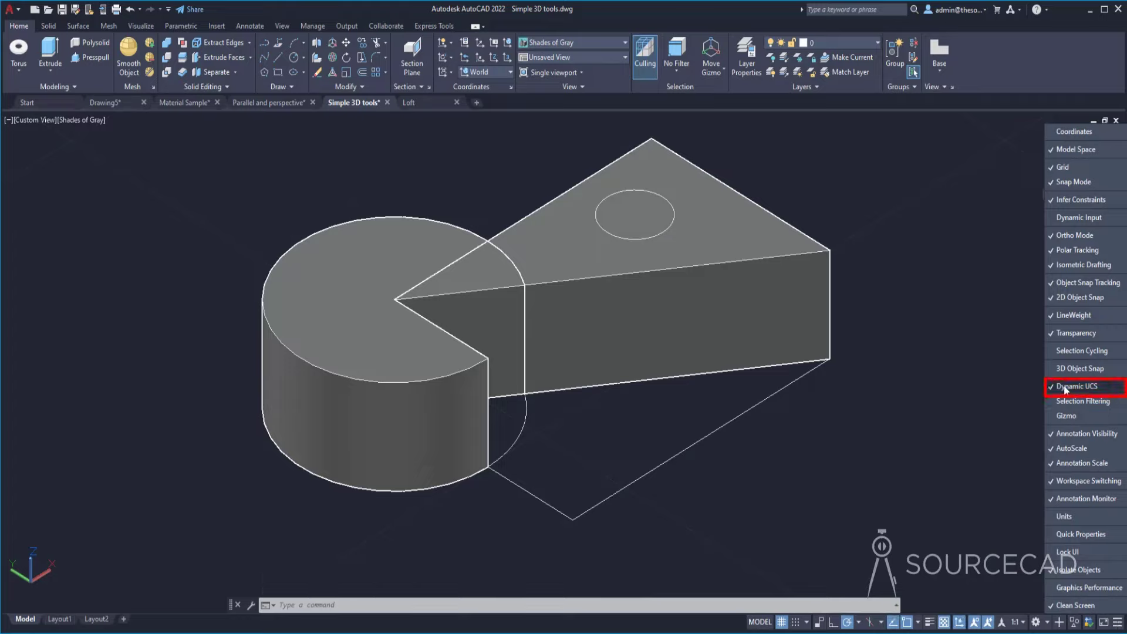
click(974, 399)
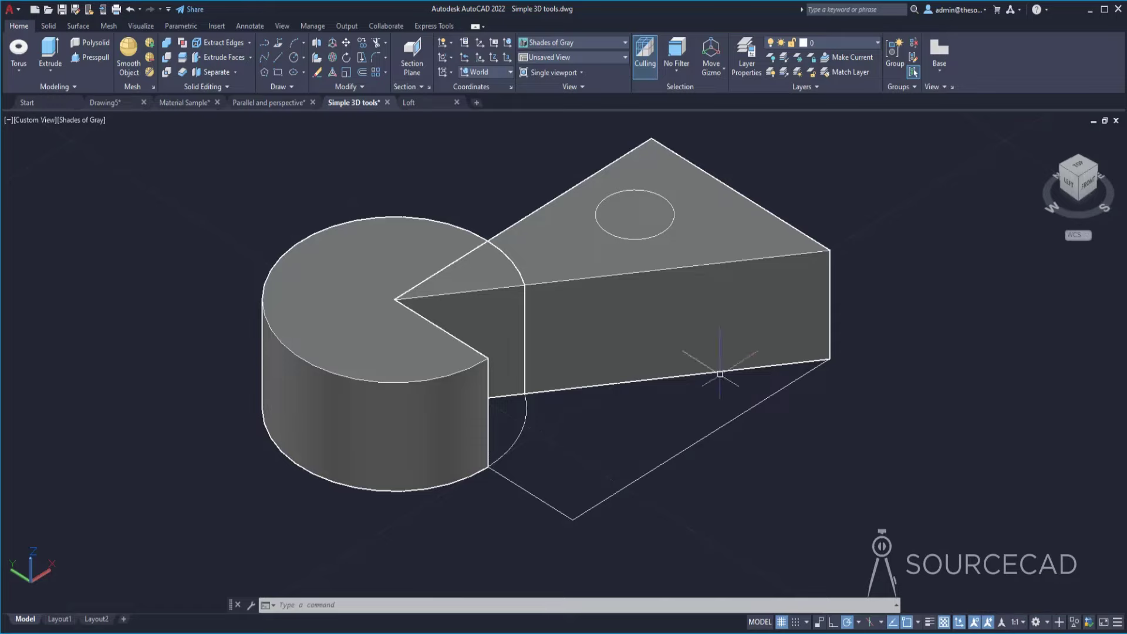
- Draw a circle of radius about 2.2 on the round solid's top face and another circle on the triangular solid's front side face
click(295, 63)
click(340, 290)
click(370, 290)
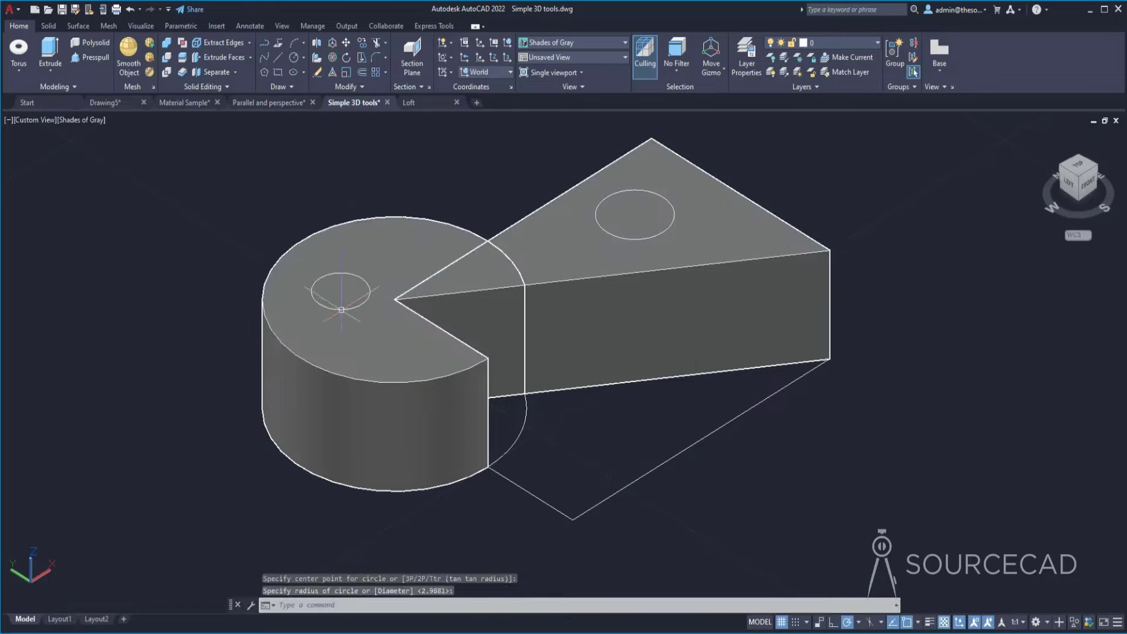
click(294, 61)
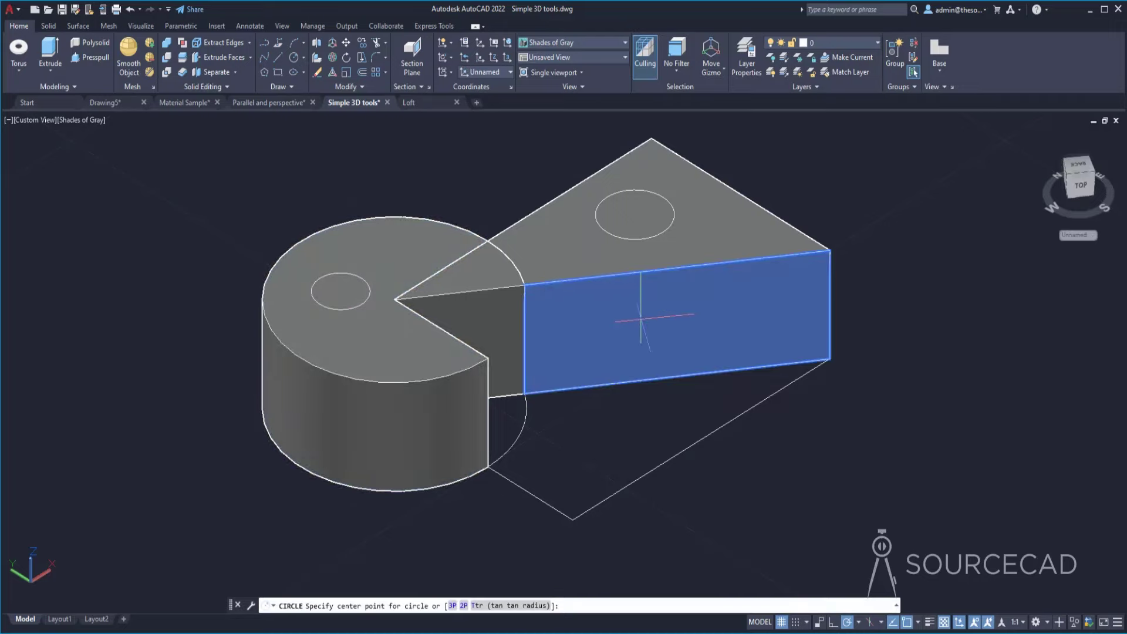
click(642, 318)
click(645, 338)
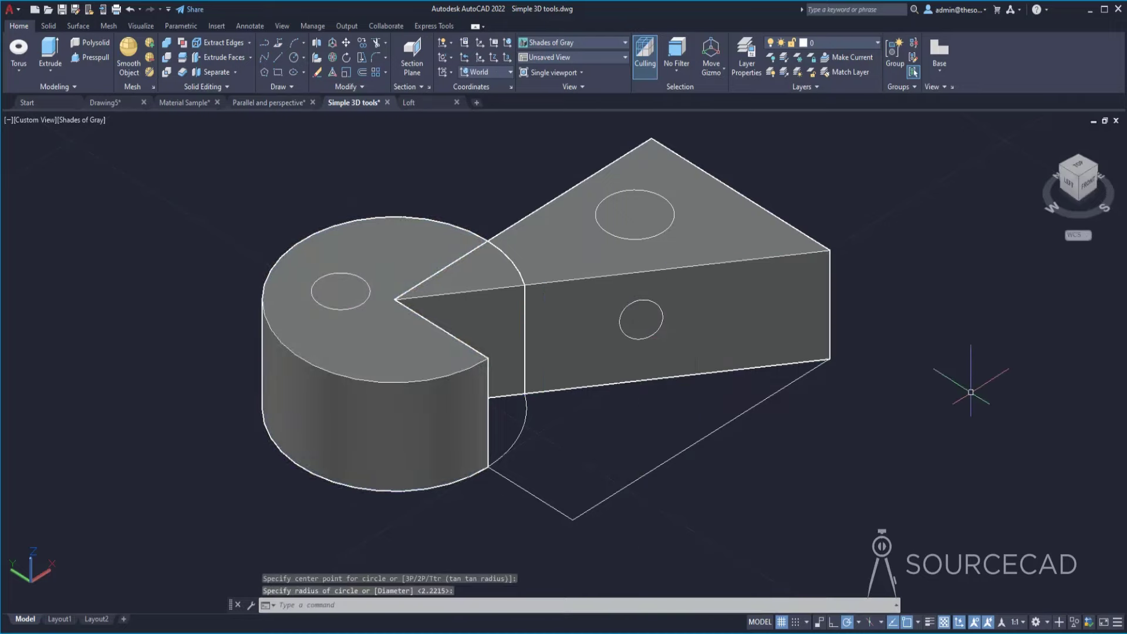
- Turn off Dynamic UCS and Presspull the circle on the triangular solid's top face downward through the solid to cut a hole
click(959, 622)
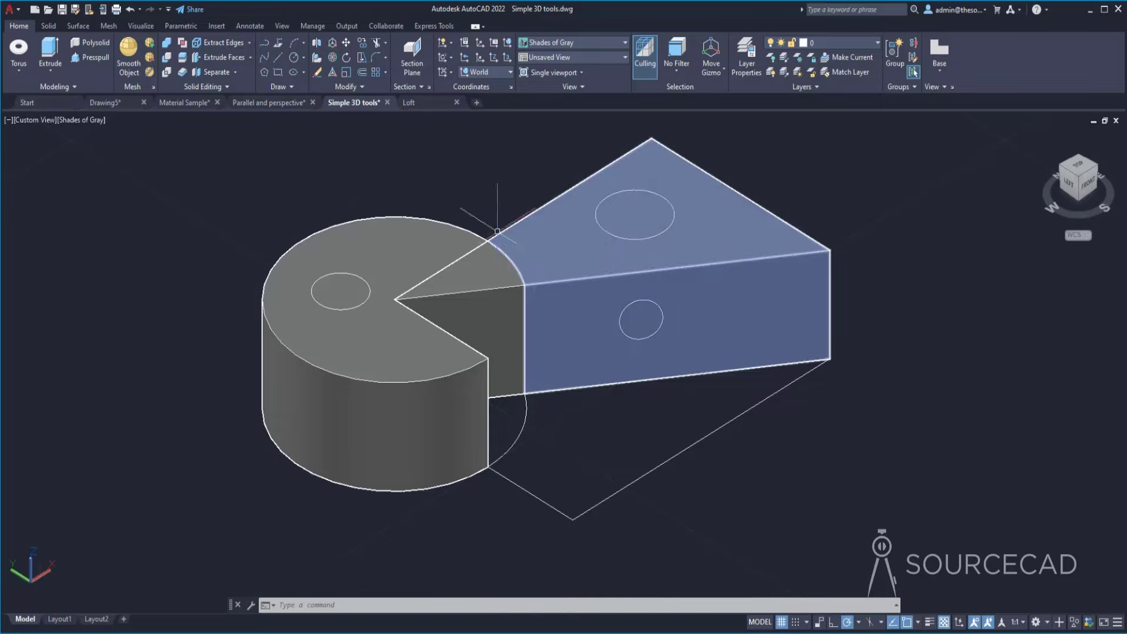
click(91, 58)
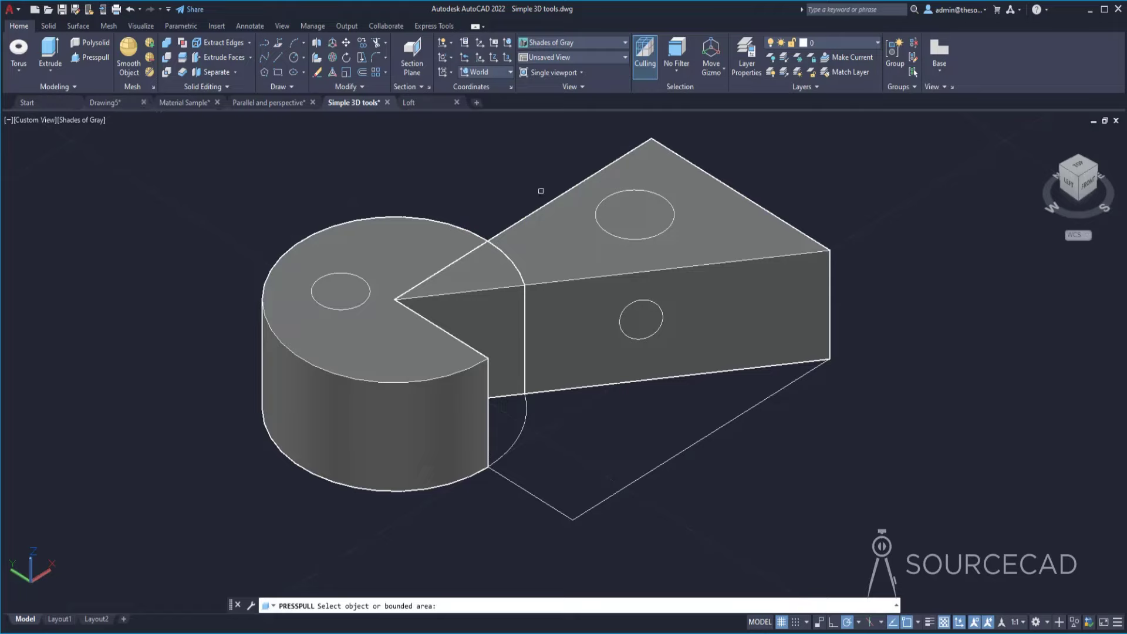
click(630, 207)
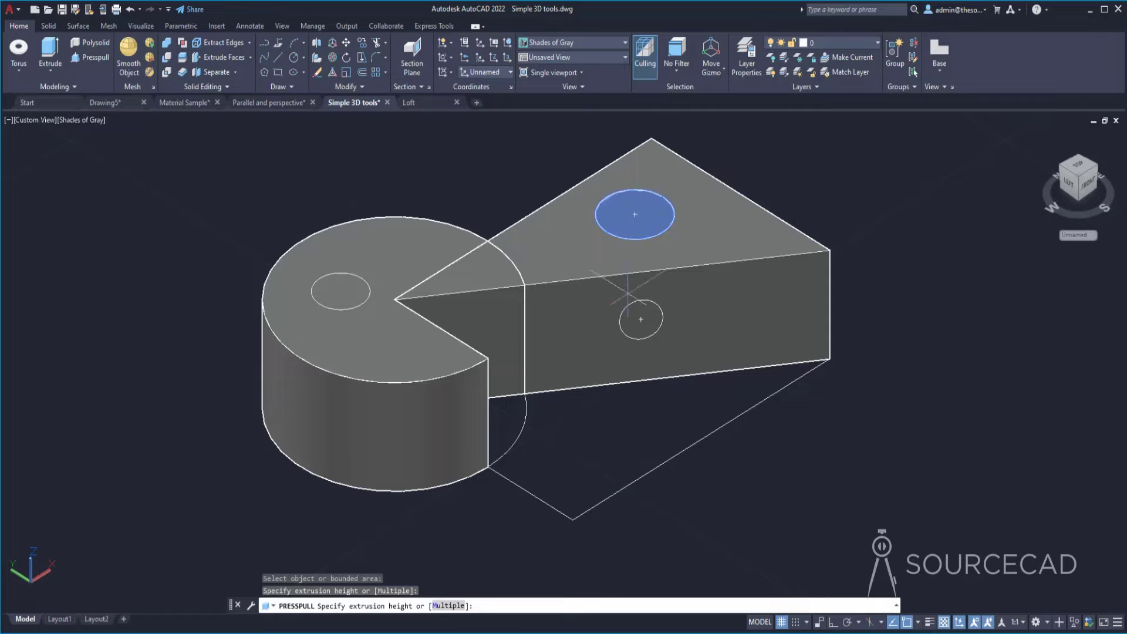
click(642, 437)
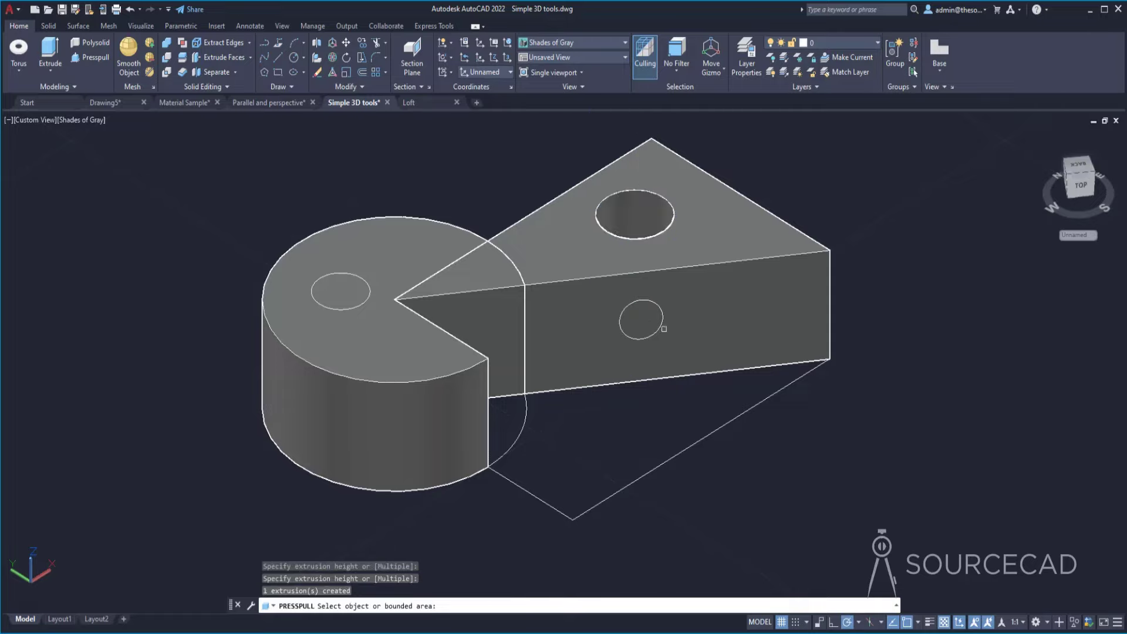
- Presspull the side-face circle outward and the round solid's top-face circle upward freehand into cylindrical pegs
shift+middle_drag(573, 227, 573, 189)
click(640, 309)
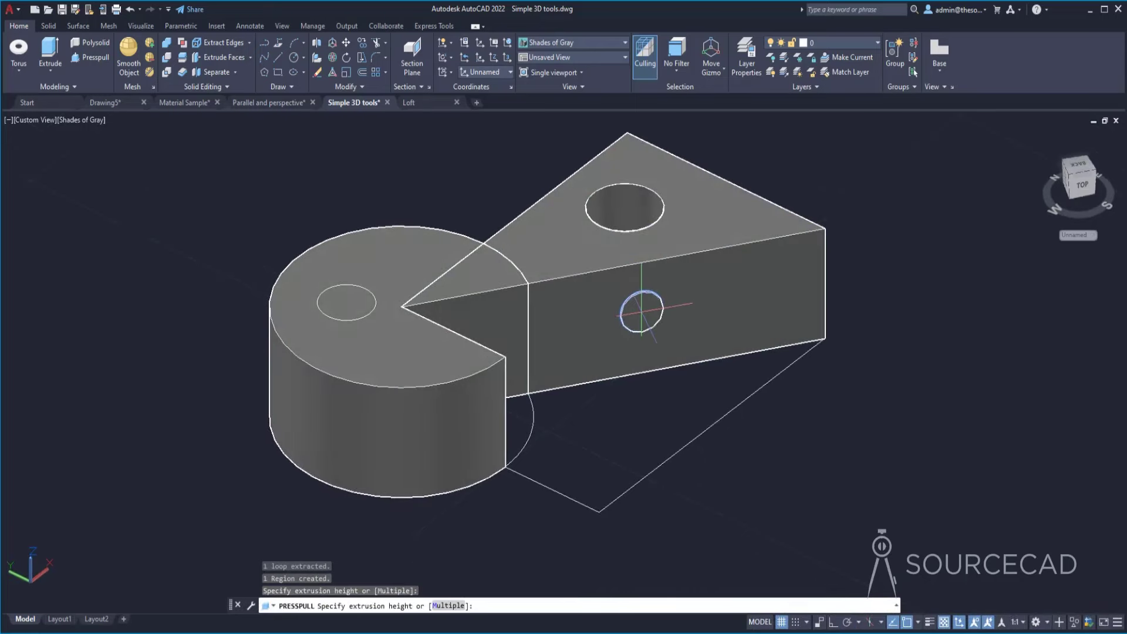
click(683, 398)
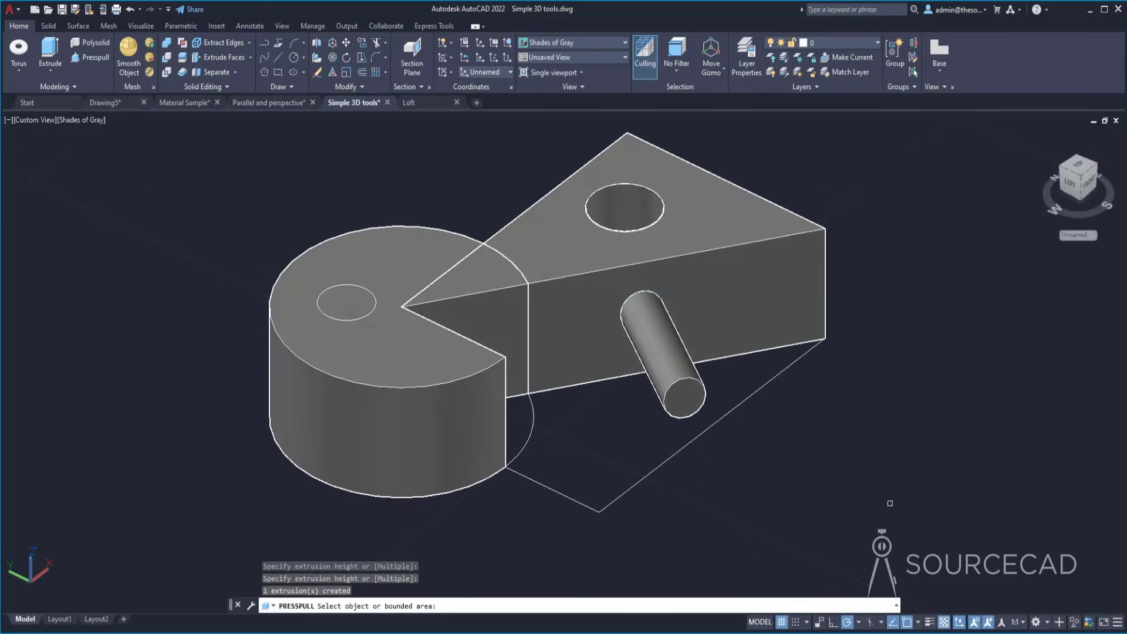
click(346, 302)
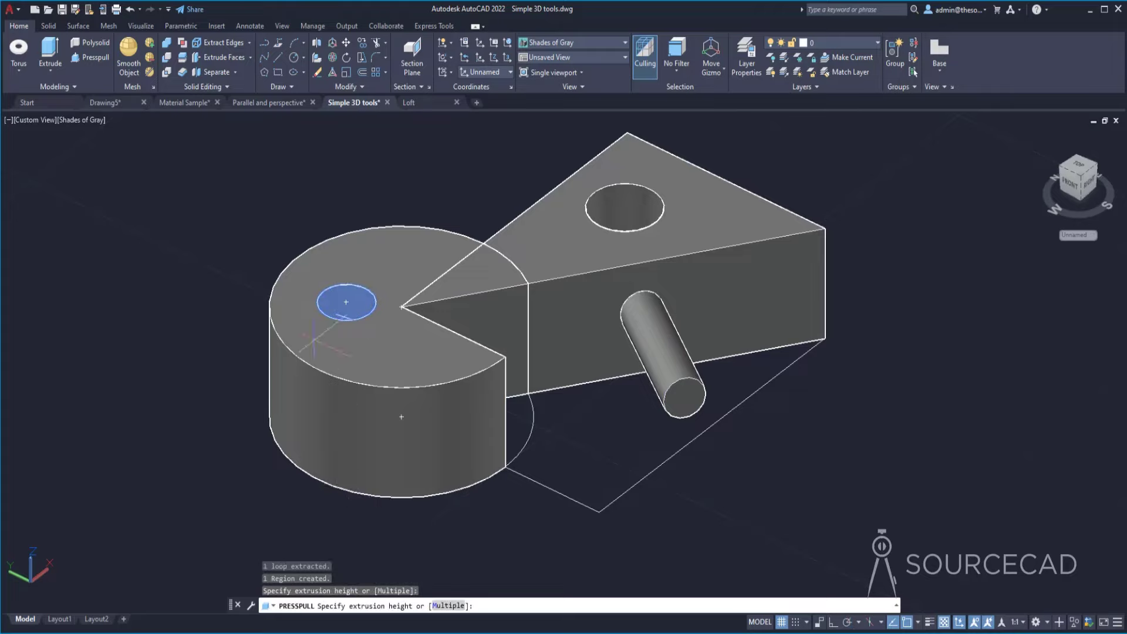
click(320, 182)
key(Return)
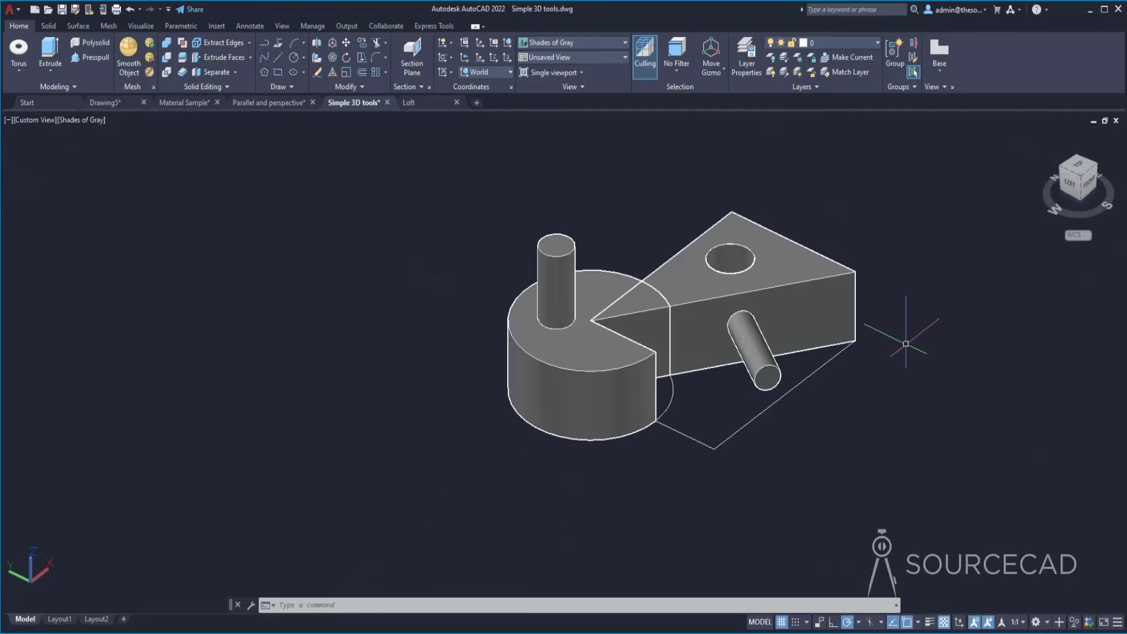
scroll(915, 305, down, 2)
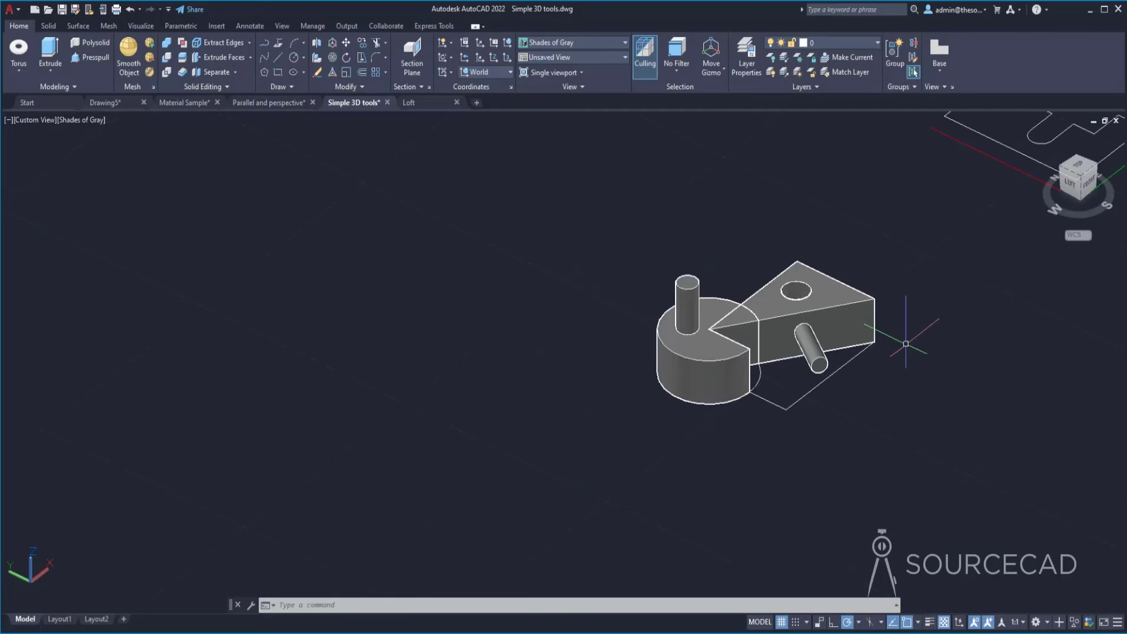
- Revolve the closed stepped profile a full 360 degrees about the red axis line and view the solid from another side
drag(880, 327, 428, 477)
key(Escape)
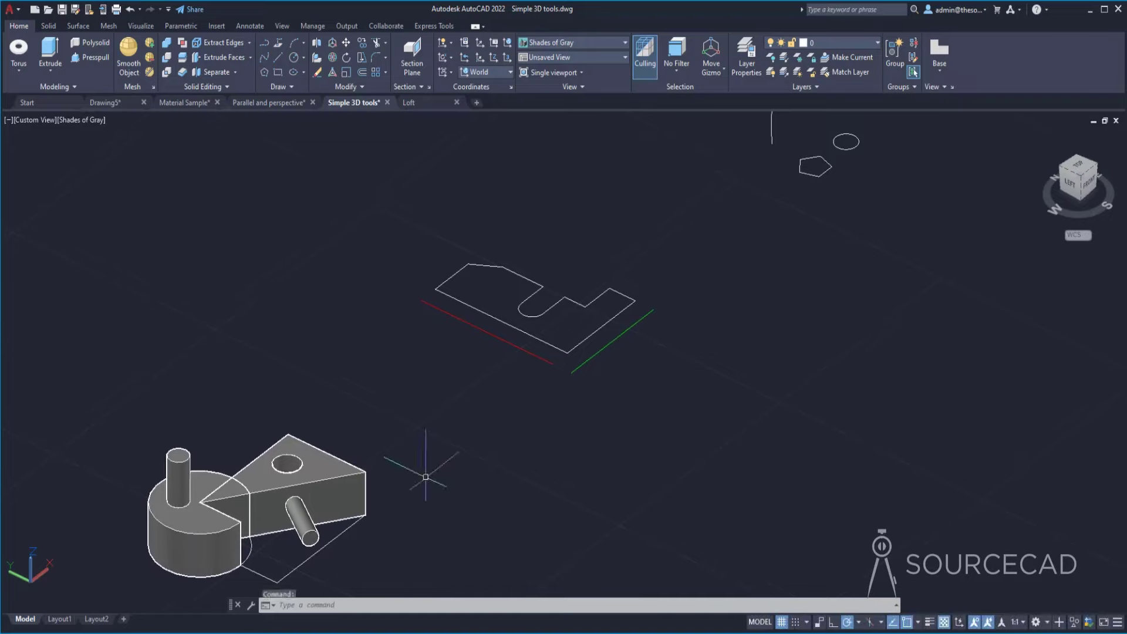
click(44, 71)
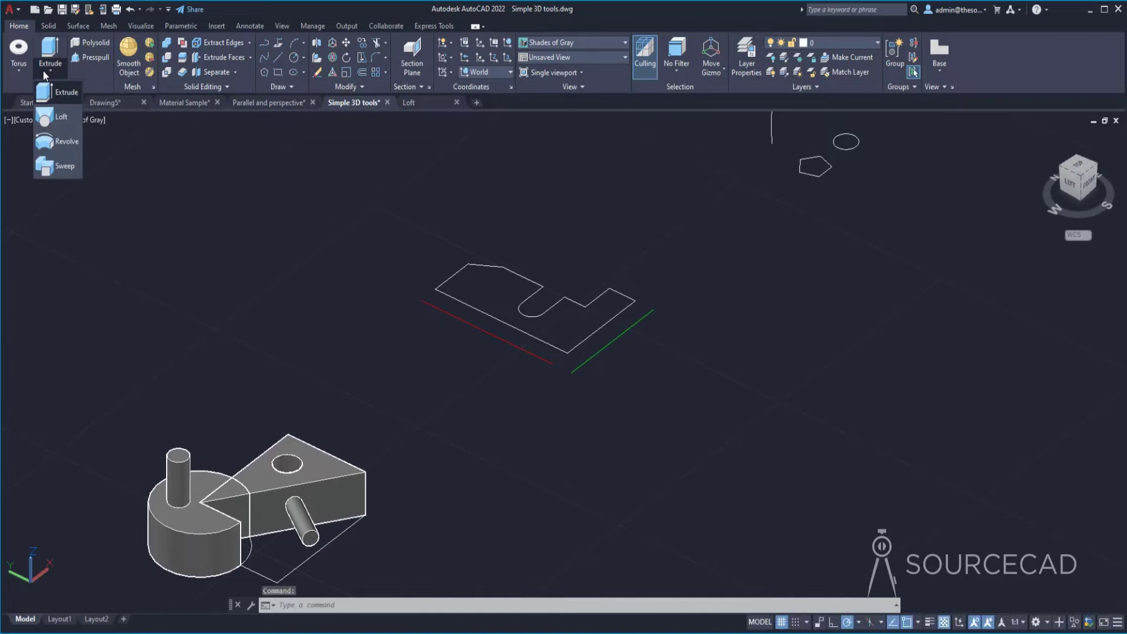
click(64, 143)
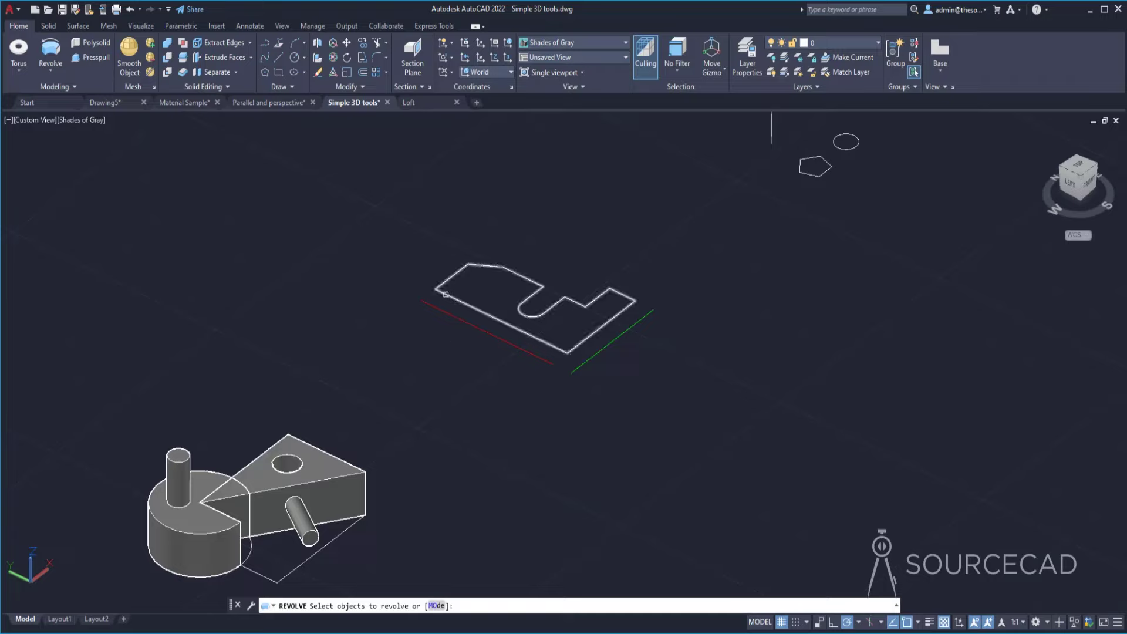
click(594, 330)
key(Return)
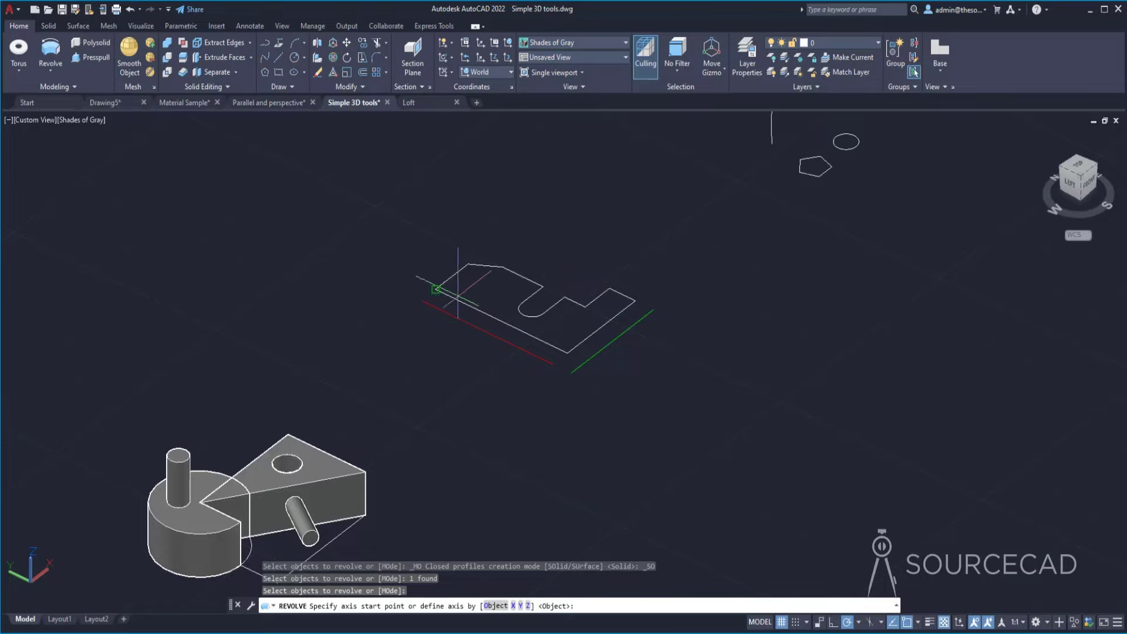
click(420, 300)
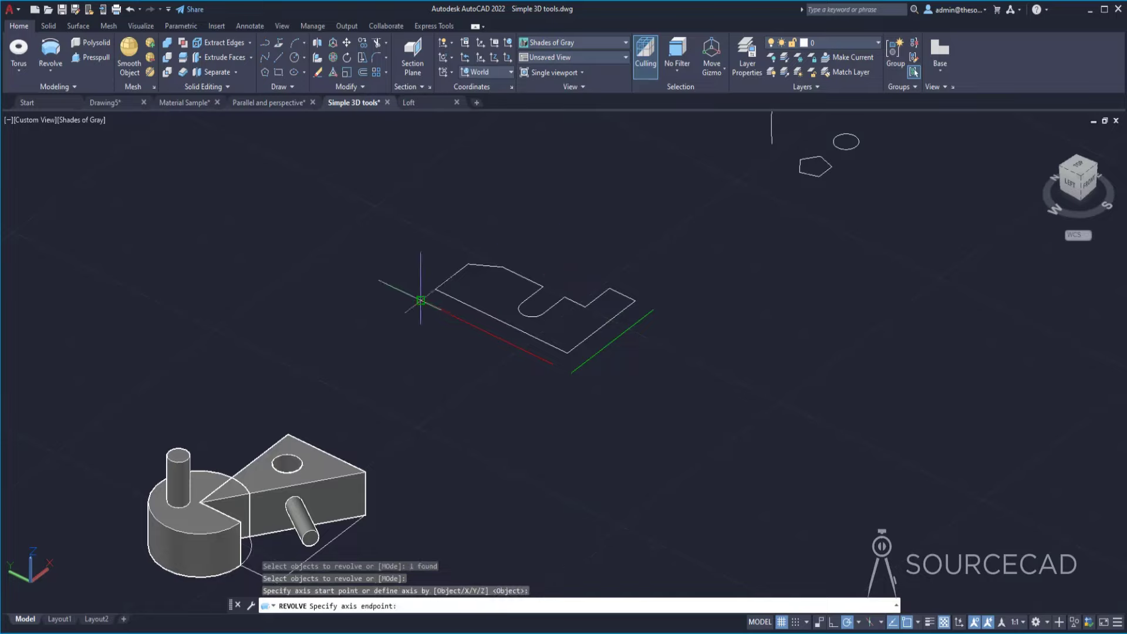
click(552, 363)
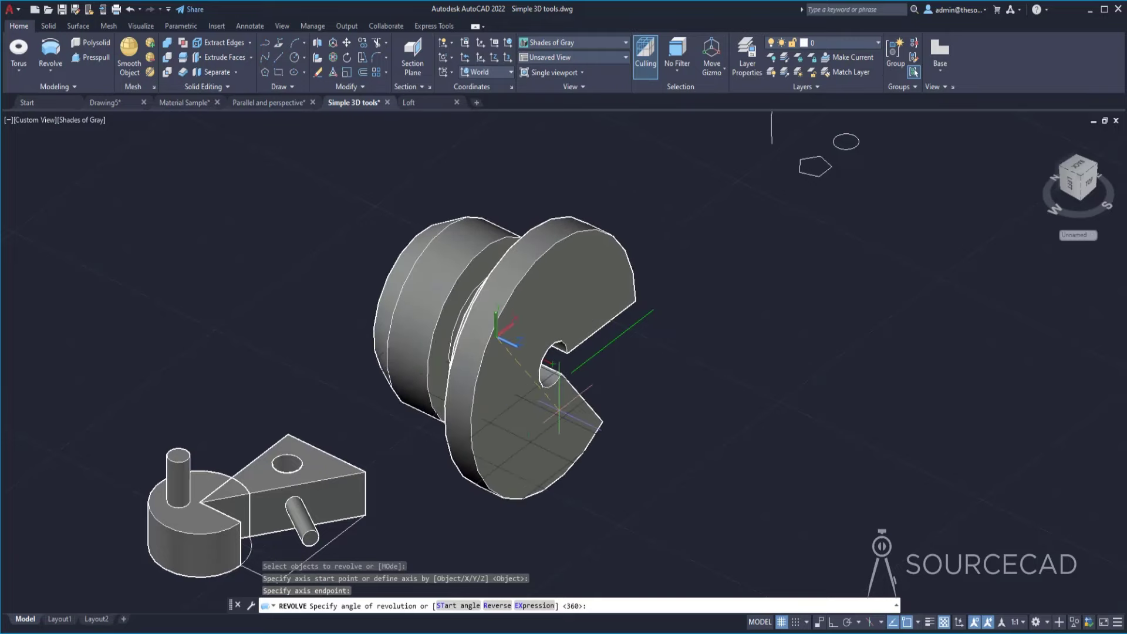
key(Return)
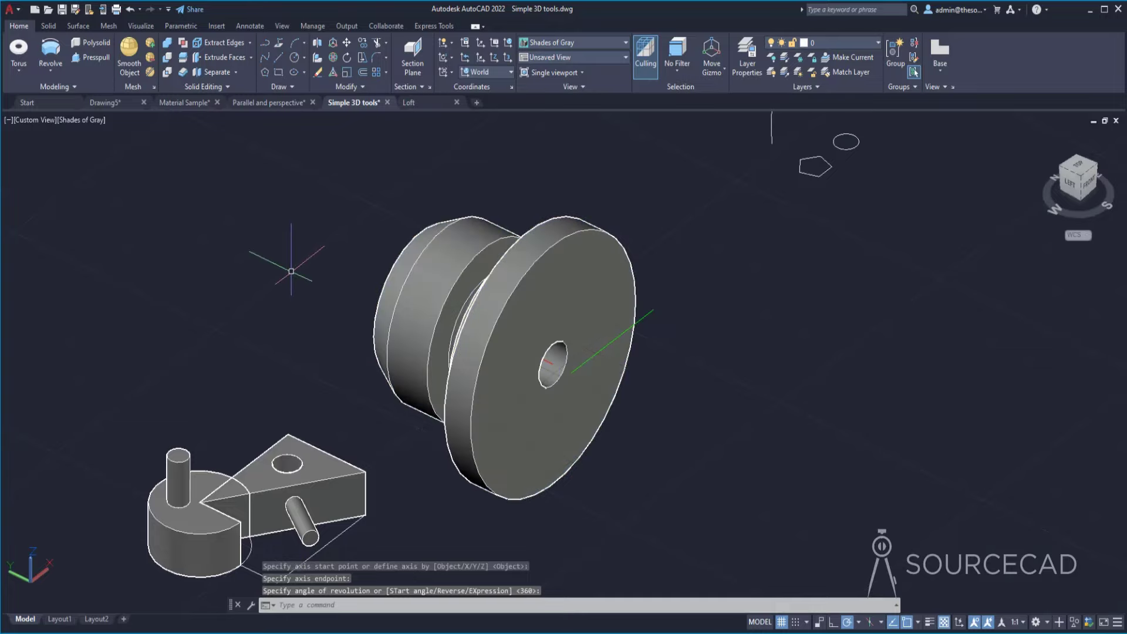
shift+middle_drag(328, 352, 410, 246)
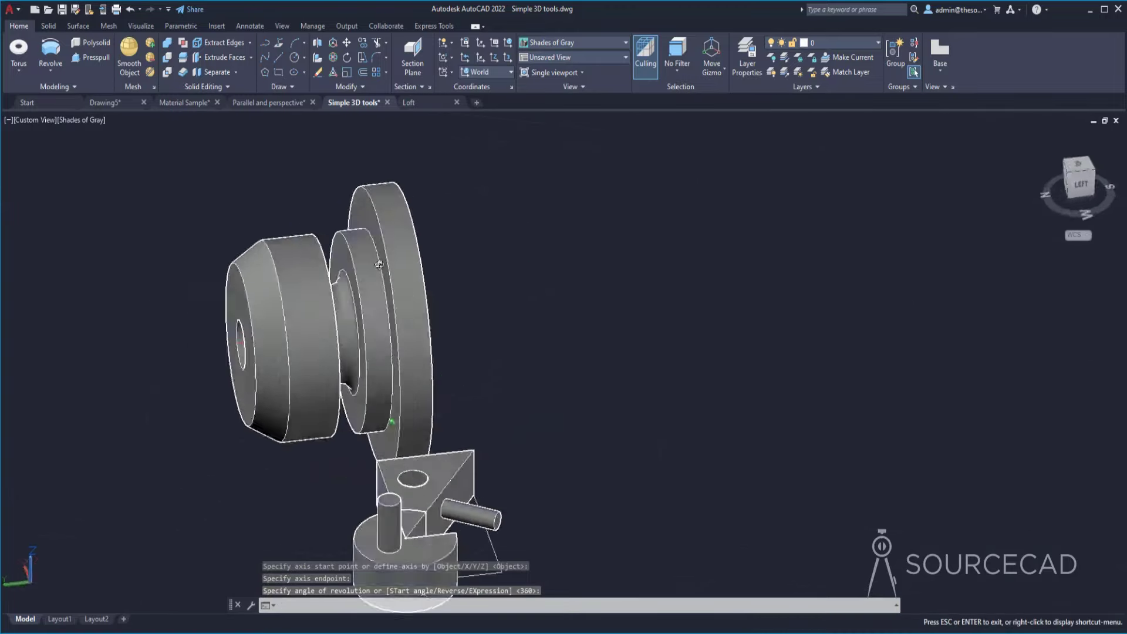
- Undo the revolve about the red line to restore the closed profile
key(ctrl+z)
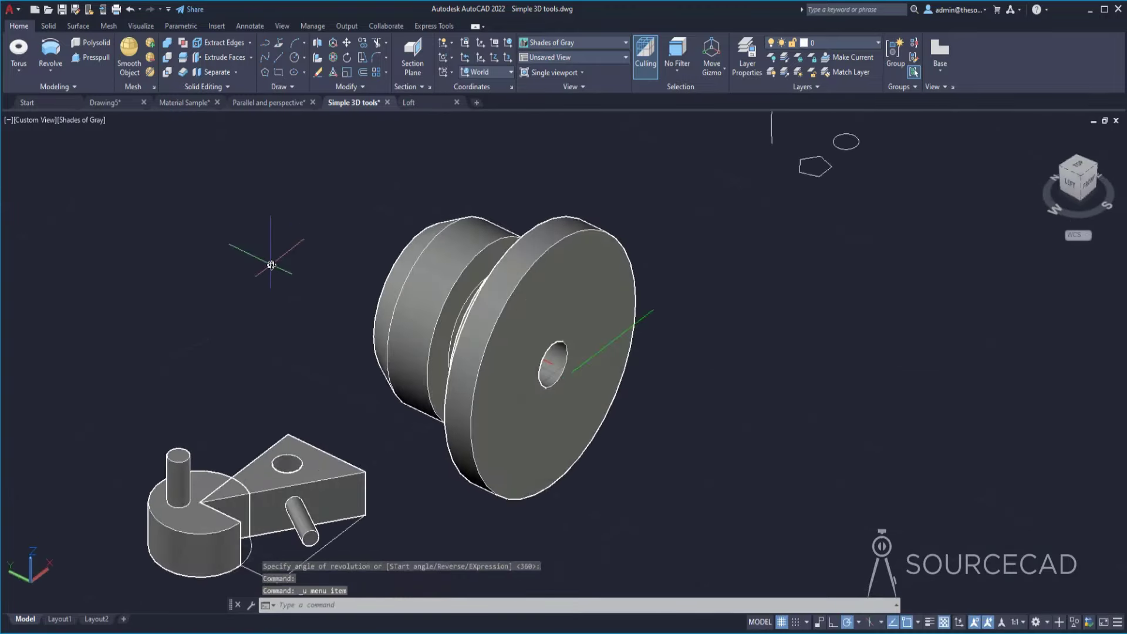
key(ctrl+z)
key(ctrl+z)
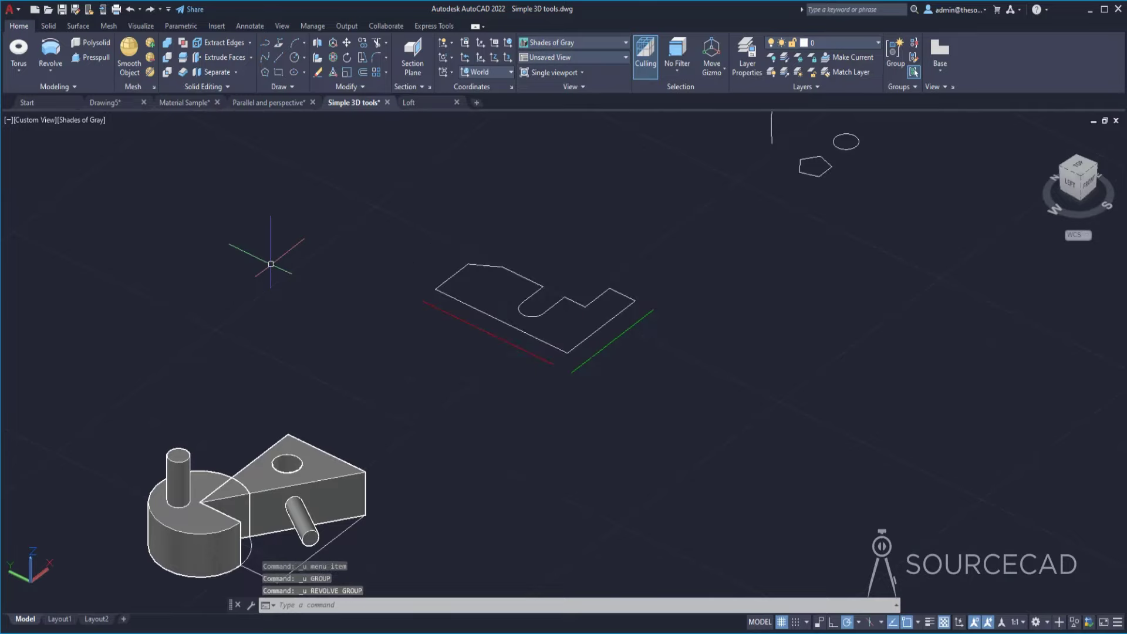
- Revolve the closed profile a full 360 degrees about the green axis line and inspect the resulting solid
click(51, 51)
click(502, 281)
key(Return)
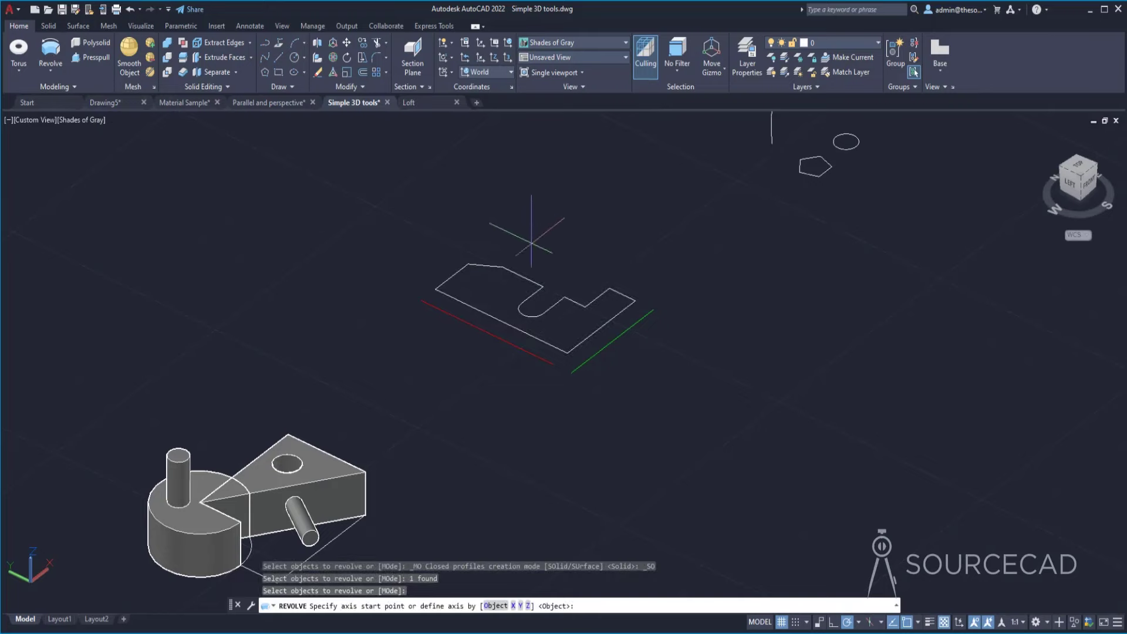
click(572, 371)
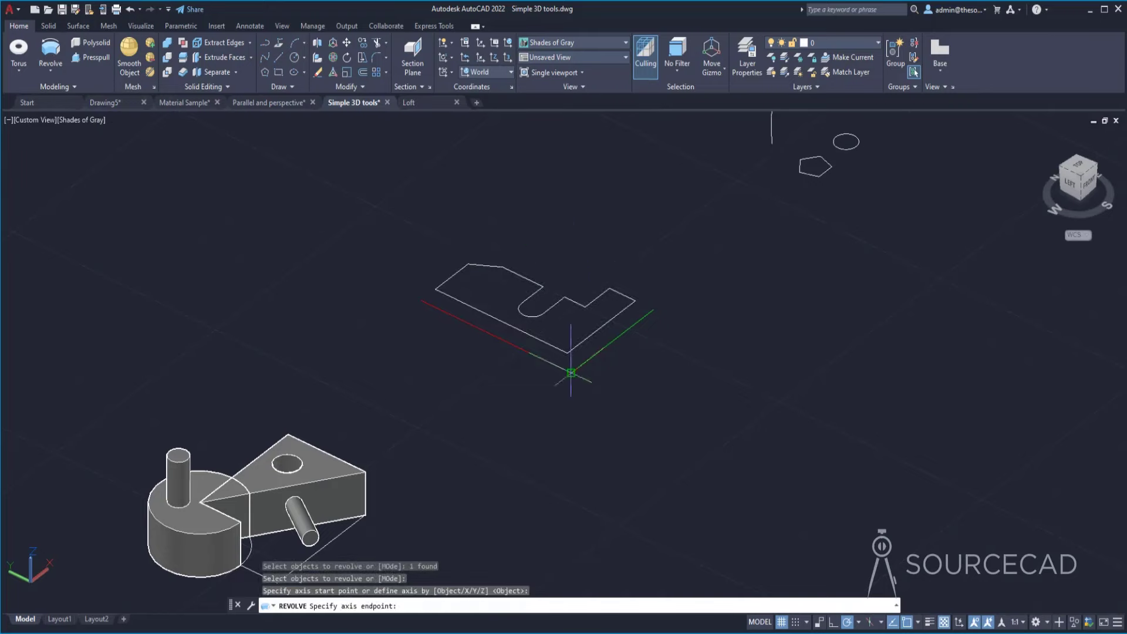
click(652, 309)
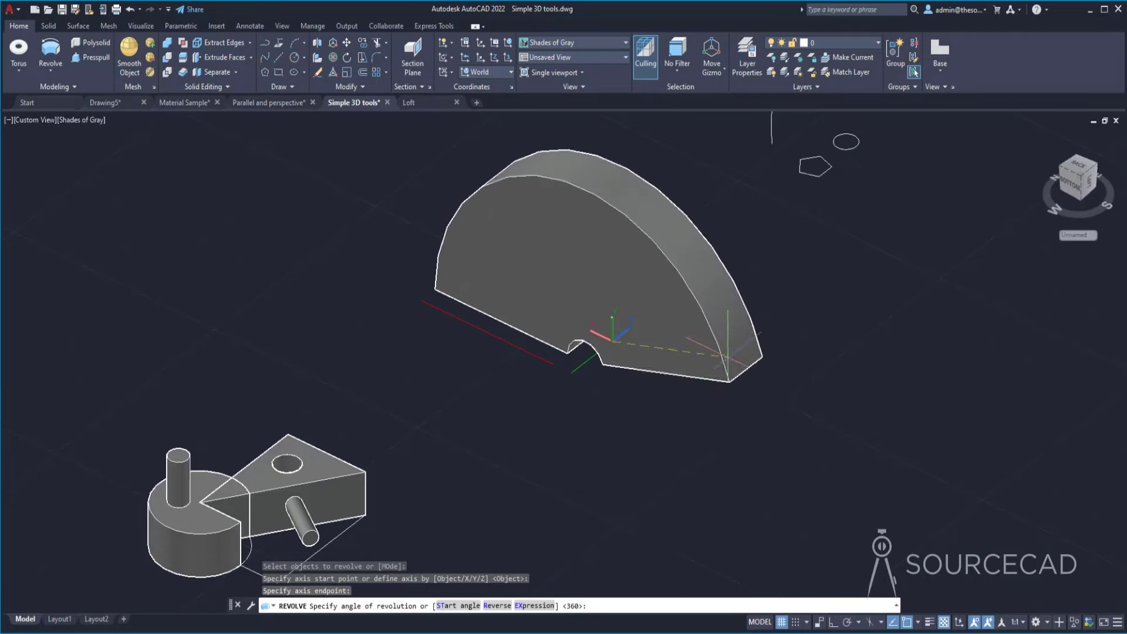
key(Return)
shift+middle_drag(382, 428, 755, 193)
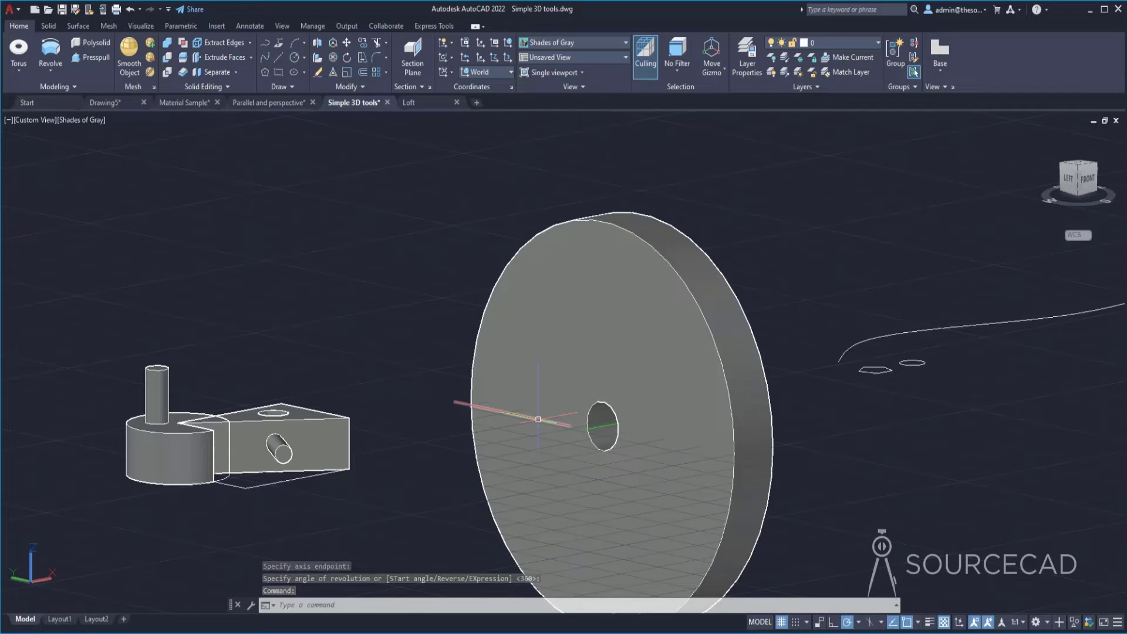
- Undo the revolve about the green line to restore the closed profile
key(ctrl+z)
key(ctrl+z)
key(ctrl+z)
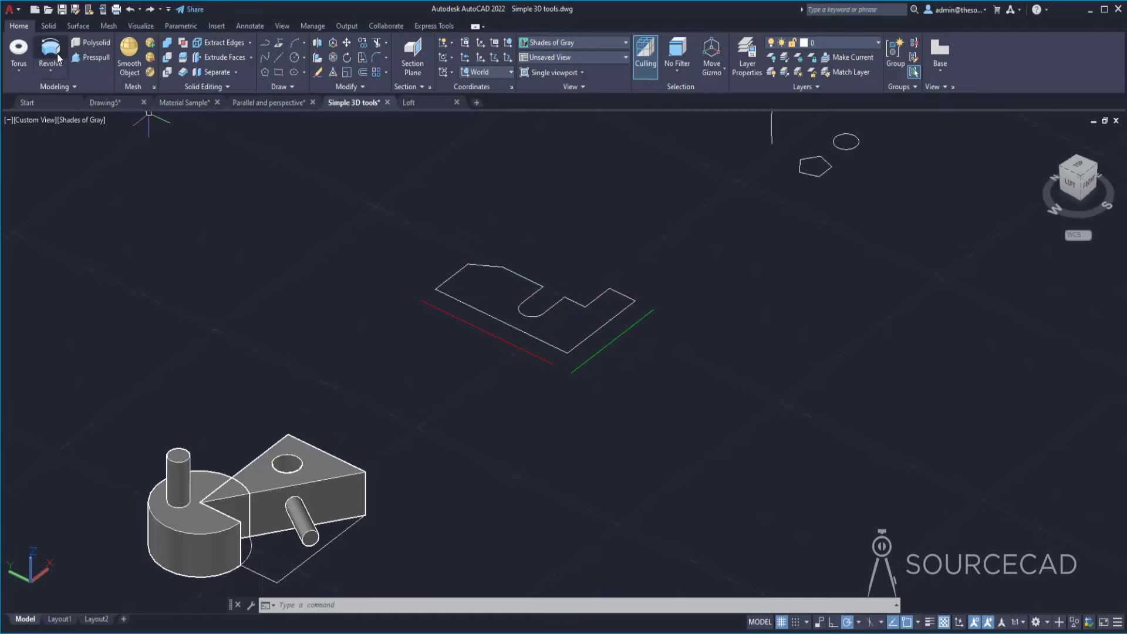
- Revolve the closed profile 270 degrees about its own straight edge beside the green line and inspect the solid from several sides
click(58, 54)
click(523, 303)
key(Return)
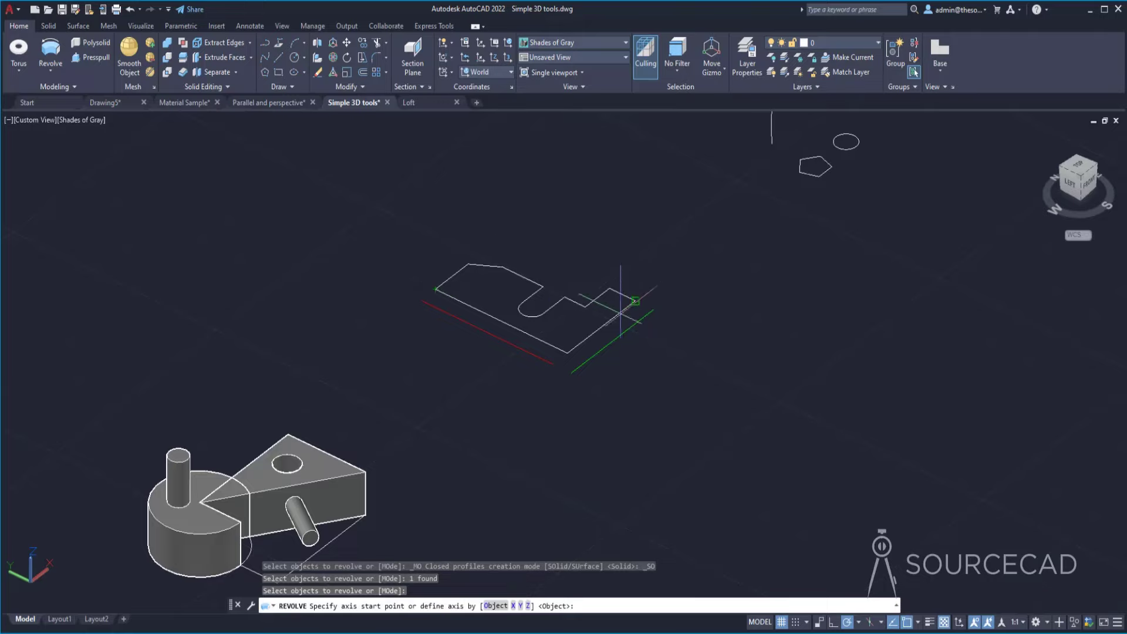
click(569, 352)
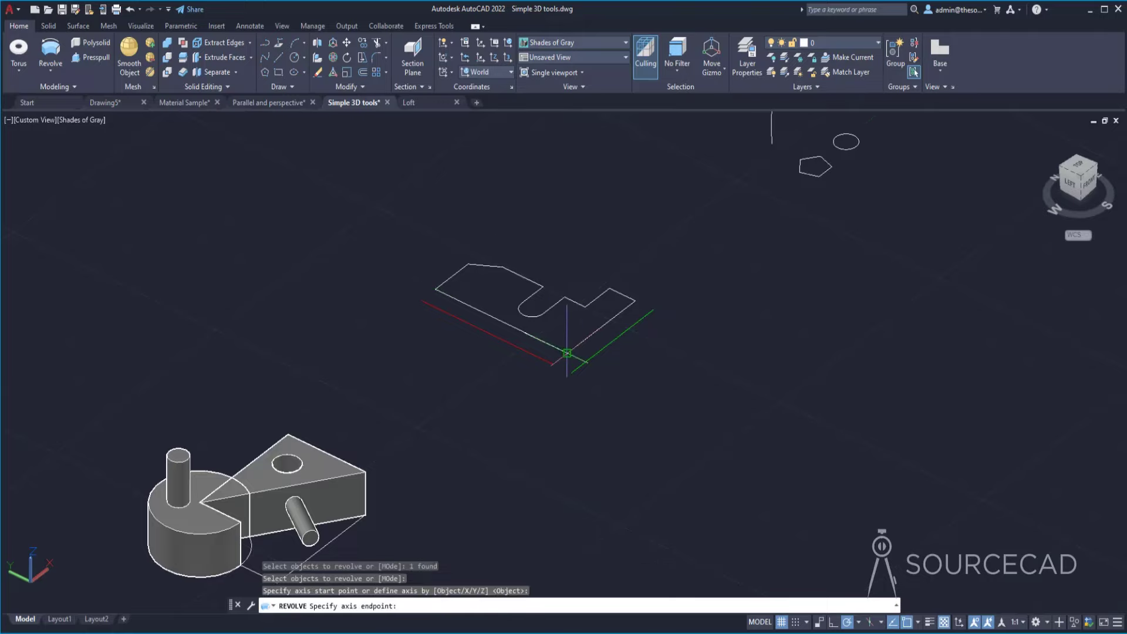
click(635, 300)
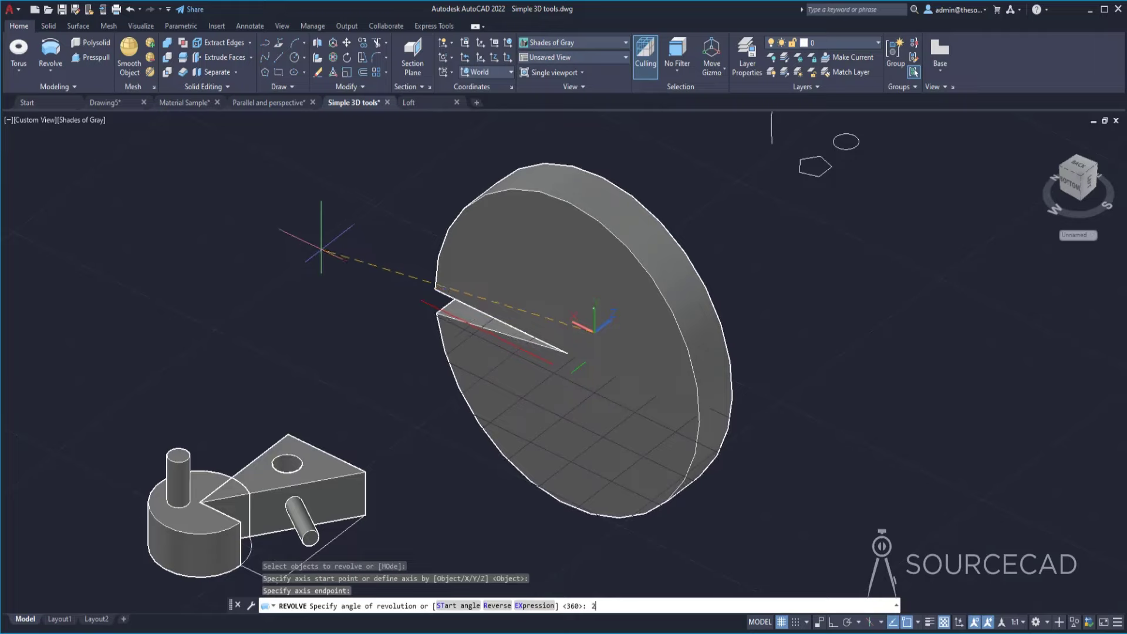
key(Return)
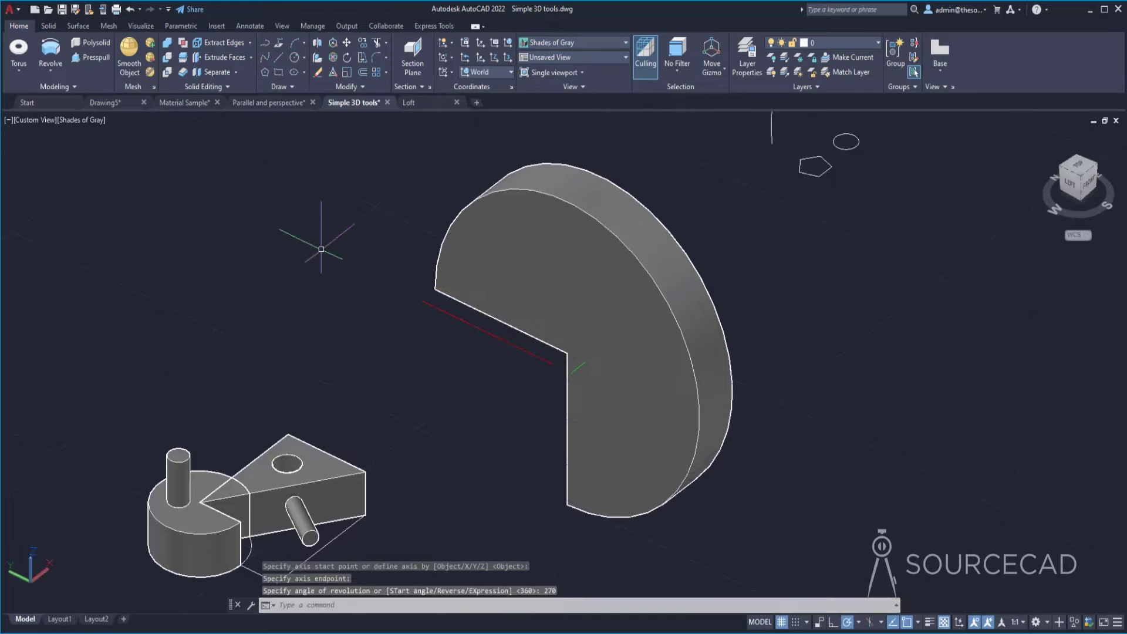
shift+middle_drag(785, 201, 486, 101)
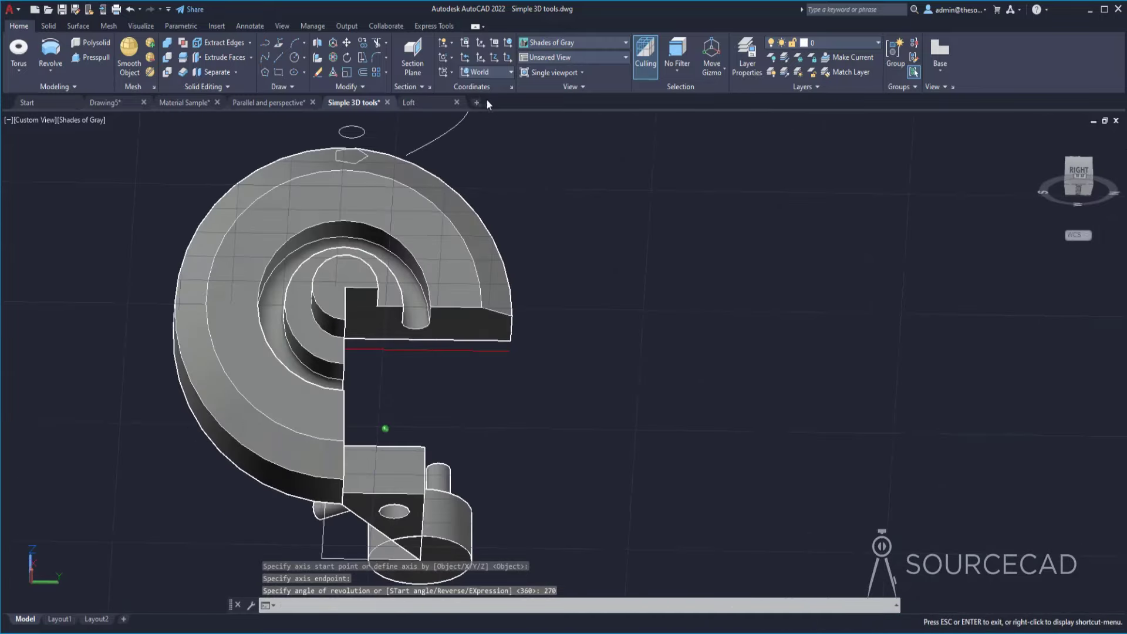
shift+middle_drag(440, 411, 216, 187)
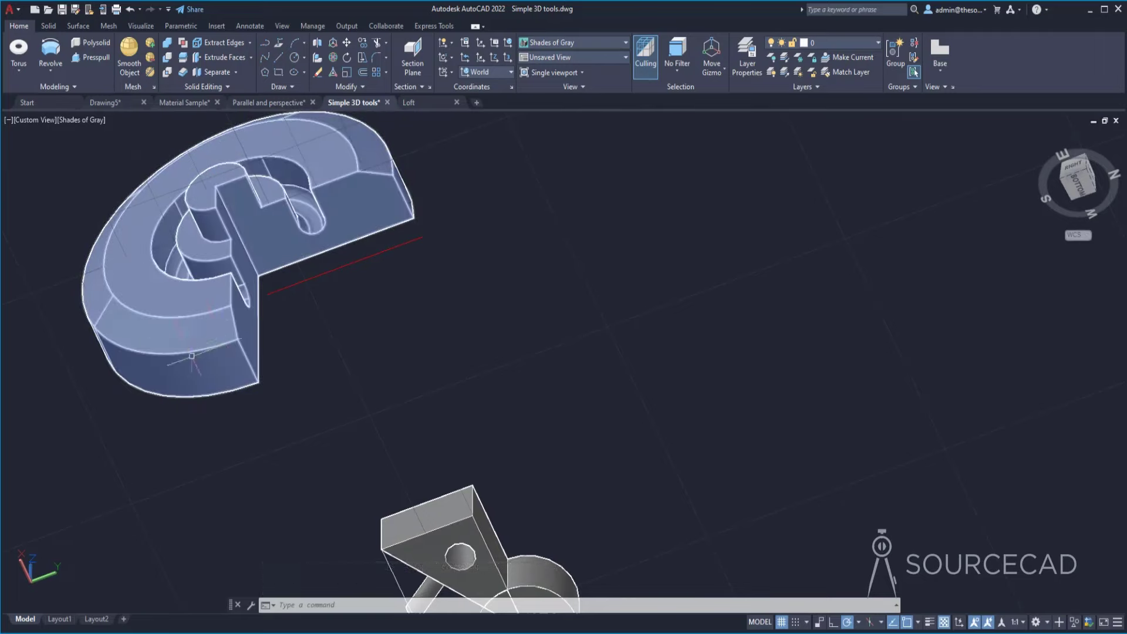
shift+middle_drag(323, 323, 332, 385)
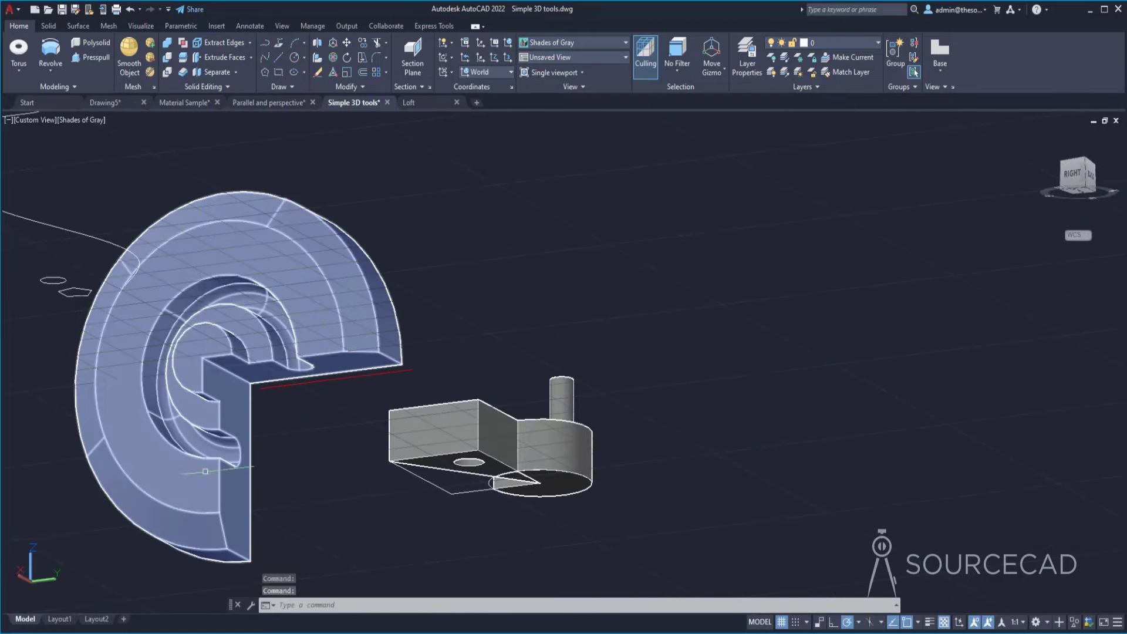
shift+middle_drag(287, 378, 540, 327)
scroll(722, 296, up, 3)
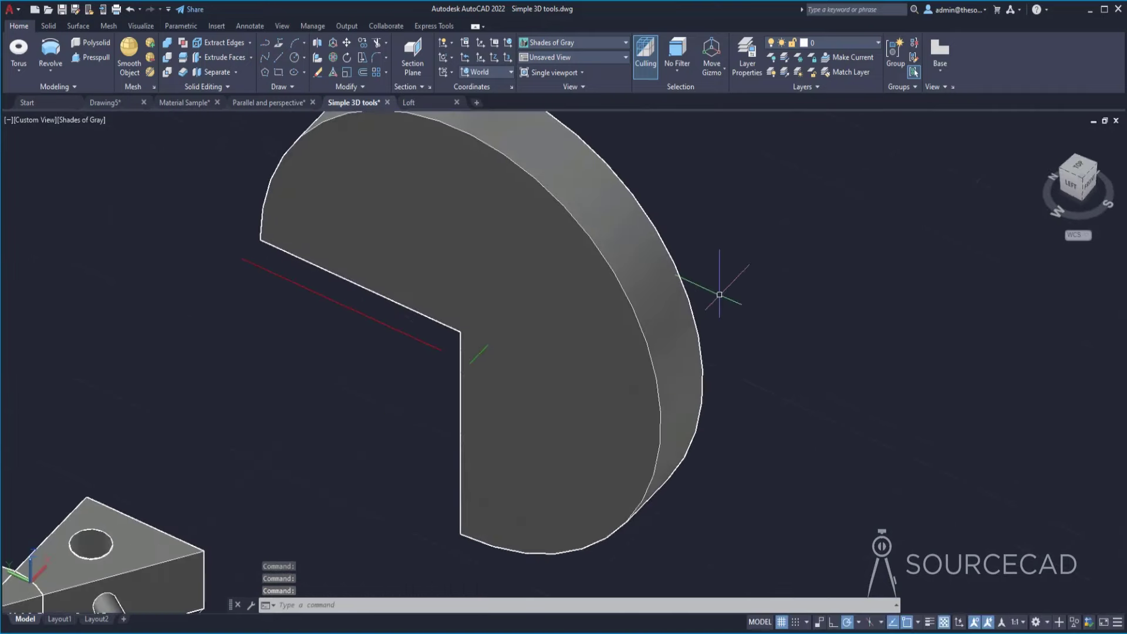
- Erase the revolved solid, the red and green axis lines, and the pegged round and triangular solids with their leftover outlines
scroll(719, 298, down, 3)
scroll(719, 298, down, 5)
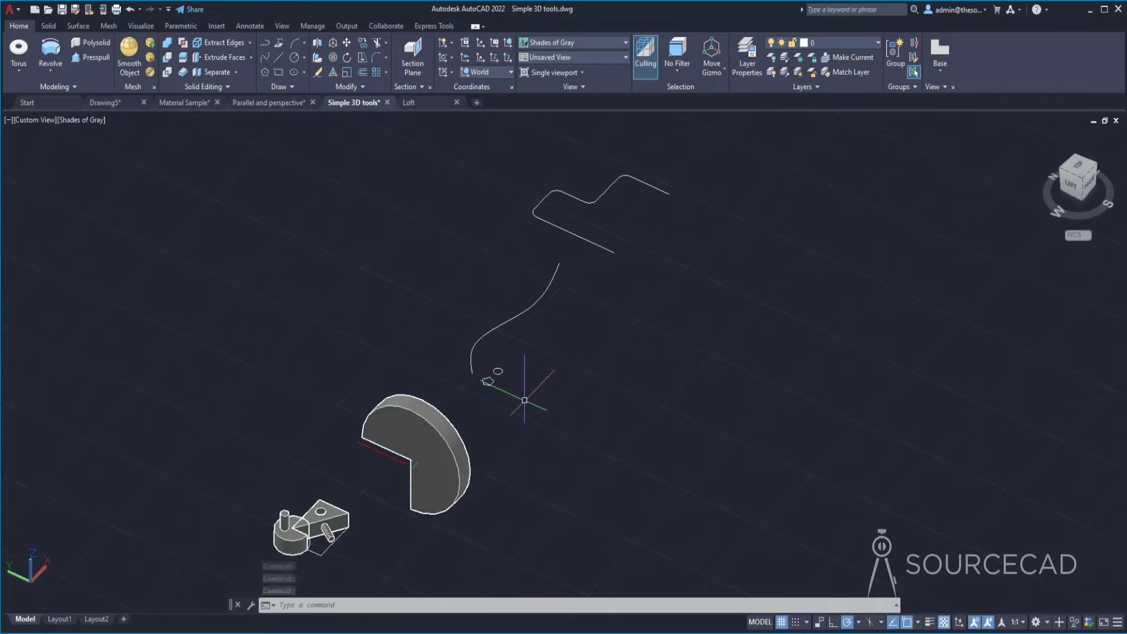
click(467, 566)
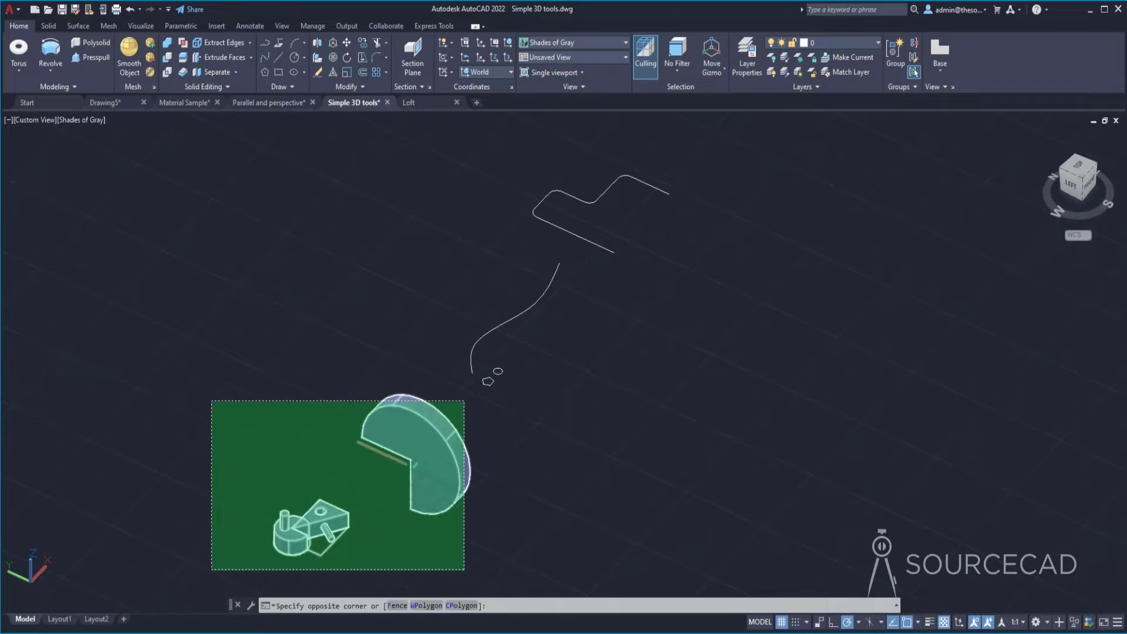
click(211, 400)
key(Delete)
- Sweep the small circle along the S-shaped curve into a solid tube and view it from a lower angle
scroll(516, 382, up, 2)
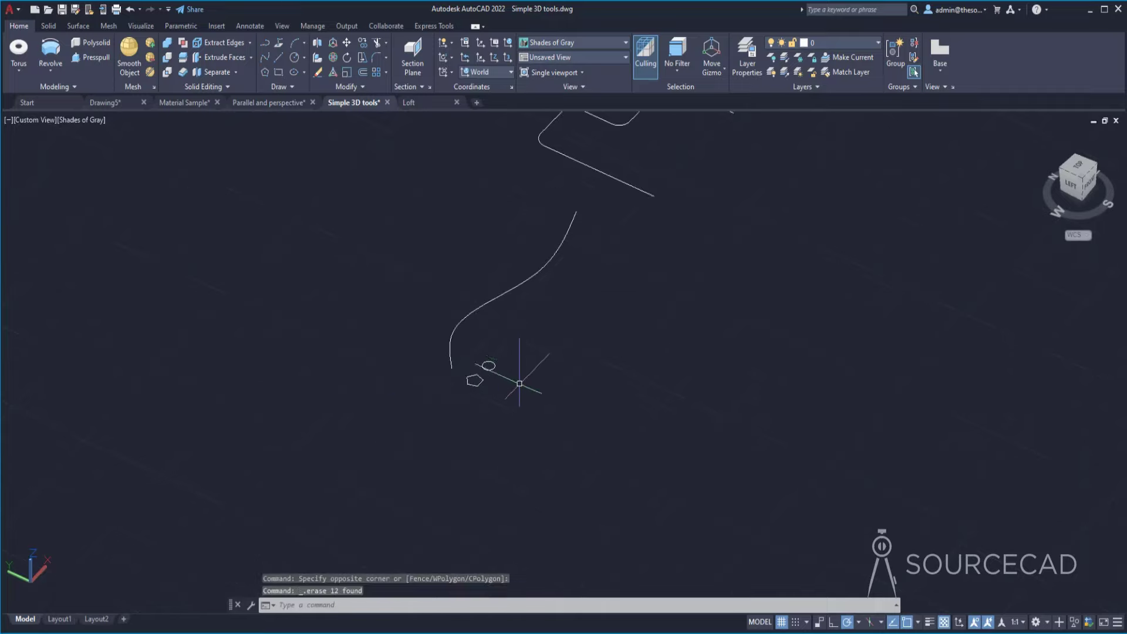
mouse_move(517, 382)
middle_down()
mouse_move(536, 371)
mouse_move(491, 434)
middle_up()
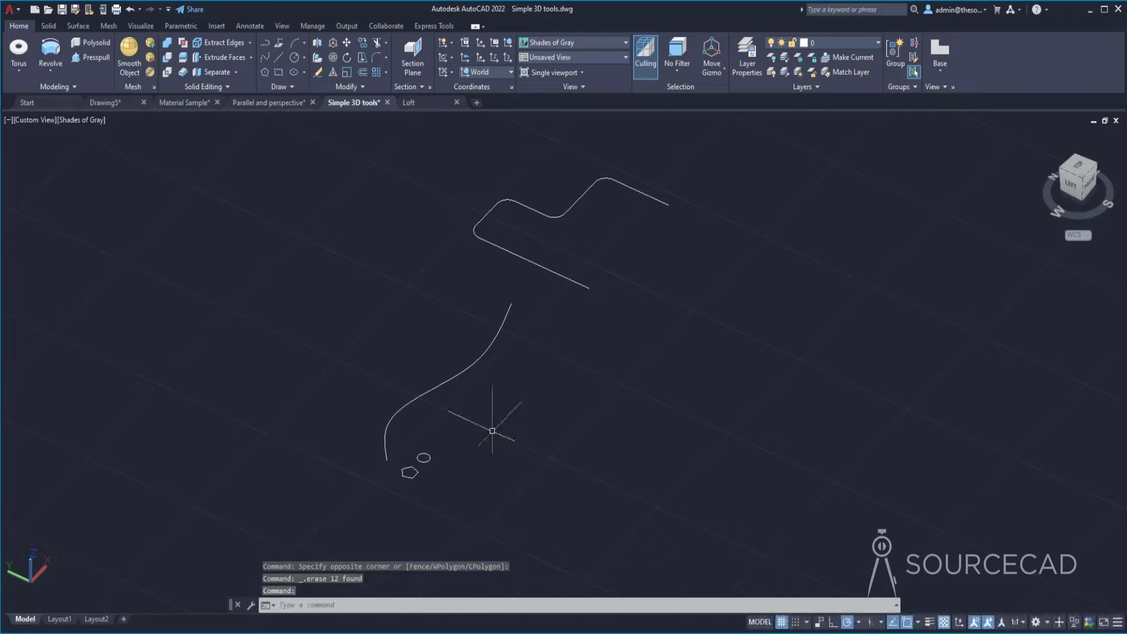
click(46, 71)
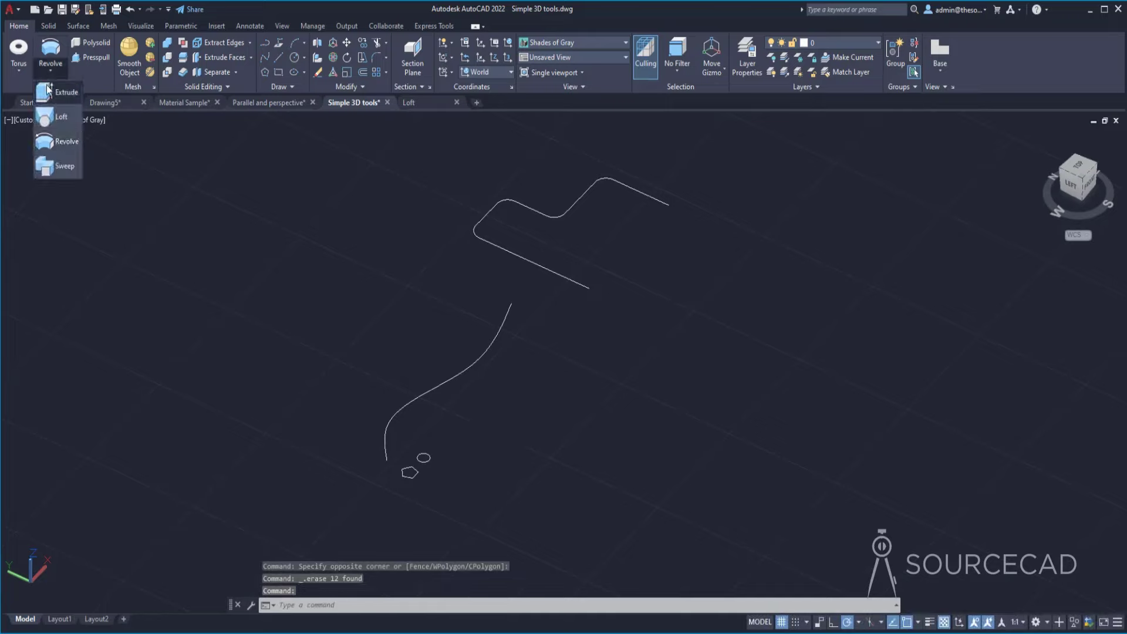
click(60, 164)
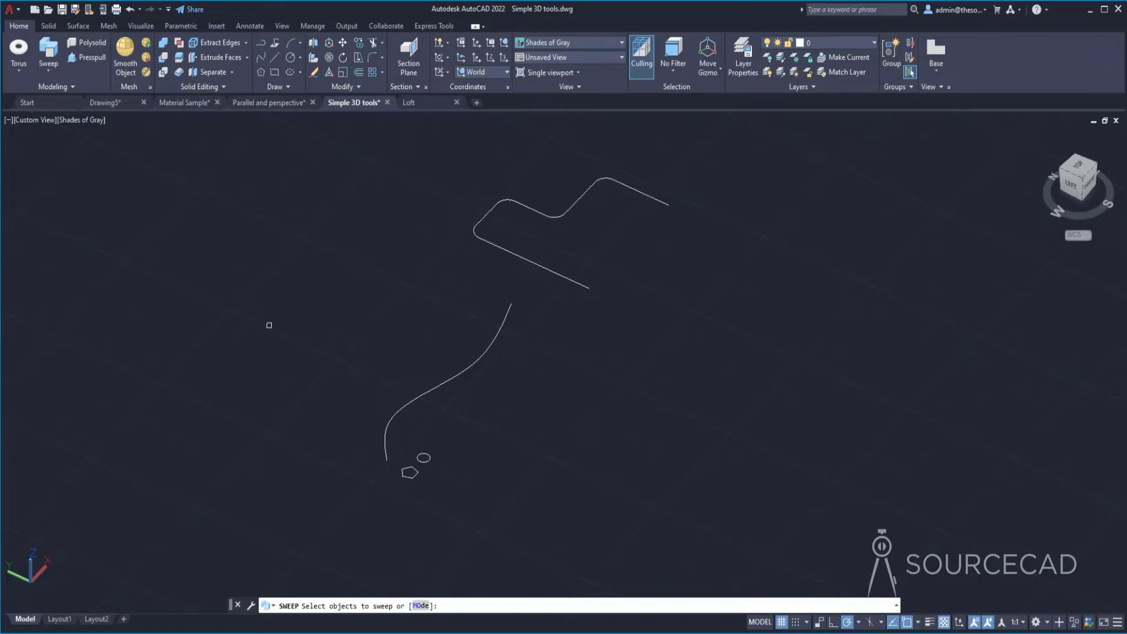
middle_drag(382, 461, 415, 423)
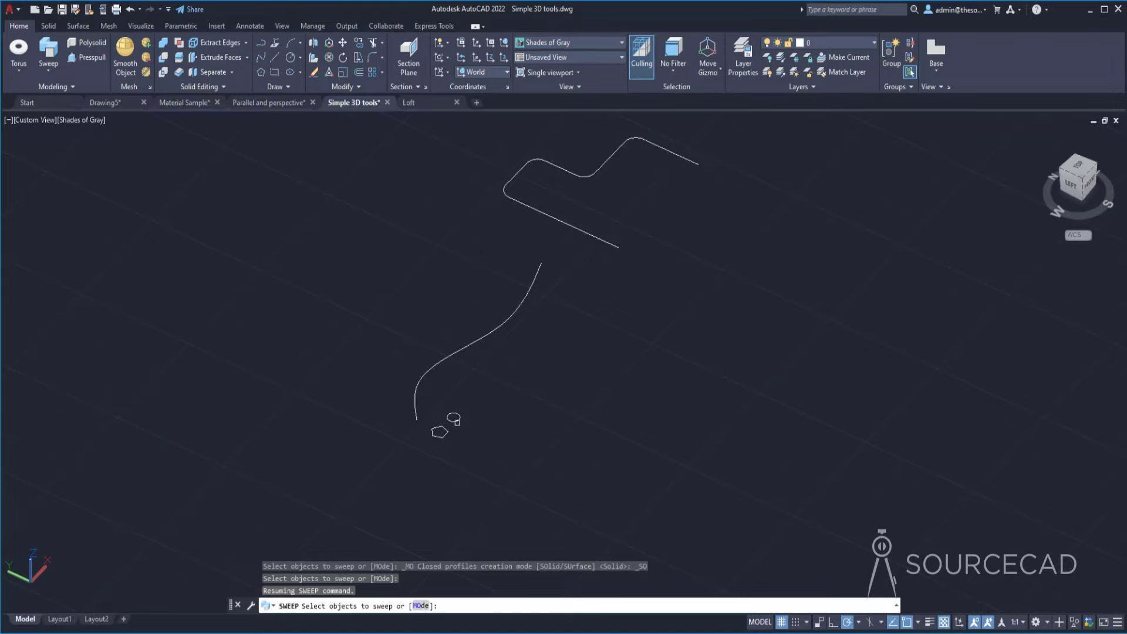
click(454, 418)
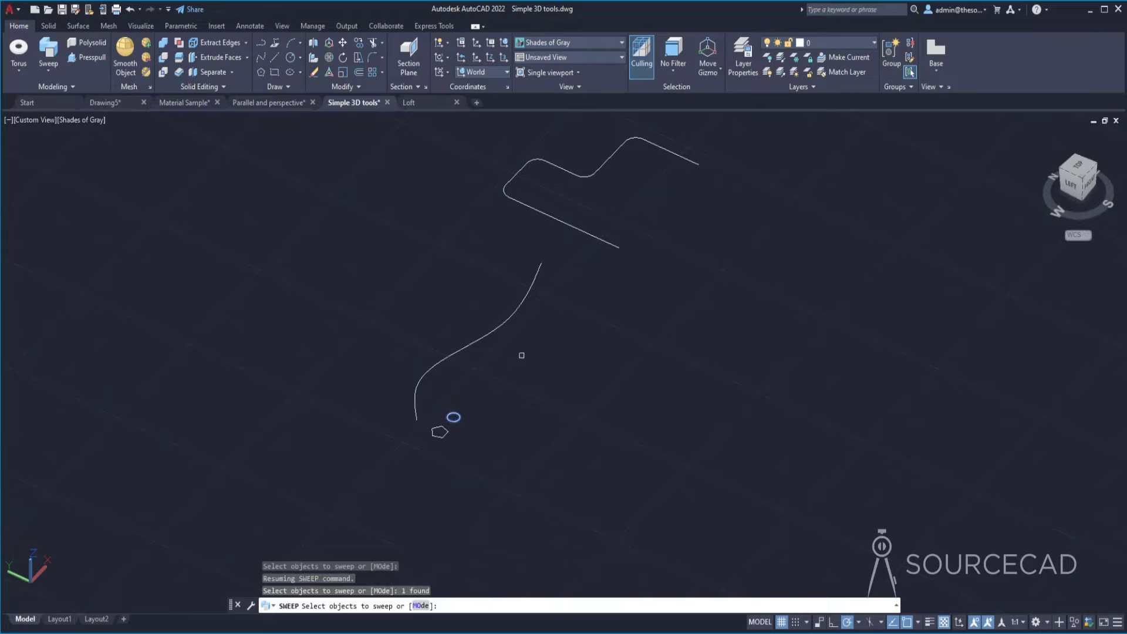
key(Return)
click(478, 346)
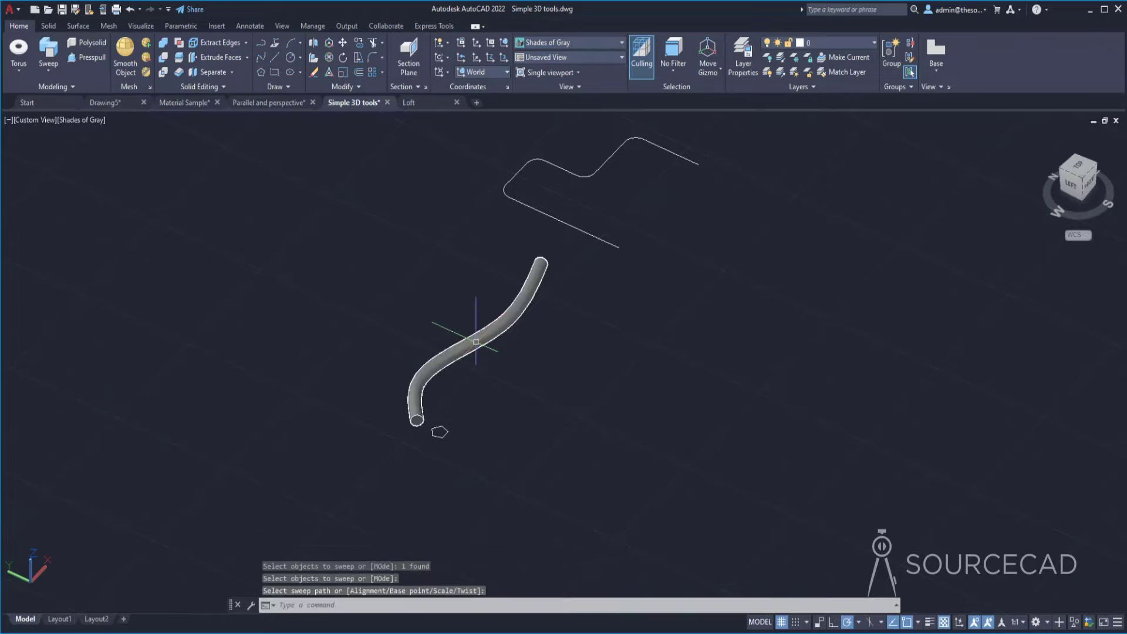
shift+middle_drag(452, 475, 402, 390)
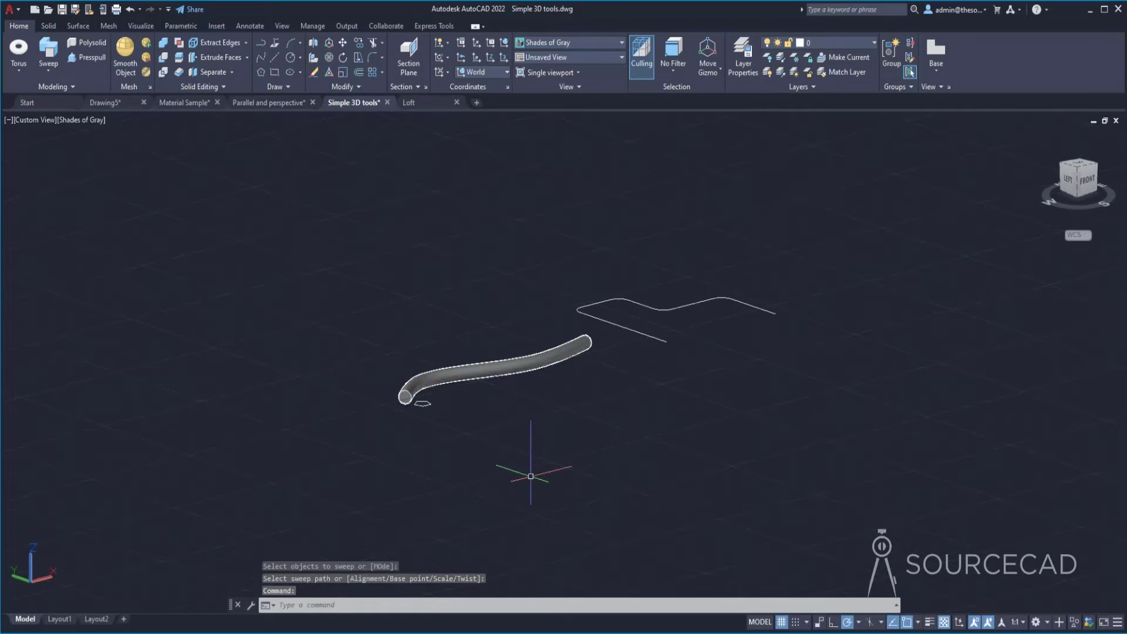
- Undo the sweep to restore the circle and the bare S-shaped path
key(ctrl+z)
key(ctrl+z)
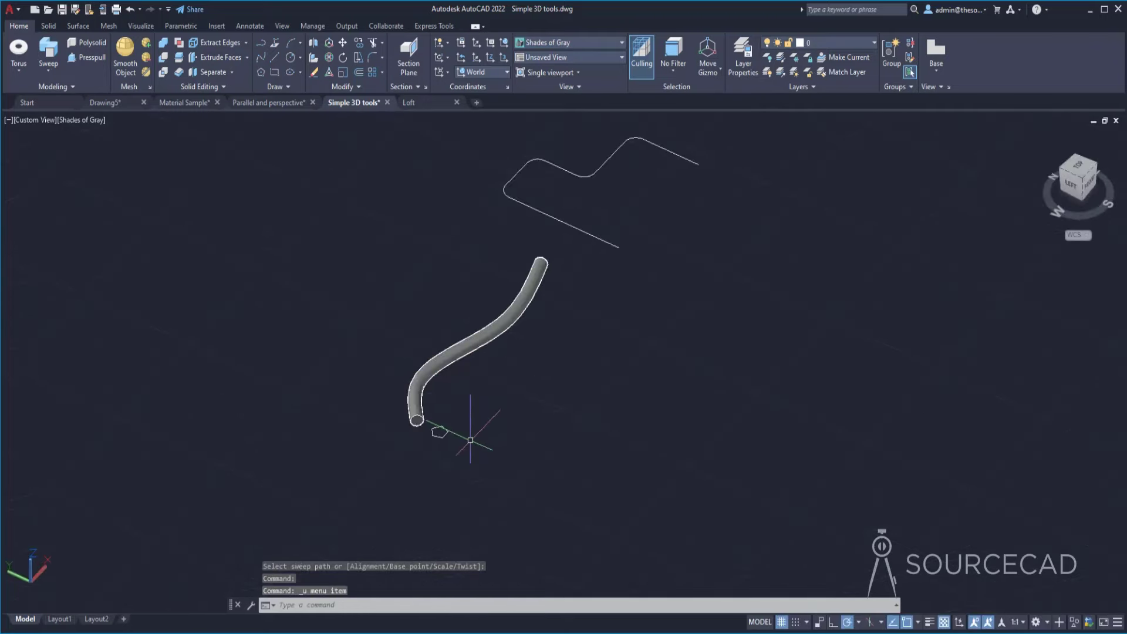
key(ctrl+z)
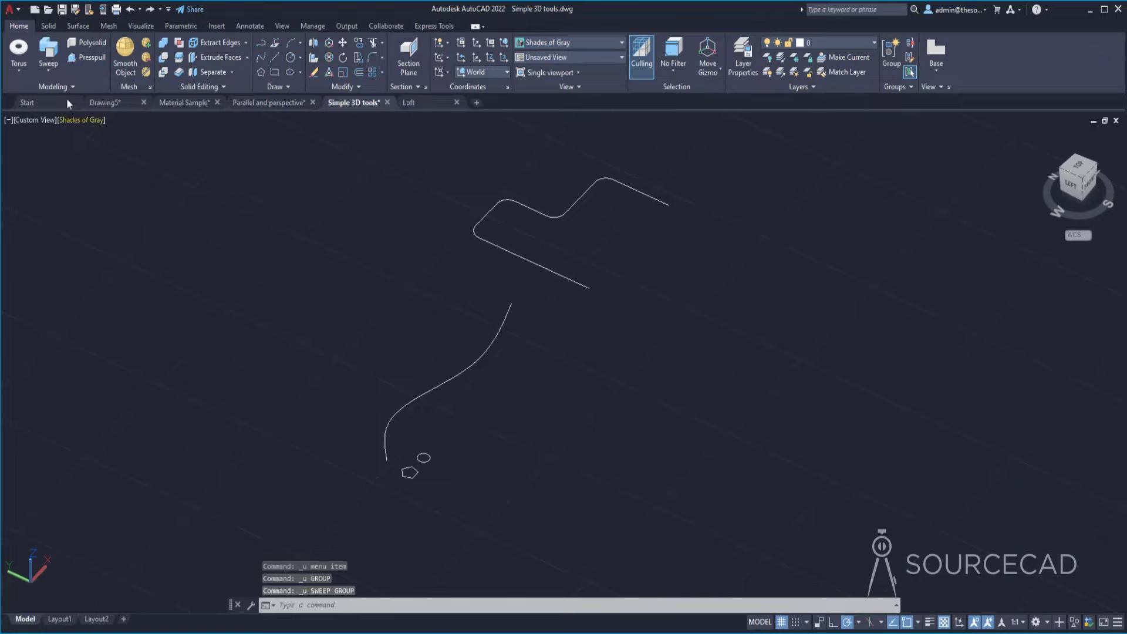
- Sweep the small circle along the S-shaped curve with a scale factor of 2 and inspect the widening solid
click(46, 51)
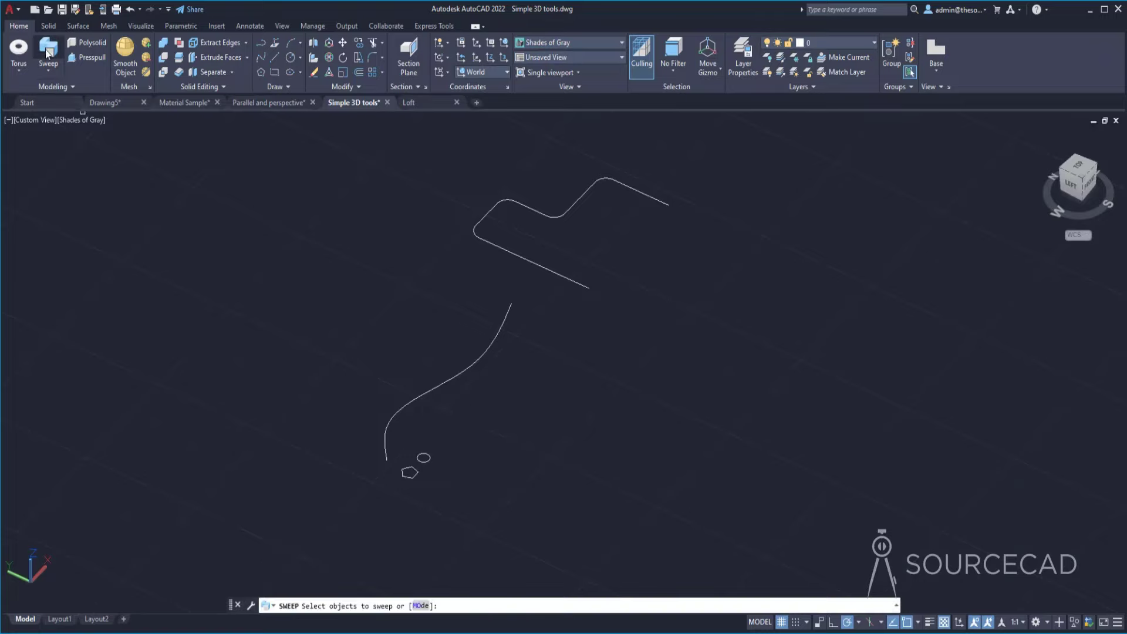
click(426, 456)
key(Return)
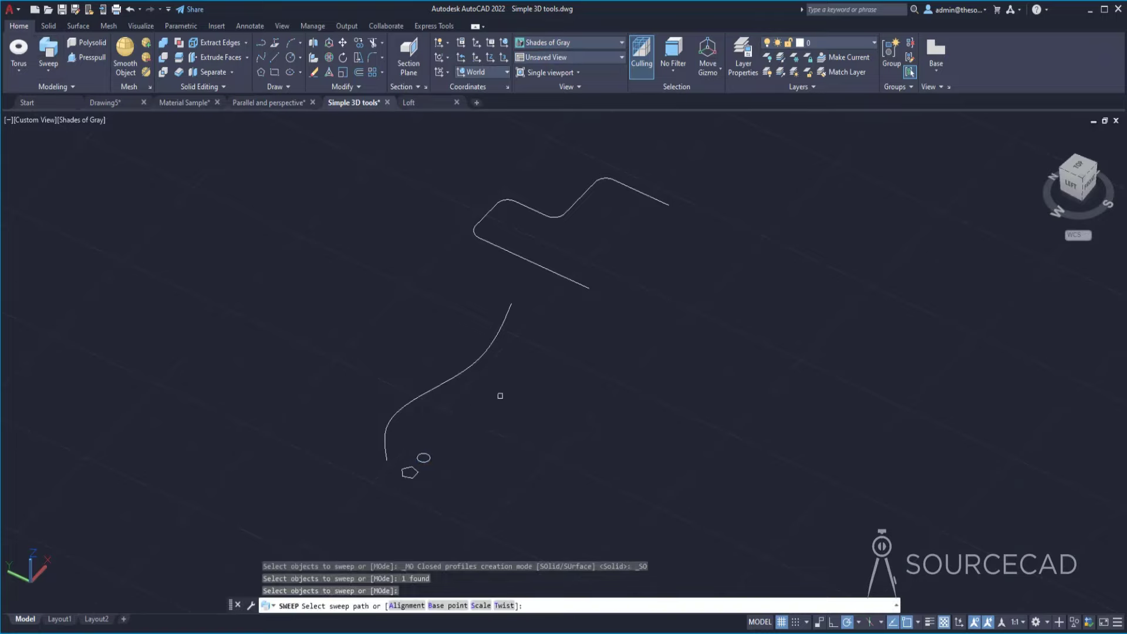
click(480, 606)
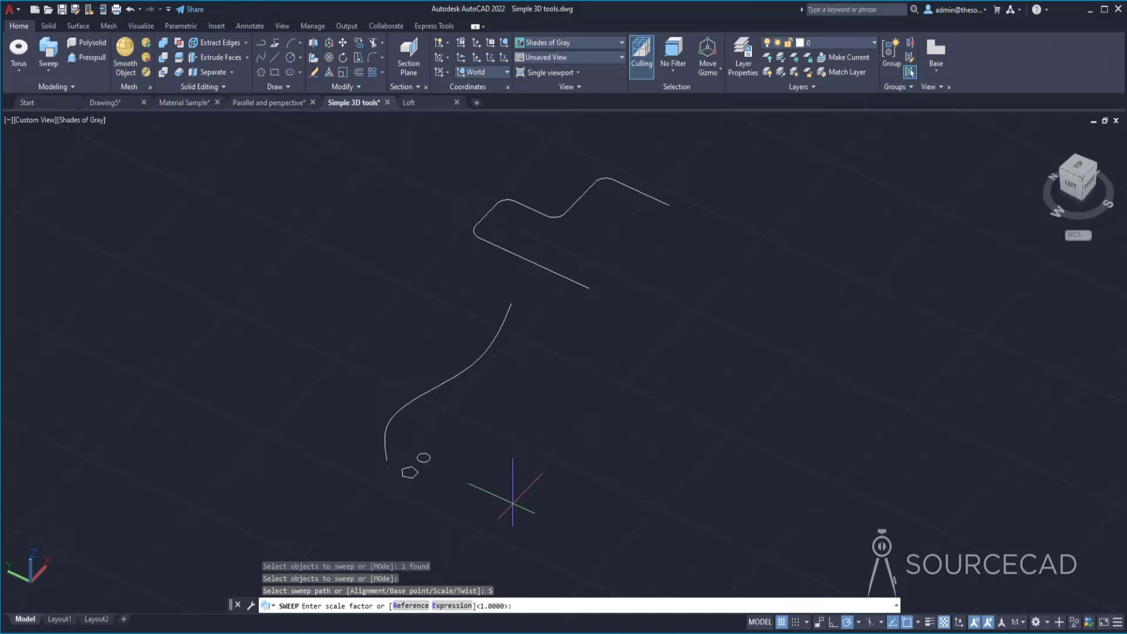
text(2)
key(Return)
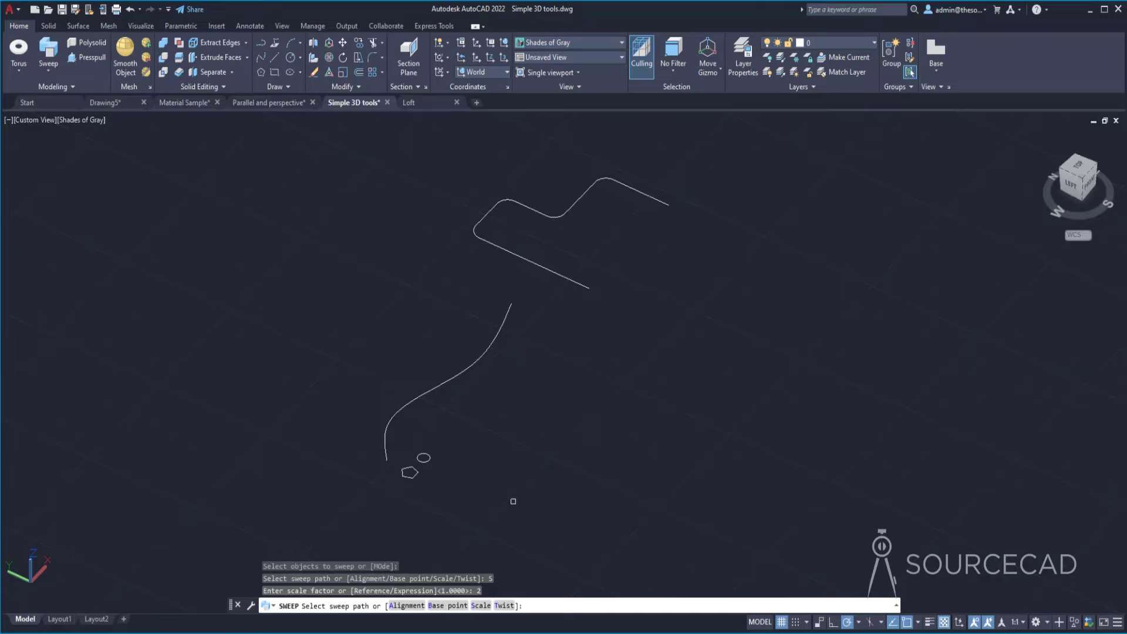
scroll(417, 457, up, 3)
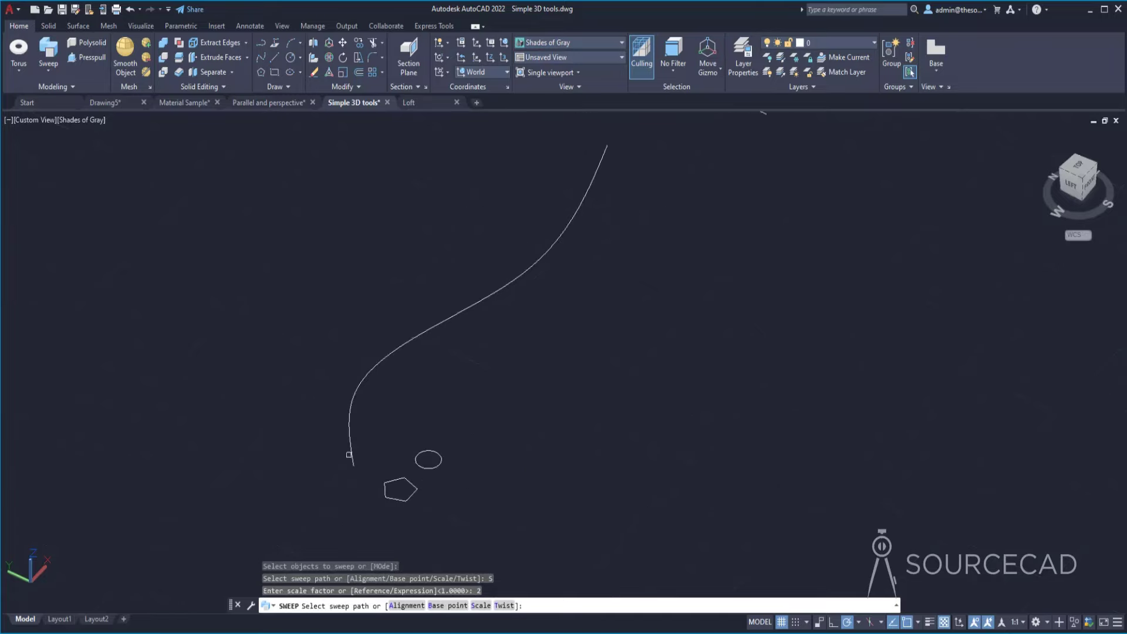
click(350, 454)
shift+middle_drag(329, 516, 340, 489)
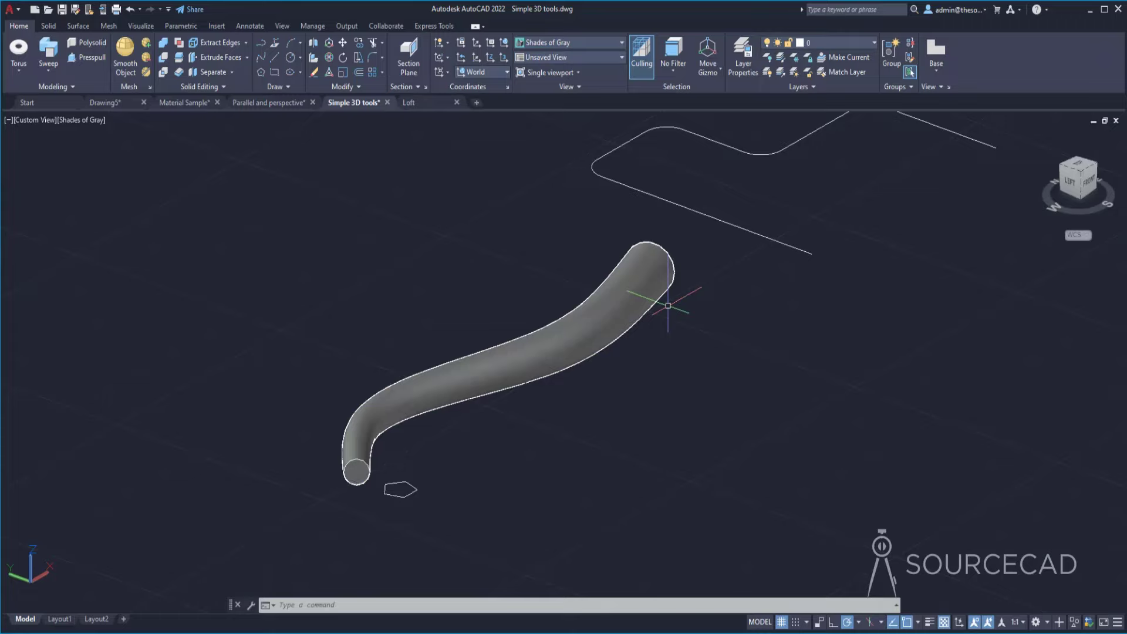
shift+middle_drag(695, 306, 674, 362)
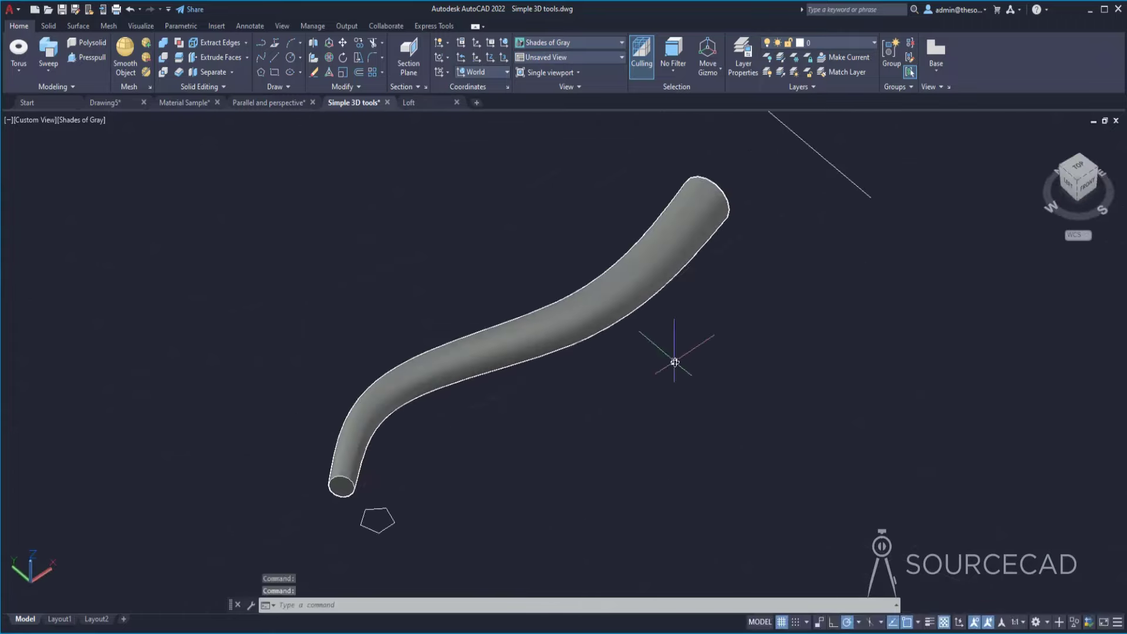
- Undo the scaled sweep to restore the circle and the S-shaped curve
key(ctrl+z)
key(ctrl+z)
key(ctrl+z)
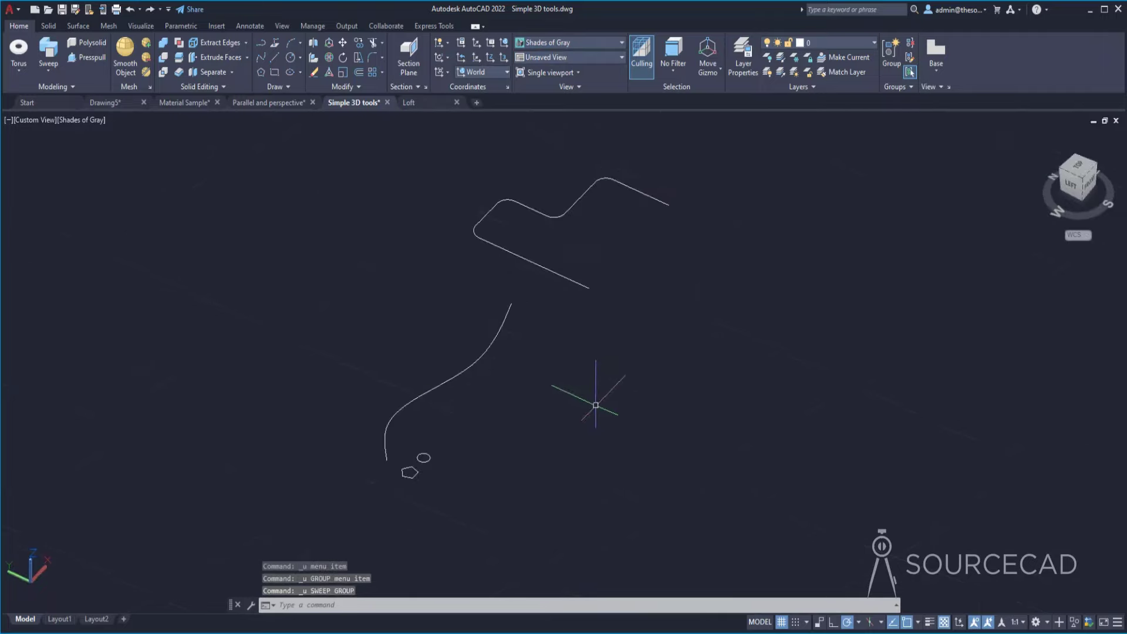
- Sweep the small circle along the S-shaped curve in Surface mode and view the hollow tube from another side
click(48, 52)
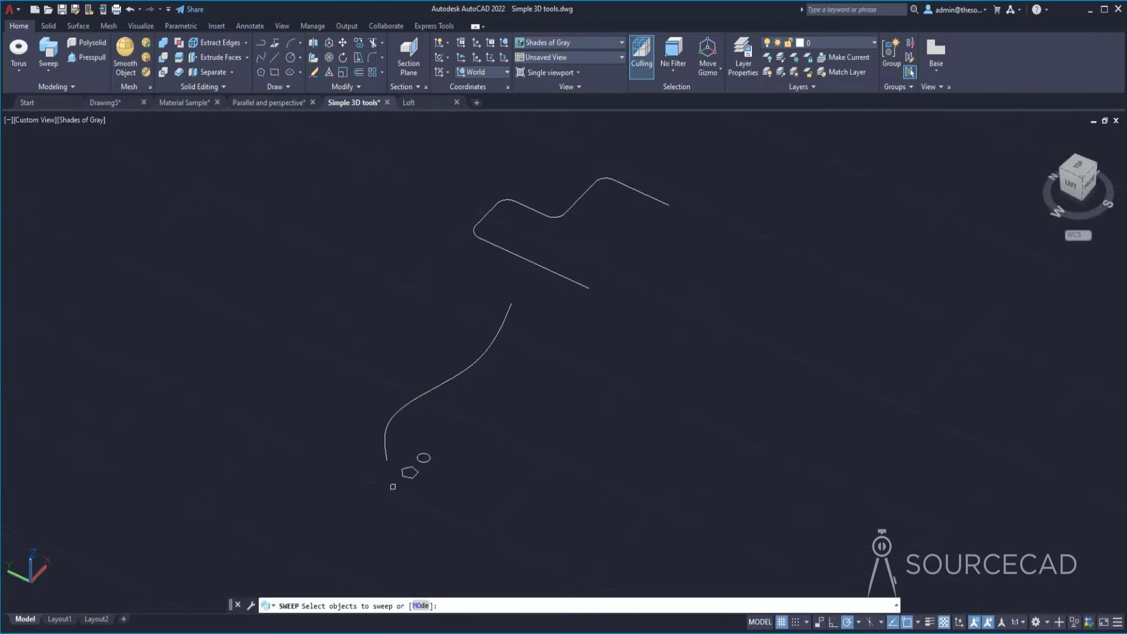
click(421, 605)
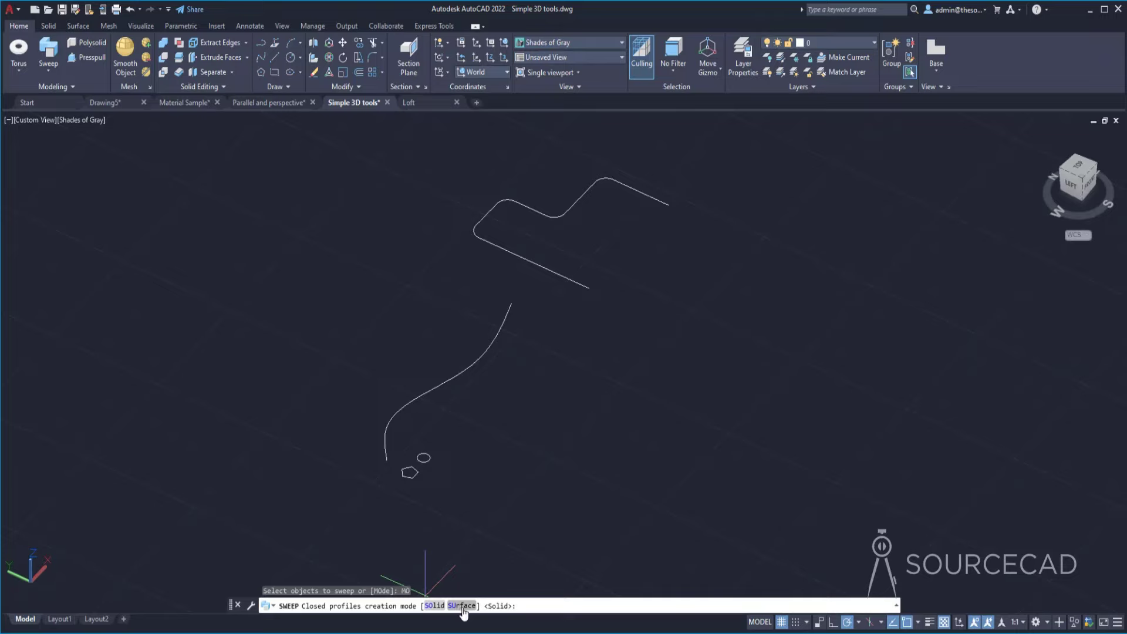
click(462, 605)
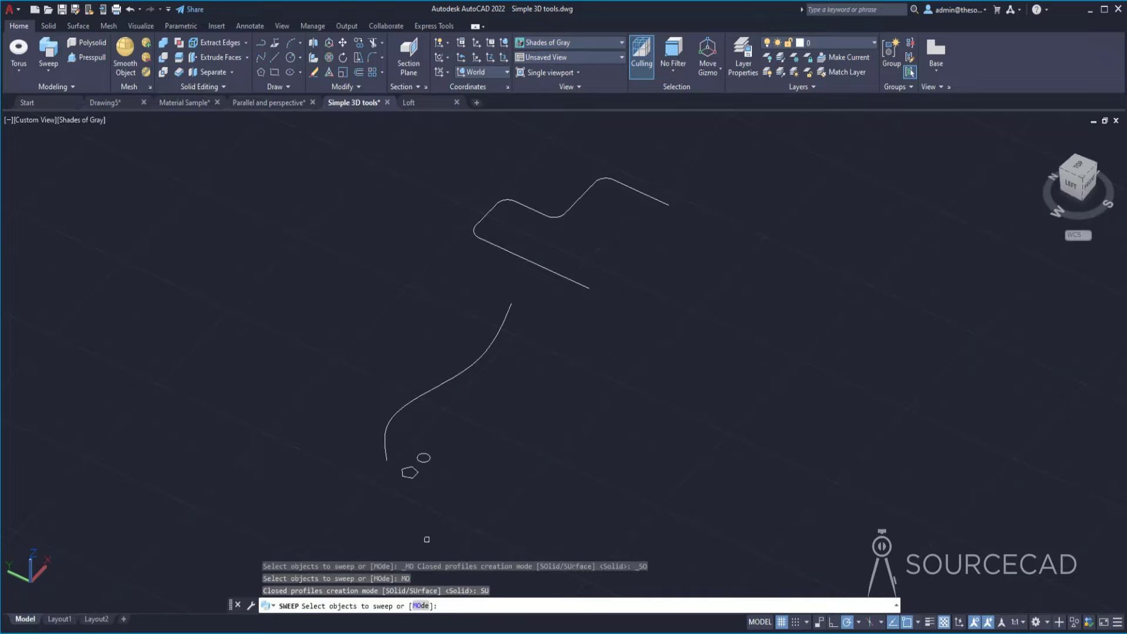
click(423, 460)
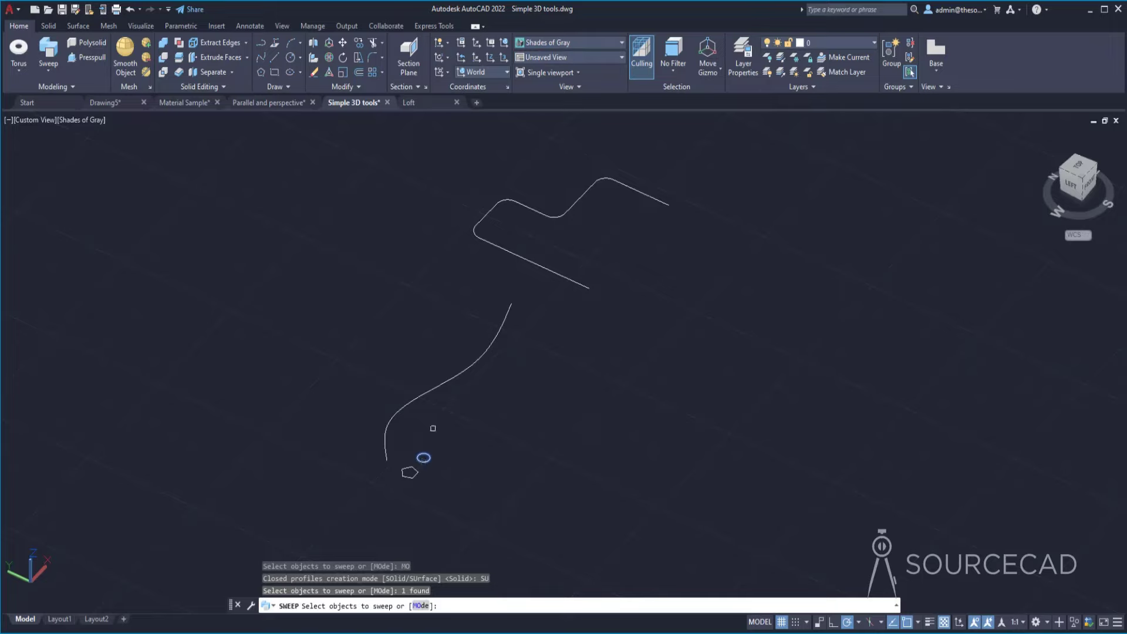
key(Return)
click(414, 401)
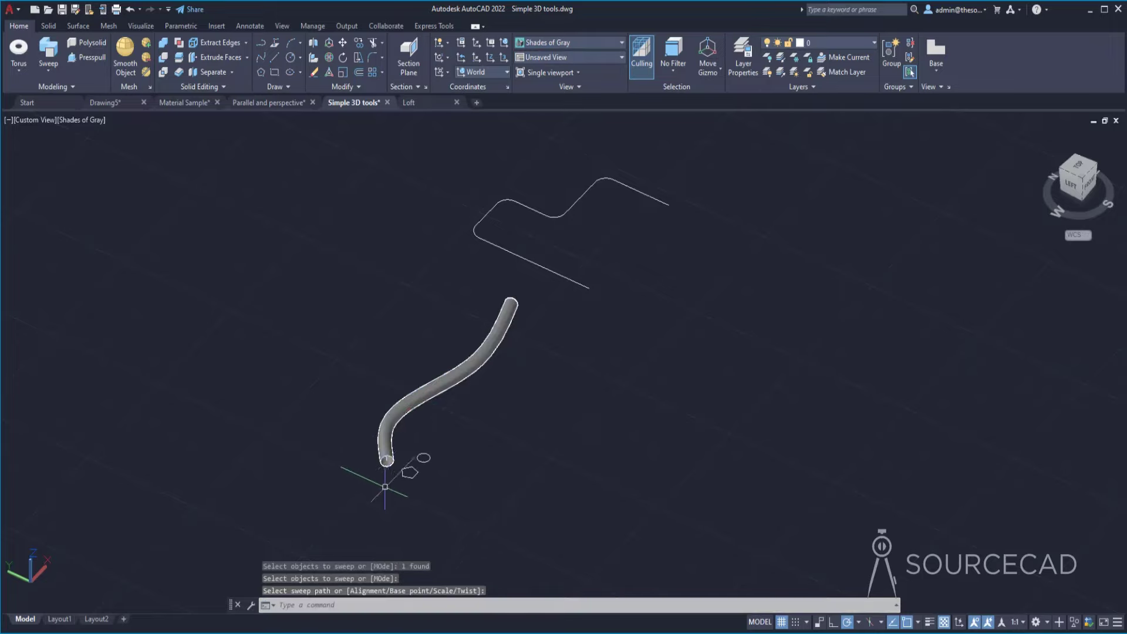
shift+middle_drag(385, 486, 358, 481)
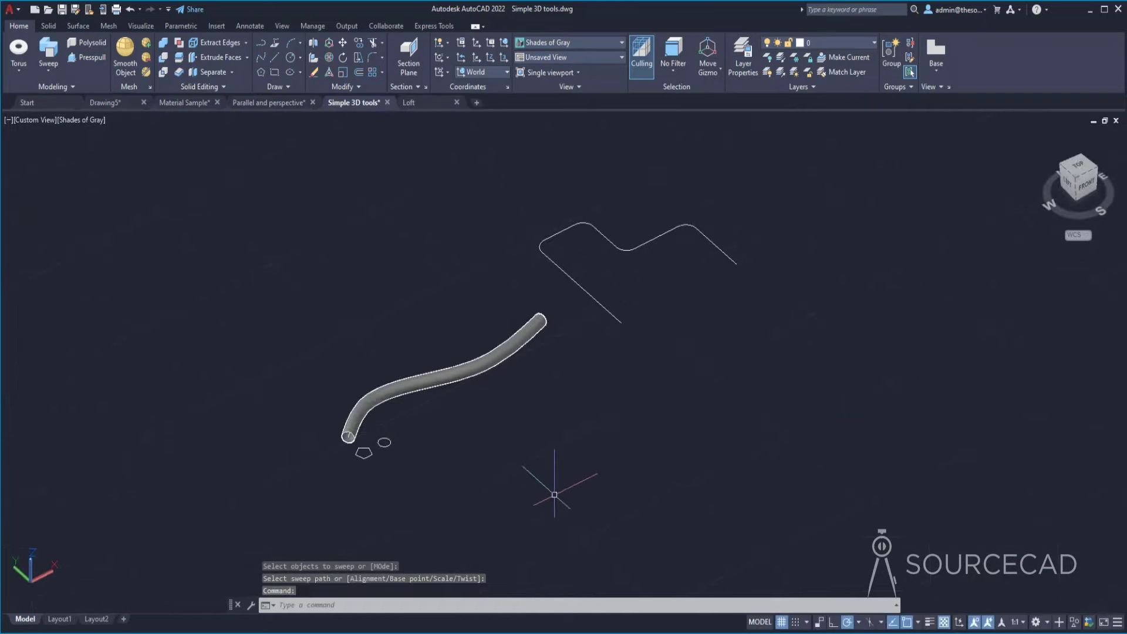
middle_drag(554, 495, 488, 531)
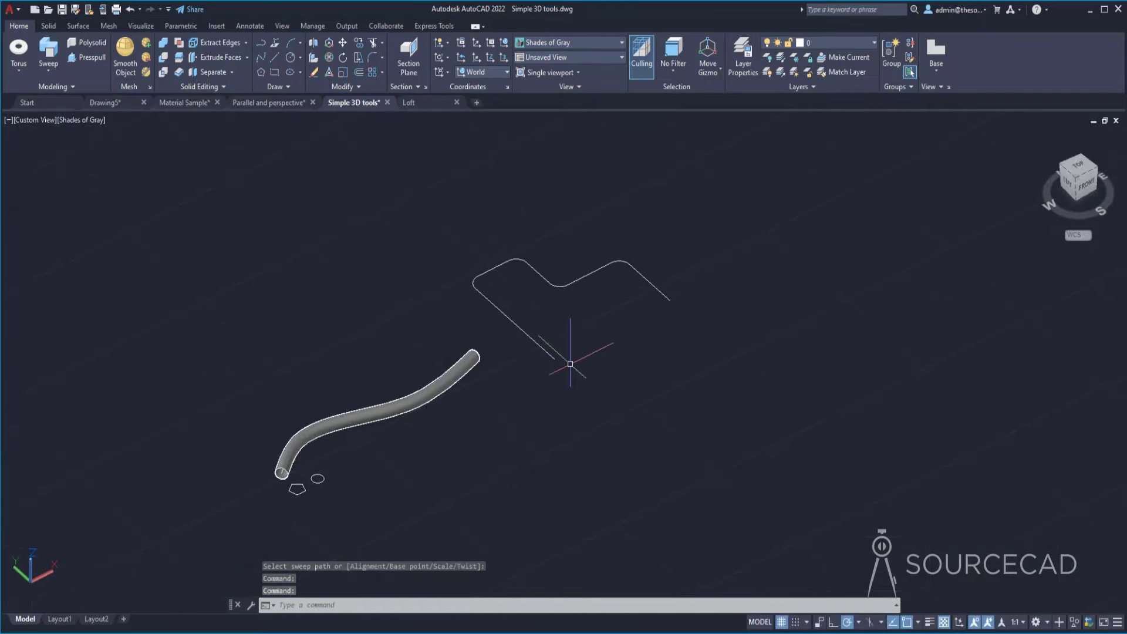
- Undo the surface sweep and its view changes
key(ctrl+z)
key(ctrl+z)
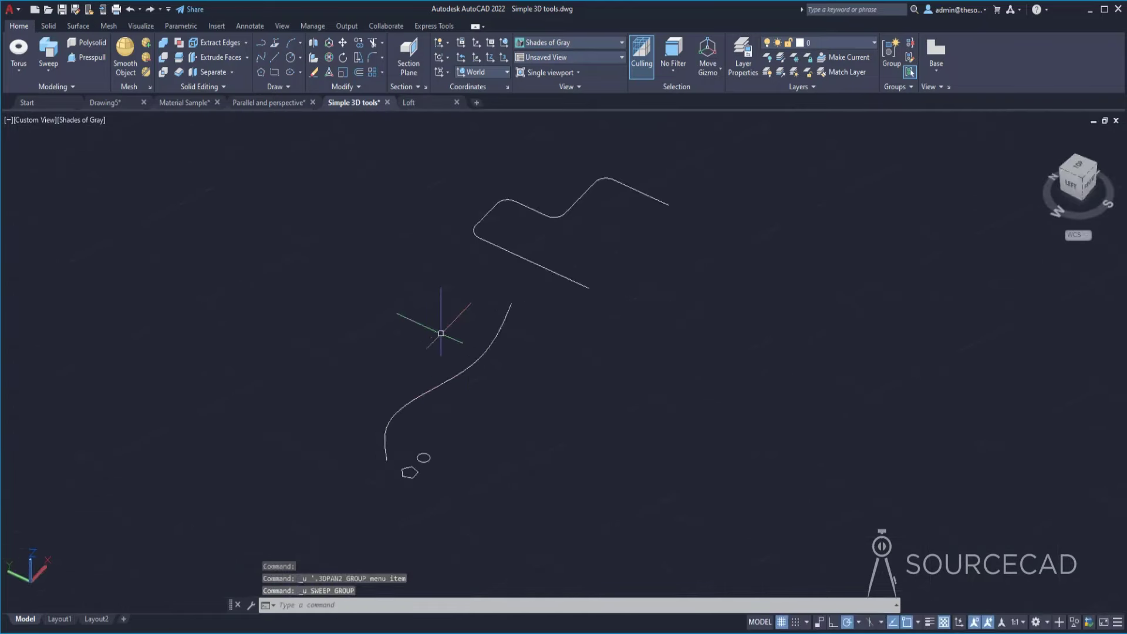
- Sweep the small circle into a solid pipe along the angular path with rounded corners
middle_drag(493, 437, 421, 462)
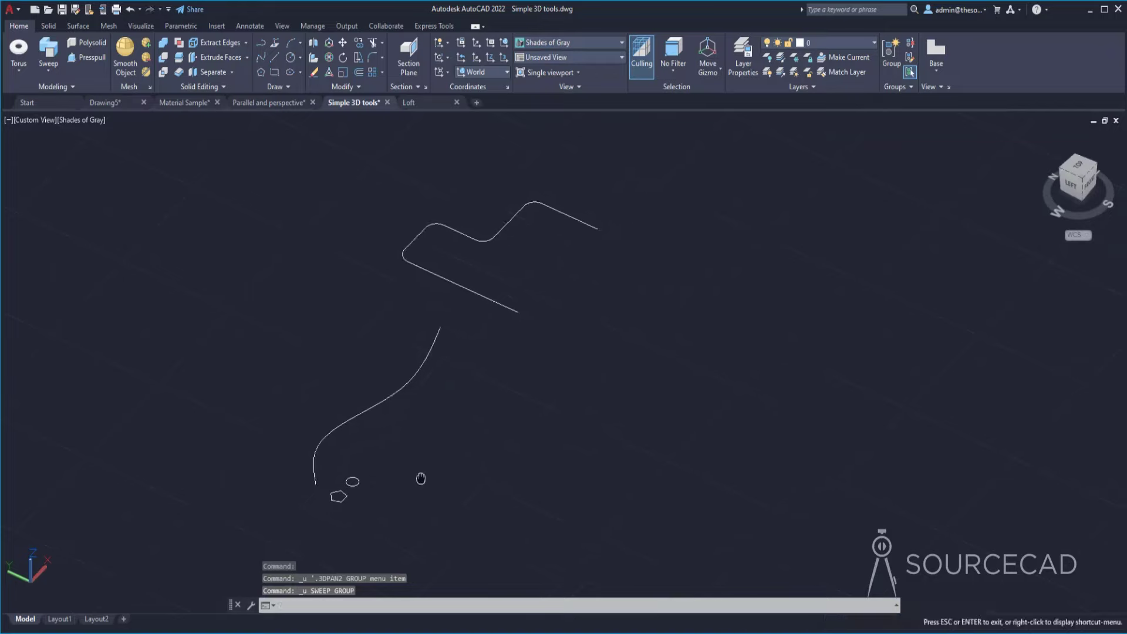
click(47, 50)
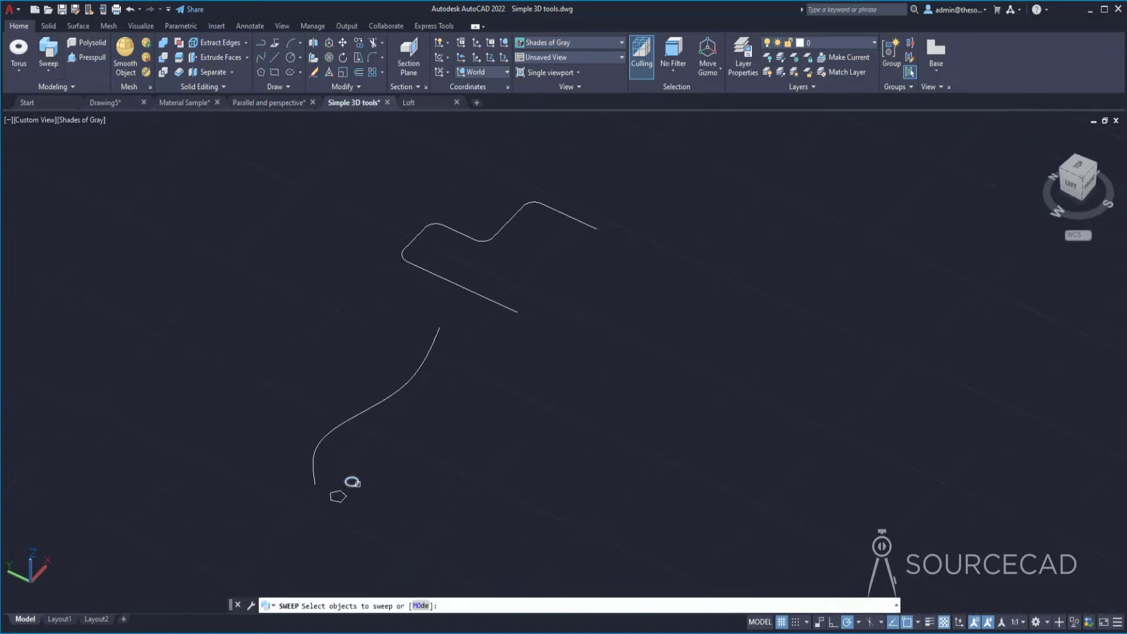
click(356, 482)
key(Return)
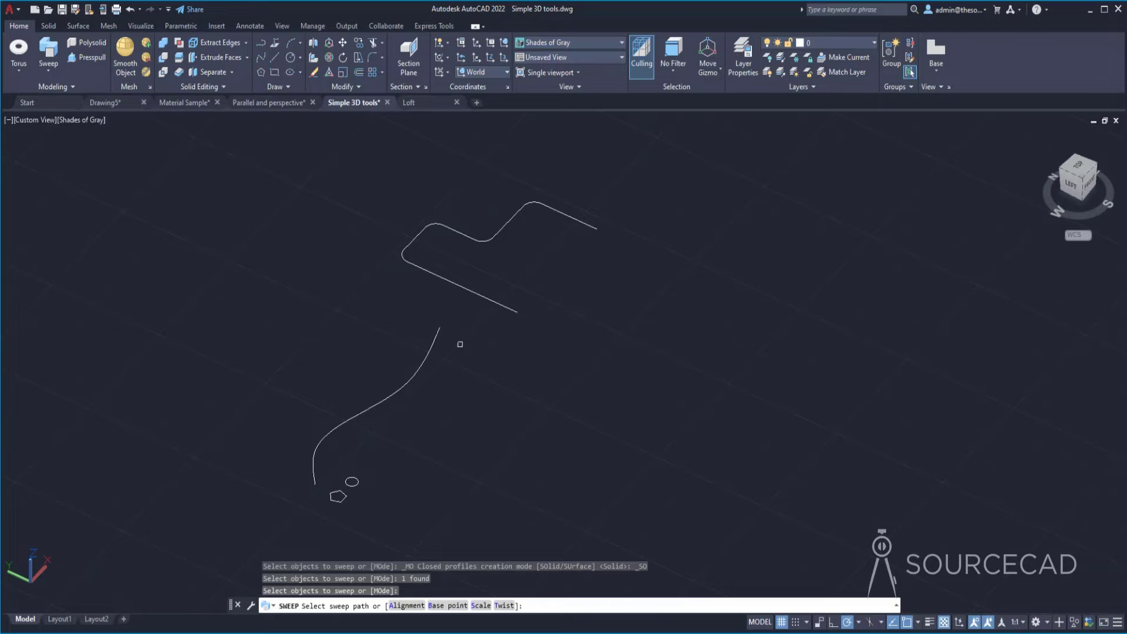
click(465, 288)
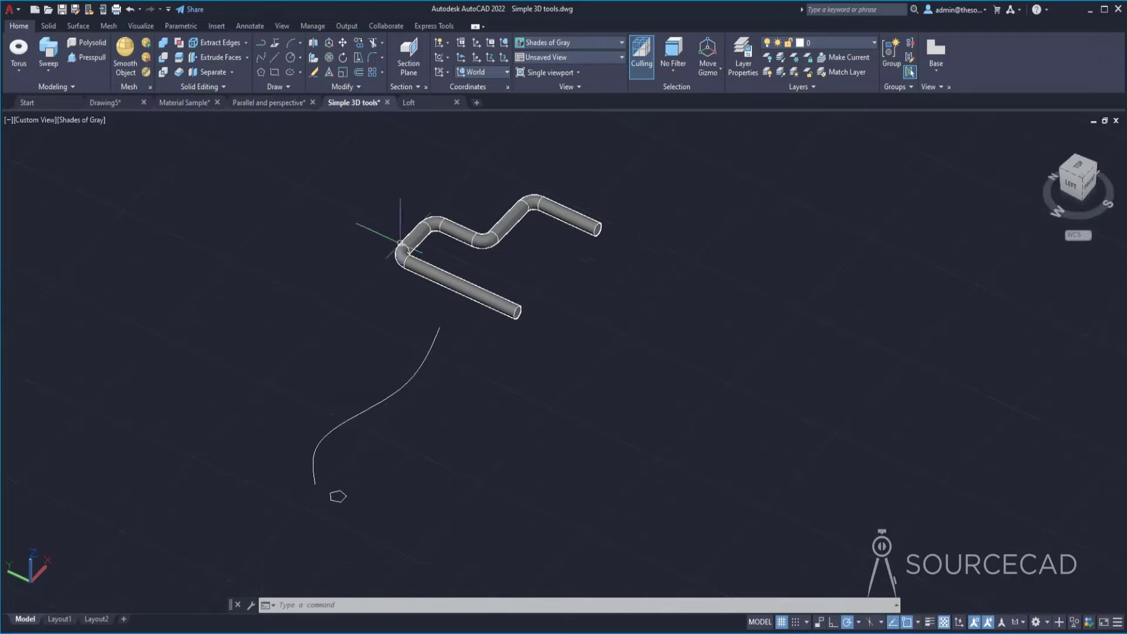
- Sweep the pentagon along the S-shaped curve with a 720-degree twist and inspect the solid beside the bent pipe
click(48, 52)
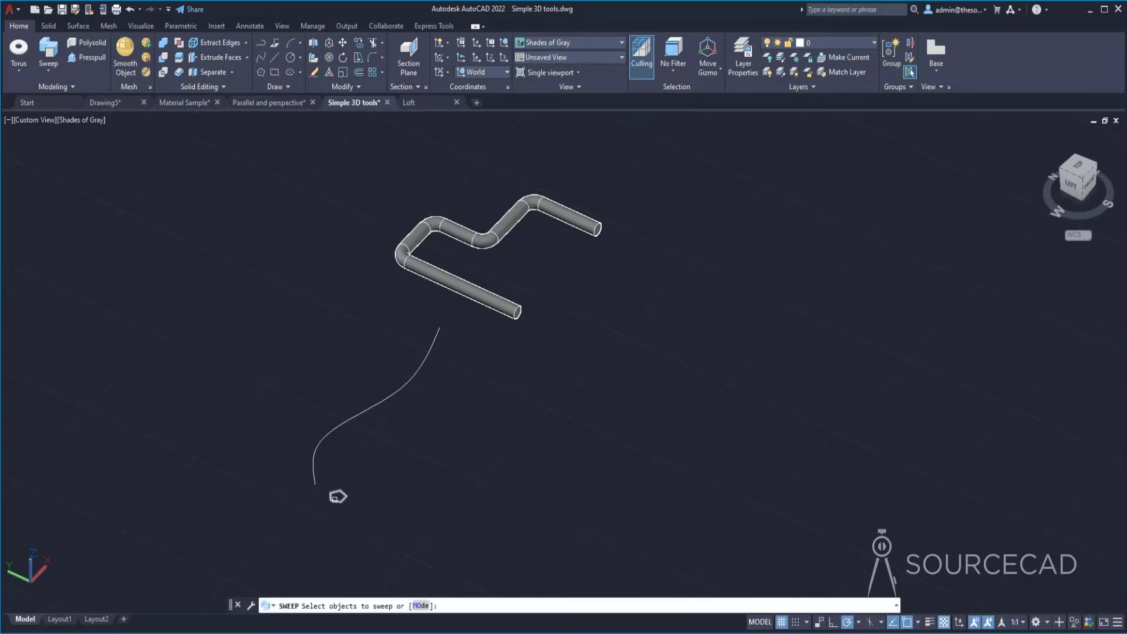
click(335, 498)
key(Return)
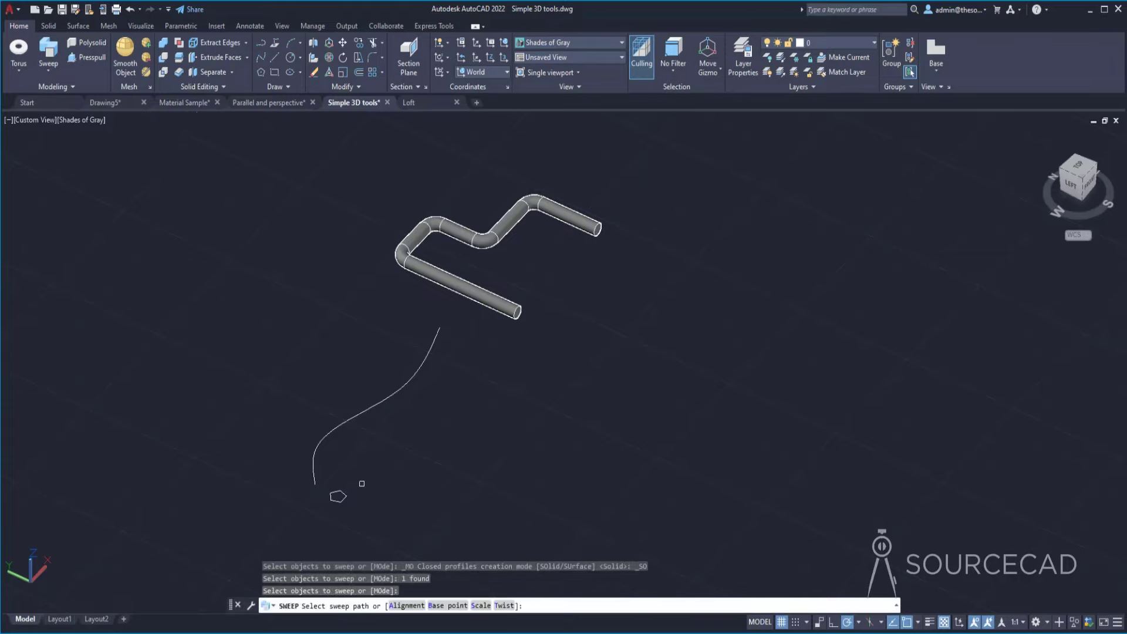
click(505, 605)
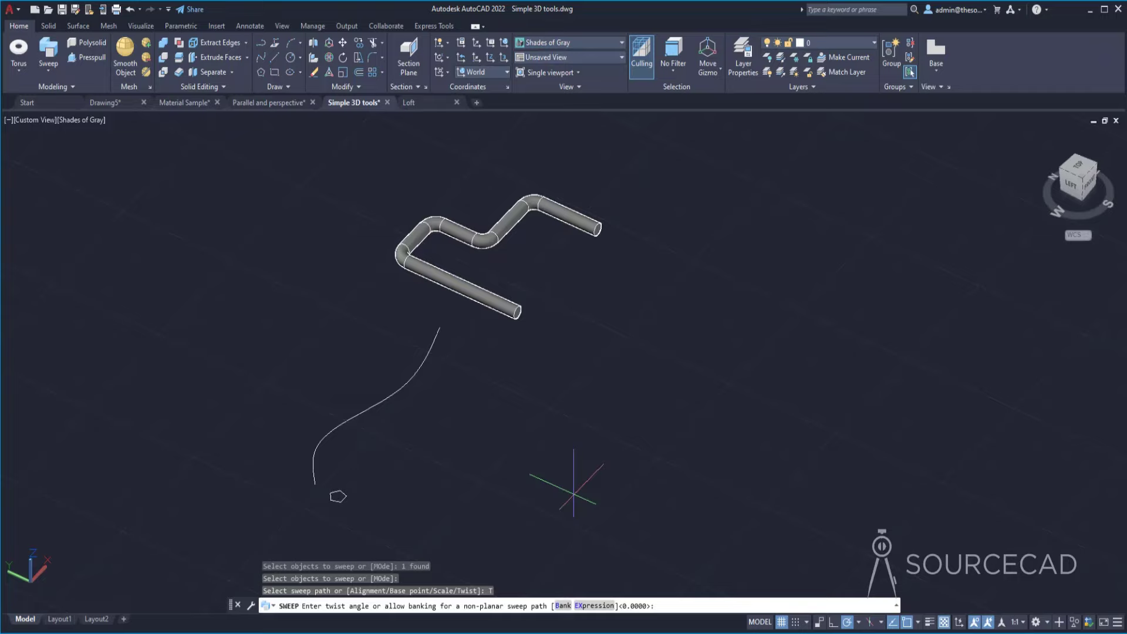
text(720)
key(Return)
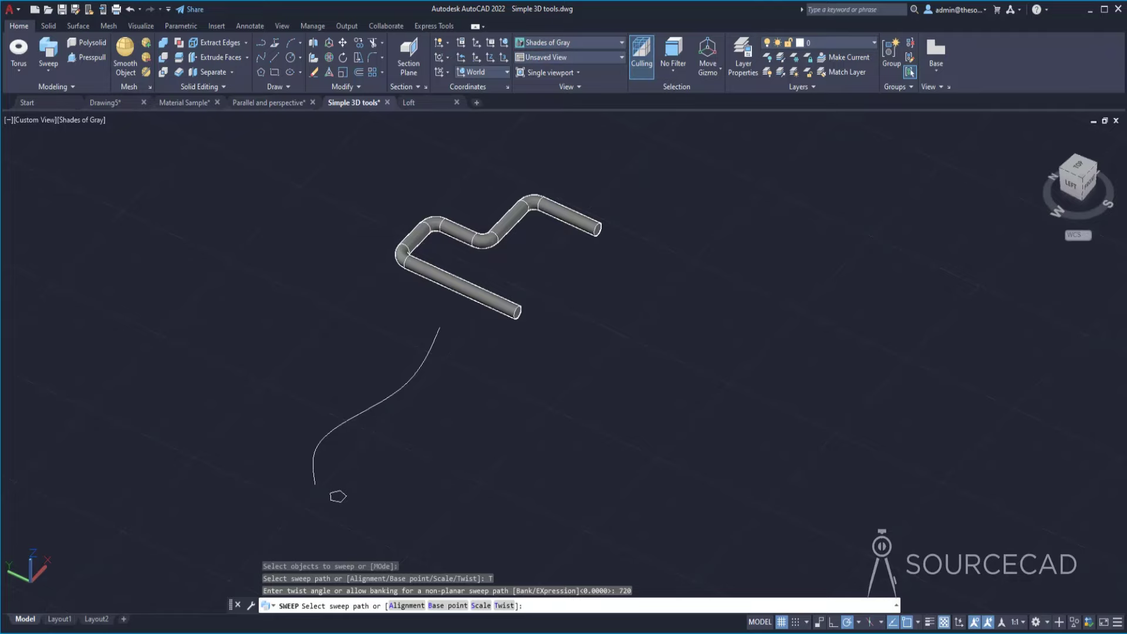
click(370, 410)
shift+middle_drag(327, 496, 289, 447)
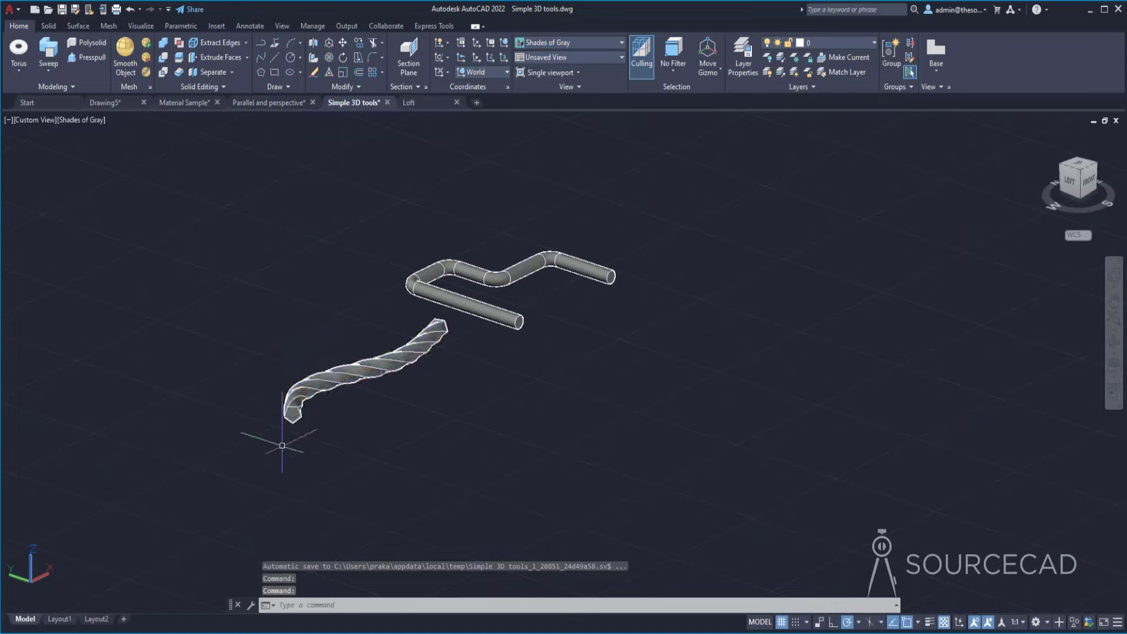
click(288, 408)
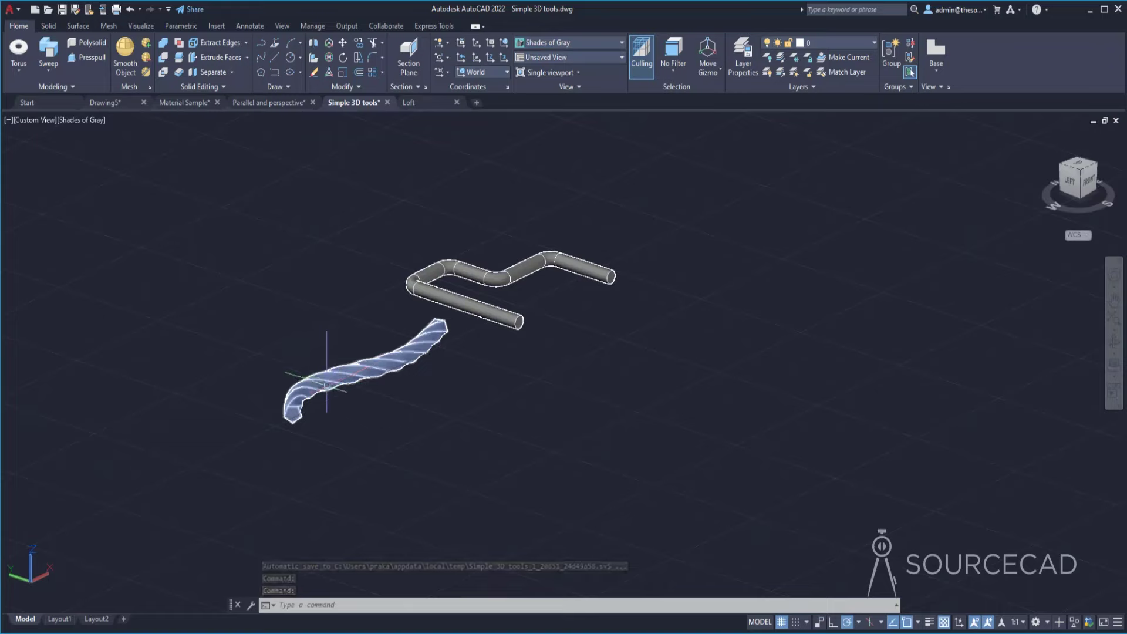
key(Escape)
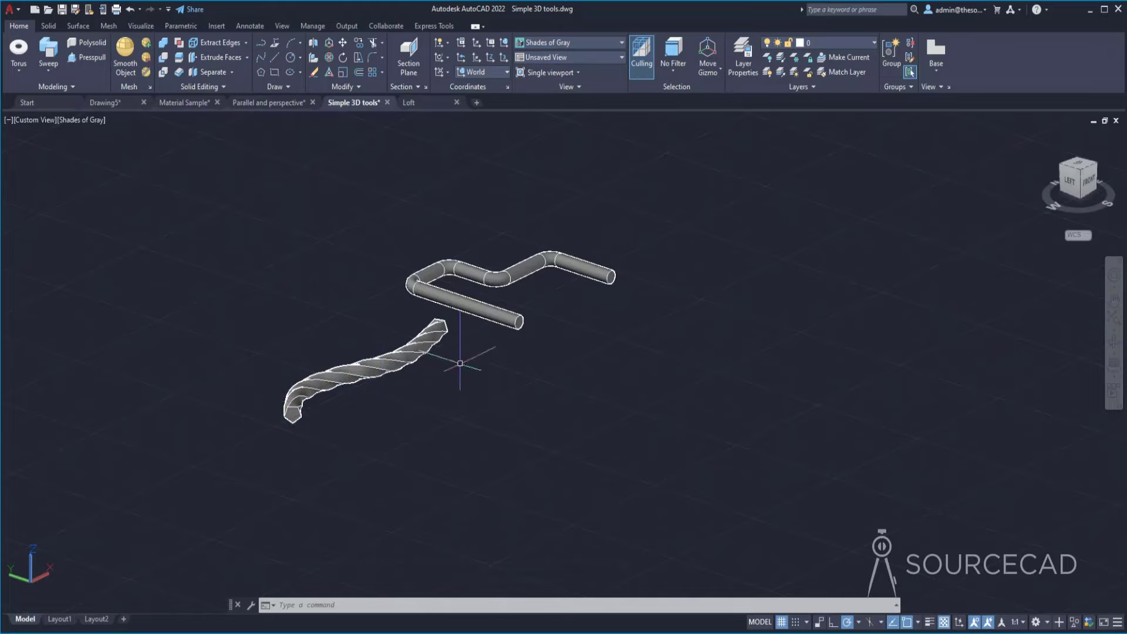
scroll(460, 364, down, 3)
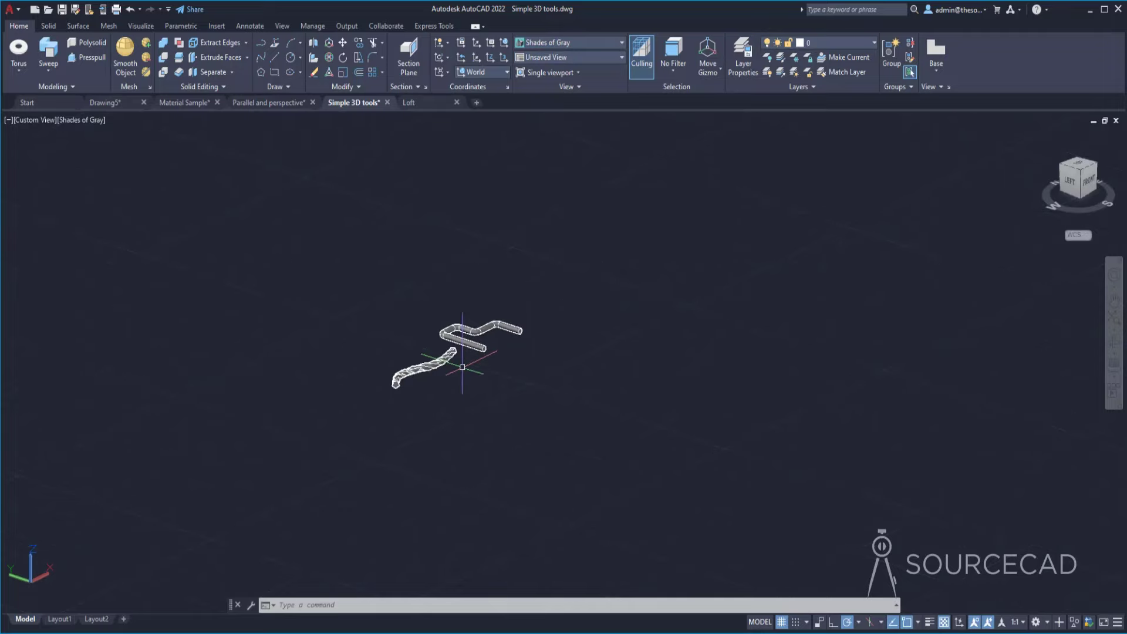
middle_click(462, 367)
middle_click(462, 366)
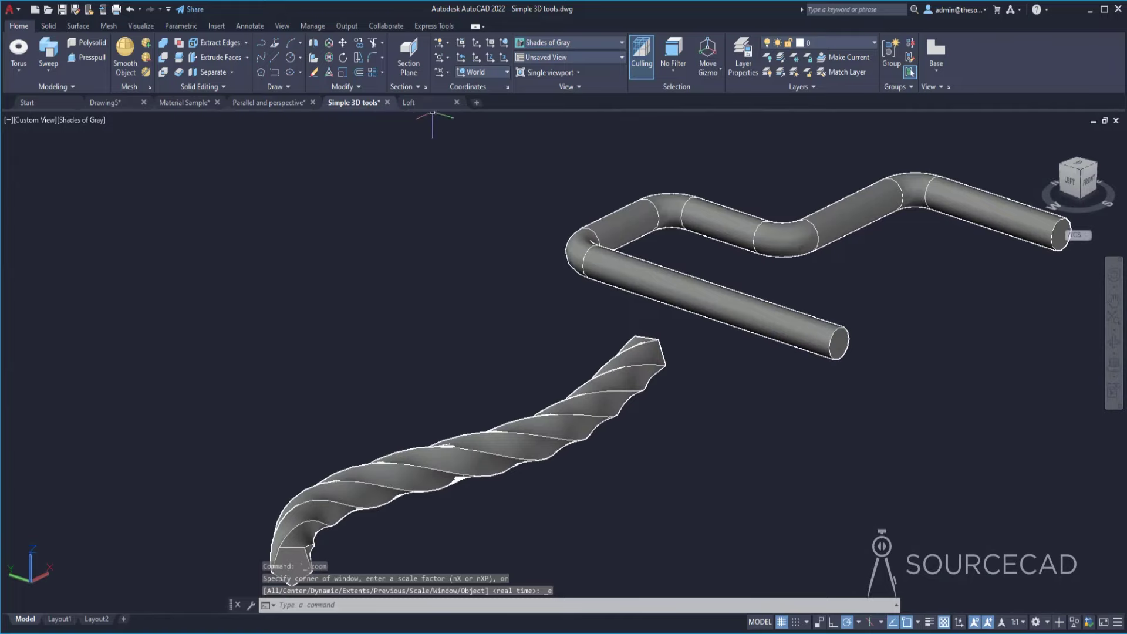
- Switch to the Loft drawing and view its stacked circles and pentagon from different angles
click(432, 103)
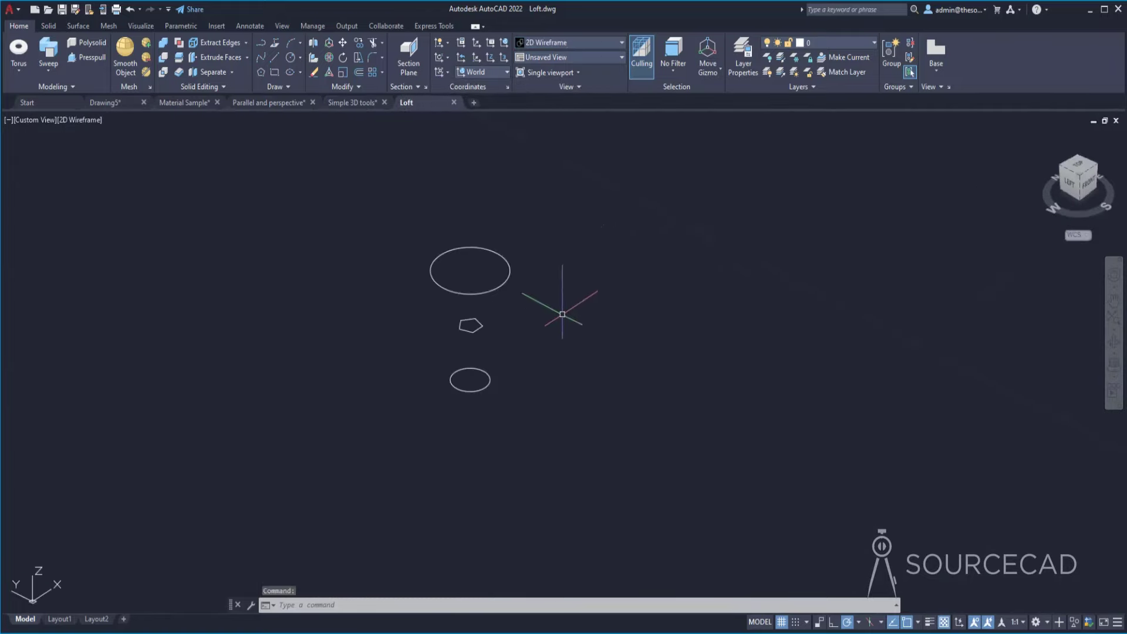
shift+middle_drag(533, 322, 475, 334)
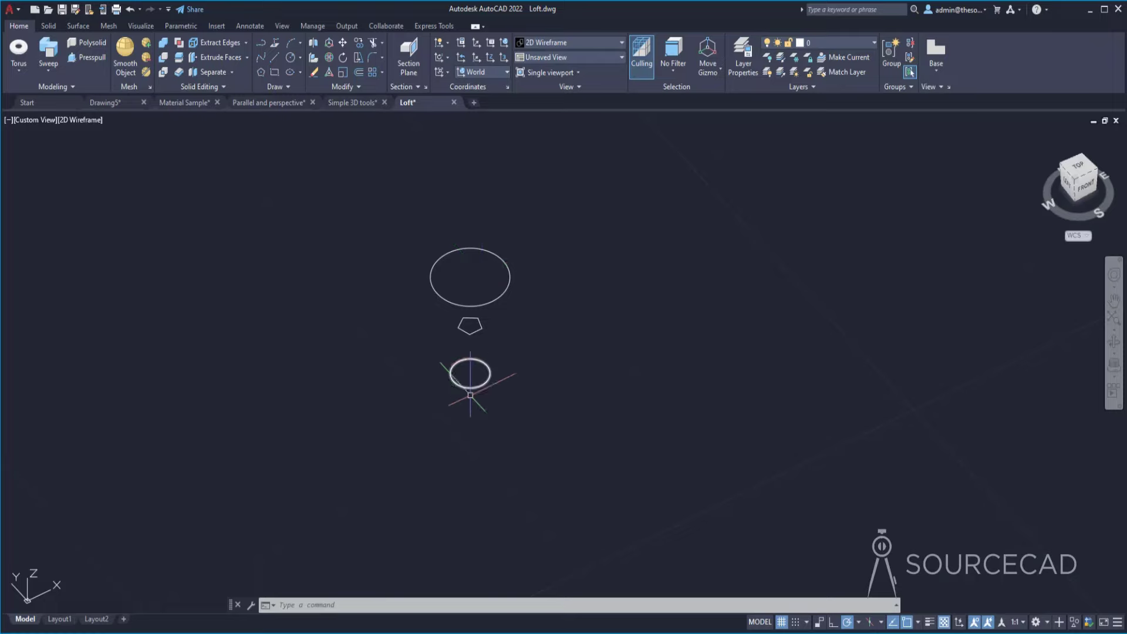
shift+middle_drag(503, 356, 492, 336)
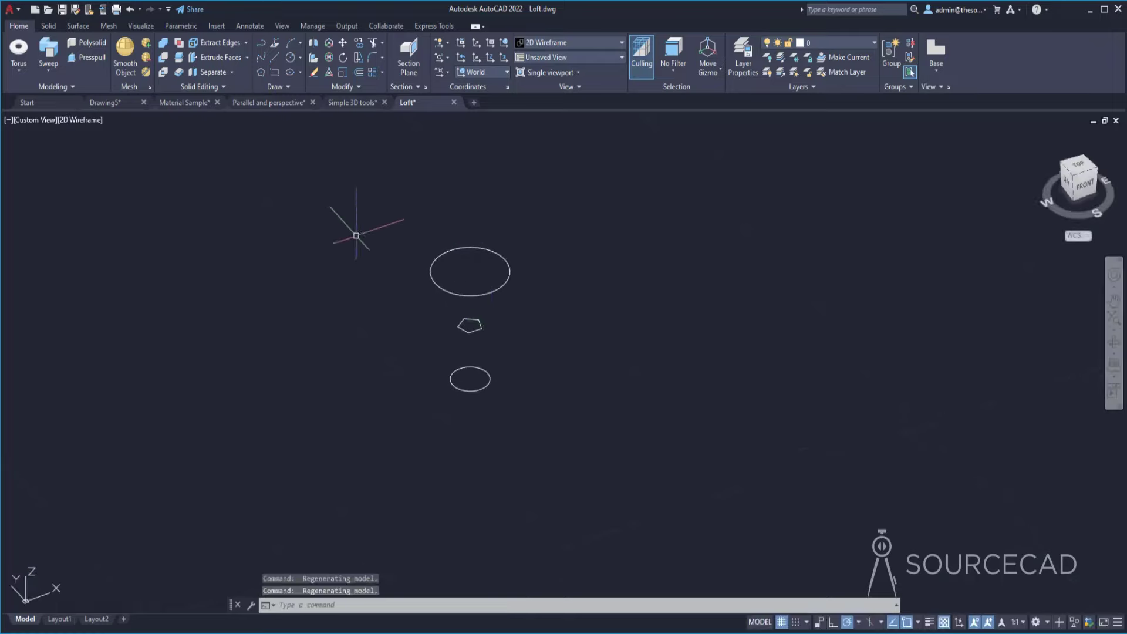
- Loft the lower circle, pentagon and upper circle into a solid using cross sections only, and undo the loft
click(49, 70)
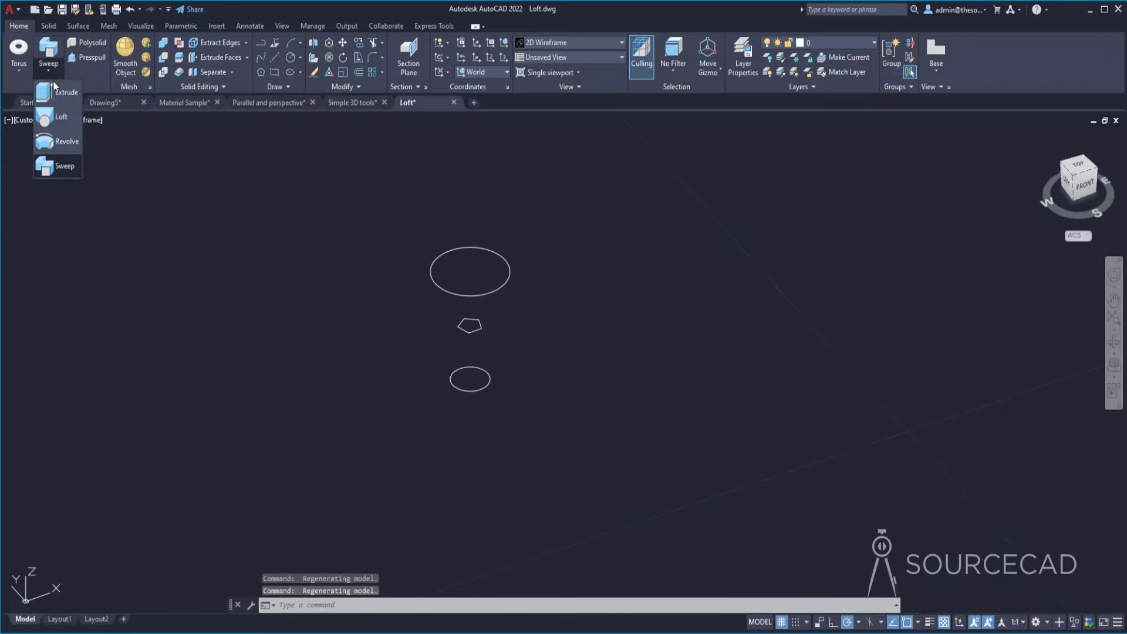
click(61, 117)
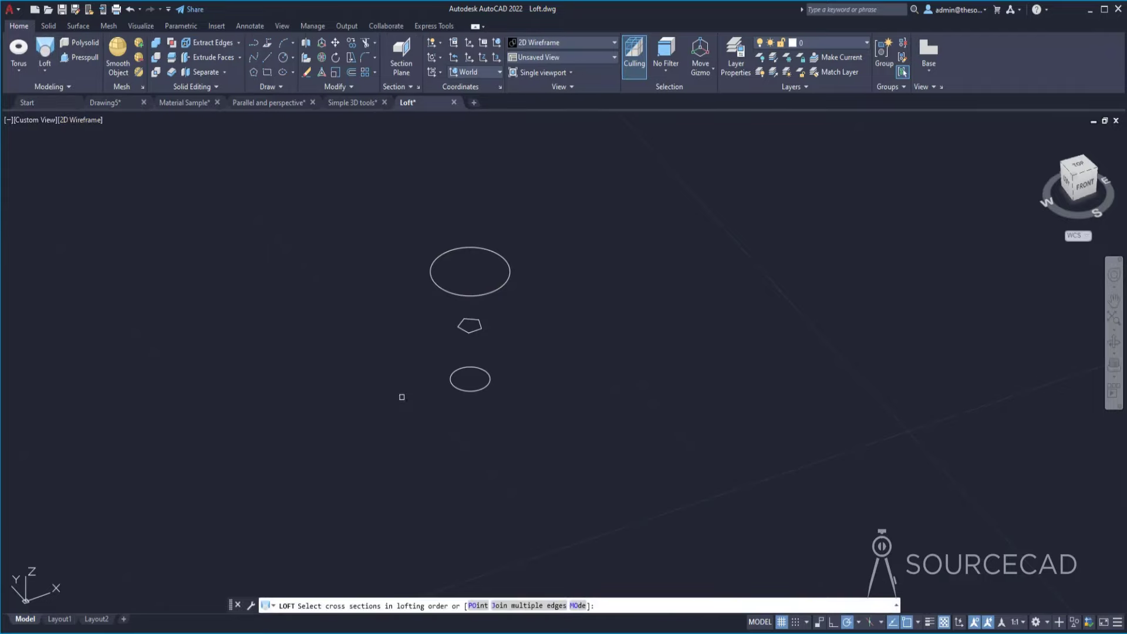
click(450, 385)
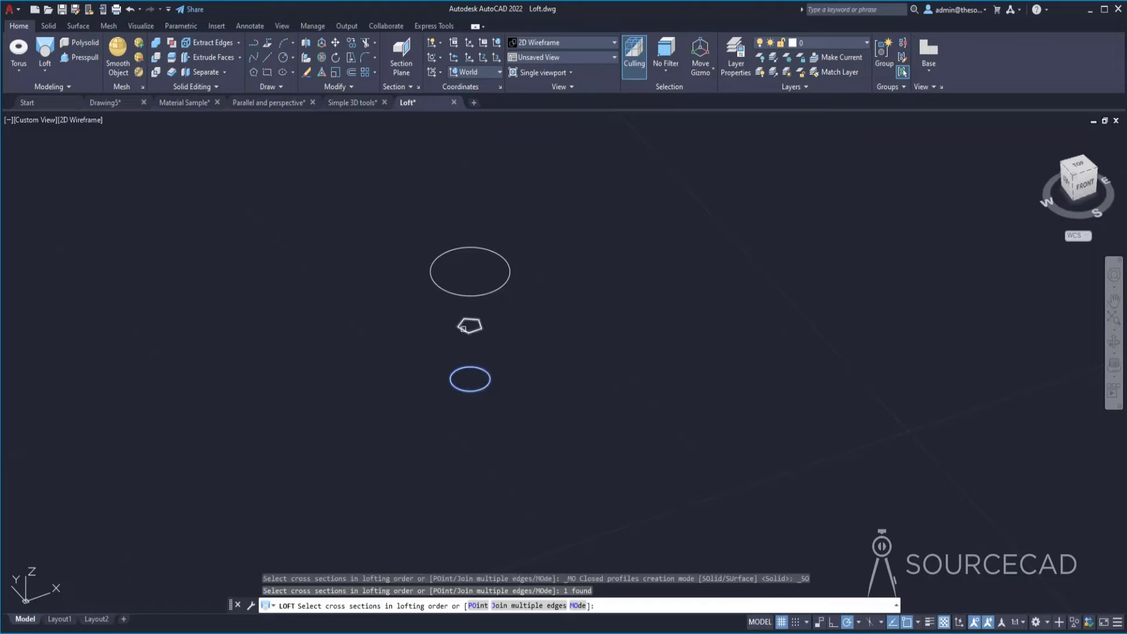
click(463, 328)
click(453, 294)
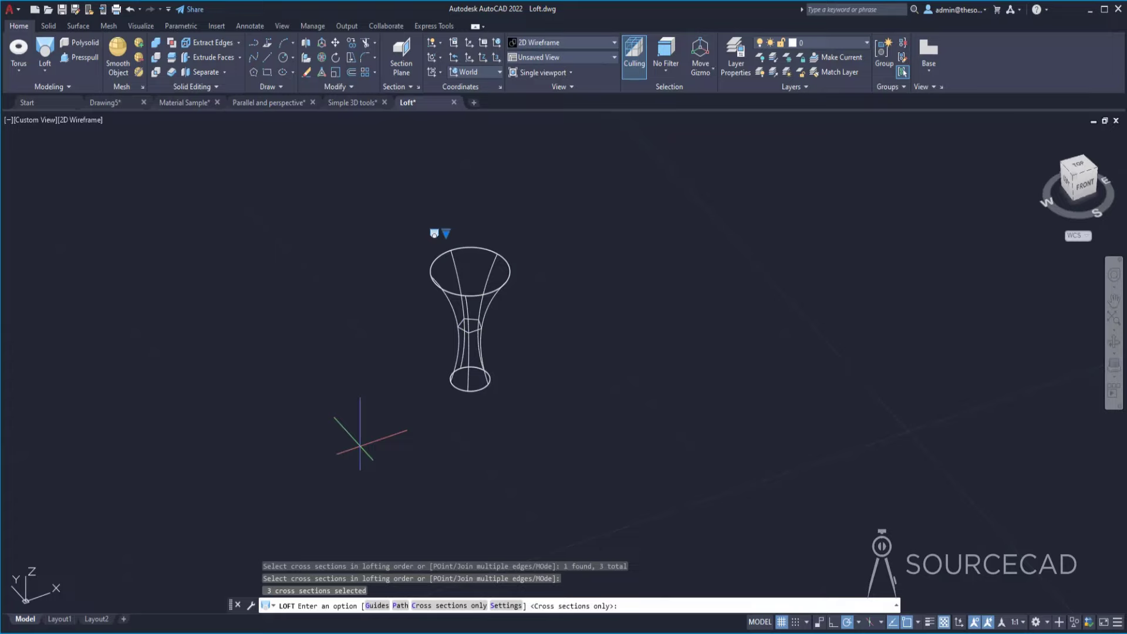
key(Return)
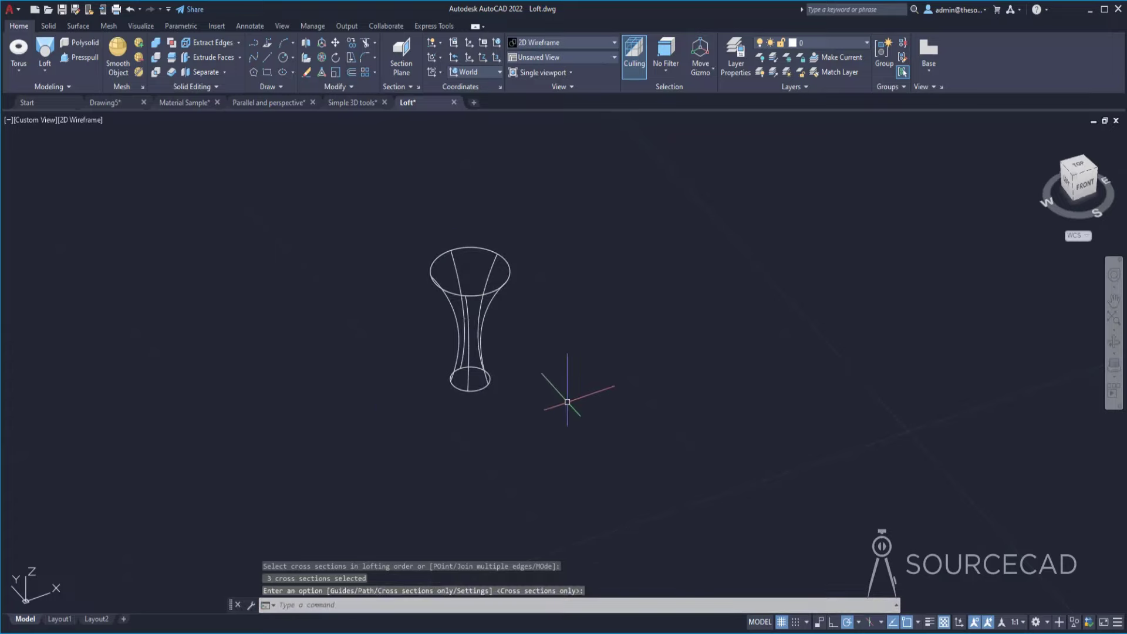
key(ctrl+z)
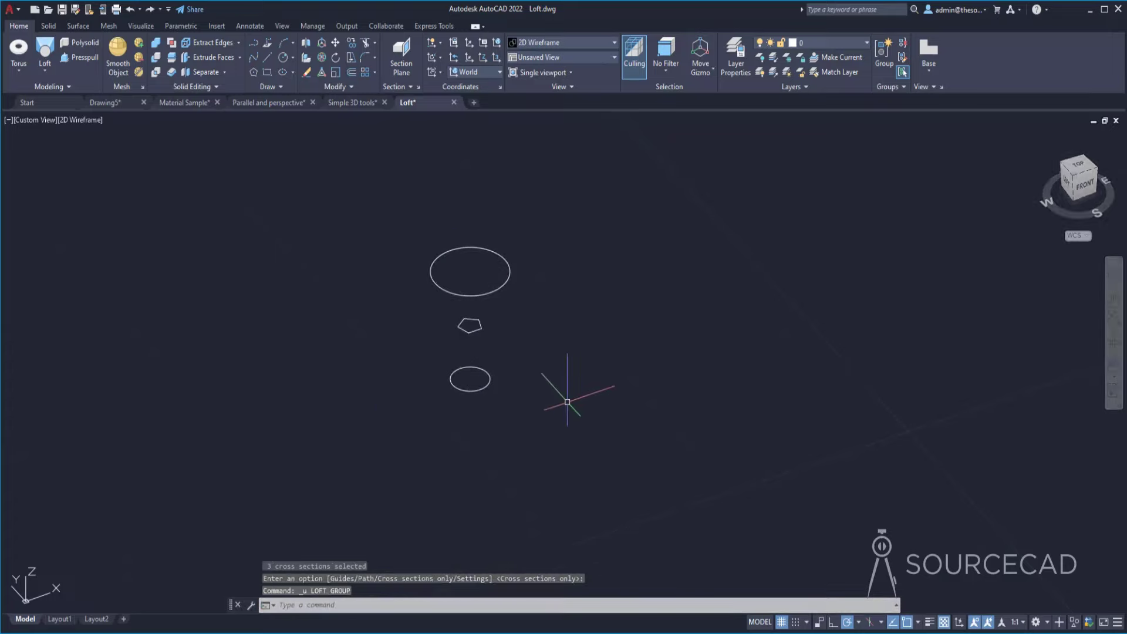
- Apply the Shades of Gray visual style and choose the lower circle, pentagon and upper circle, in that order, as Loft cross sections
click(556, 41)
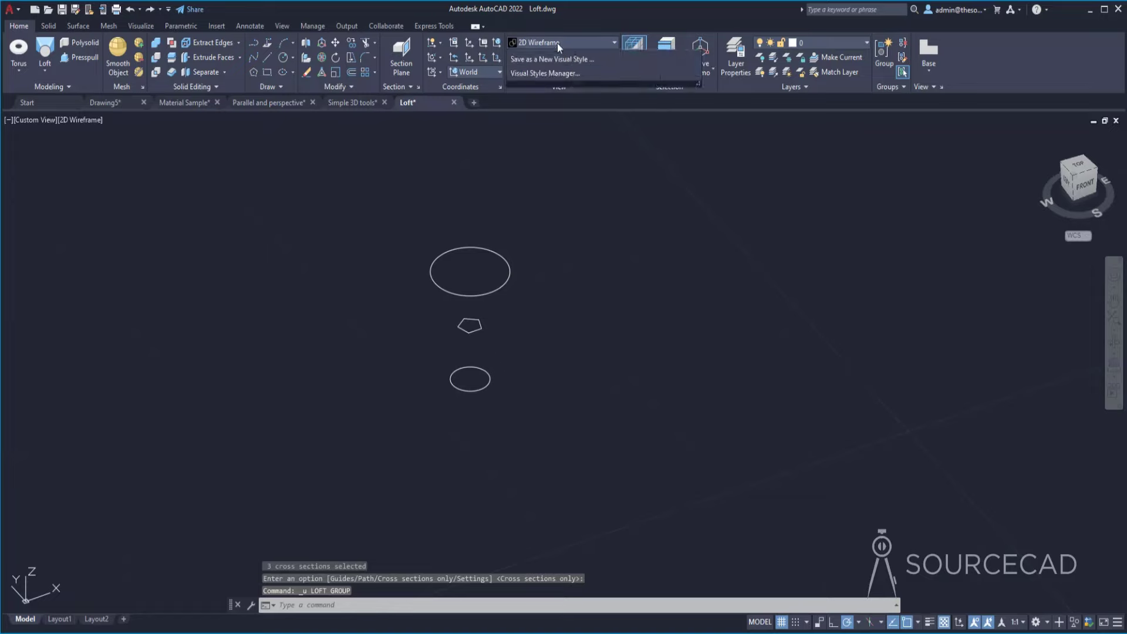
click(623, 112)
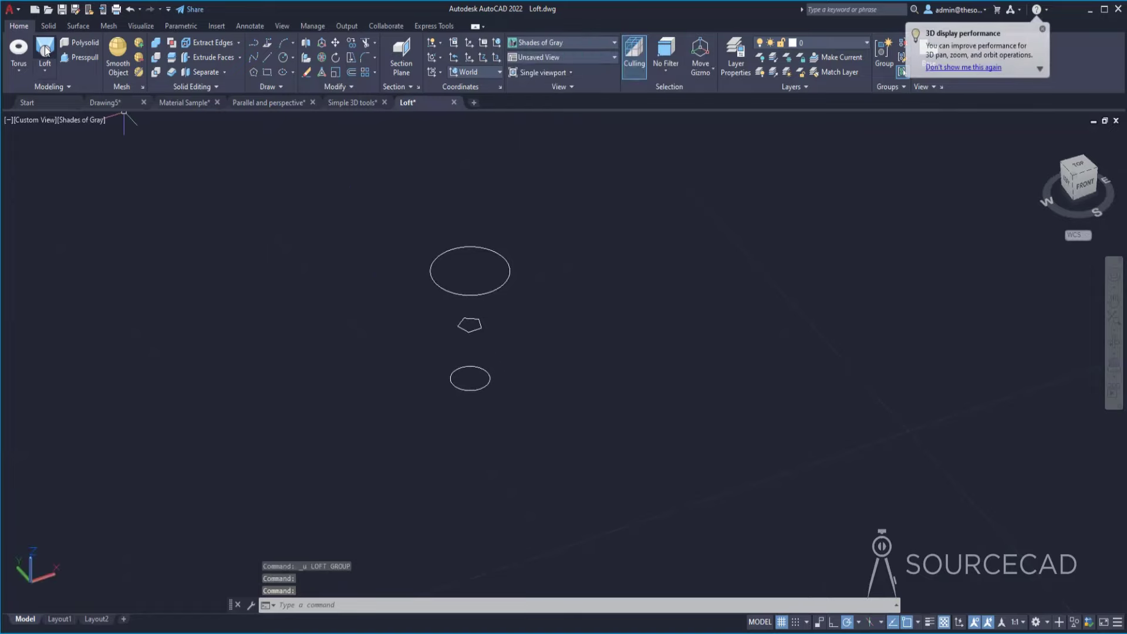
text(loft)
key(Return)
click(453, 385)
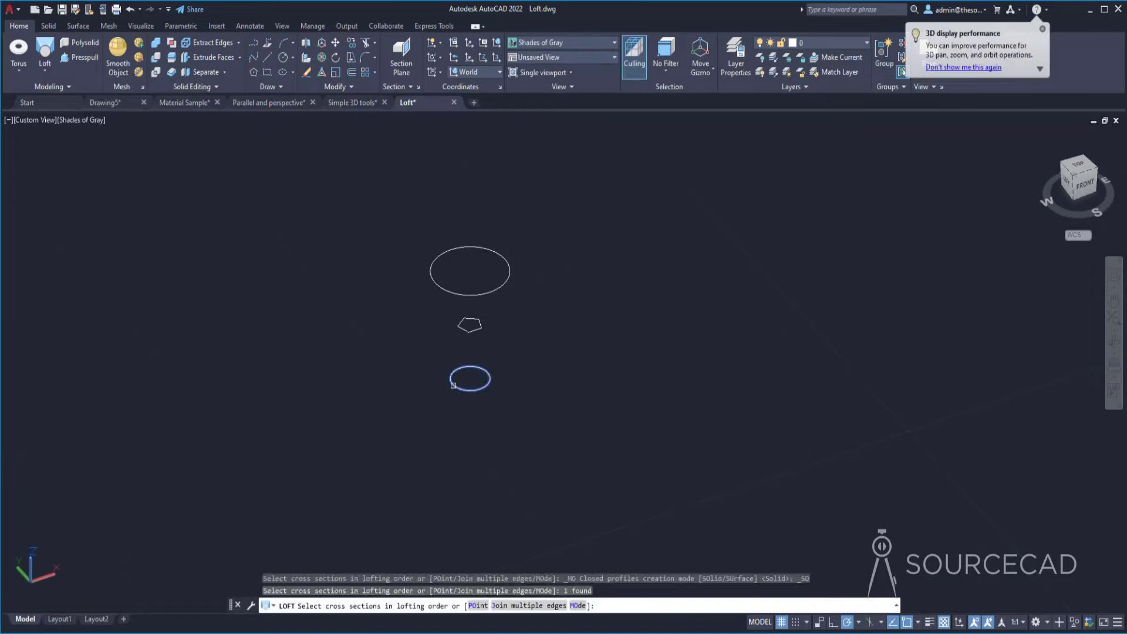
click(461, 328)
click(451, 288)
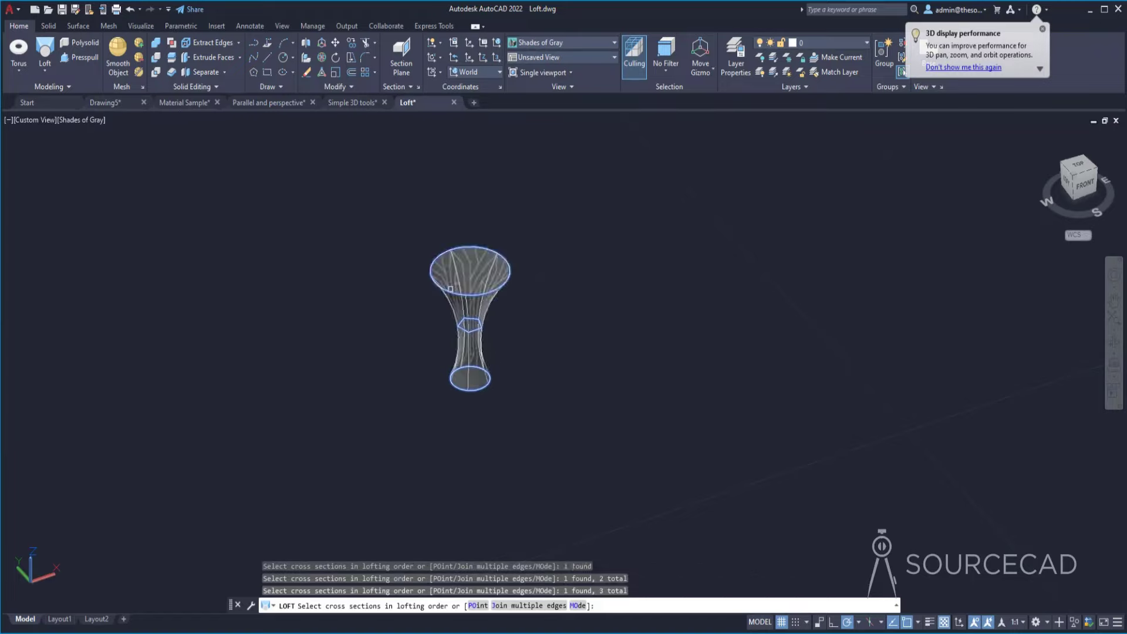
mouse_move(490, 340)
shift+middle_down()
mouse_move(493, 370)
mouse_move(500, 344)
shift+middle_up()
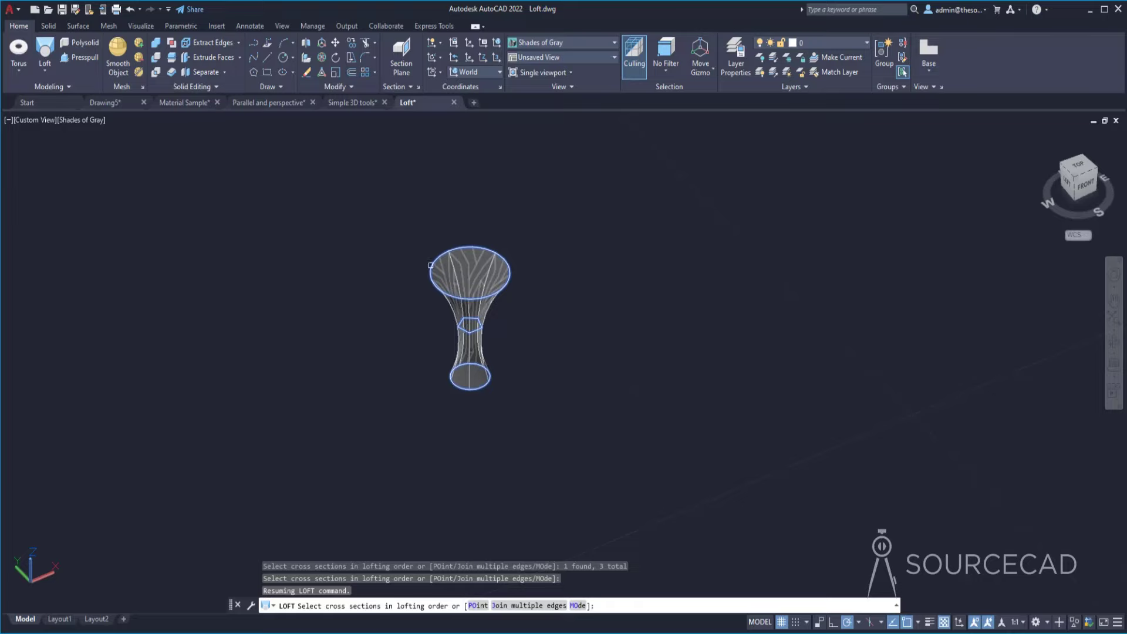
key(Return)
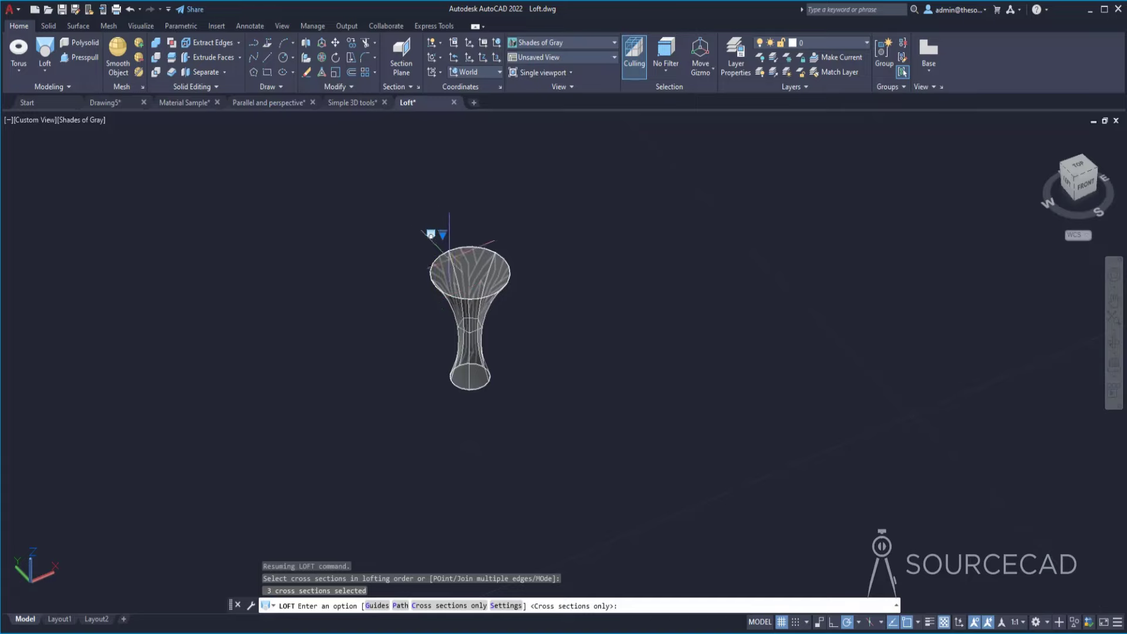
- Preview the loft normal to all sections, to the start section, to the end section, and to both start and end sections
scroll(459, 302, up, 2)
scroll(461, 302, up, 1)
shift+middle_drag(504, 346, 526, 327)
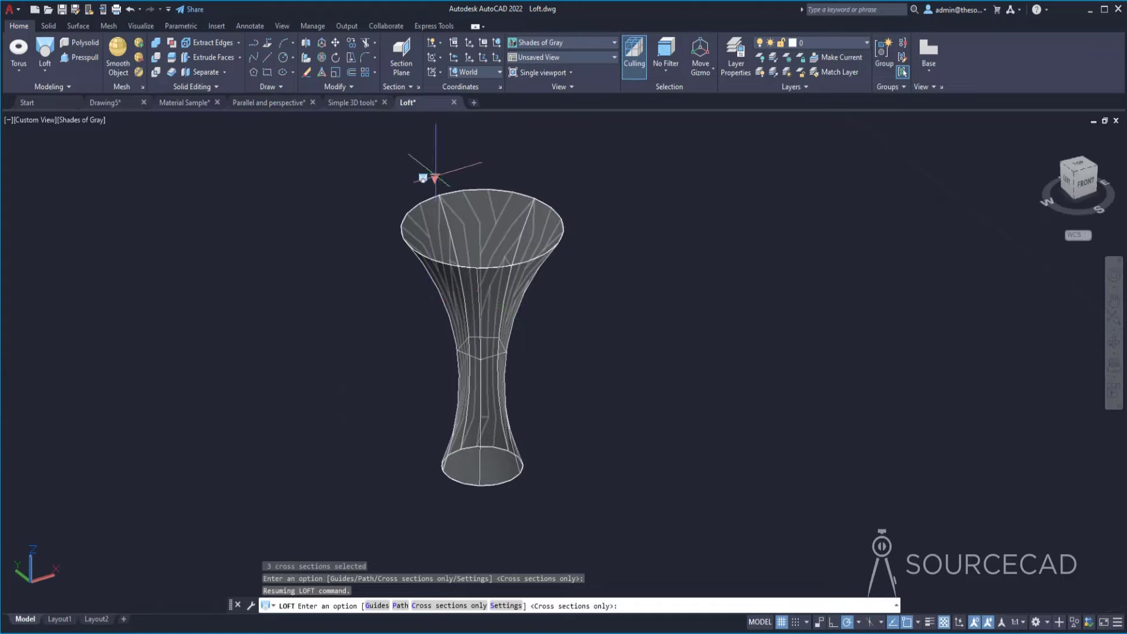
click(434, 177)
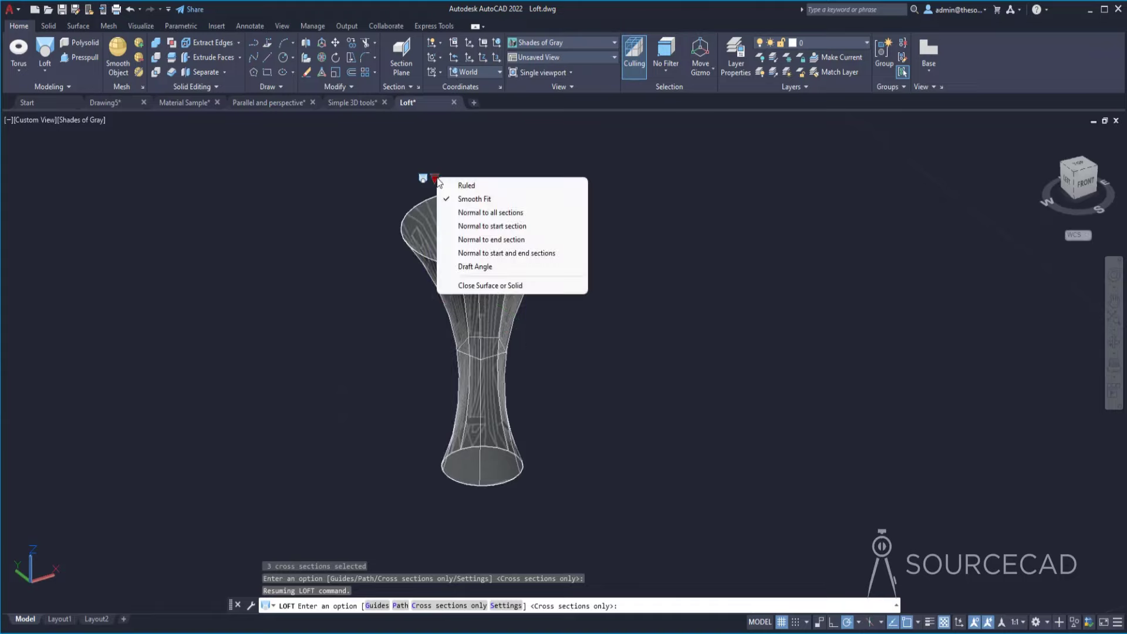
click(541, 213)
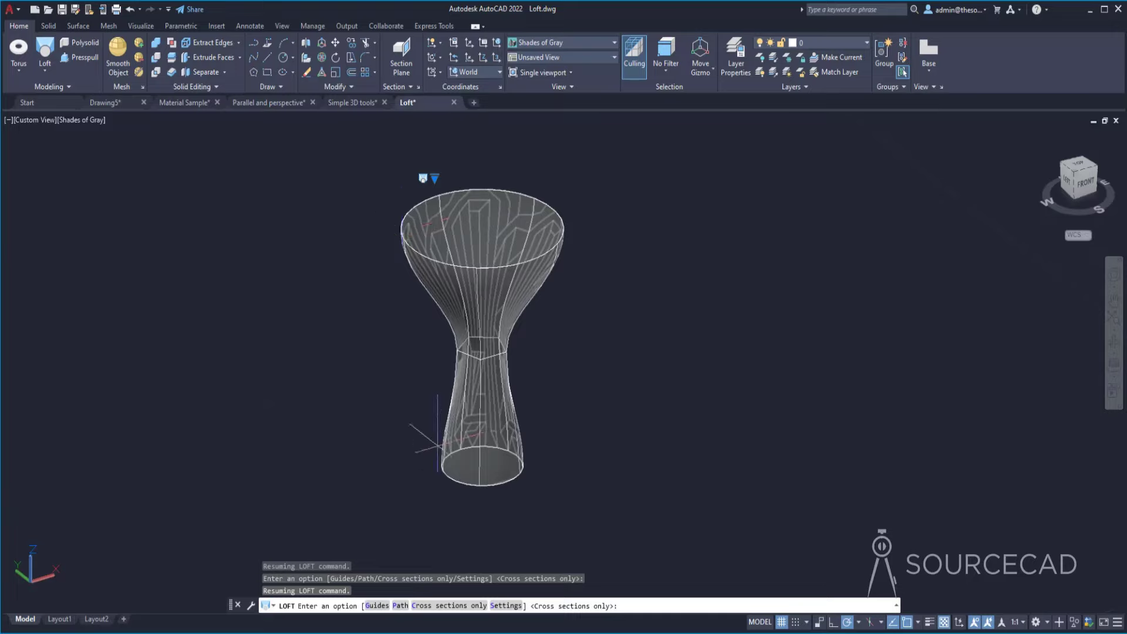
click(435, 178)
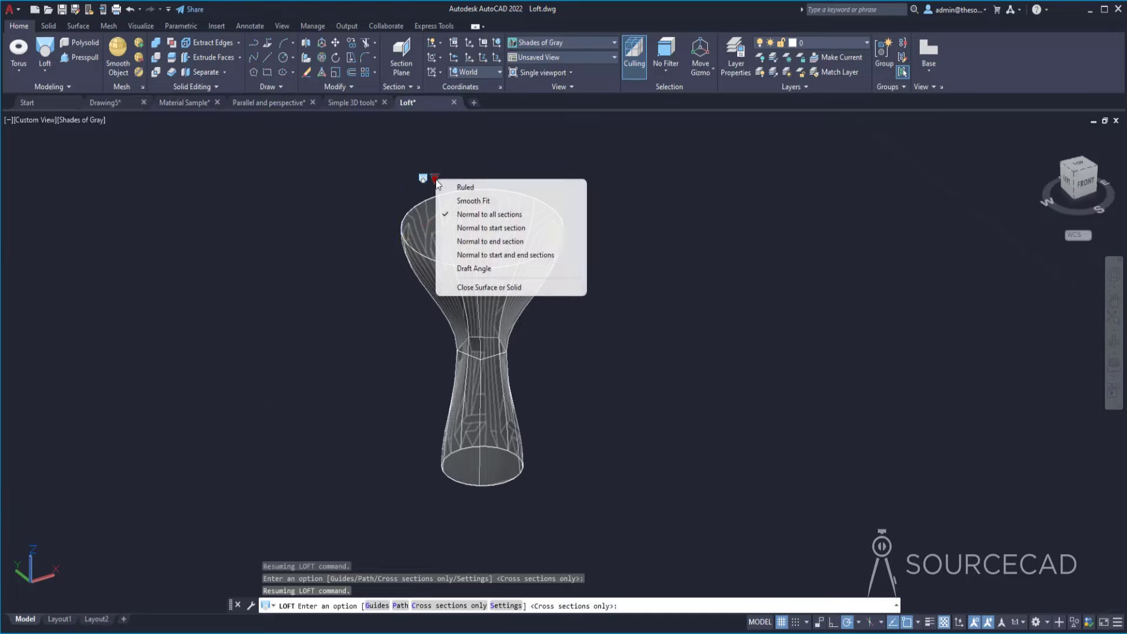
click(484, 228)
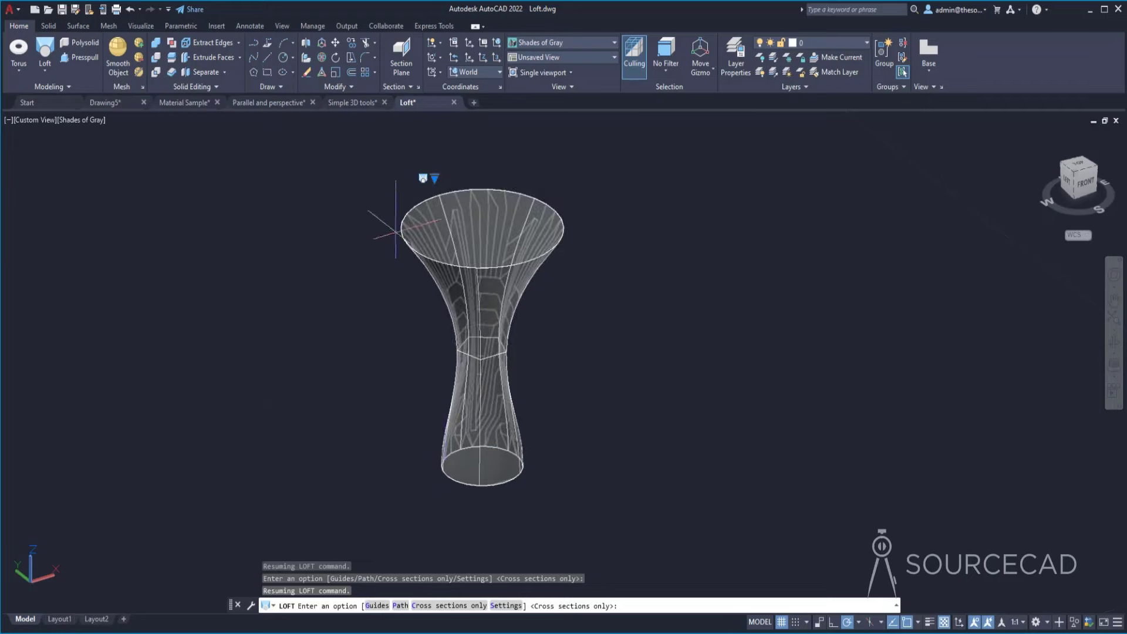
click(434, 178)
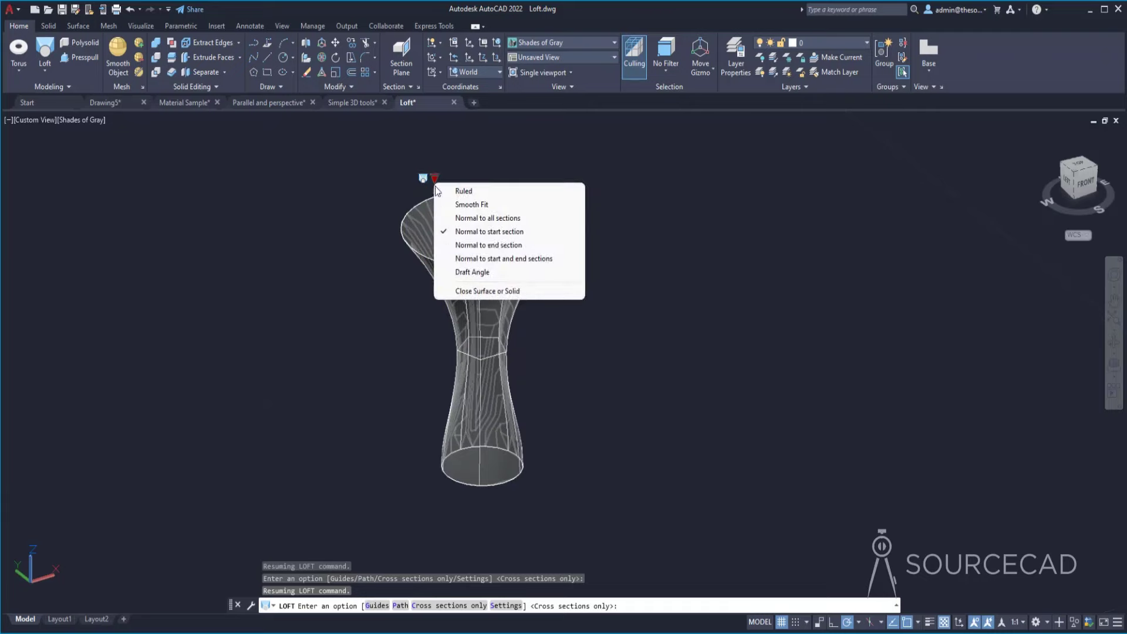
click(484, 245)
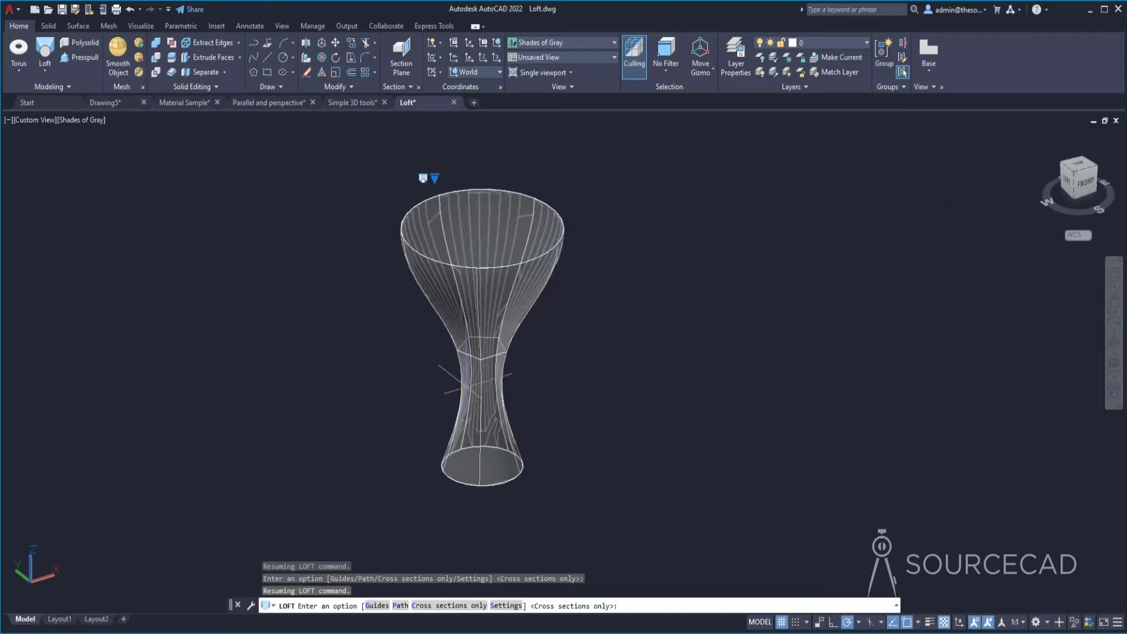
click(434, 177)
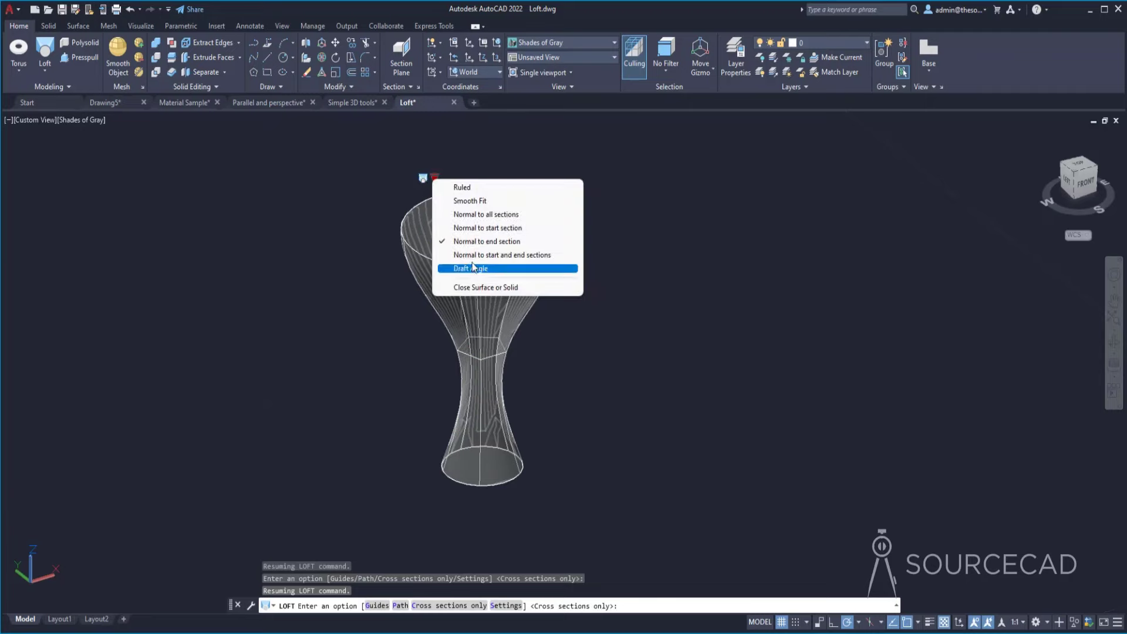
click(446, 253)
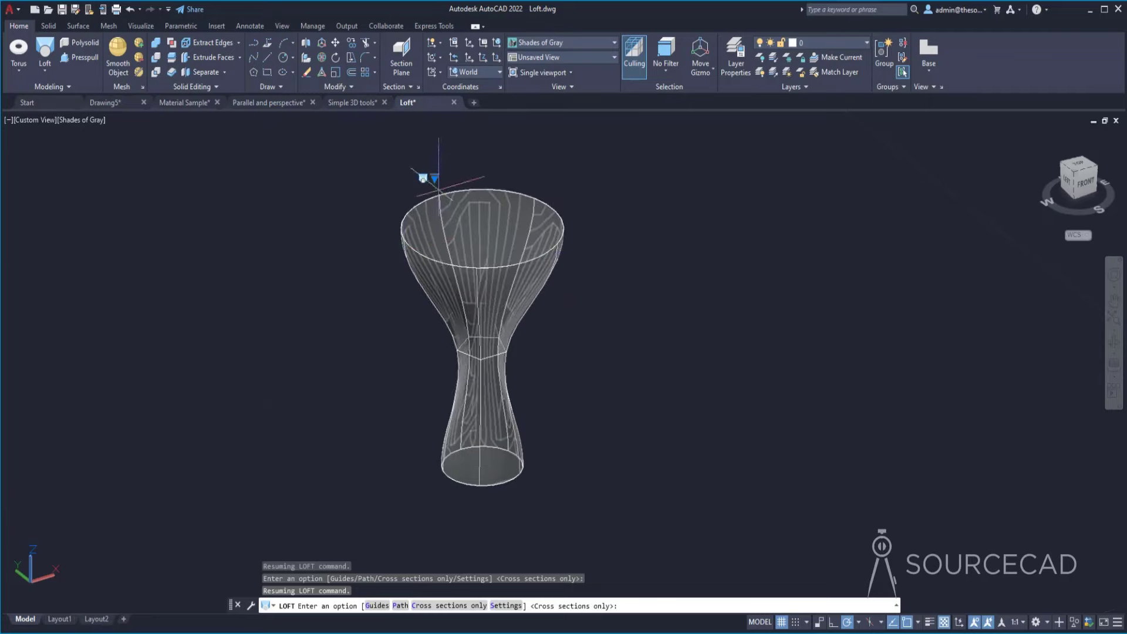
- Switch the loft to Draft Angle and adjust the draft at the lower circle so the base bulges outward
click(434, 177)
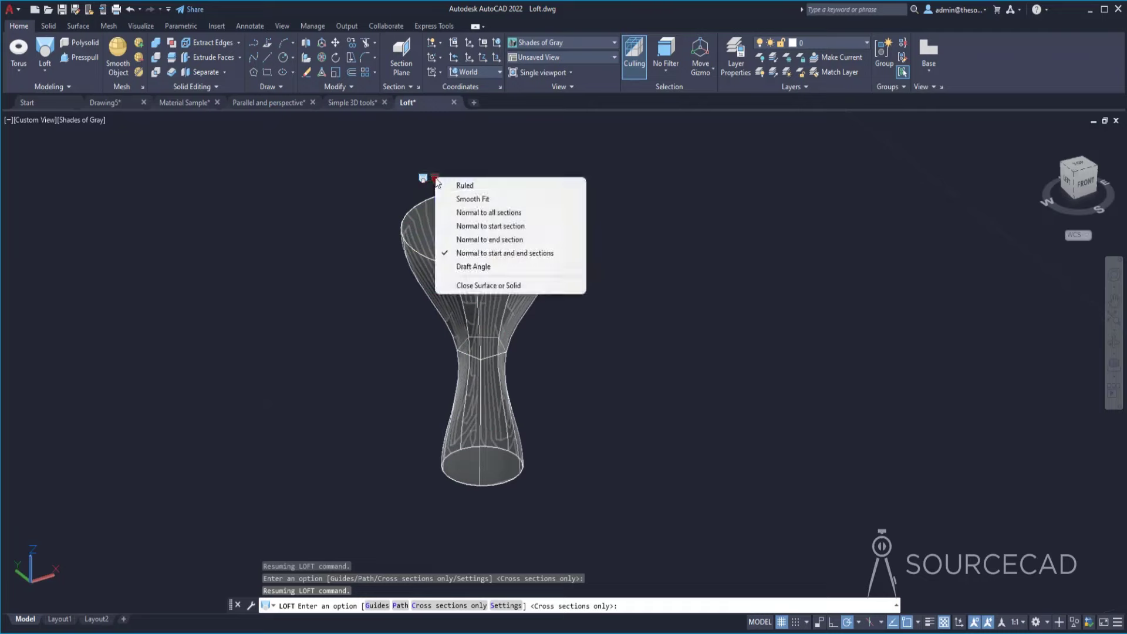
click(472, 267)
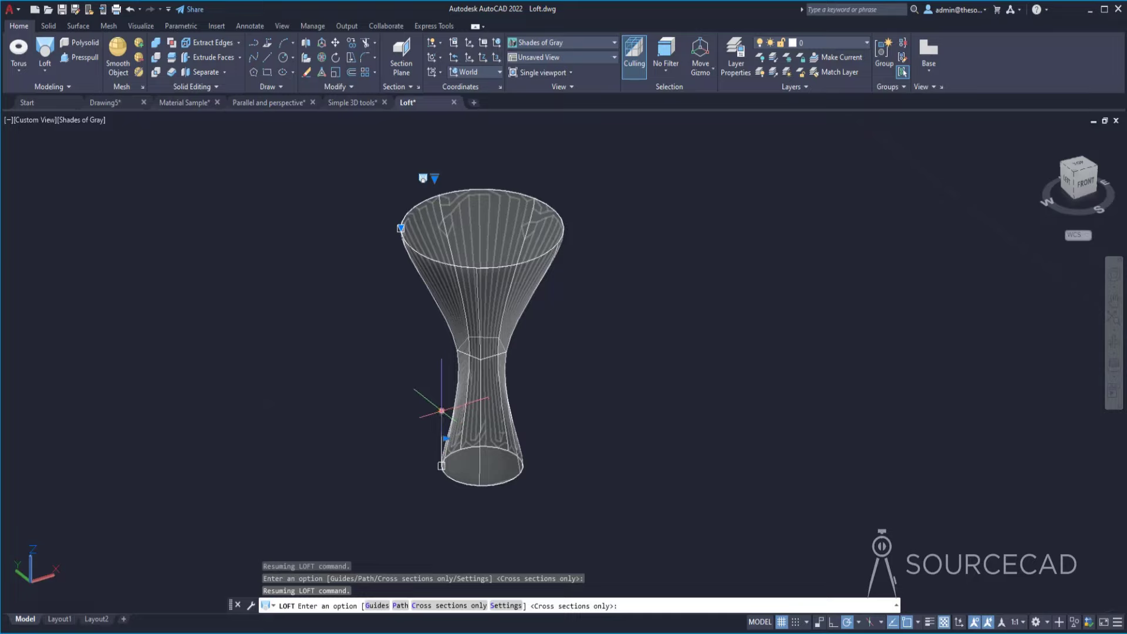
click(441, 409)
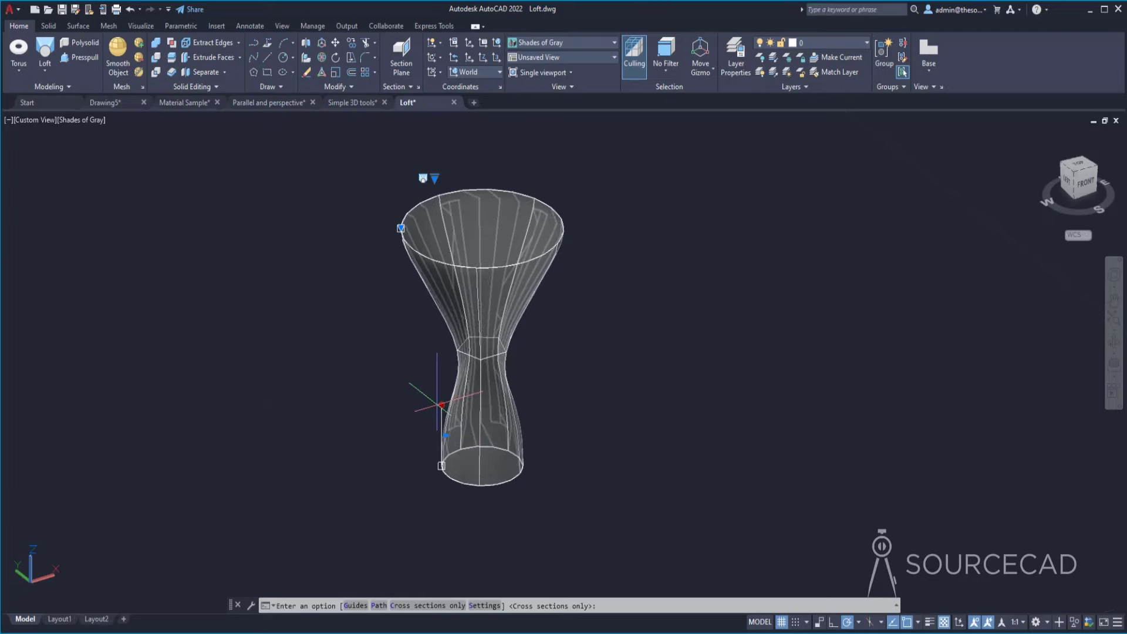
click(442, 409)
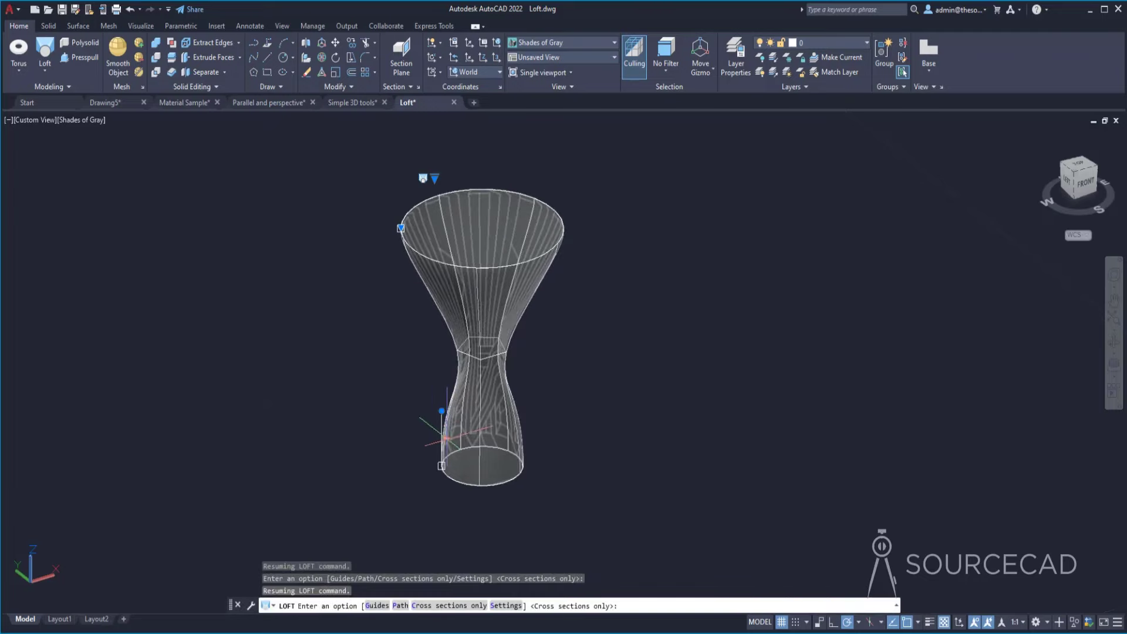
click(441, 465)
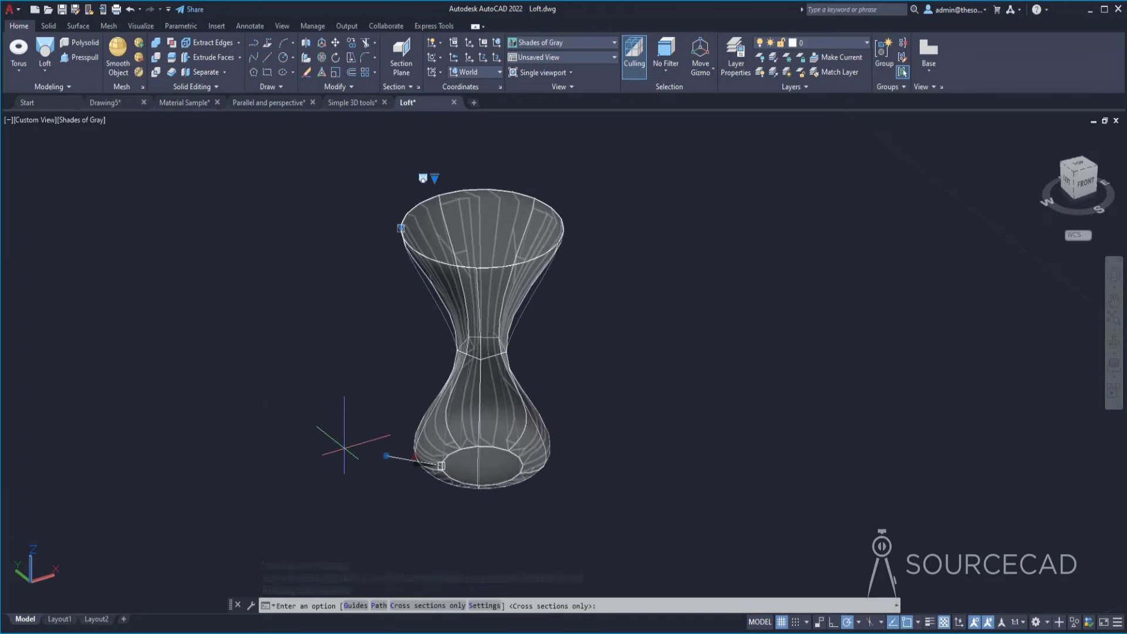
click(334, 456)
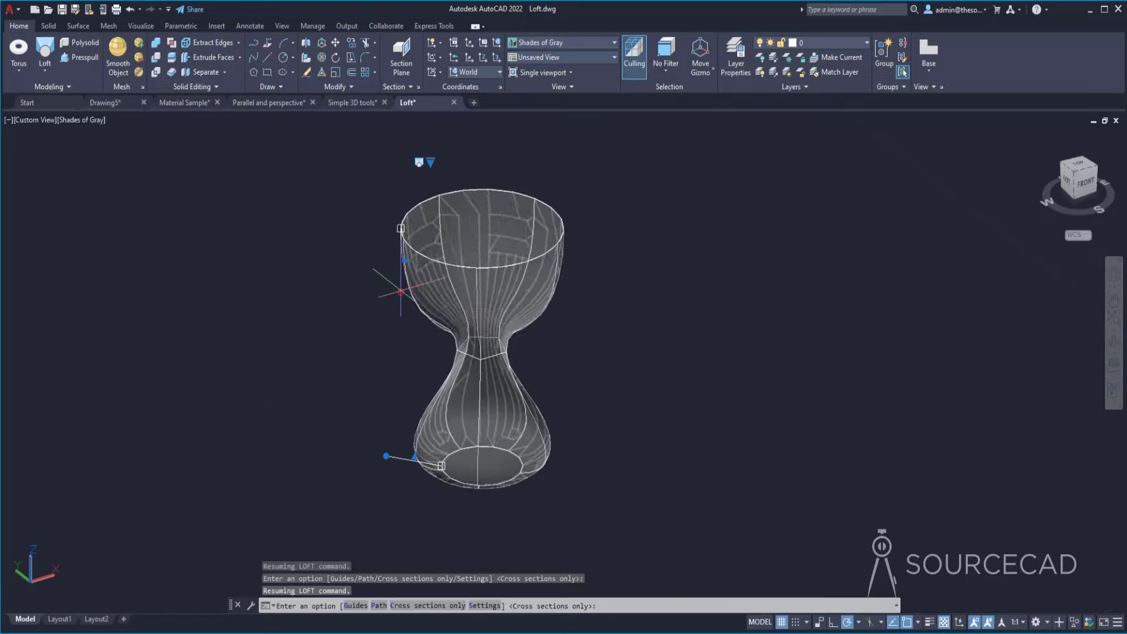
- Adjust the draft magnitude and angle at the upper circle for a wide outward bulge, and finish the loft
click(401, 284)
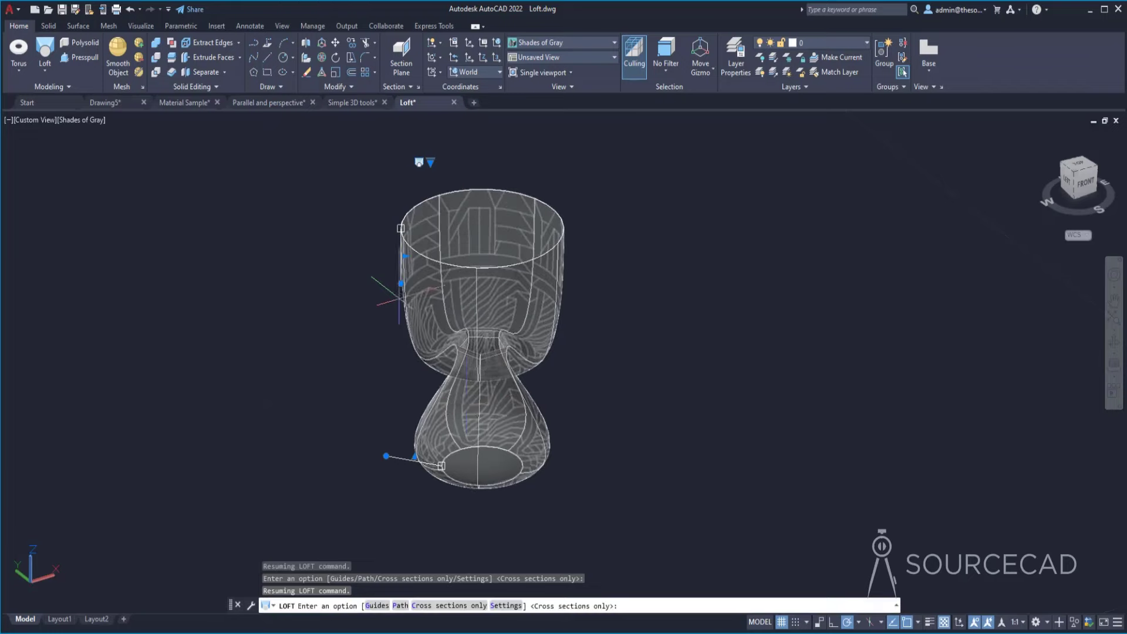
click(405, 257)
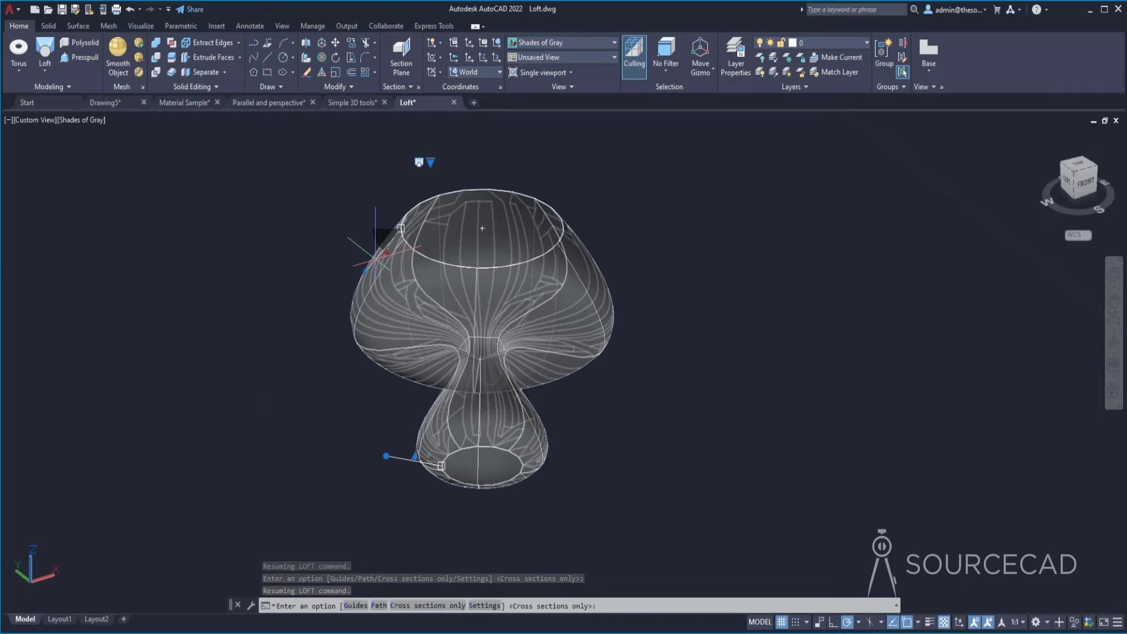
click(384, 251)
shift+middle_drag(650, 246, 467, 376)
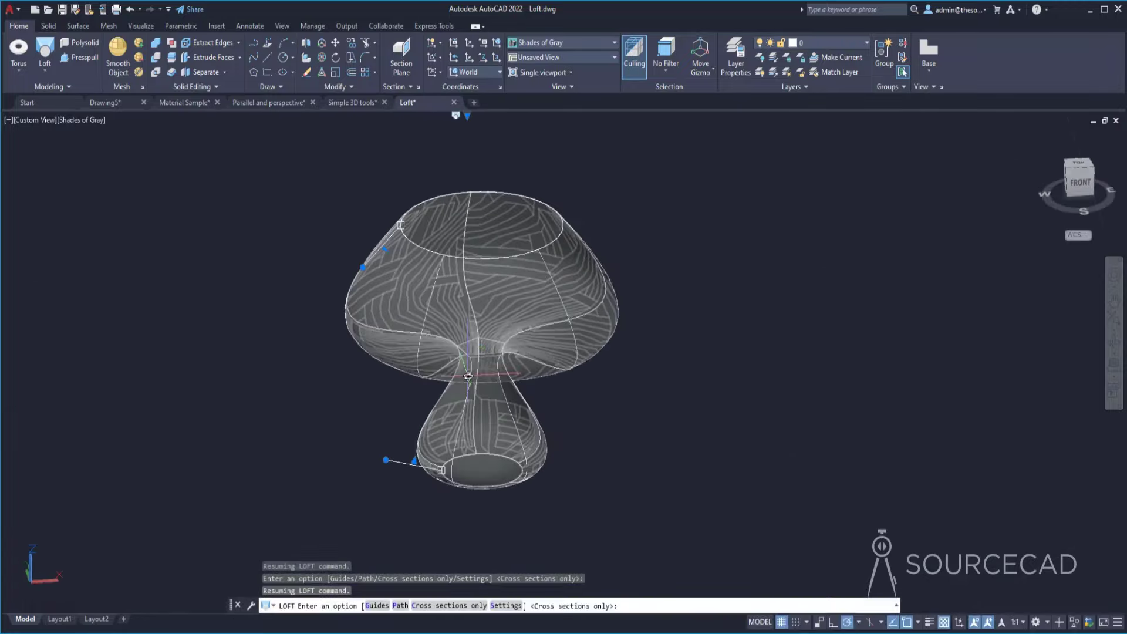
key(Return)
- Inspect the mushroom-shaped lofted solid from above and undo the loft, leaving the three cross sections
shift+middle_drag(287, 378, 244, 491)
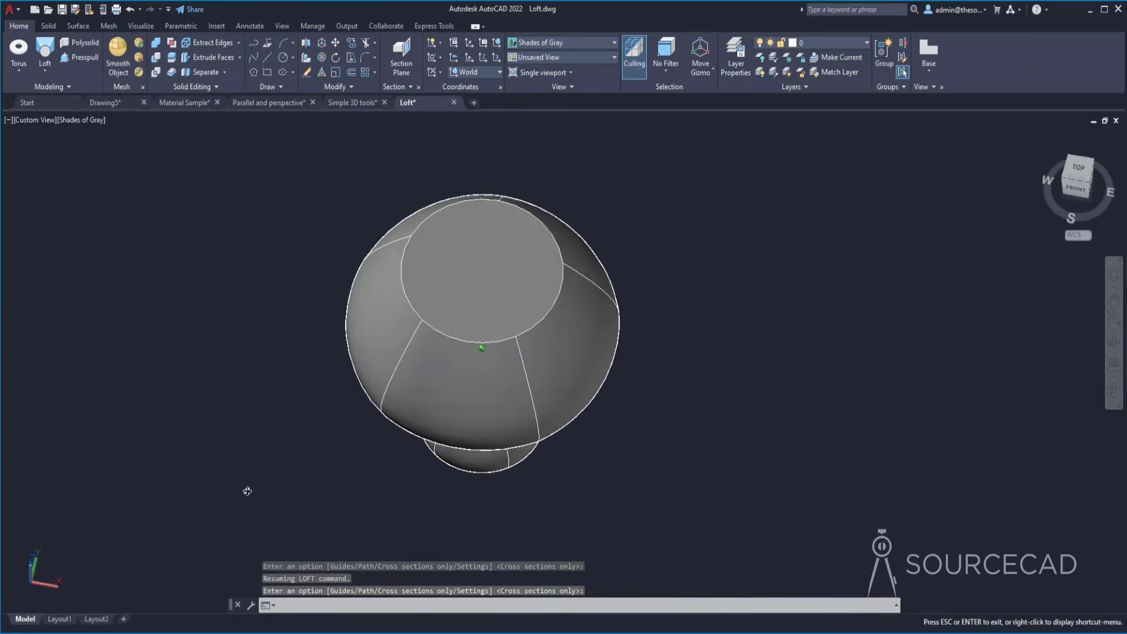
mouse_move(409, 285)
shift+middle_down()
mouse_move(476, 124)
mouse_move(422, 273)
shift+middle_up()
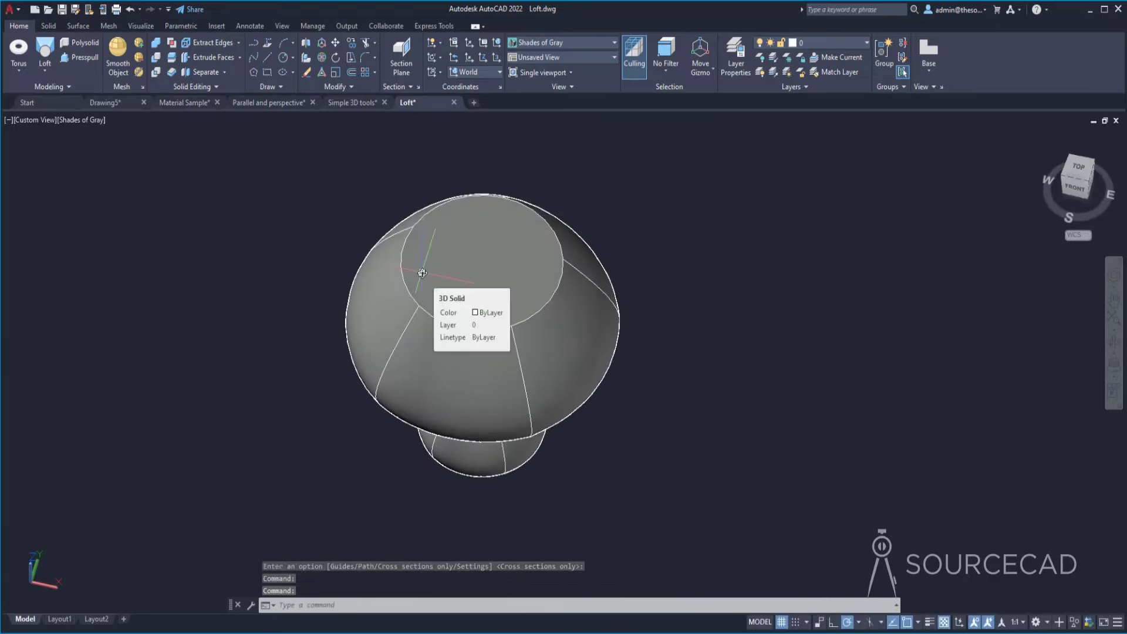
key(ctrl+z)
key(ctrl+z)
key(ctrl+z)
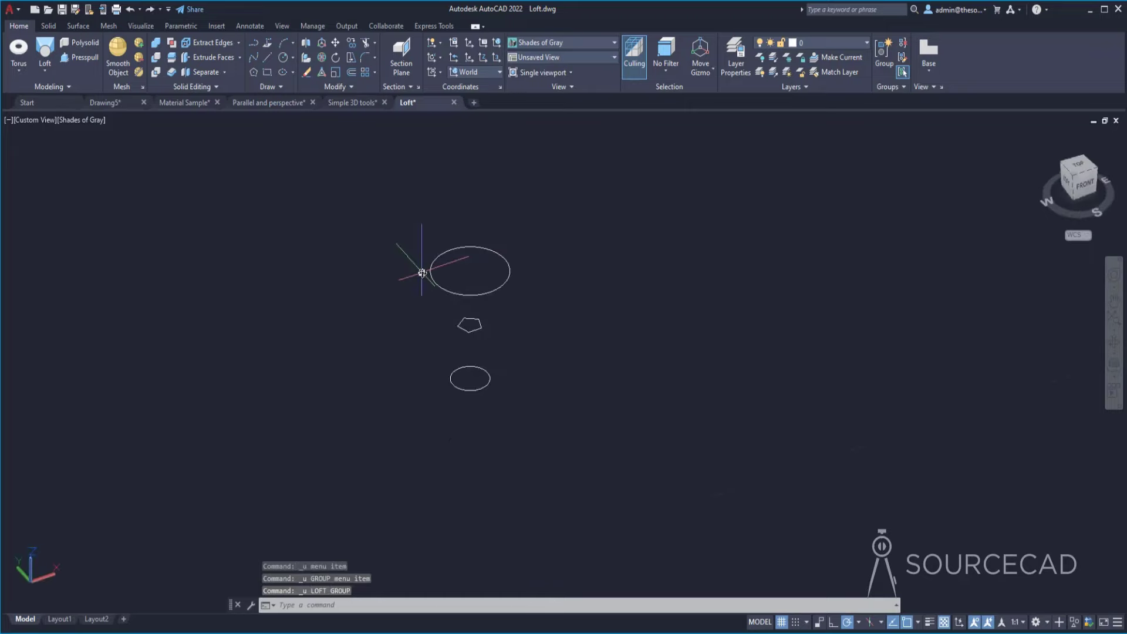
- Loft a solid from cross sections only, picking the lower circle first, the upper circle second and the middle pentagon last
click(46, 69)
click(59, 120)
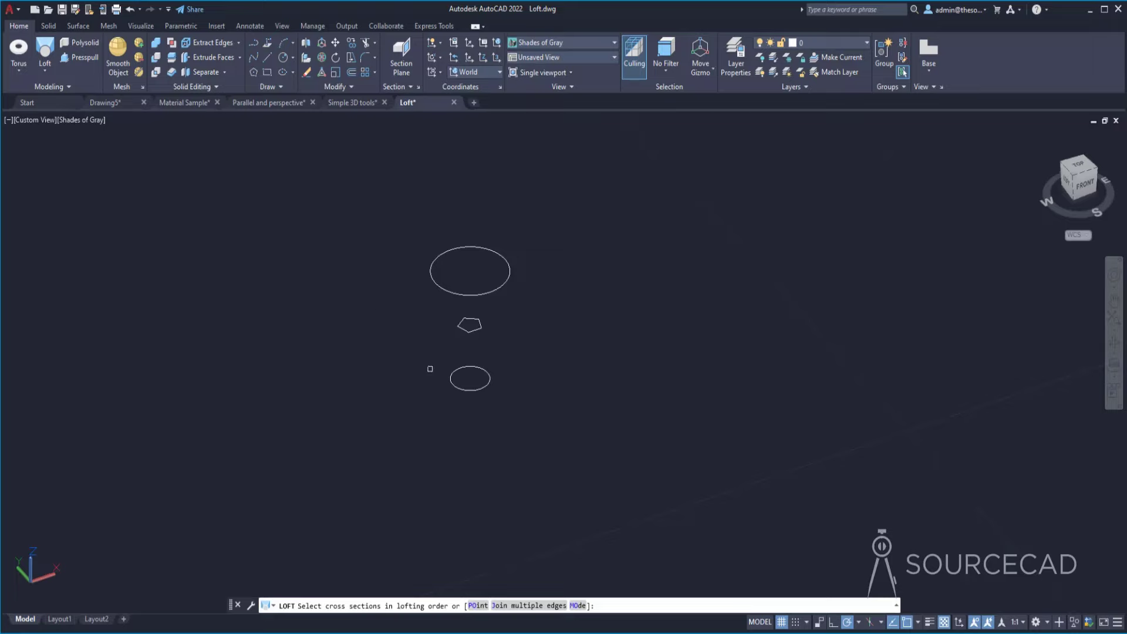
click(450, 382)
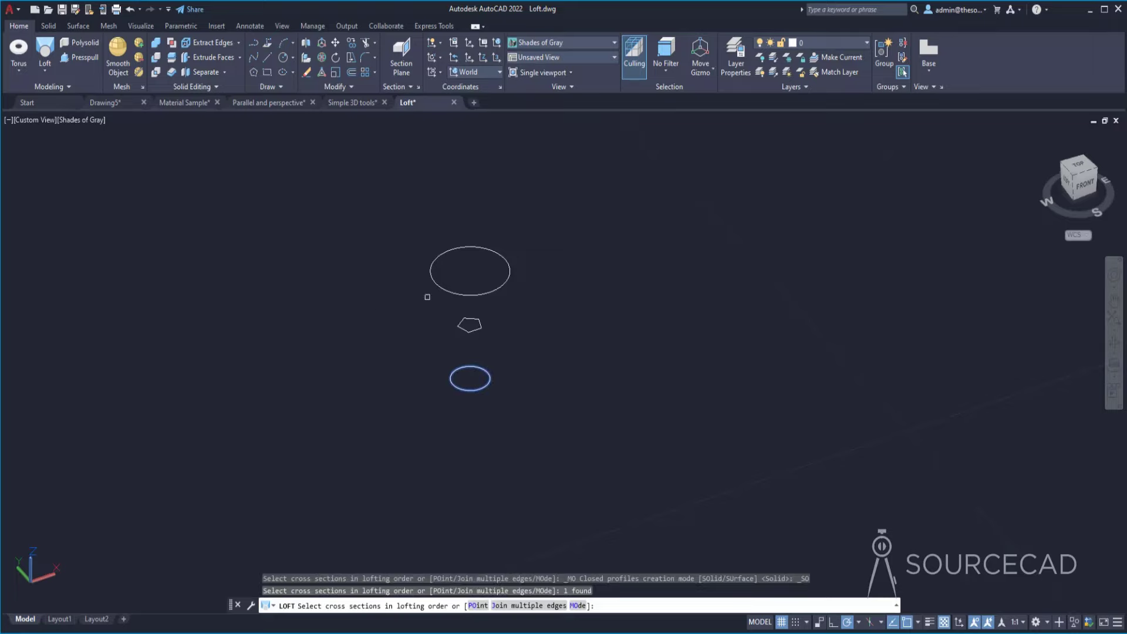
click(433, 281)
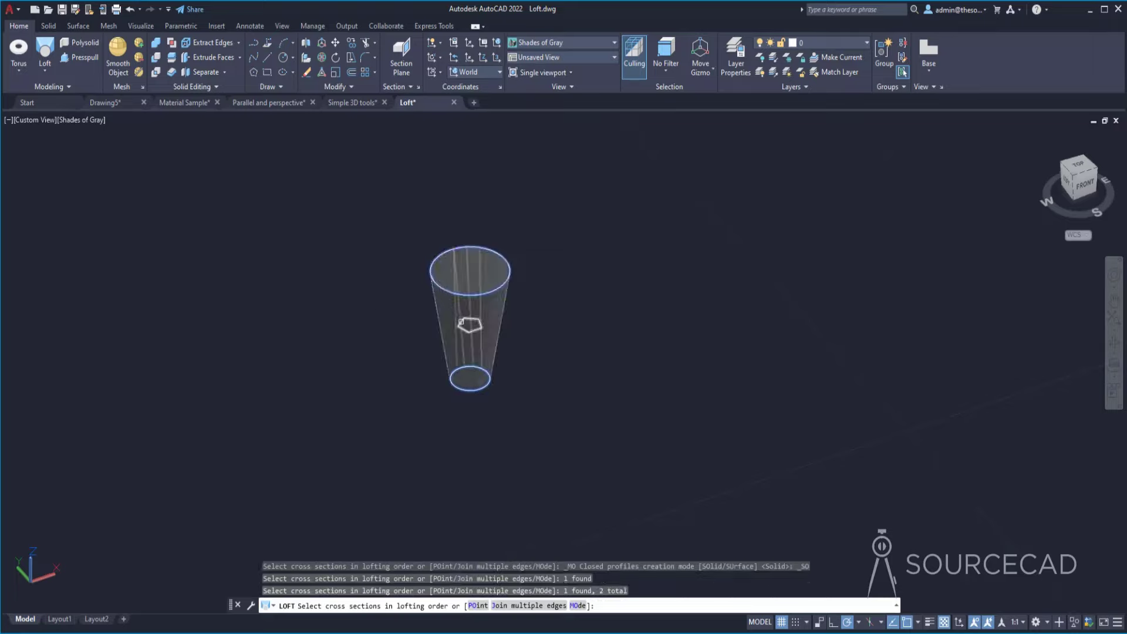
click(460, 322)
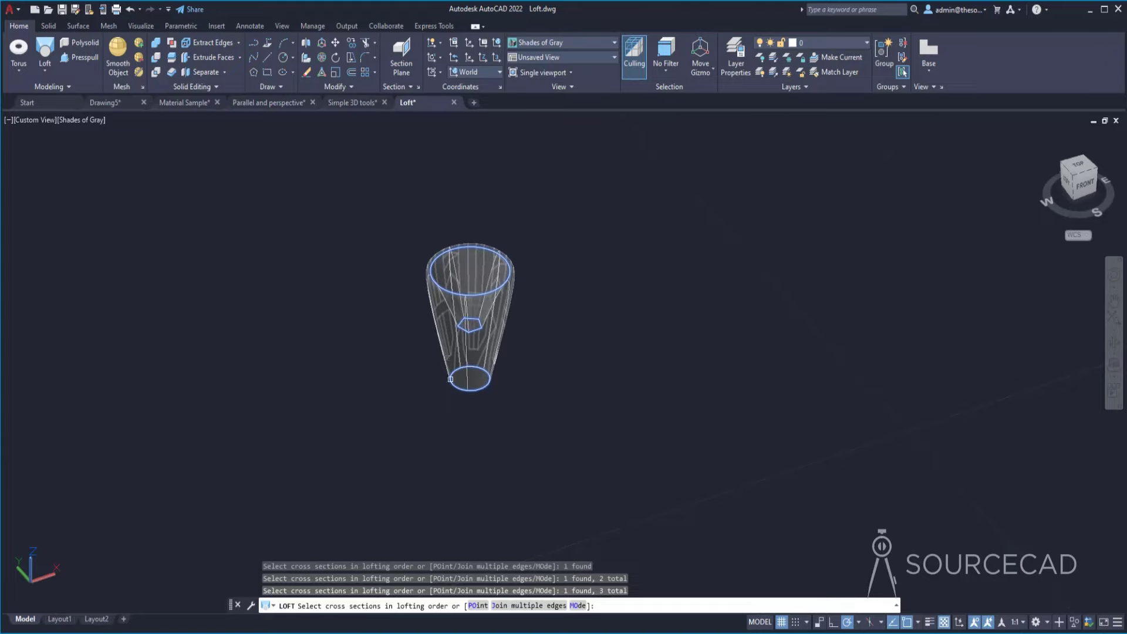
shift+middle_drag(479, 310, 534, 330)
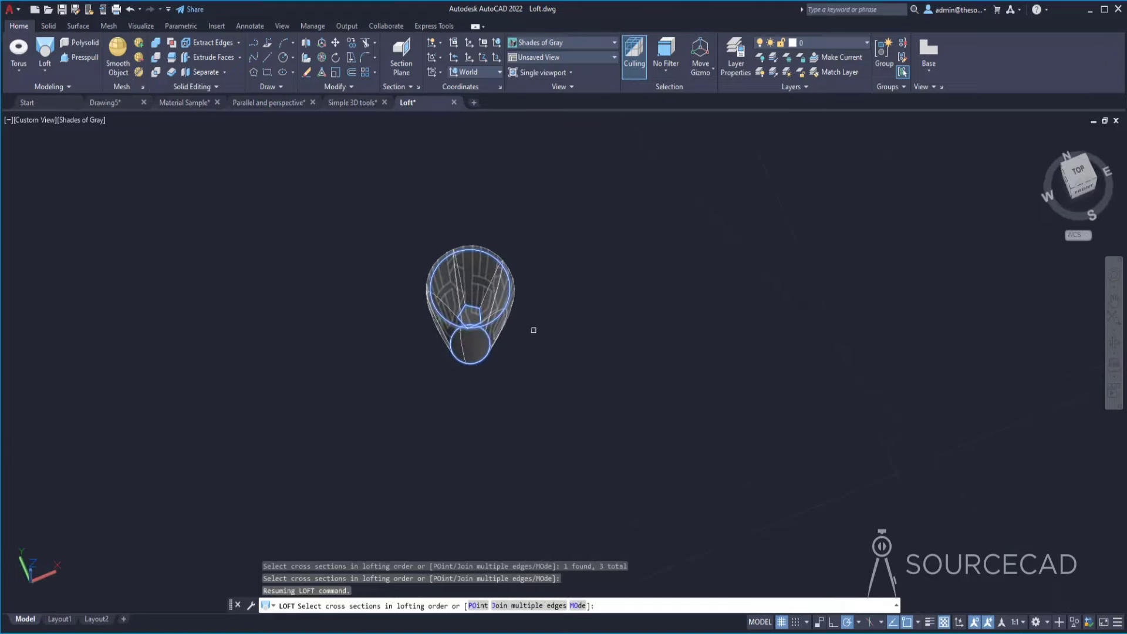
key(Return)
key(Return)
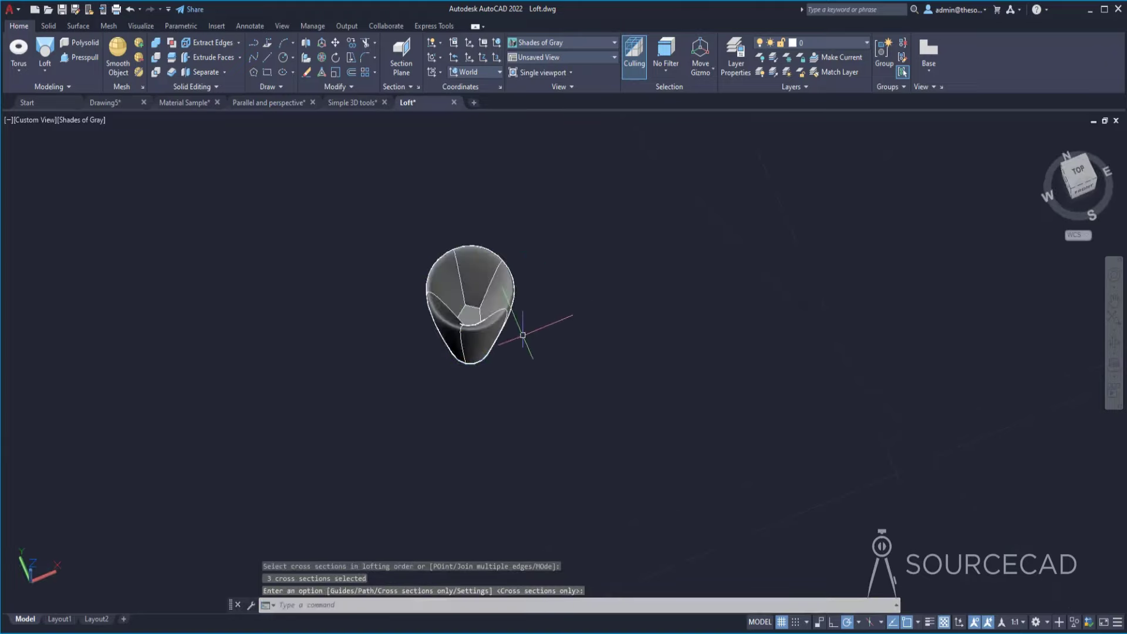
shift+middle_drag(506, 305, 396, 384)
key(Return)
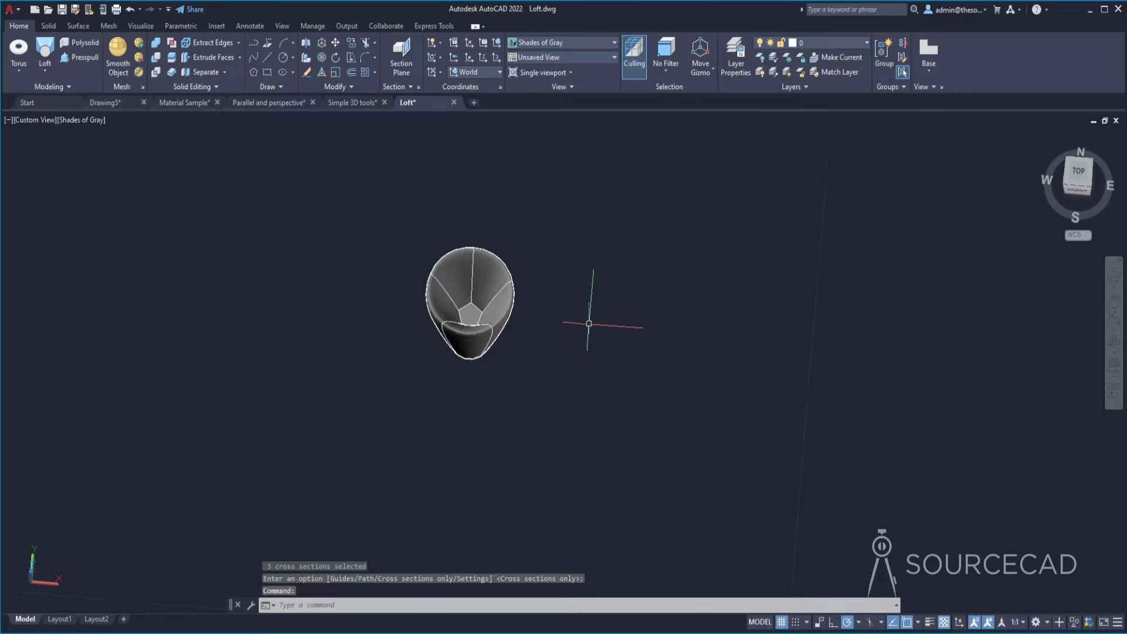
shift+middle_drag(588, 324, 633, 267)
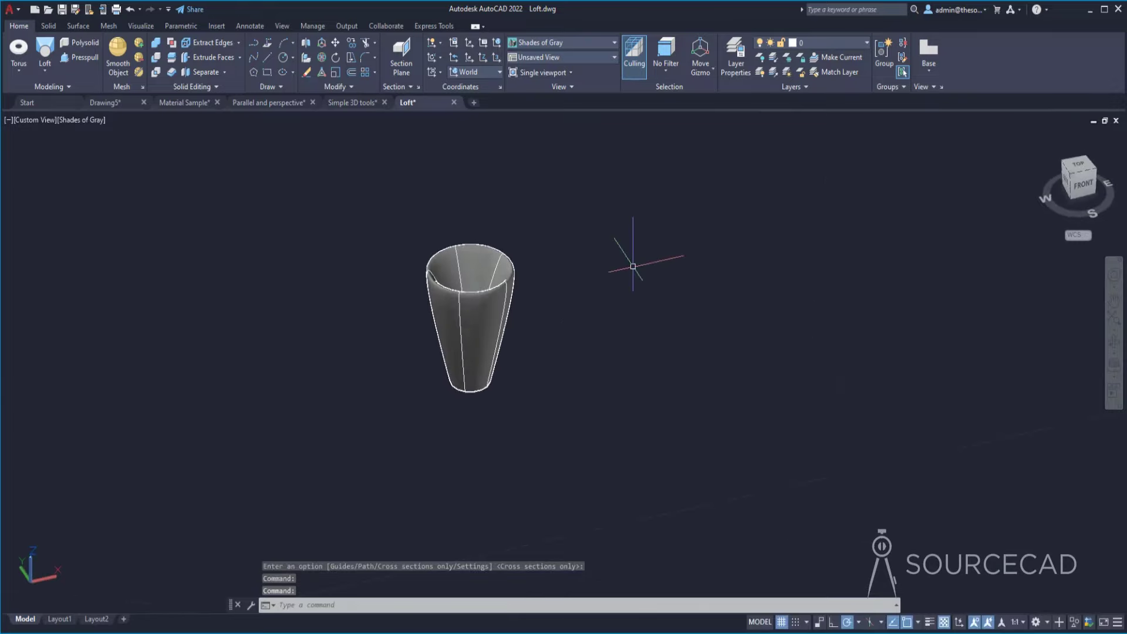